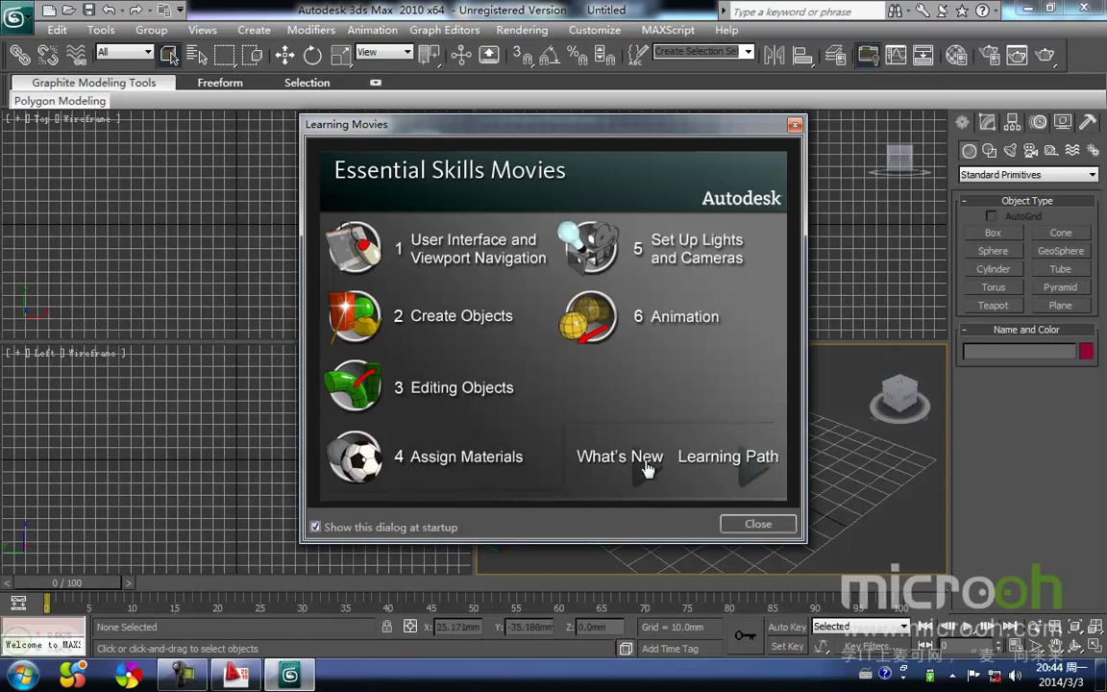
Step: Dismiss the Learning Movies window and hide the grid in all four viewports
left_click(777, 524)
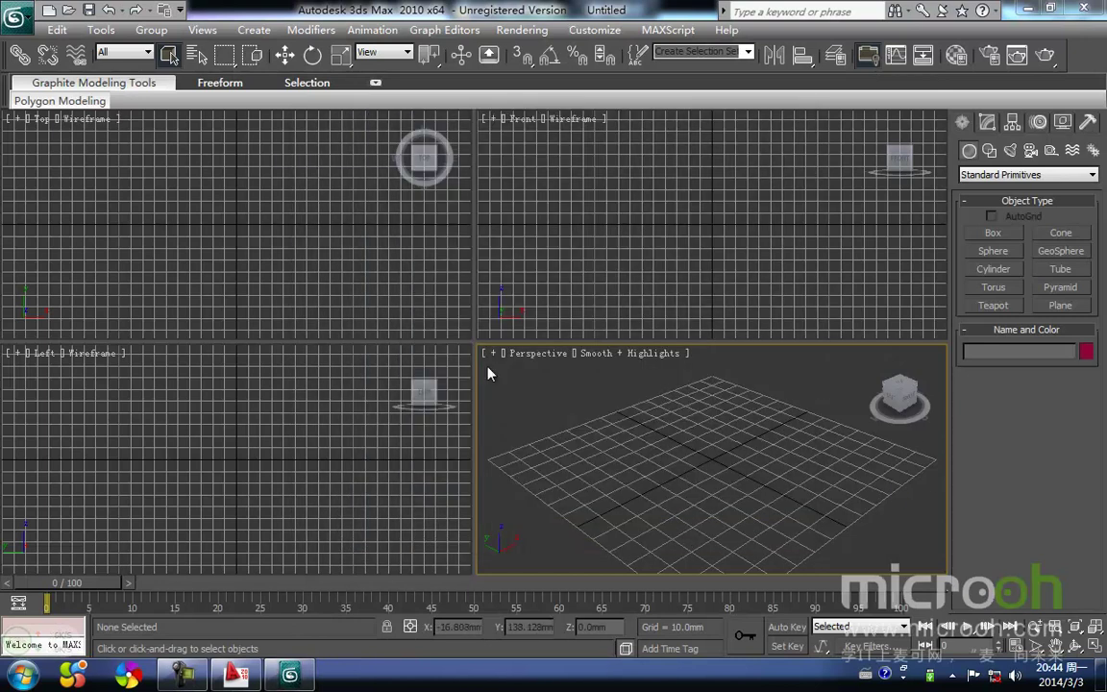
key("g")
right_click(555, 255)
key("g")
right_click(383, 427)
key("g")
right_click(581, 466)
key("g")
Step: Confirm the units setup with Millimeters as the display unit and one system unit equal to 1.0 Millimeters
left_click(532, 32)
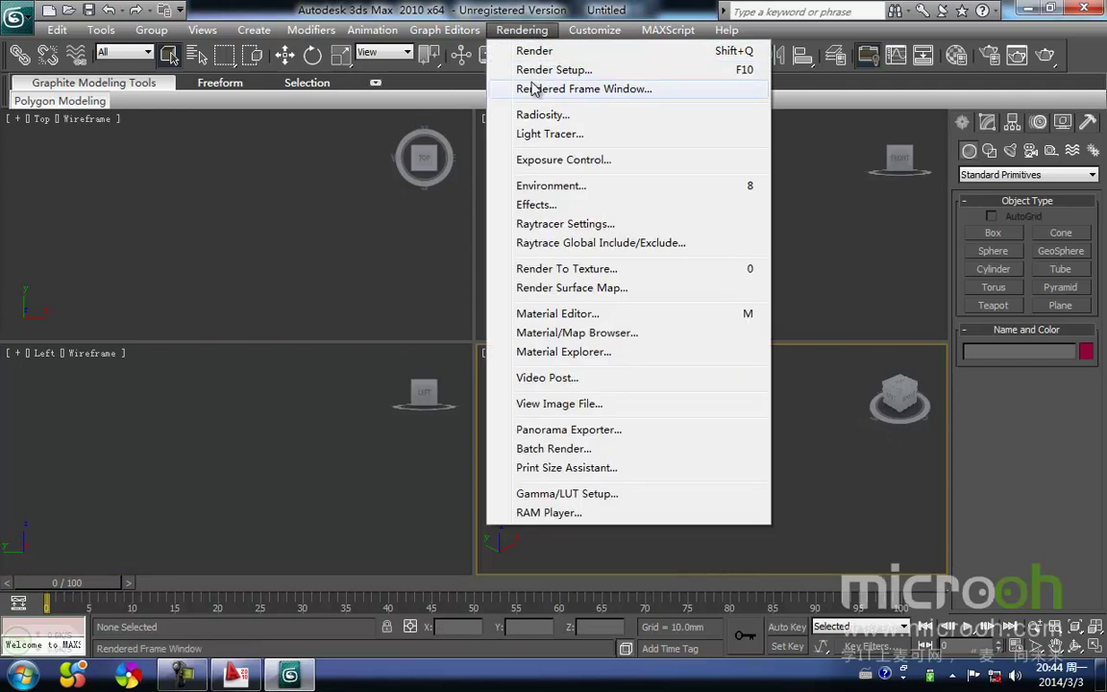
left_click(583, 34)
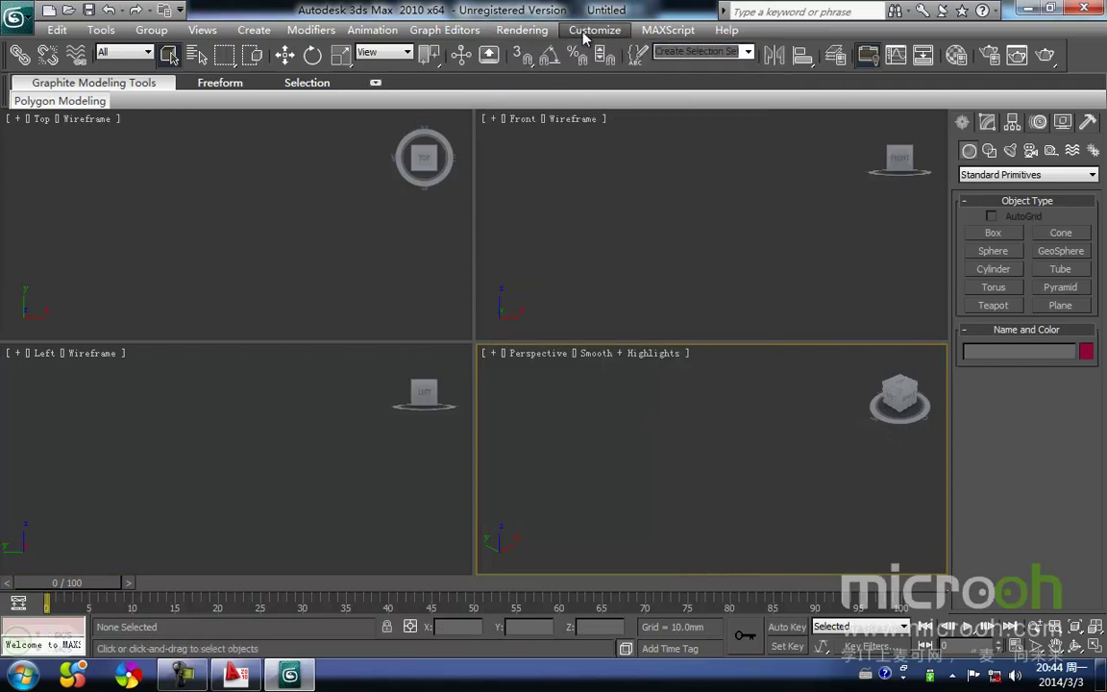
left_click(583, 34)
left_click(624, 257)
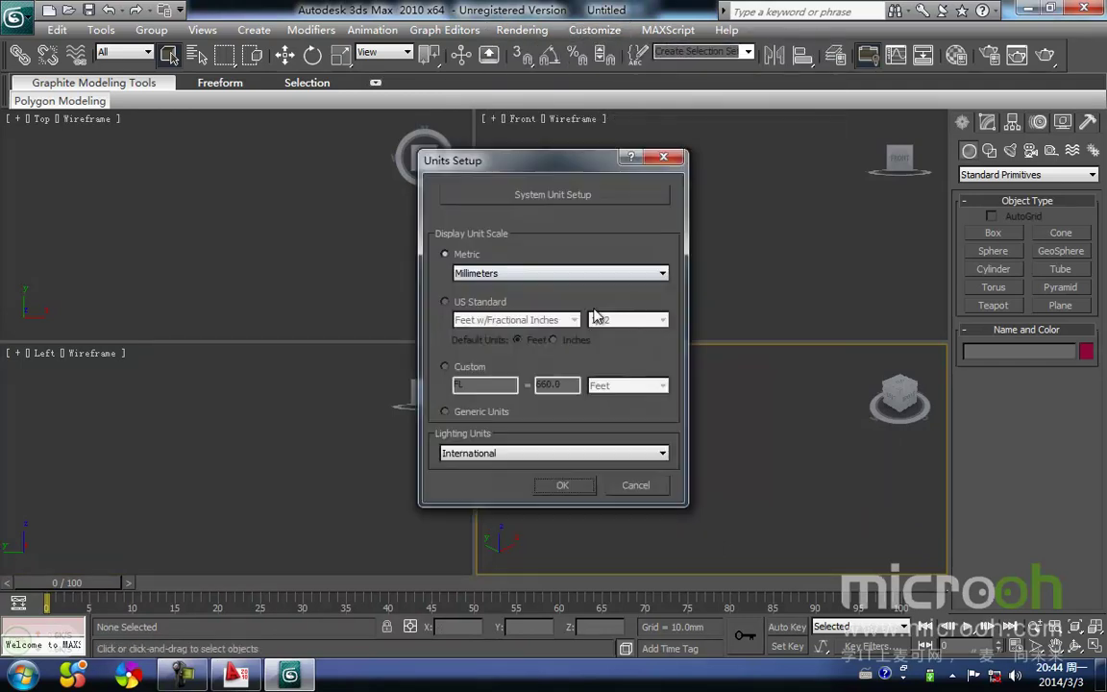
left_click(520, 195)
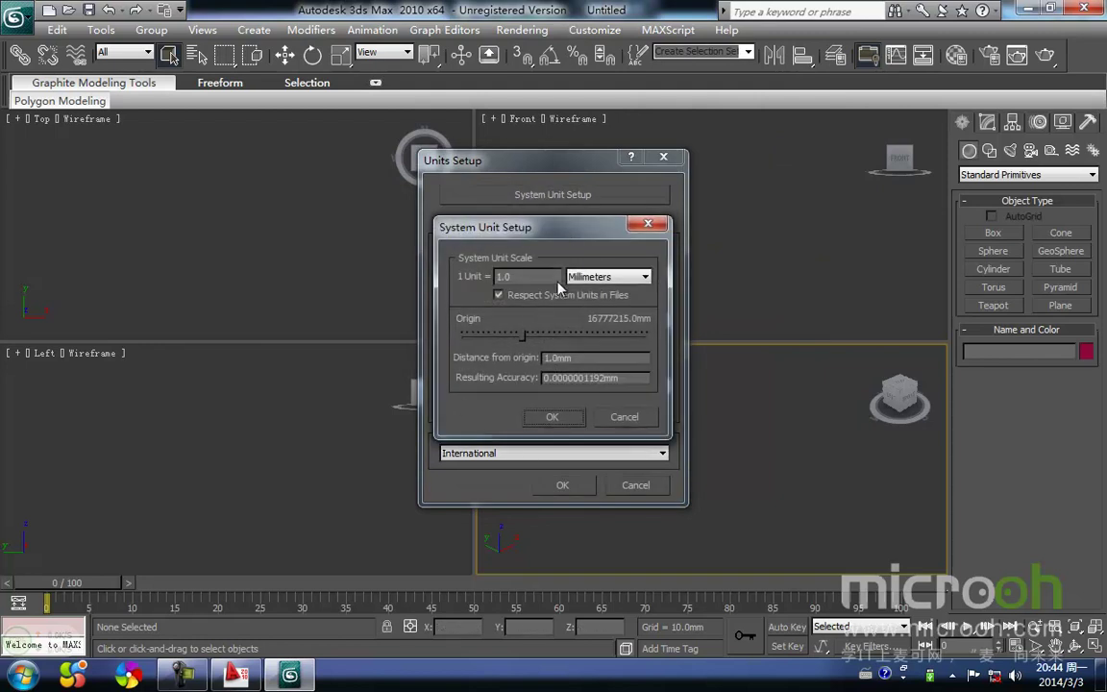
left_click(553, 417)
left_click(562, 485)
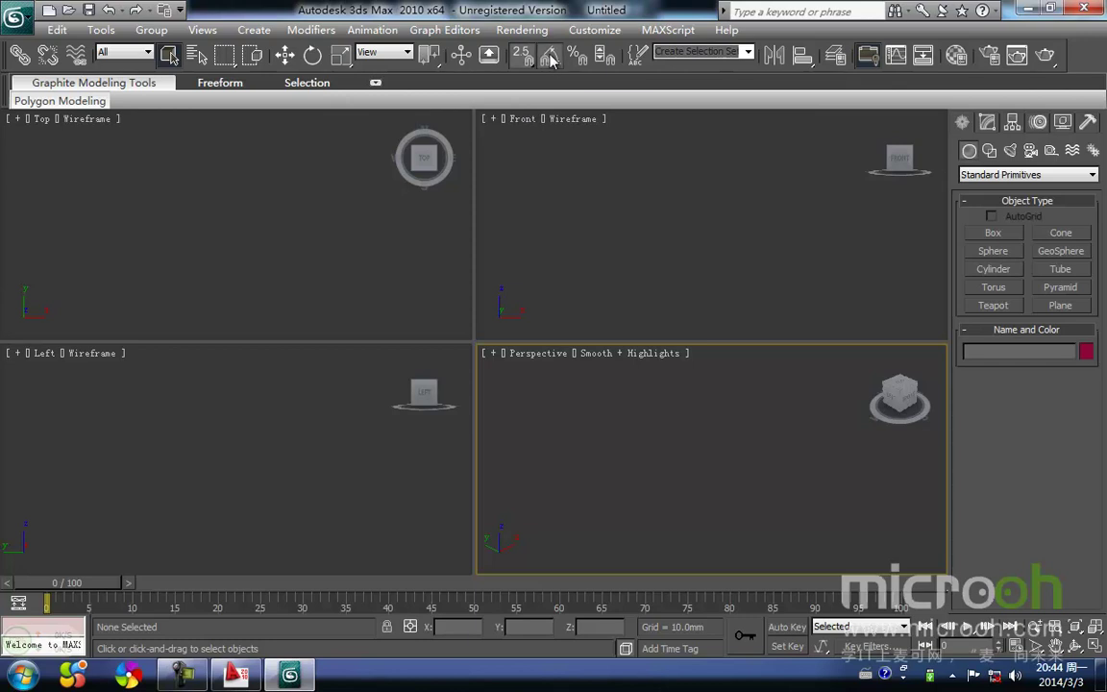
Step: Turn on angle snap, review the grid and snap settings, and maximize the Top viewport
right_click(550, 60)
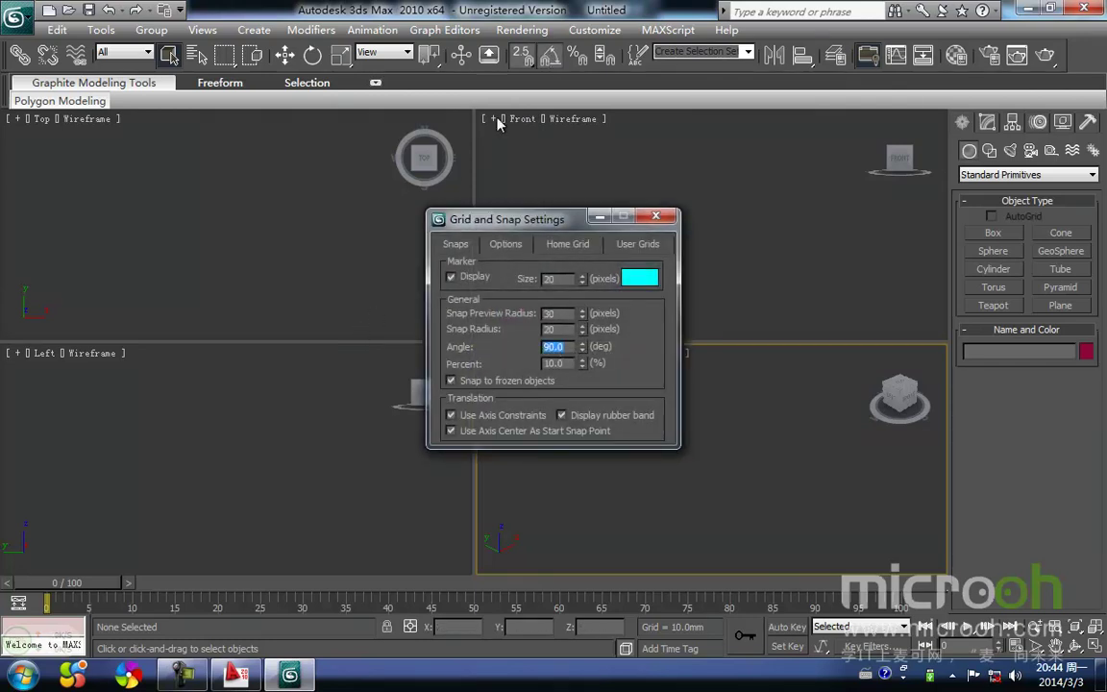
left_click(655, 215)
left_click(267, 289)
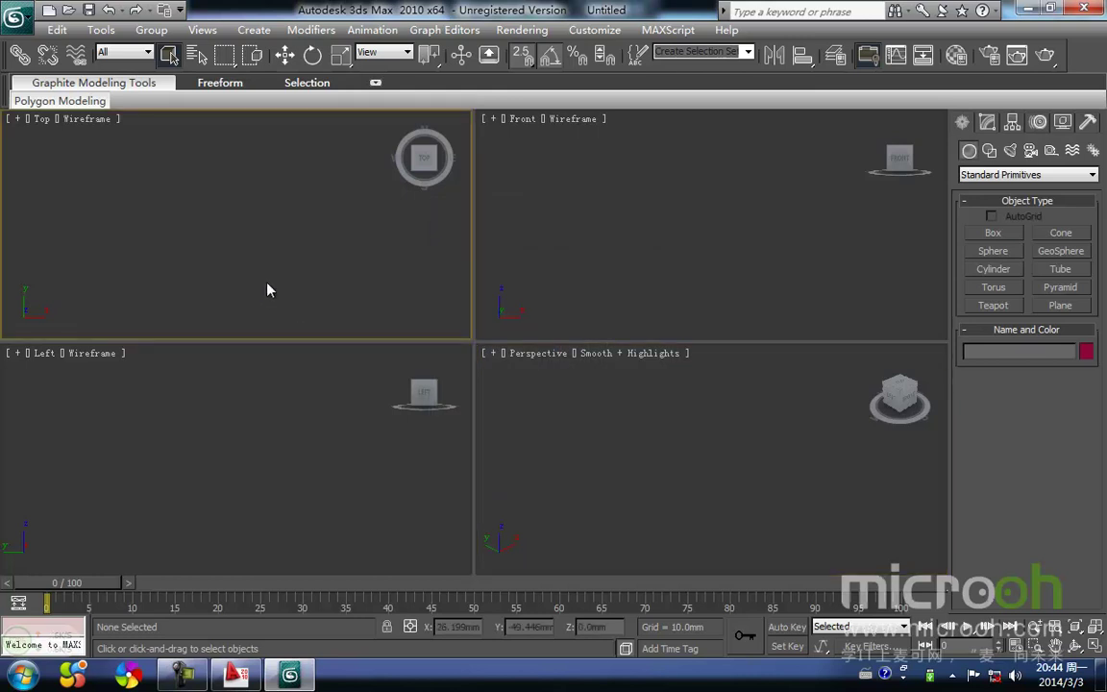
key("alt+w")
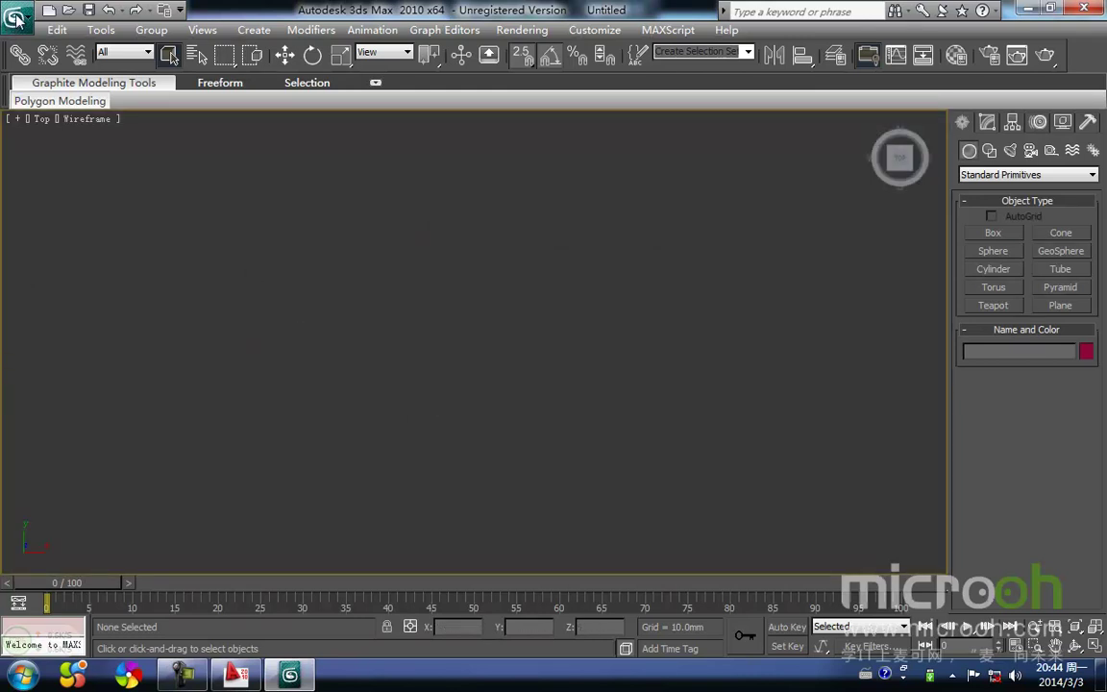
Step: Import the PM AutoCAD drawing from the desktop's CAD folder, accepting the default import options
left_click(15, 18)
mouse_move(61, 235)
left_click(246, 94)
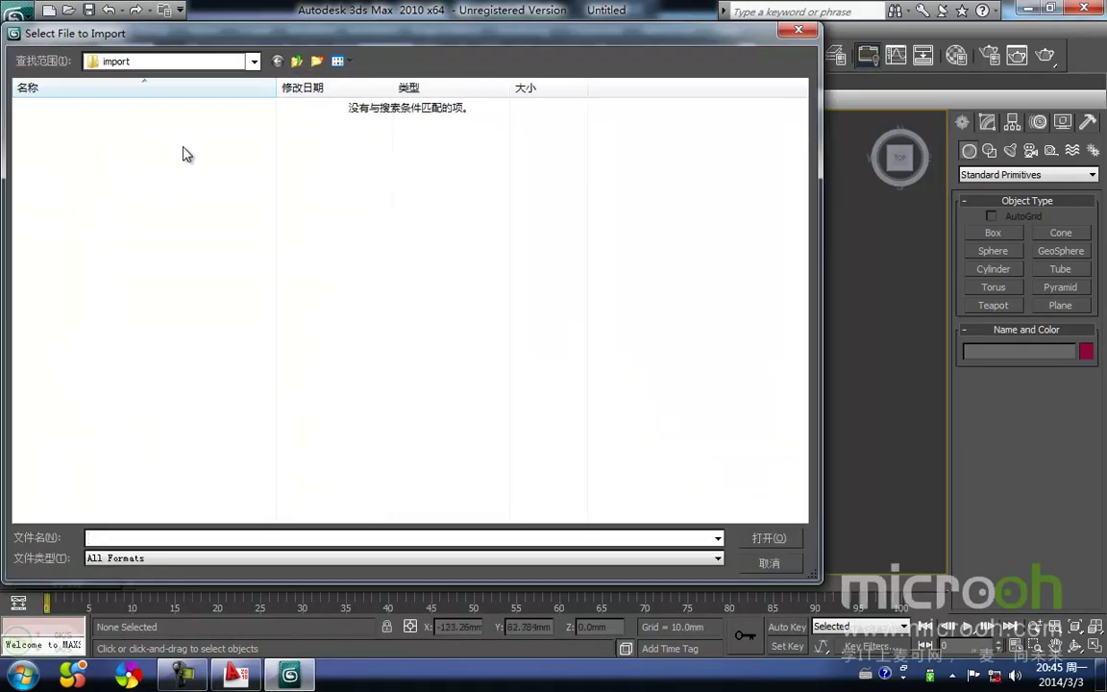
left_click(255, 62)
left_click(113, 106)
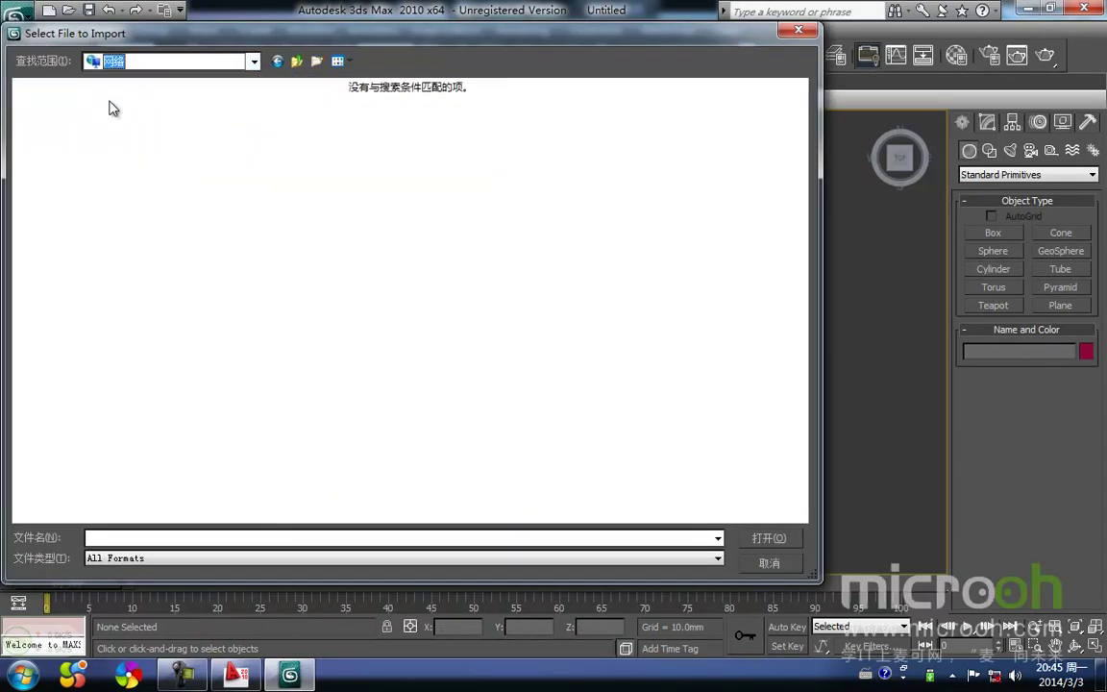
left_click(255, 61)
left_click(114, 102)
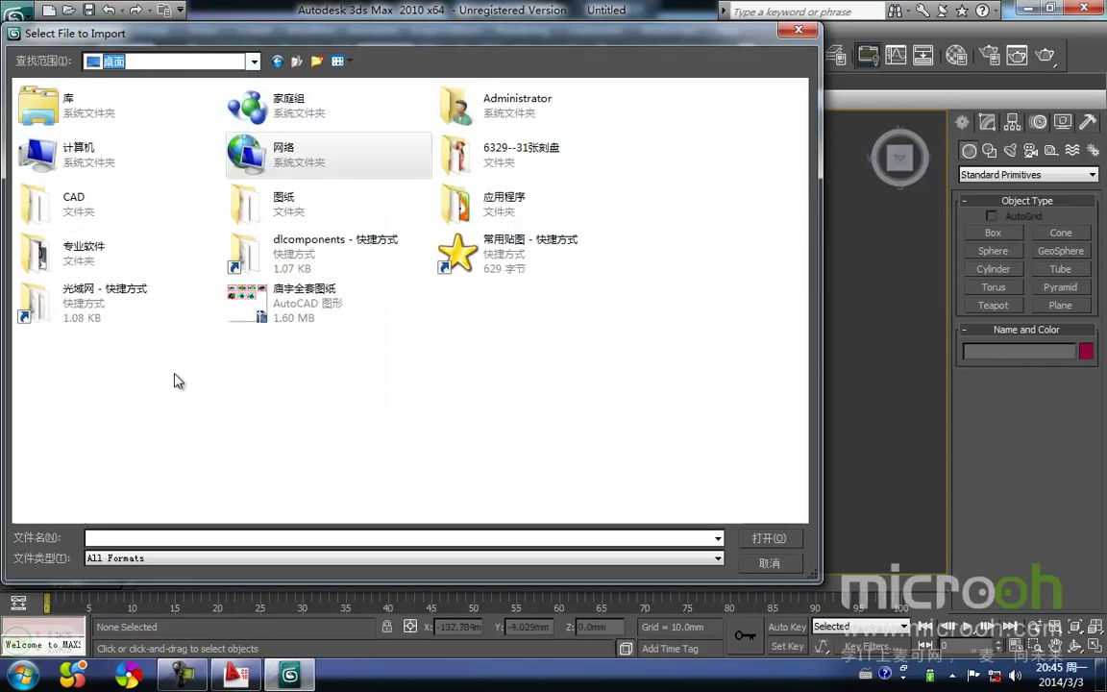
double_click(109, 219)
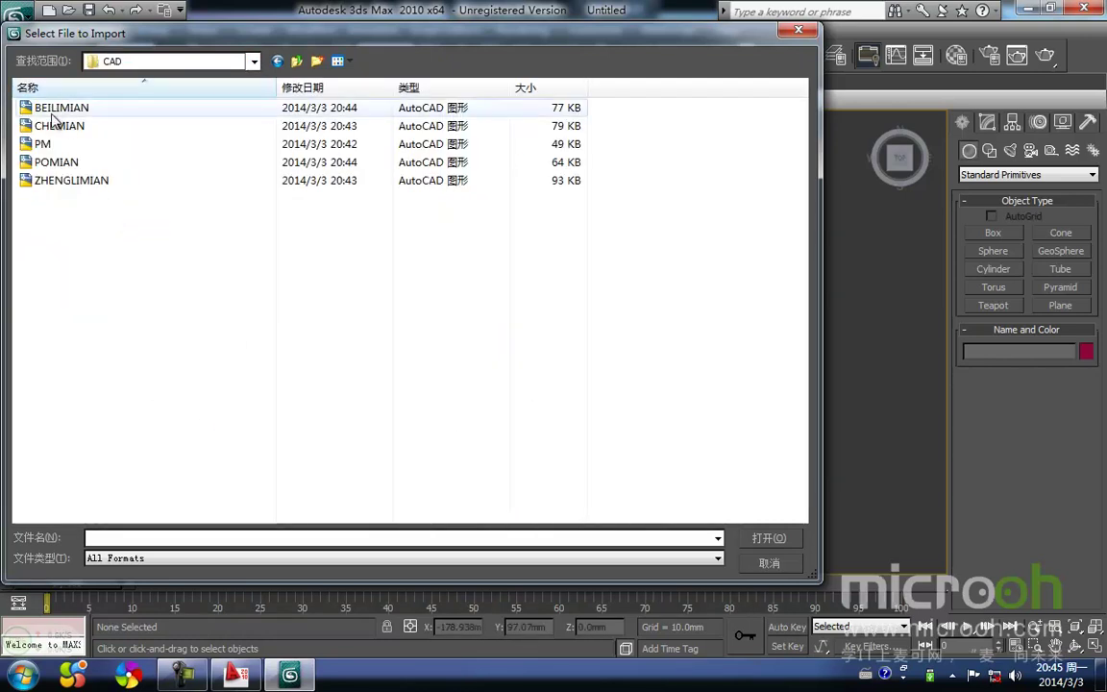
left_click(42, 144)
left_click(768, 540)
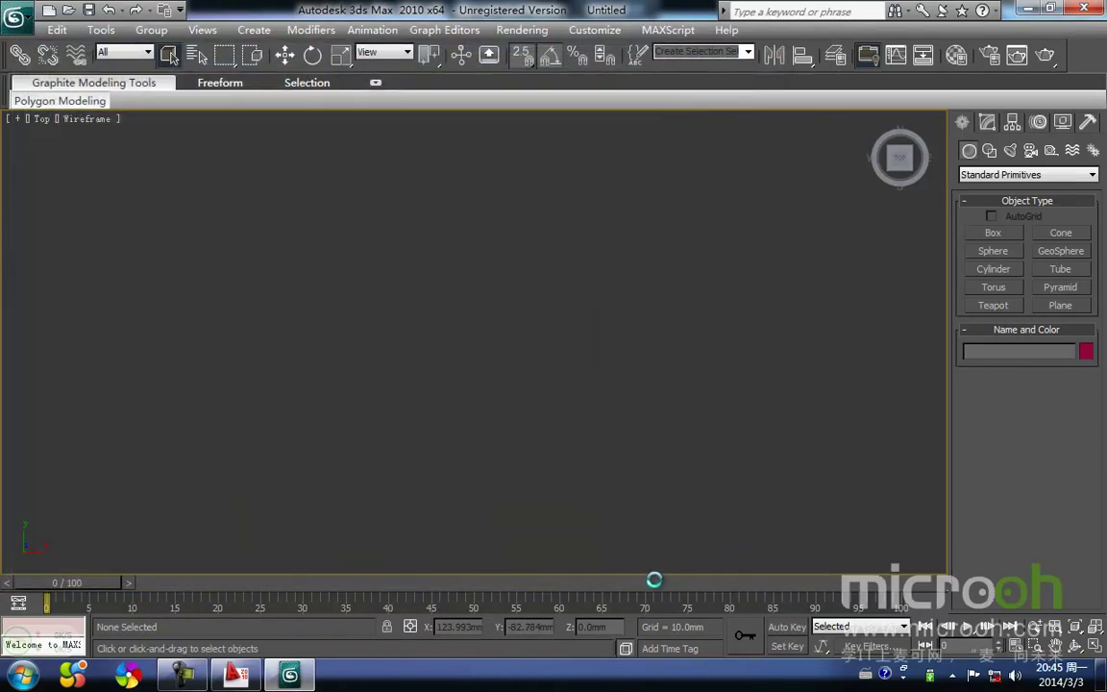
left_click(588, 571)
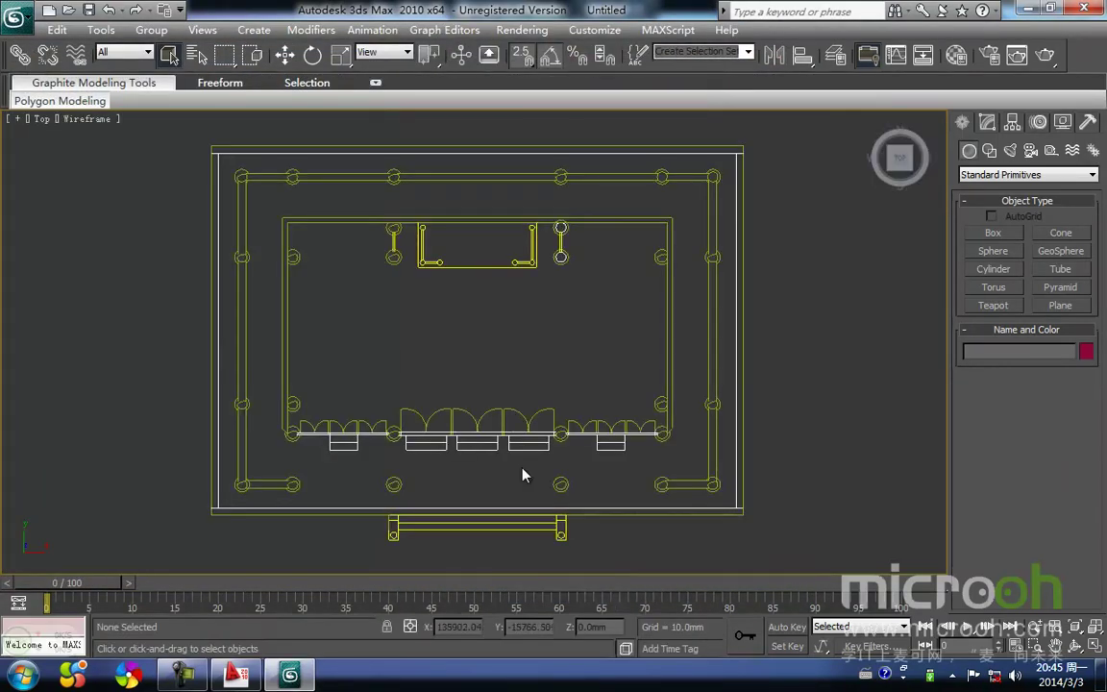
Step: Select all entities of the imported floor plan and combine them into one group, accepting the default group name
scroll(538, 466, "down", 5)
left_click_drag(630, 466, 141, 146)
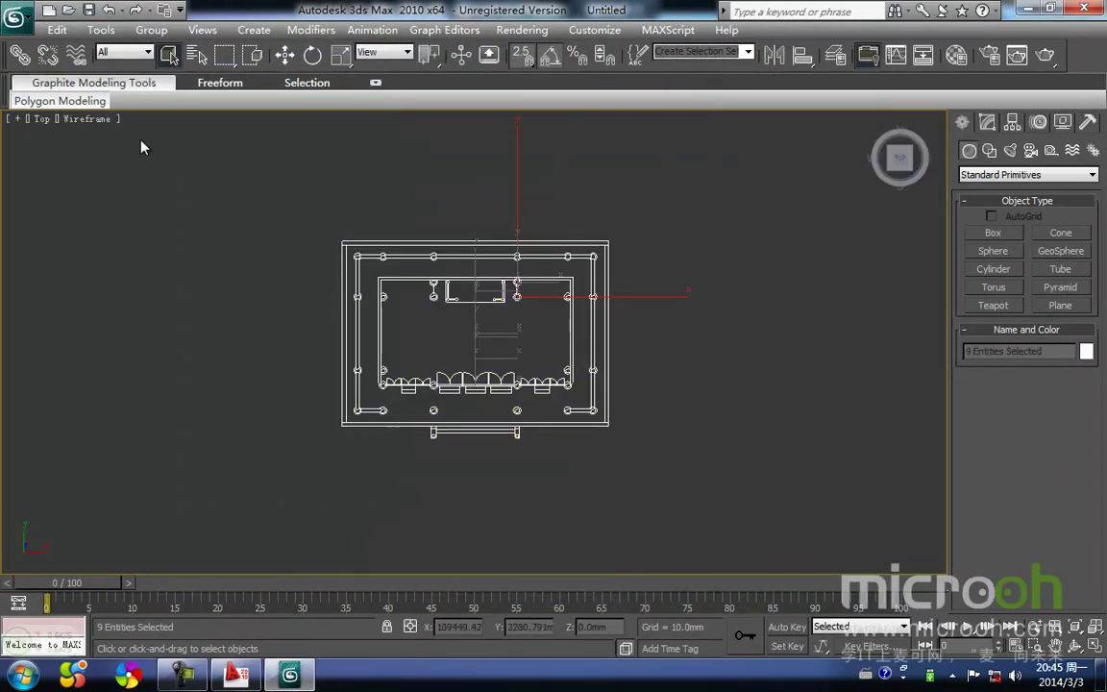
left_click(151, 30)
left_click(191, 53)
left_click(565, 365)
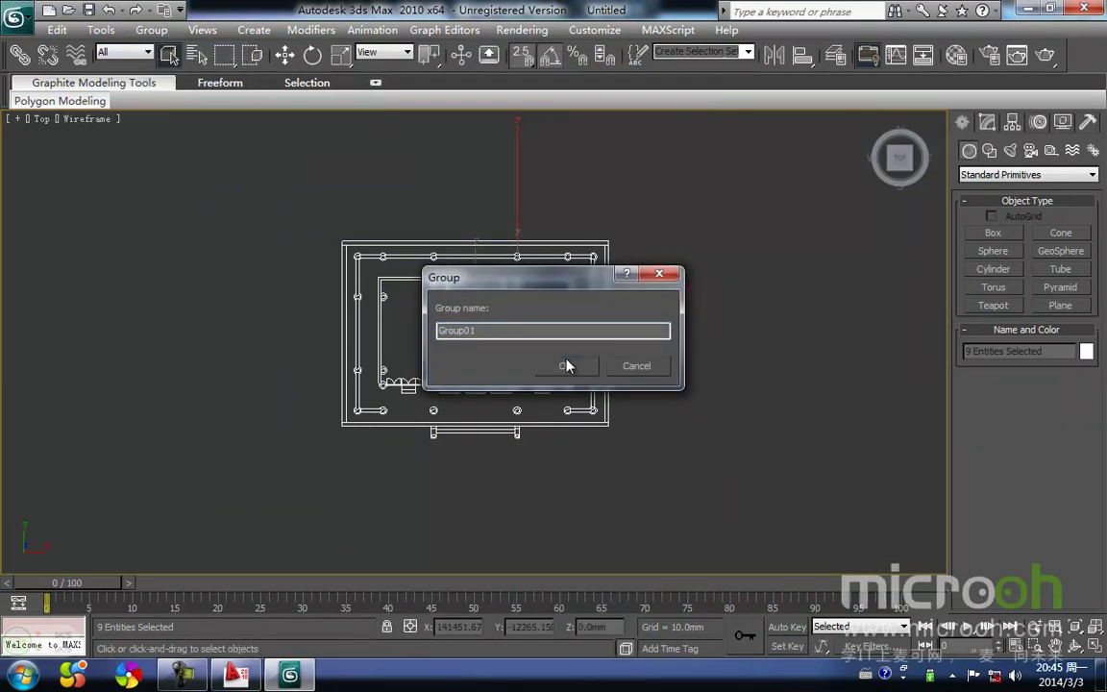
Step: Move the floor plan group to the origin by setting its X and Y position to 0
left_click(631, 479)
left_click(379, 303)
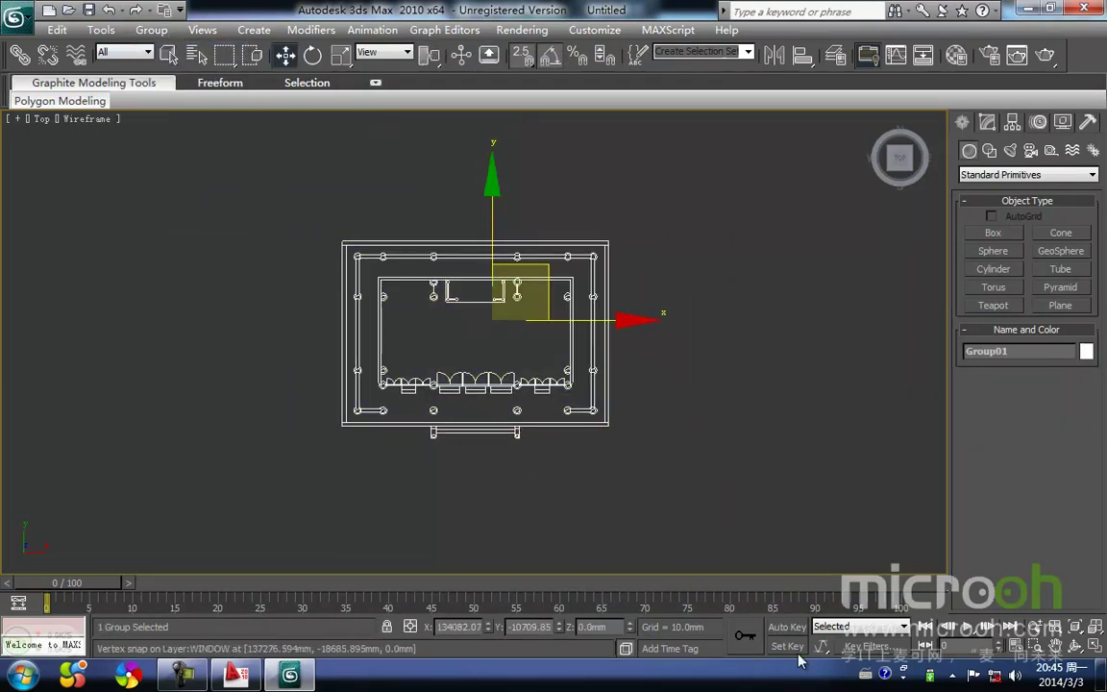
right_click(488, 626)
right_click(558, 626)
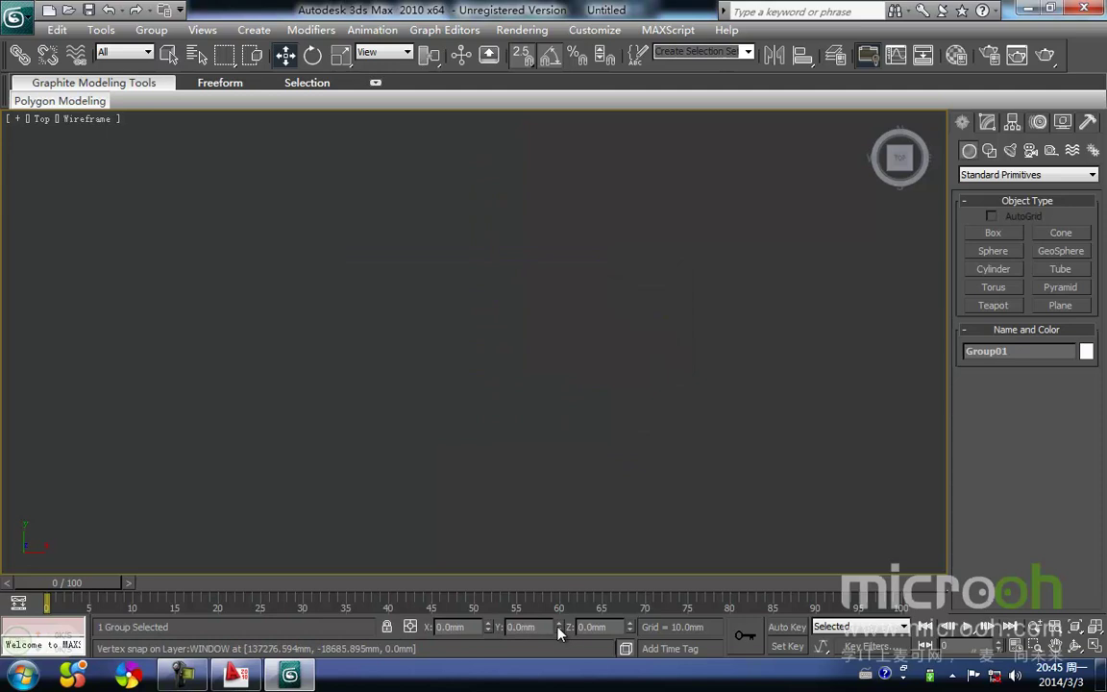
key("z")
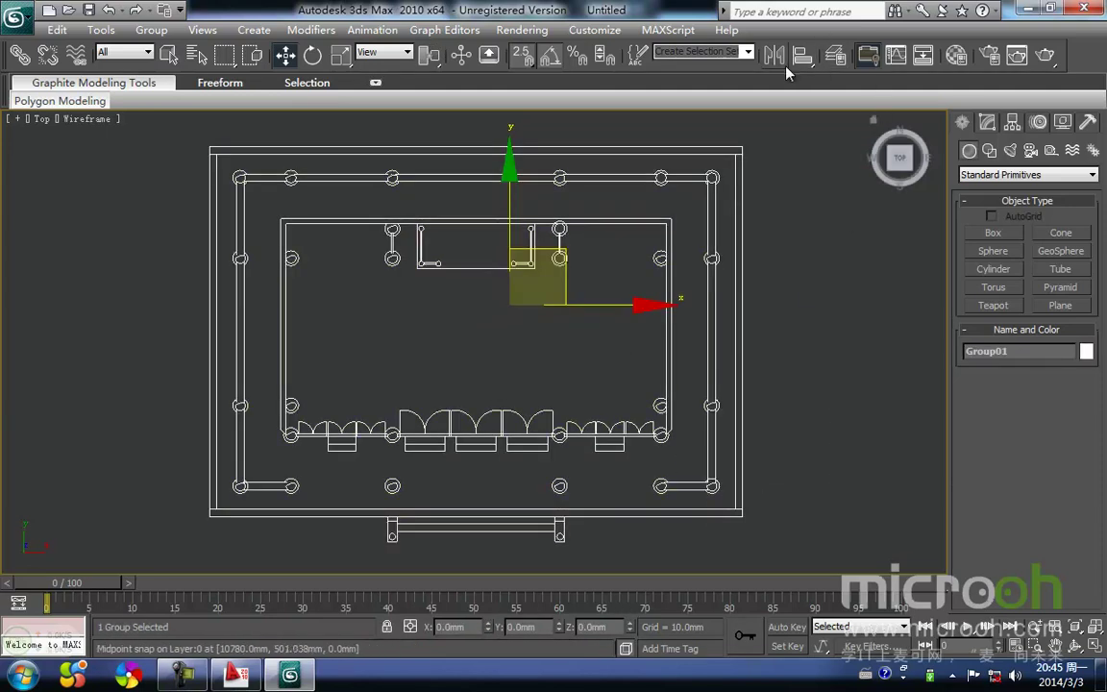
Step: Put the floor plan group on a new layer named pm and freeze that layer
left_click(835, 55)
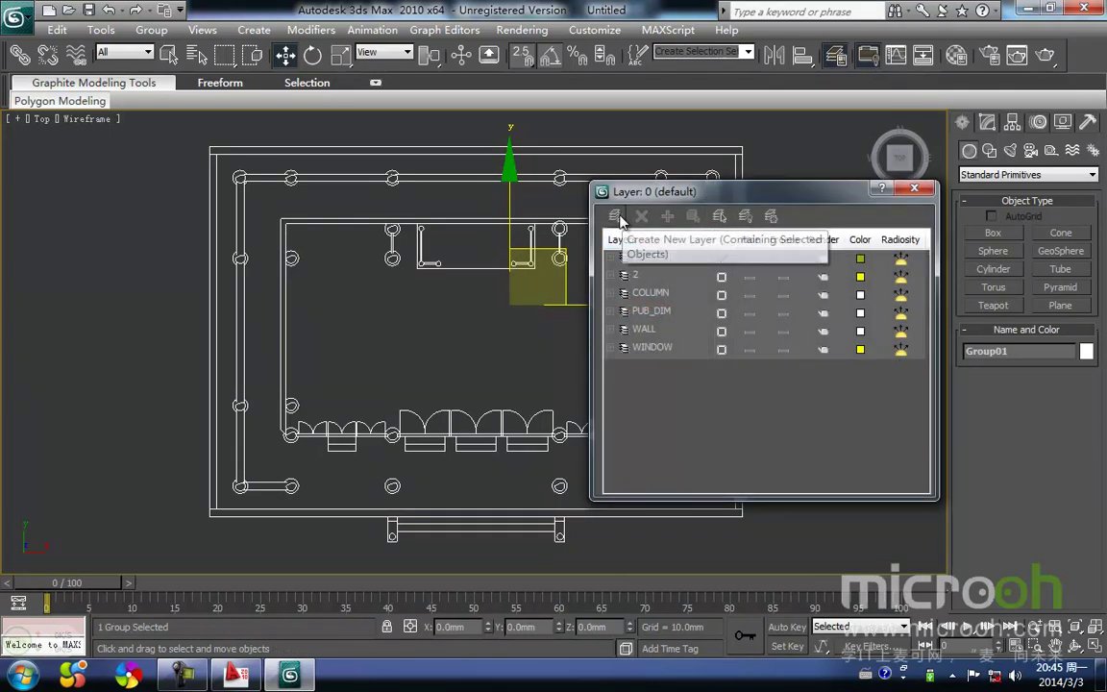
left_click(667, 216)
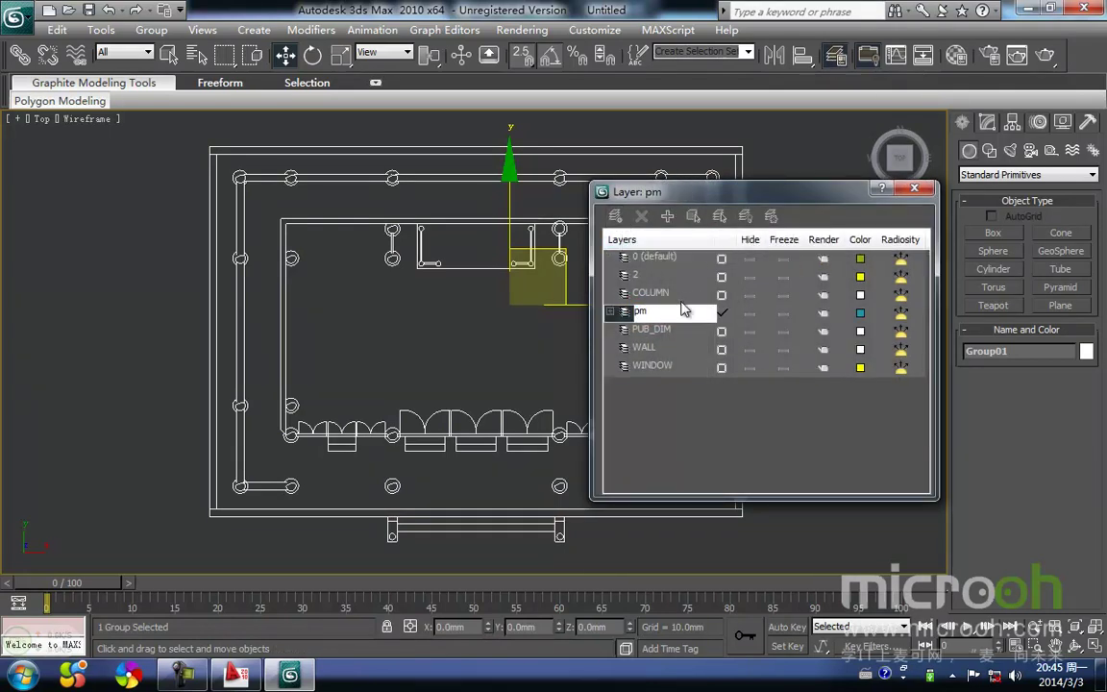
left_click(216, 303)
left_click(205, 294)
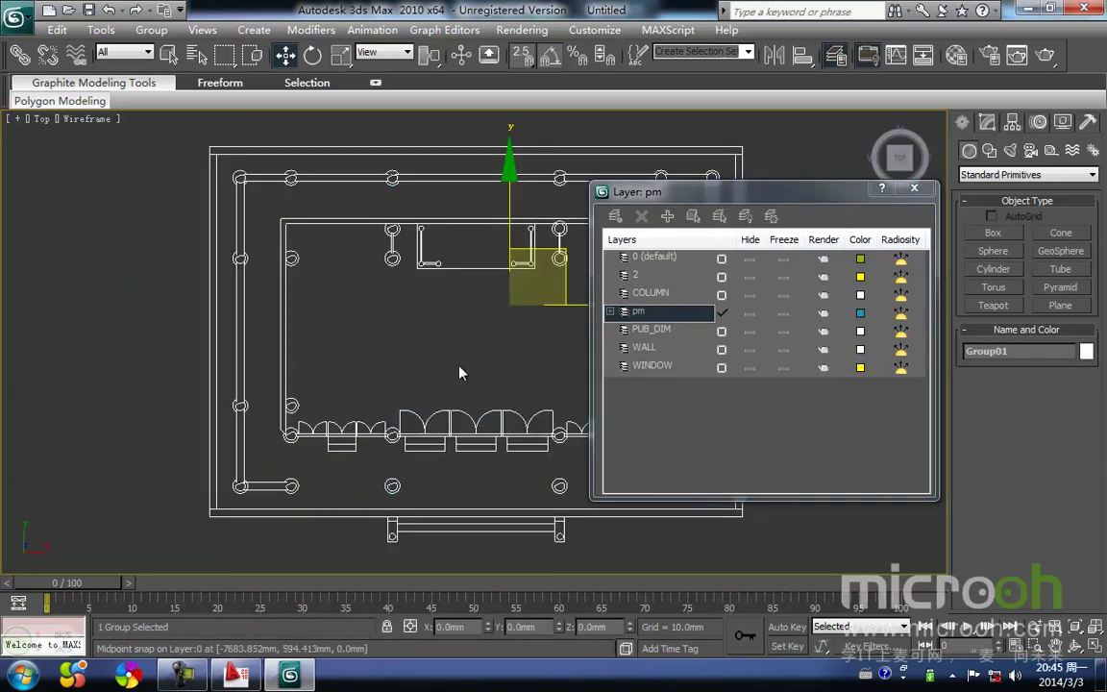
left_click(783, 316)
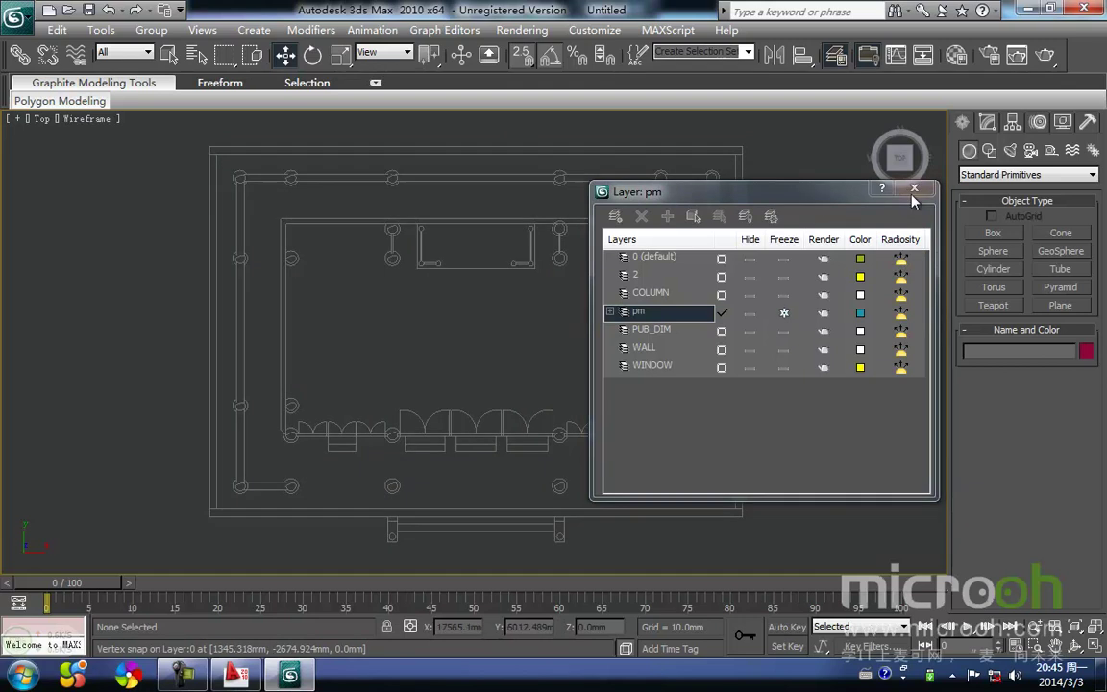
left_click(914, 188)
Step: Import the ZHENGLIMIAN AutoCAD drawing from the CAD folder with the default import options
left_click(12, 21)
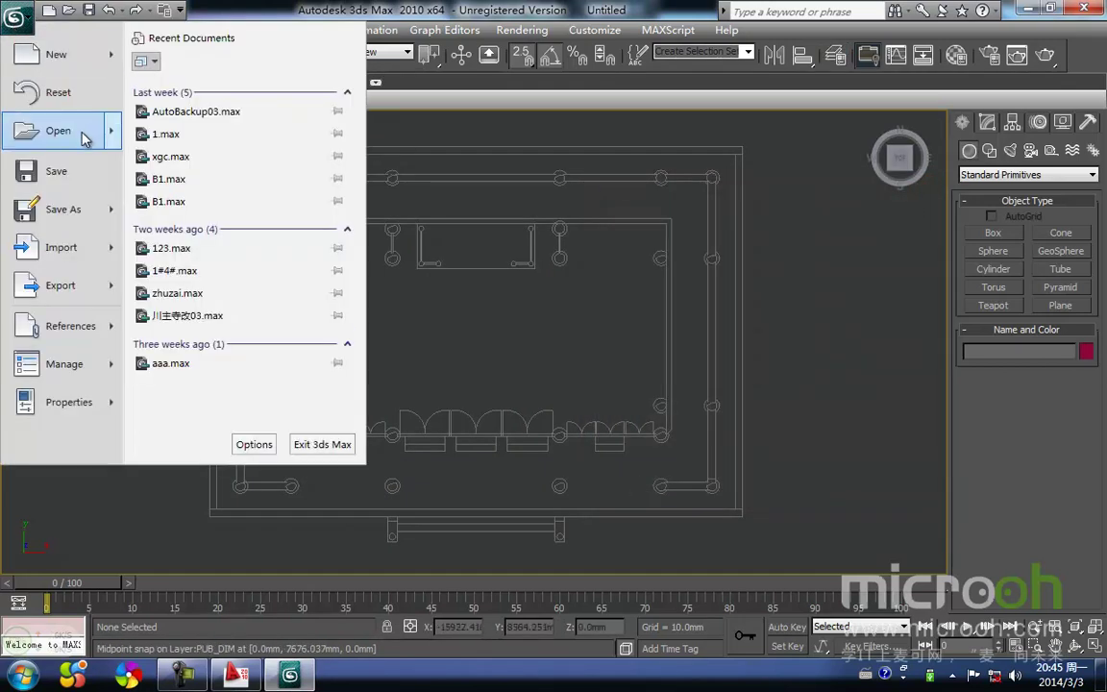
mouse_move(94, 258)
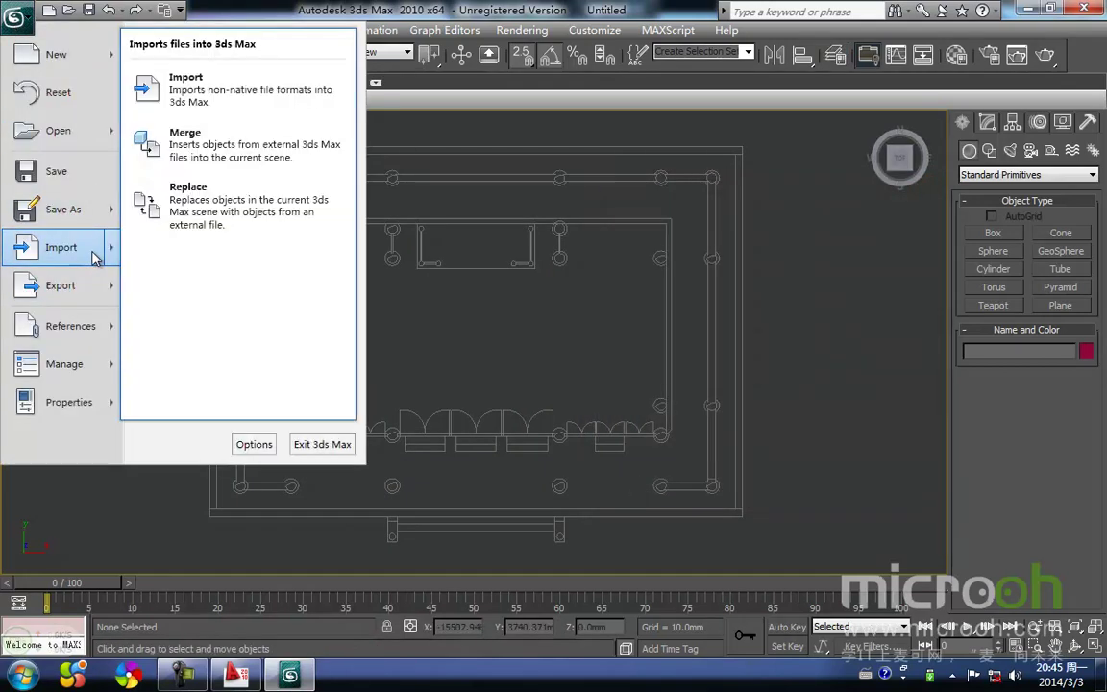
left_click(204, 98)
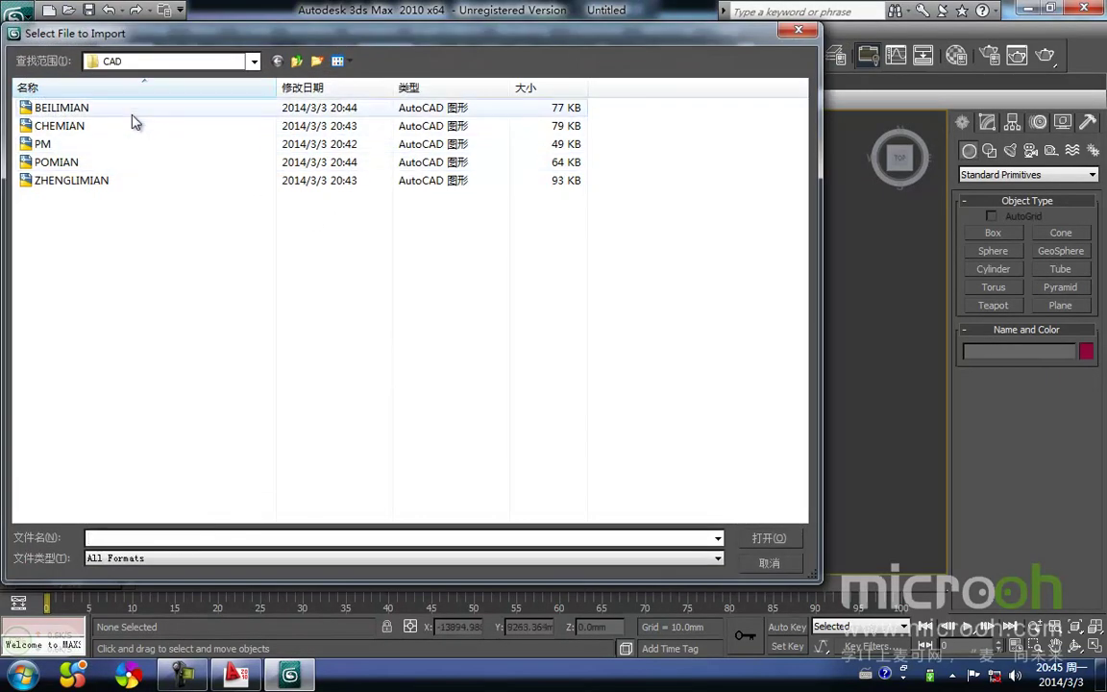
left_click(115, 180)
left_click(786, 544)
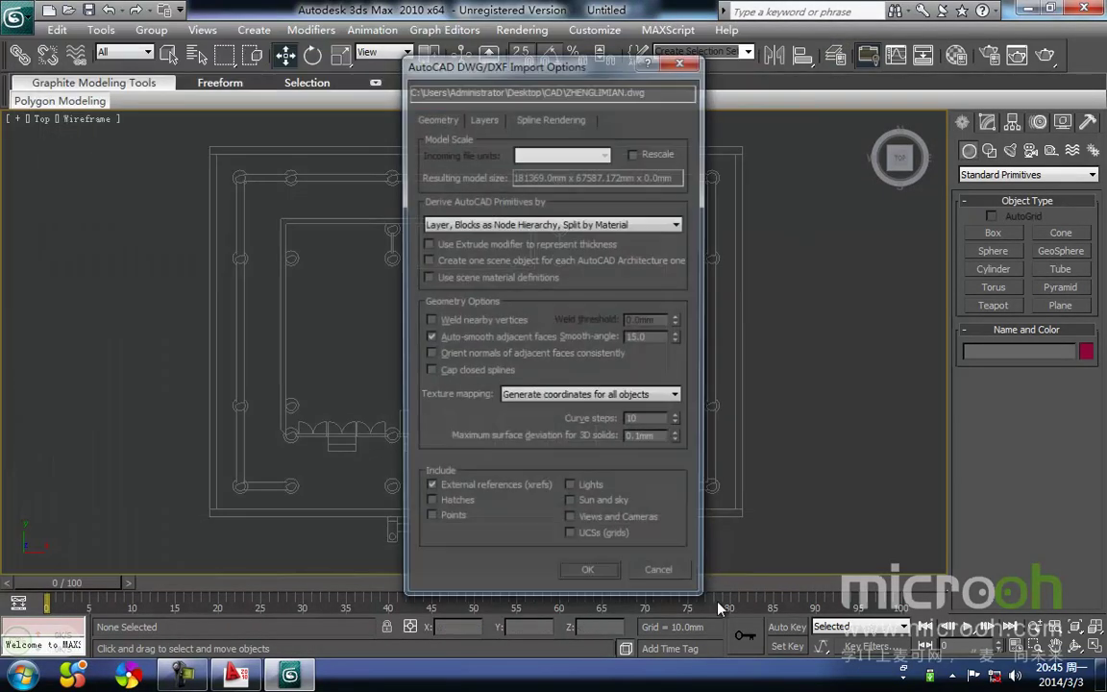
left_click(606, 573)
Step: Select all shapes of the imported front elevation and group them under the default name
left_click_drag(917, 371, 681, 220)
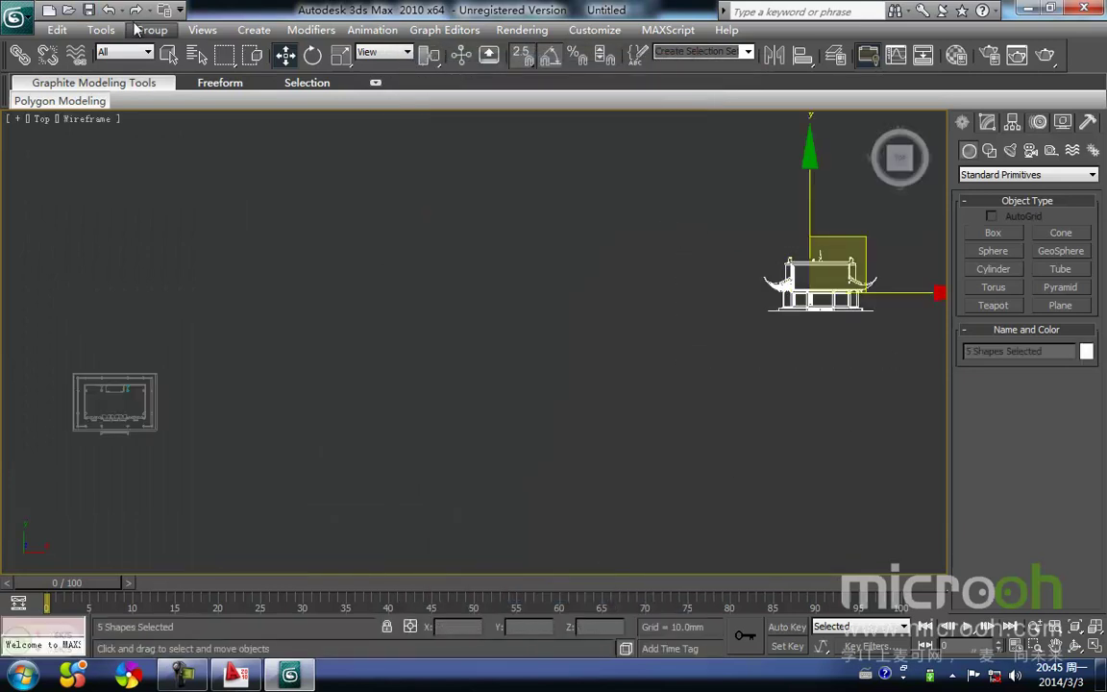
left_click(145, 30)
left_click(202, 55)
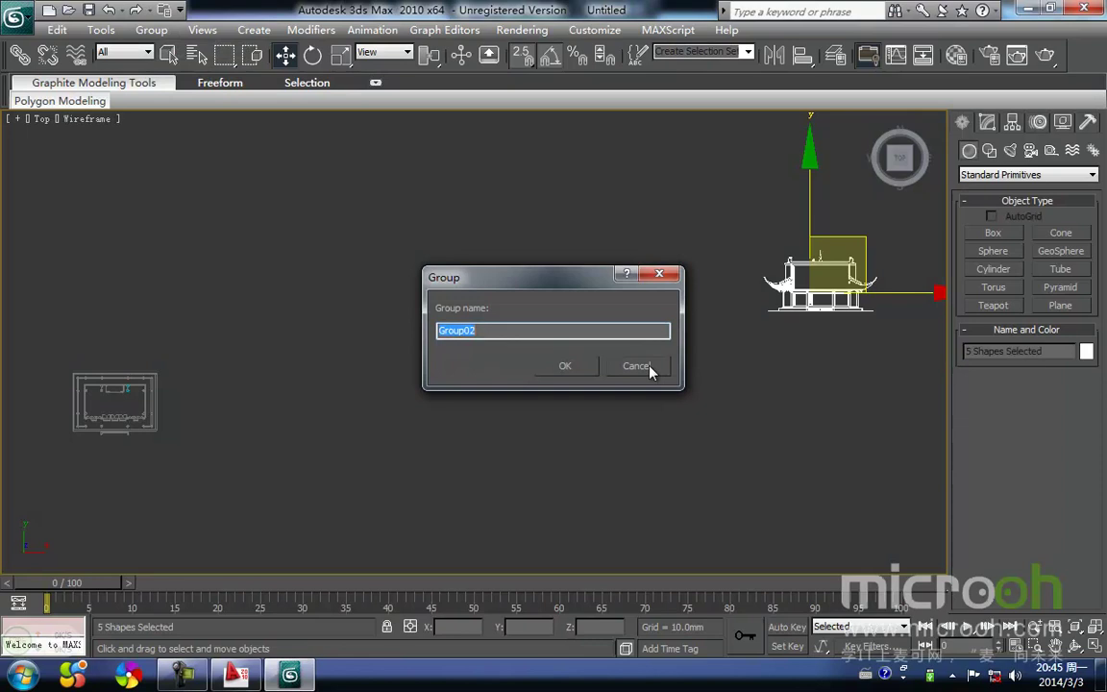
left_click(567, 367)
Step: Set the front elevation group's X and Y position to 0
right_click(493, 626)
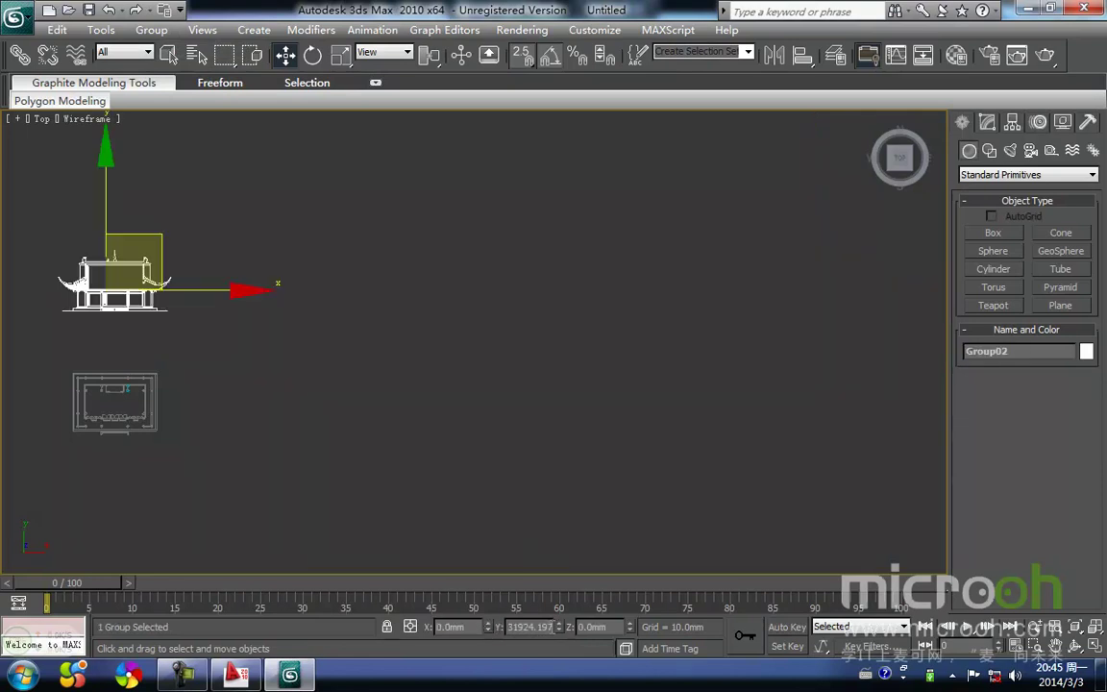
right_click(559, 627)
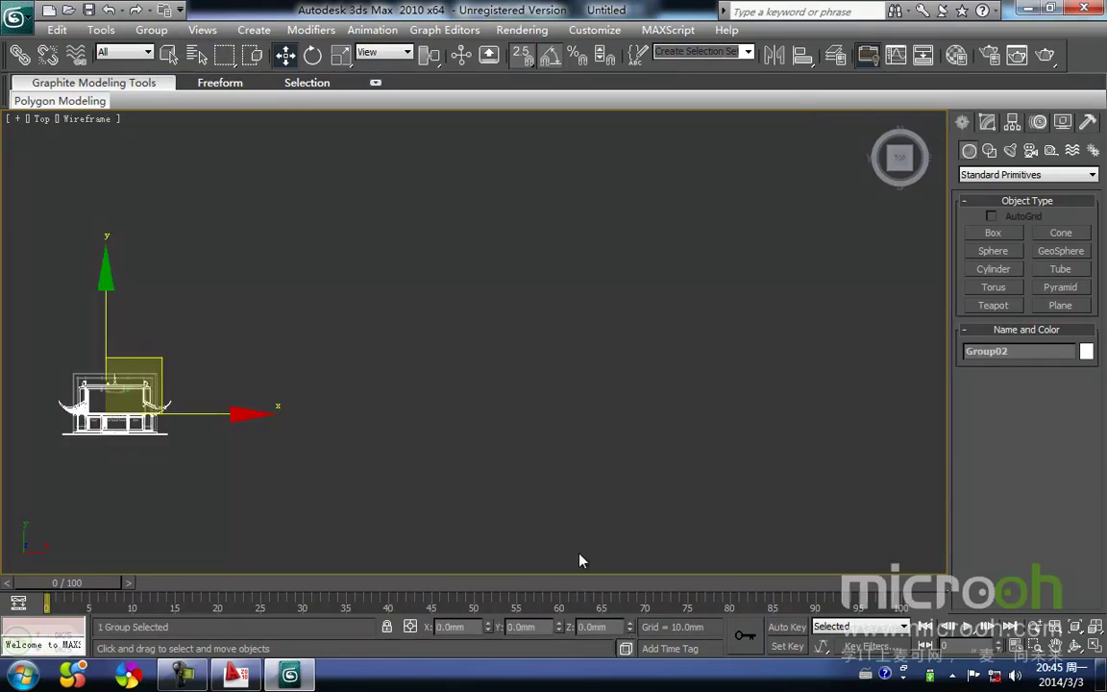
key("z")
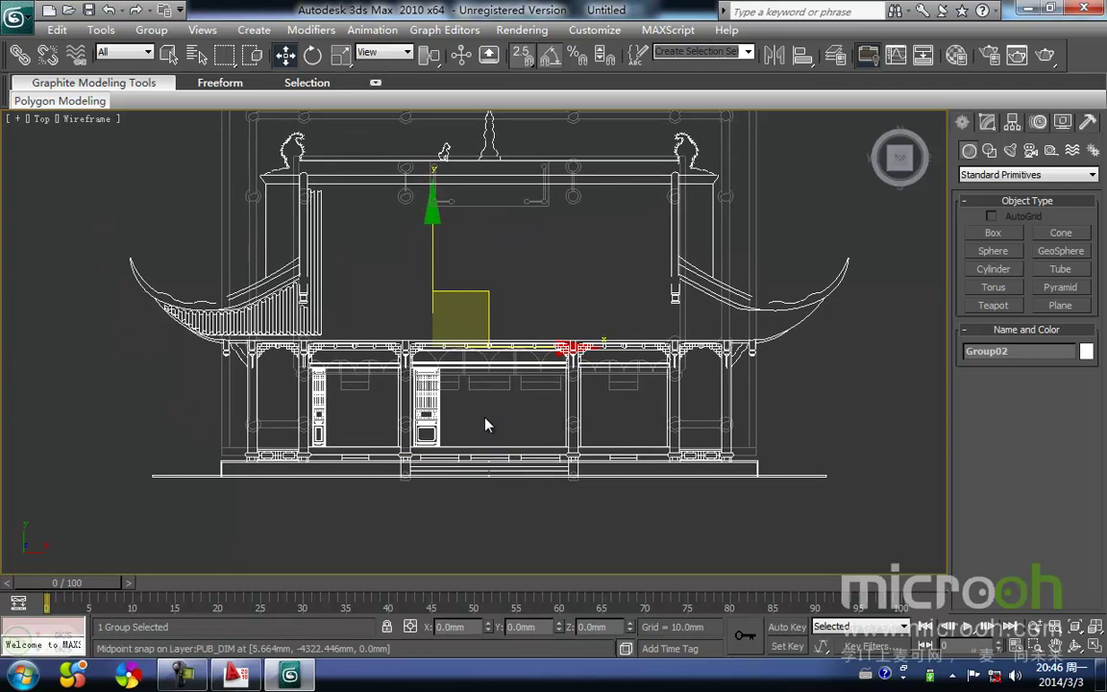
Step: Move the front elevation group along Y so its ground line lies over the front part of the floor plan
left_click(492, 532)
left_click_drag(630, 555, 434, 366)
middle_click_drag(432, 382, 445, 351)
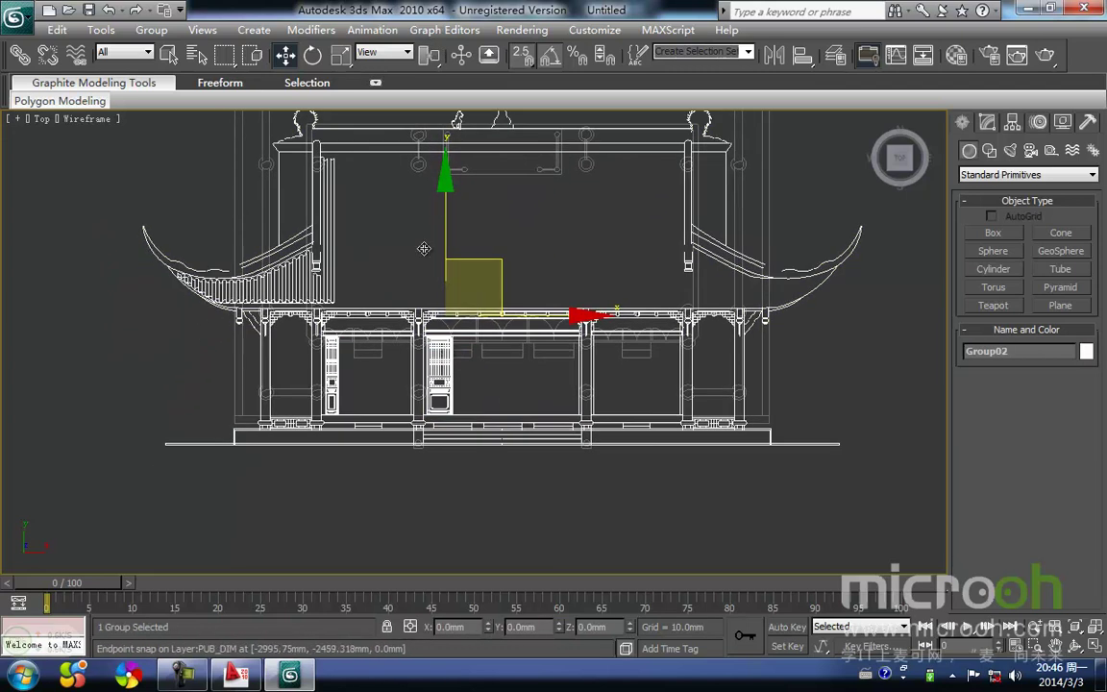
left_click_drag(461, 444, 461, 344)
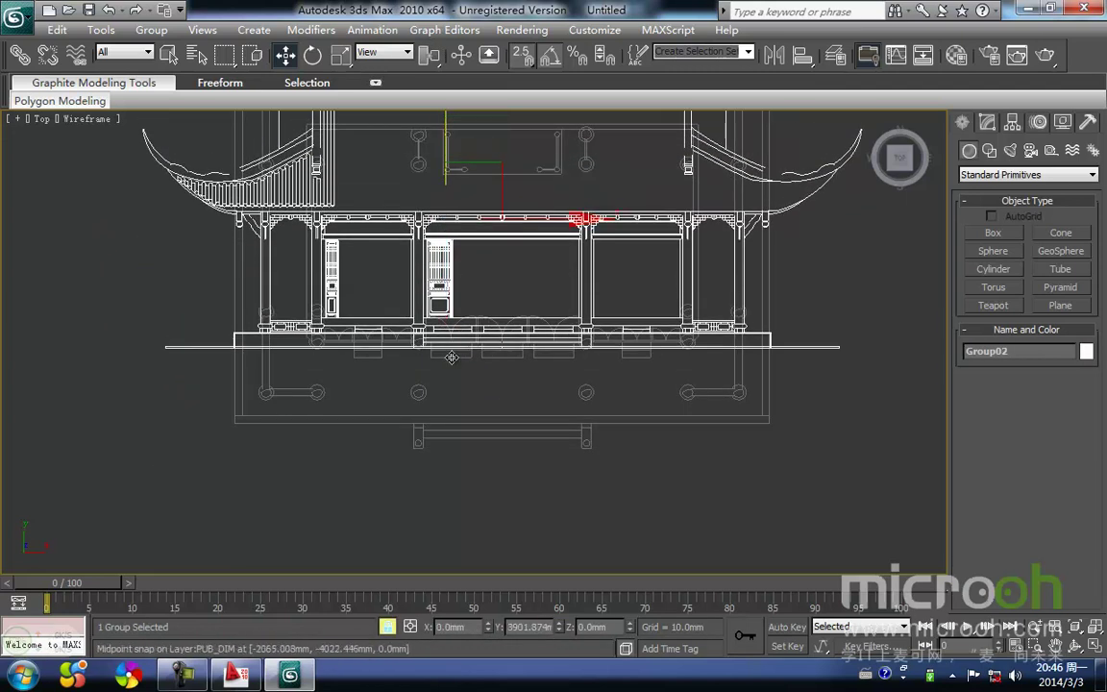
scroll(466, 343, "up", 3)
middle_click_drag(447, 379, 481, 314)
scroll(489, 324, "down", 2)
left_click_drag(502, 291, 499, 382)
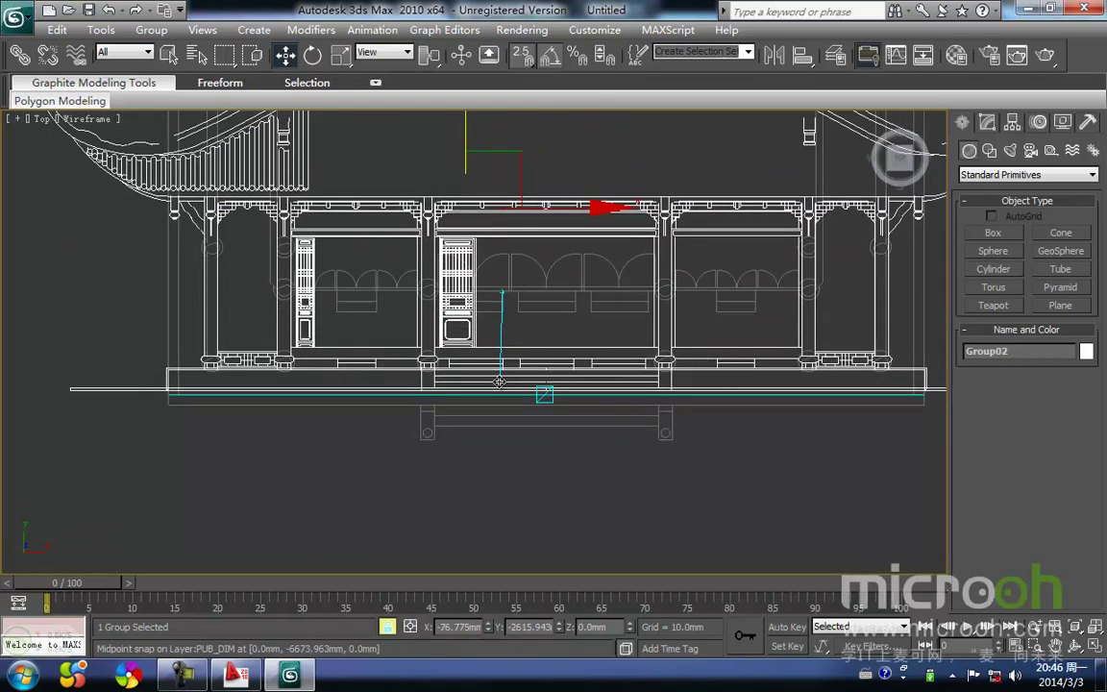
Step: Slide the front elevation along Y over the floor plan to compare its columns, platform and steps with the plan
scroll(472, 354, "up", 6)
left_click_drag(354, 305, 348, 330)
scroll(347, 329, "down", 5)
mouse_move(696, 340)
left_mouse_down()
mouse_move(689, 370)
mouse_move(699, 362)
left_mouse_up()
scroll(707, 387, "up", 5)
middle_click_drag(699, 395, 184, 357)
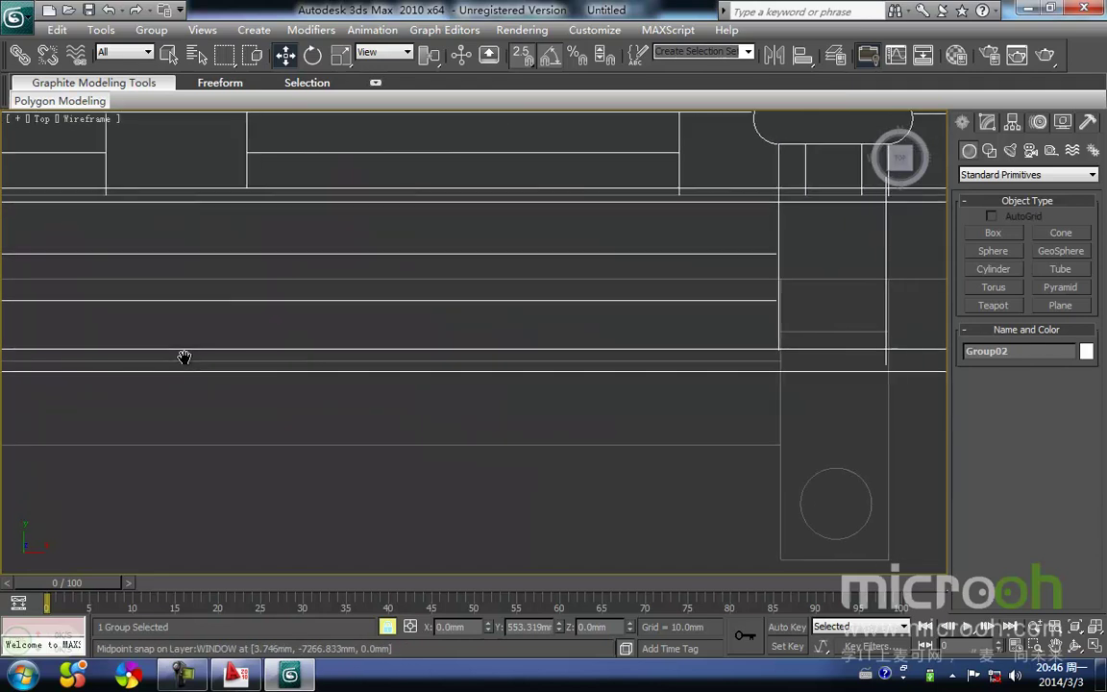
scroll(186, 359, "down", 5)
middle_click_drag(269, 353, 373, 408)
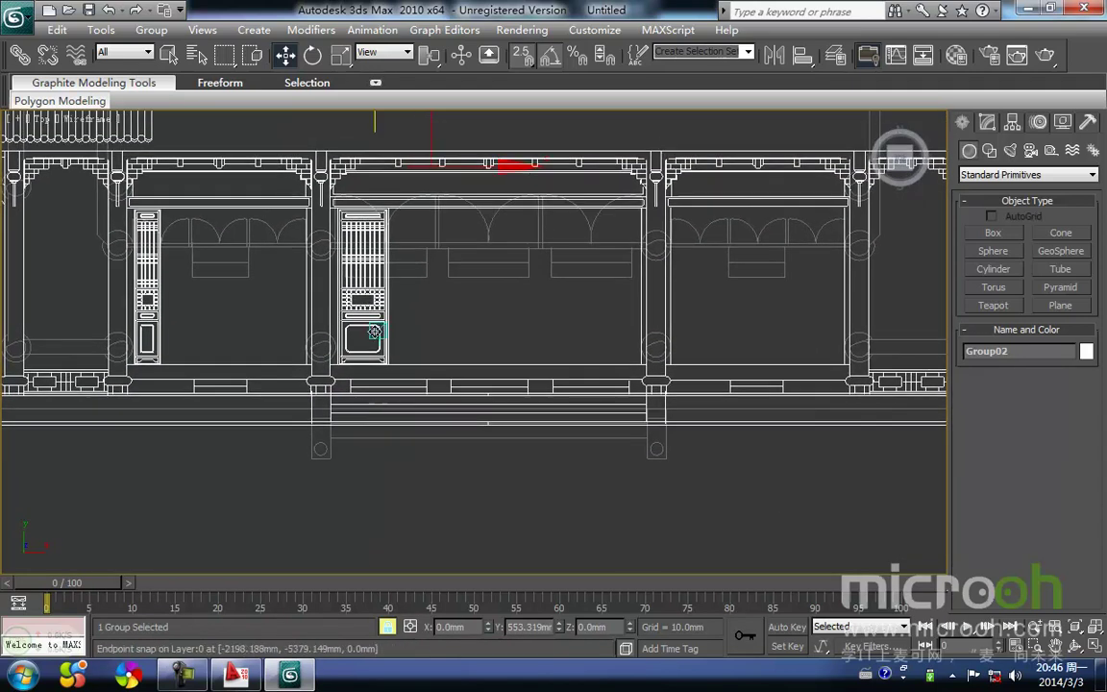
middle_click_drag(372, 250, 365, 342)
left_click_drag(365, 342, 395, 309)
scroll(395, 309, "down", 2)
scroll(394, 306, "down", 3)
Step: Rotate the front elevation group 90 degrees about X to stand it upright and view it from the front
key("e")
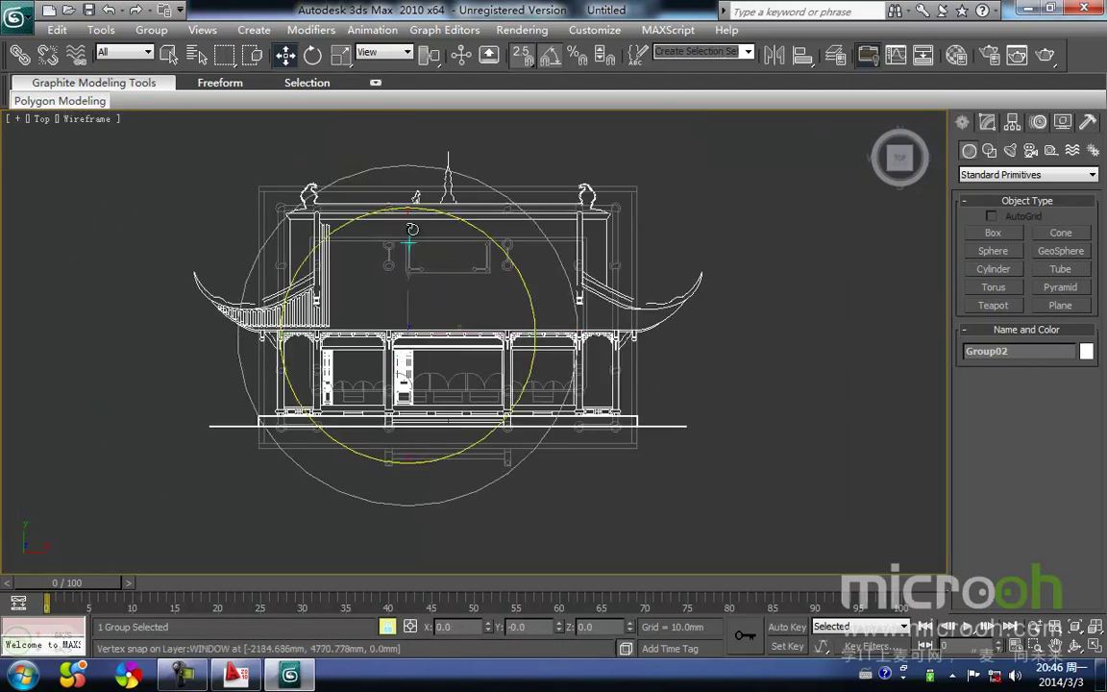
left_click_drag(406, 217, 407, 227)
key("f")
scroll(407, 225, "up", 2)
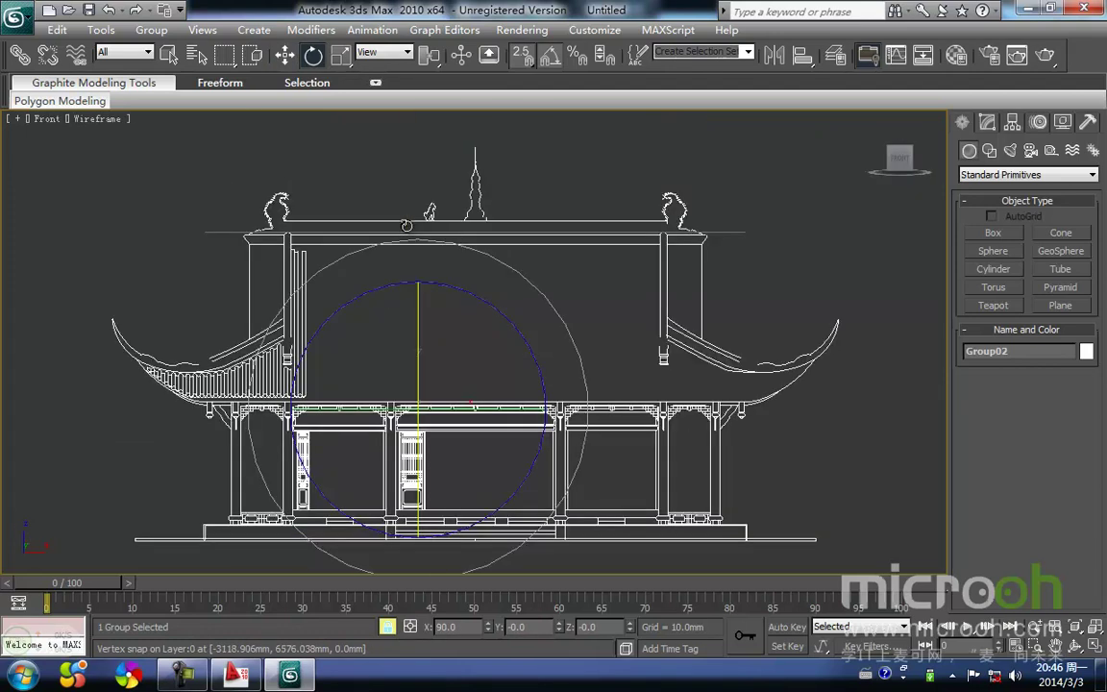
Step: Raise the front elevation in the Front view to a Z of about 7778 mm so its ground line meets the floor plan's level
key("w")
middle_click_drag(394, 293, 388, 342)
left_click_drag(420, 357, 197, 241)
scroll(316, 312, "up", 3)
middle_click_drag(142, 241, 460, 321)
left_click_drag(274, 240, 406, 371)
left_click(452, 411)
middle_click_drag(471, 381, 278, 394)
scroll(289, 396, "down", 3)
left_click(349, 182)
Step: Move the front elevation along Y in the Top view to just behind the floor plan's back edge, about 8761 mm
key("t")
scroll(326, 294, "down", 3)
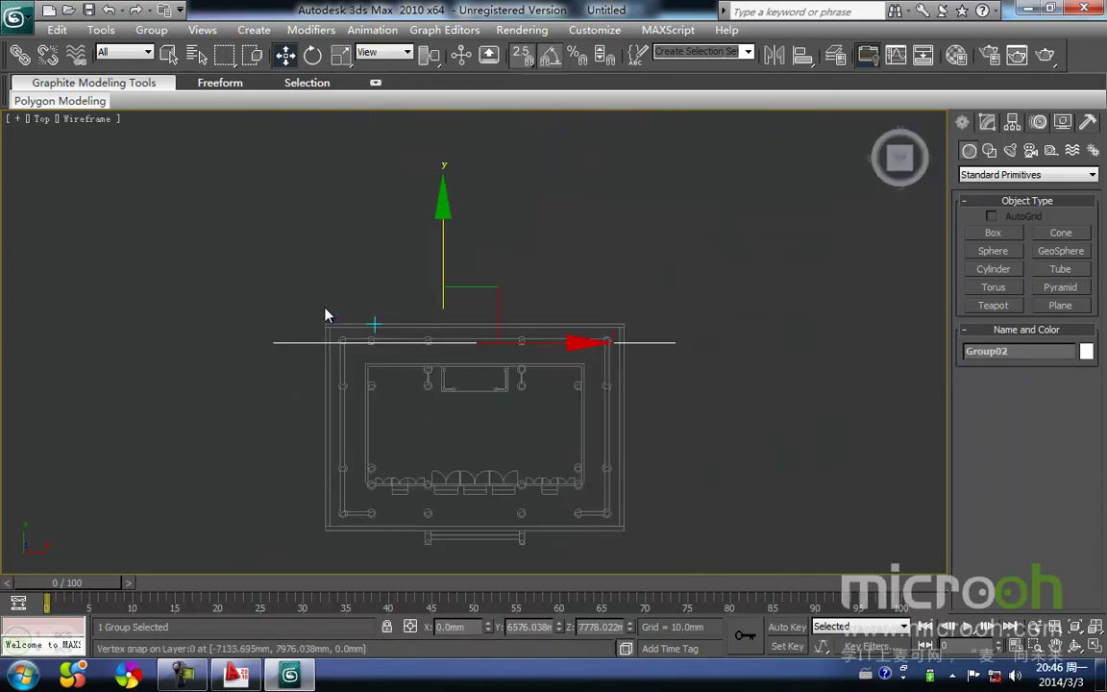
middle_click_drag(326, 311, 330, 295)
key("space")
left_click_drag(447, 254, 442, 296)
left_click(447, 399)
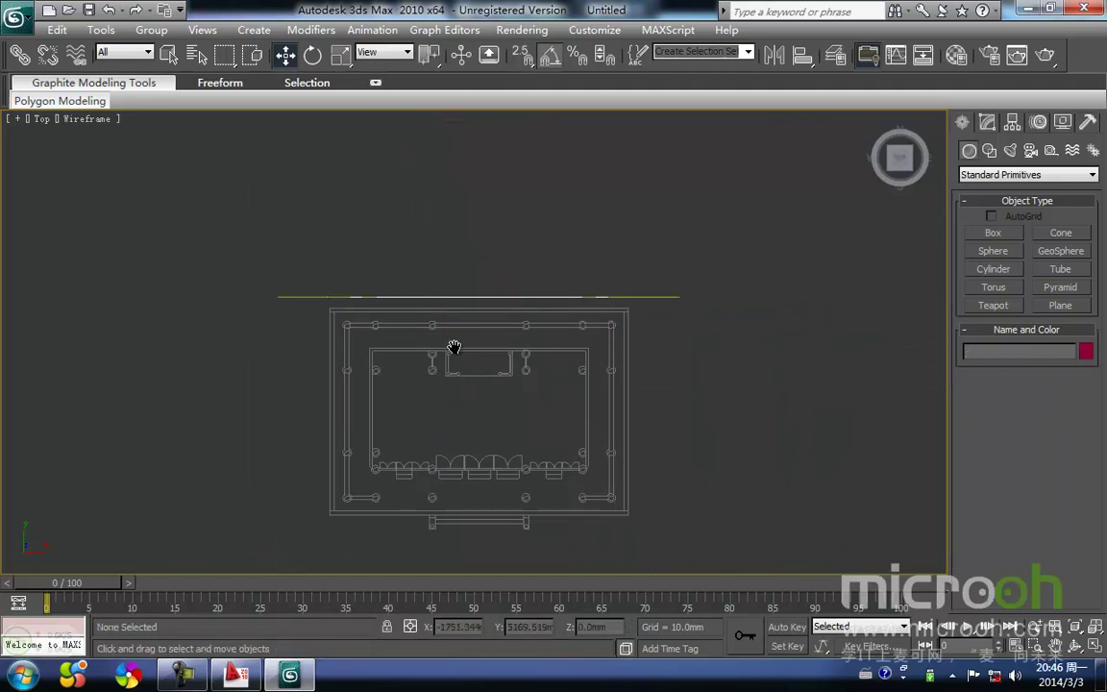
Step: Put the front elevation group on a new layer named zhenglimian, and freeze and hide that layer
middle_click_drag(454, 354, 437, 383)
left_click_drag(672, 396, 113, 222)
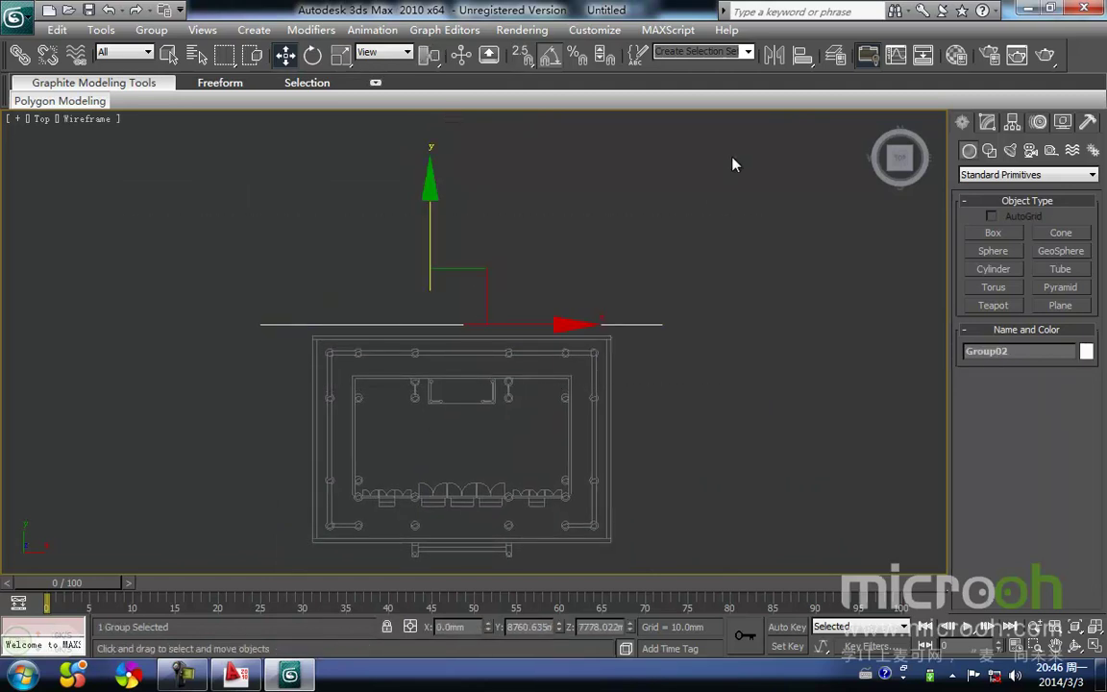
left_click(834, 56)
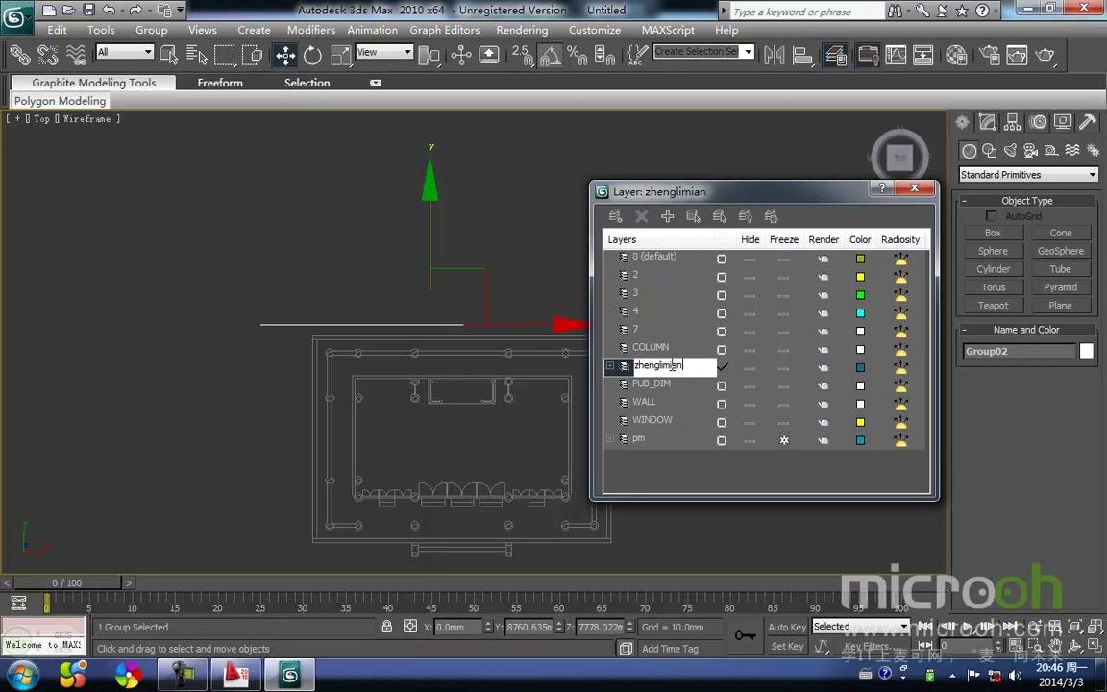
left_click_drag(459, 381, 410, 270)
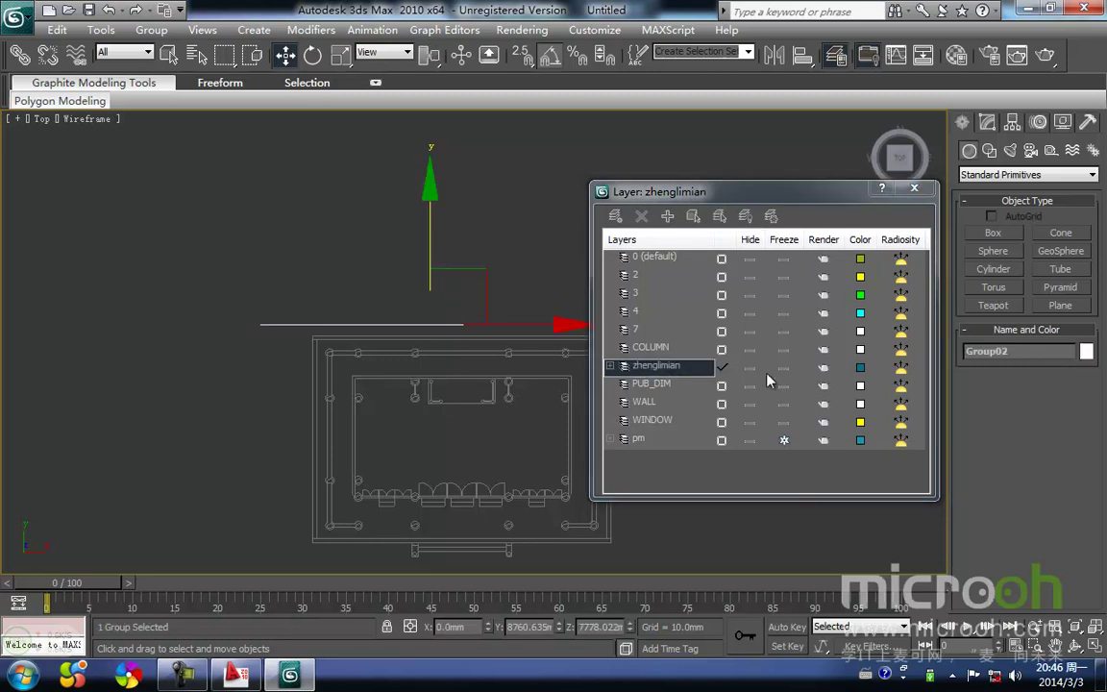
left_click(784, 367)
left_click(751, 367)
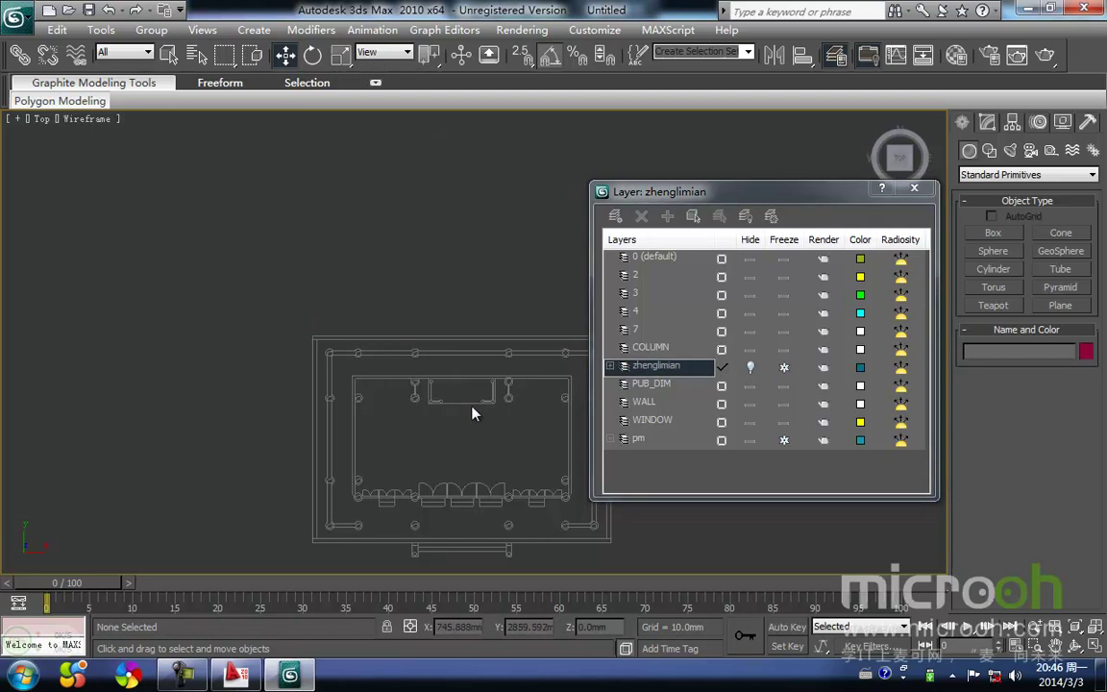
left_click(911, 189)
Step: Import the BEILIMIAN AutoCAD drawing from the CAD folder with the default import options
left_click(19, 18)
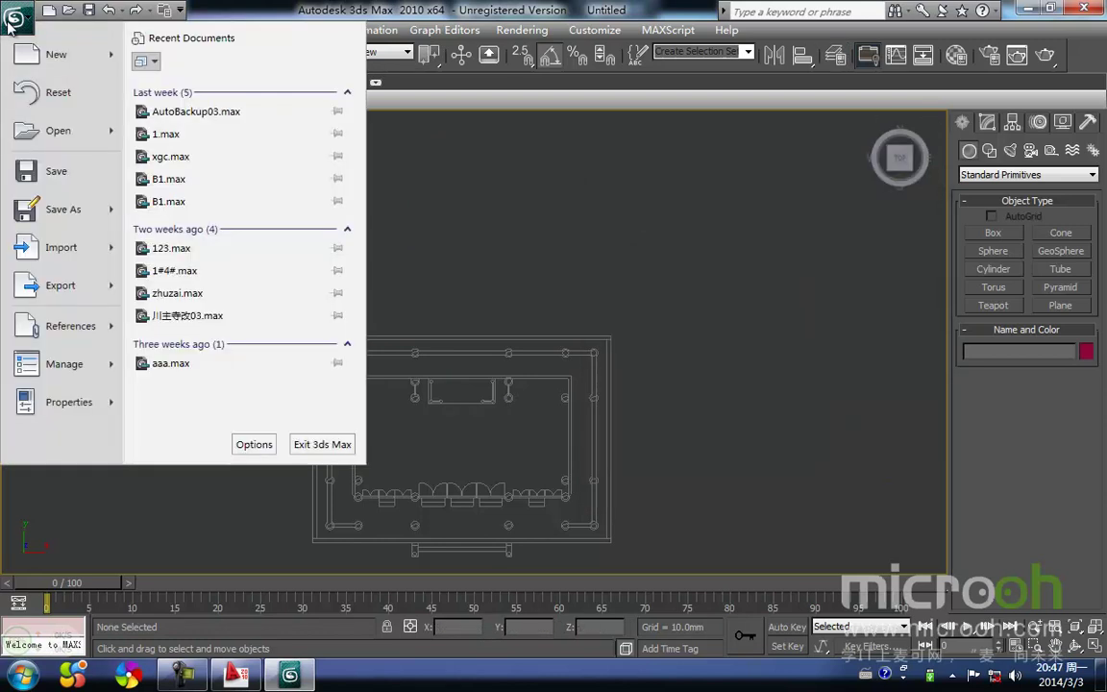
mouse_move(50, 242)
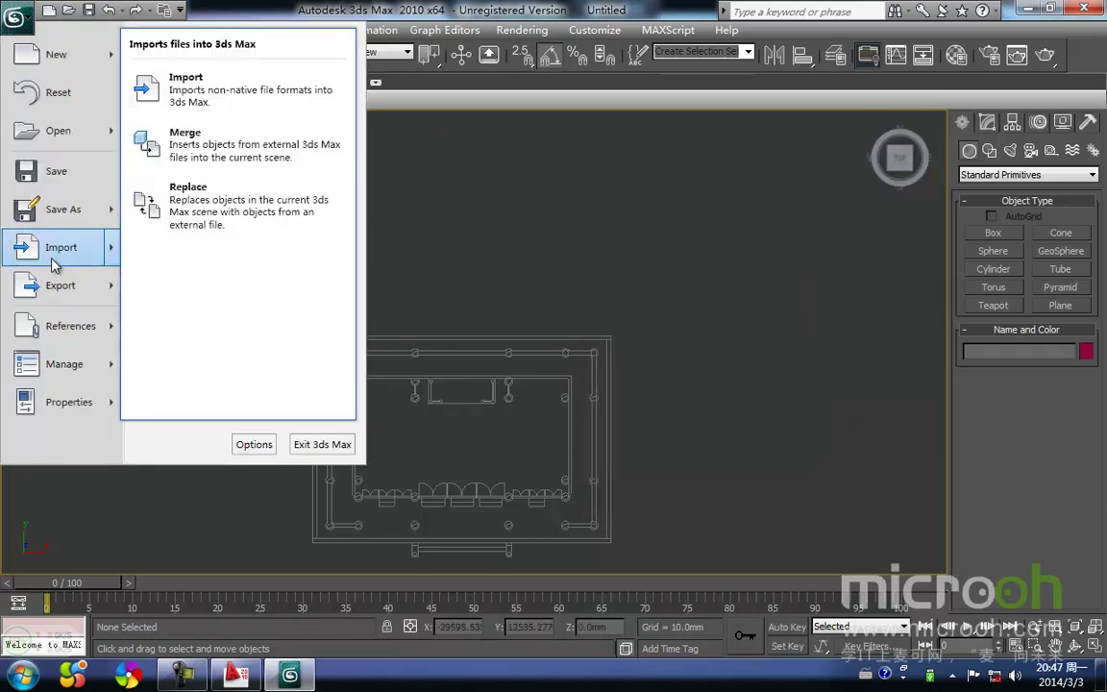
left_click(213, 97)
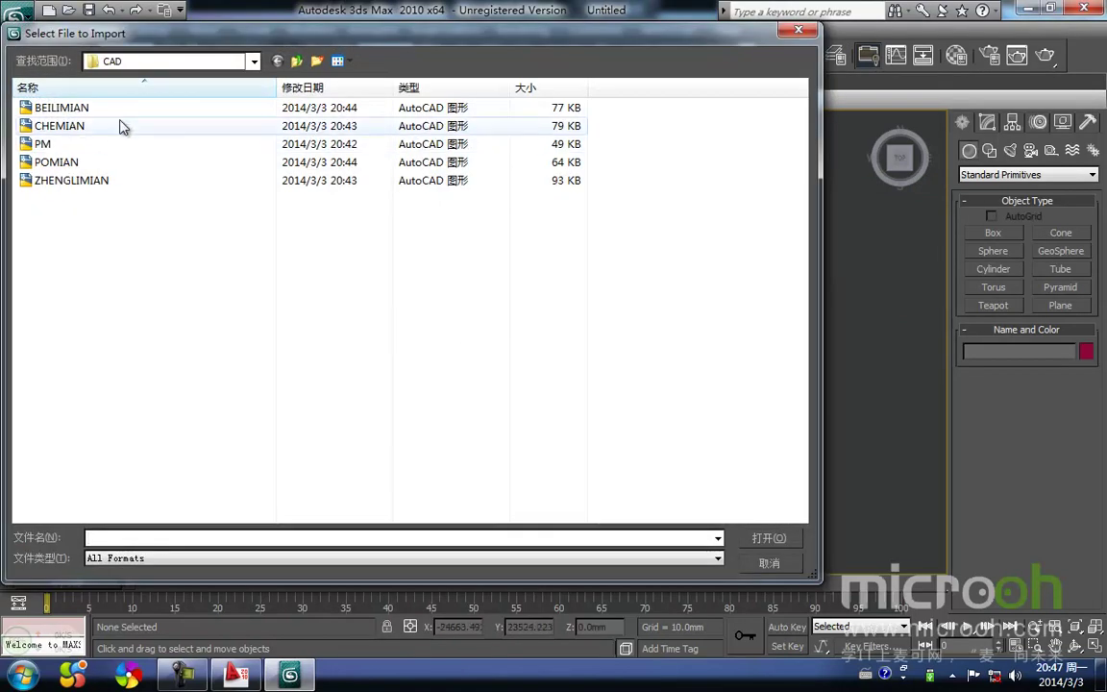
left_click(120, 111)
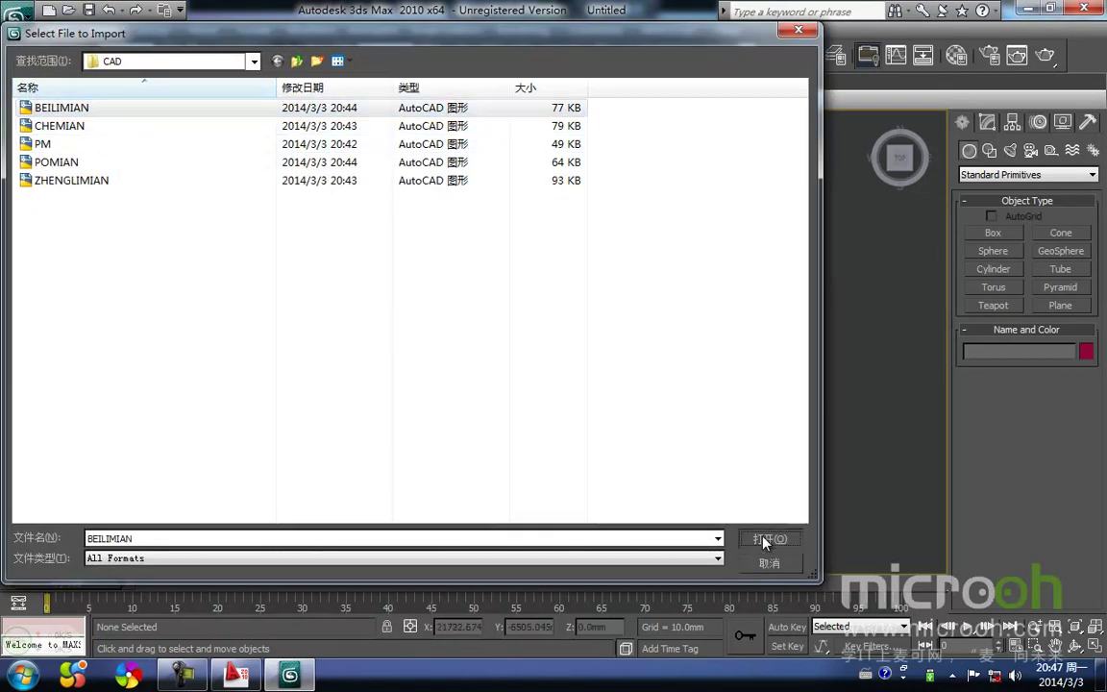
left_click(766, 539)
left_click(591, 565)
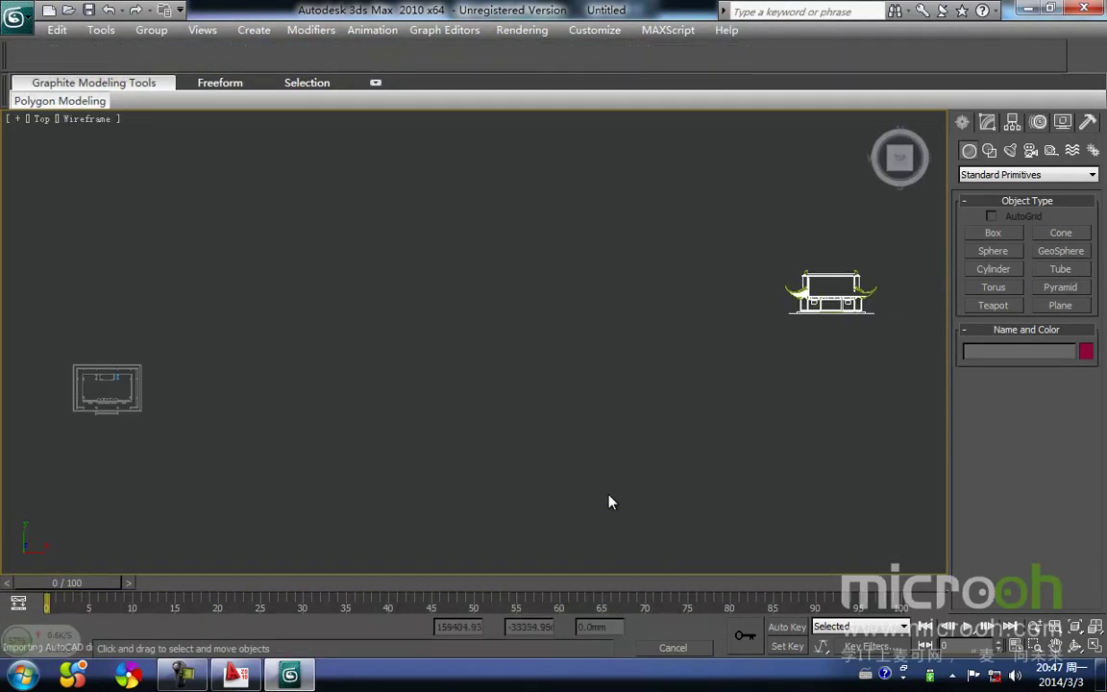
Step: Select all shapes of the imported rear elevation and group them under the default name
mouse_move(934, 386)
left_mouse_down()
mouse_move(652, 163)
mouse_move(250, 115)
left_mouse_up()
left_click(151, 30)
left_click(166, 47)
left_click(561, 366)
Step: Set the rear elevation group's X and Y position to 0
right_click(489, 626)
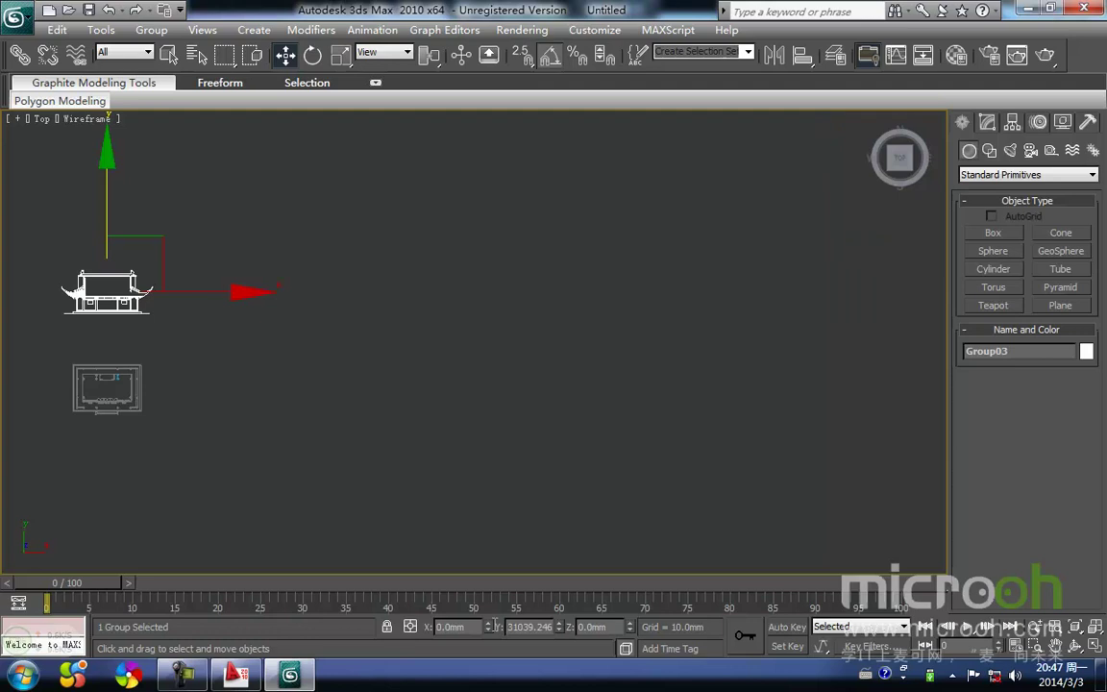
right_click(560, 627)
key("z")
key("z")
middle_click_drag(498, 506, 508, 420)
Step: Move the rear elevation group along Y to about 14804 mm so its ground line meets the floor plan's back edge
left_click_drag(590, 522, 480, 404)
middle_click_drag(457, 365, 428, 488)
key("space")
left_click_drag(463, 303, 386, 50)
middle_click_drag(391, 203, 390, 258)
left_click_drag(341, 313, 371, 182)
scroll(198, 222, "up", 2)
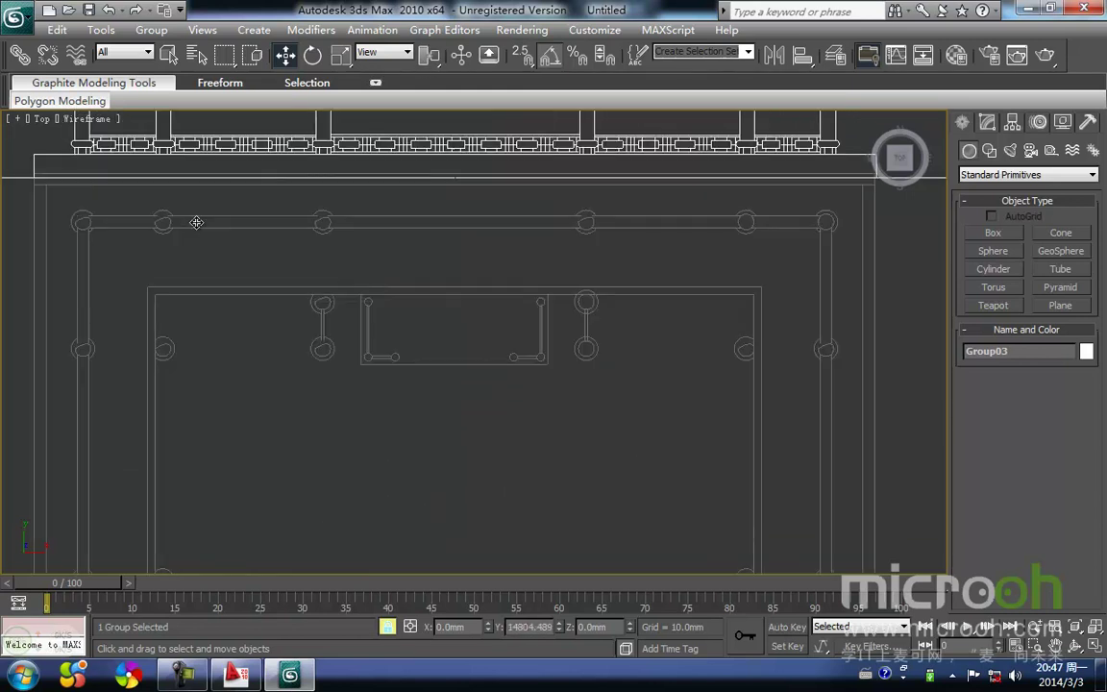
Step: Examine how the rear elevation's platform corners and columns line up with the floor plan at both ends
middle_click_drag(139, 206, 527, 461)
scroll(230, 372, "up", 2)
middle_click_drag(208, 366, 94, 346)
scroll(94, 346, "down", 2)
middle_click_drag(478, 387, 295, 398)
scroll(435, 425, "down", 3)
scroll(608, 388, "up", 2)
scroll(714, 366, "up", 5)
scroll(482, 426, "down", 6)
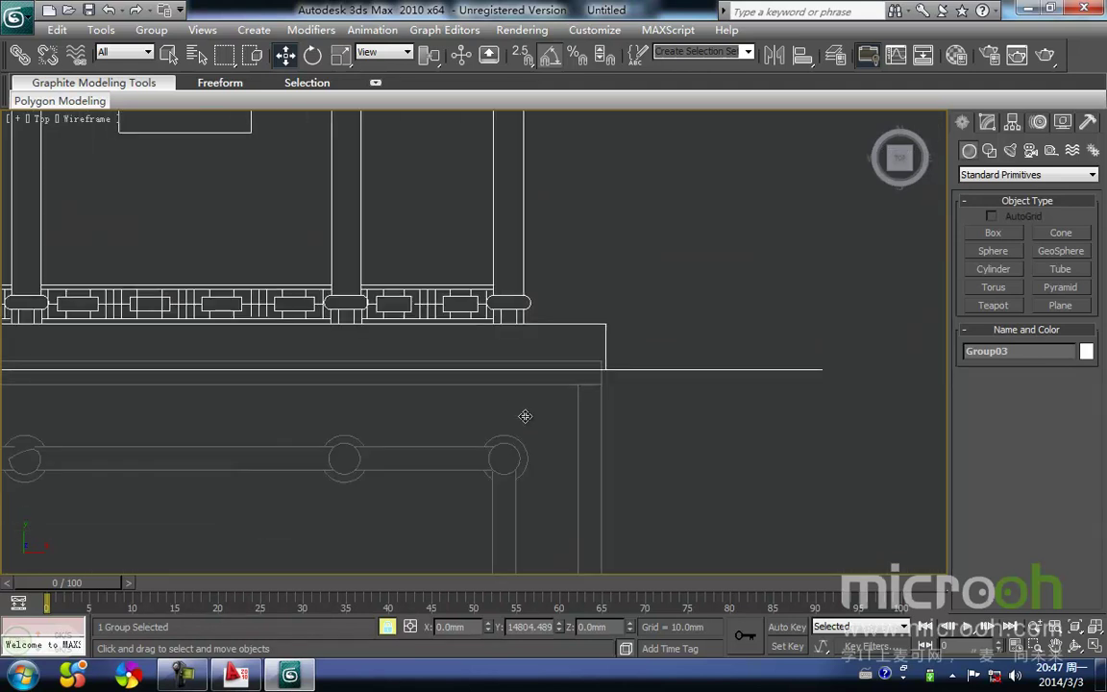
middle_click_drag(305, 420, 520, 376)
scroll(48, 323, "up", 2)
middle_click_drag(57, 329, 499, 349)
scroll(448, 343, "up", 4)
scroll(317, 263, "up", 3)
scroll(212, 299, "down", 2)
scroll(502, 348, "down", 2)
middle_click_drag(502, 347, 365, 349)
scroll(364, 349, "down", 3)
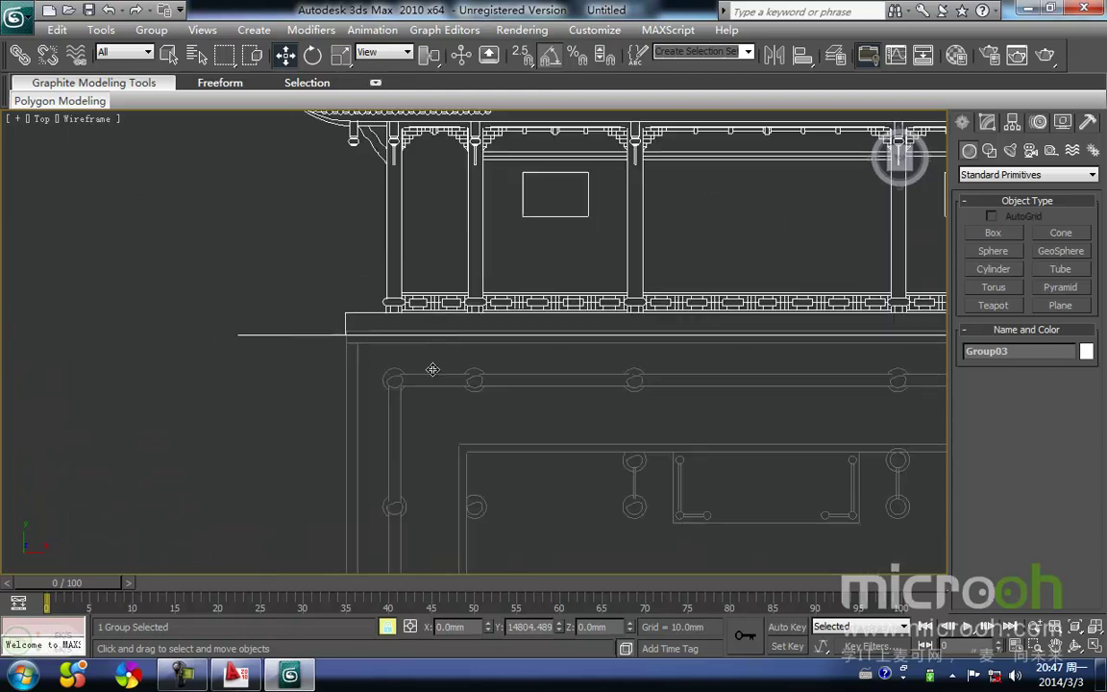
scroll(531, 376, "down", 2)
scroll(392, 423, "down", 2)
Step: Move the rear elevation slightly away from the floor plan along Y and rotate it 90 degrees about X
mouse_move(539, 160)
left_mouse_down()
mouse_move(521, 277)
mouse_move(533, 151)
left_mouse_up()
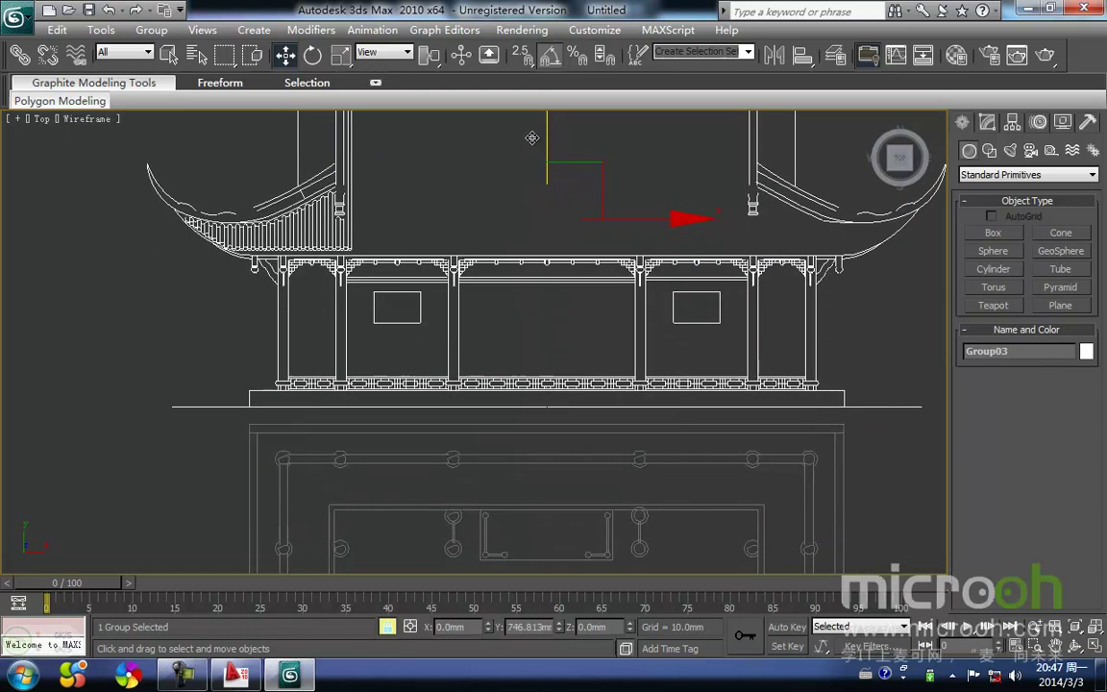
middle_click_drag(524, 149, 510, 199)
key("e")
left_click_drag(535, 159, 536, 163)
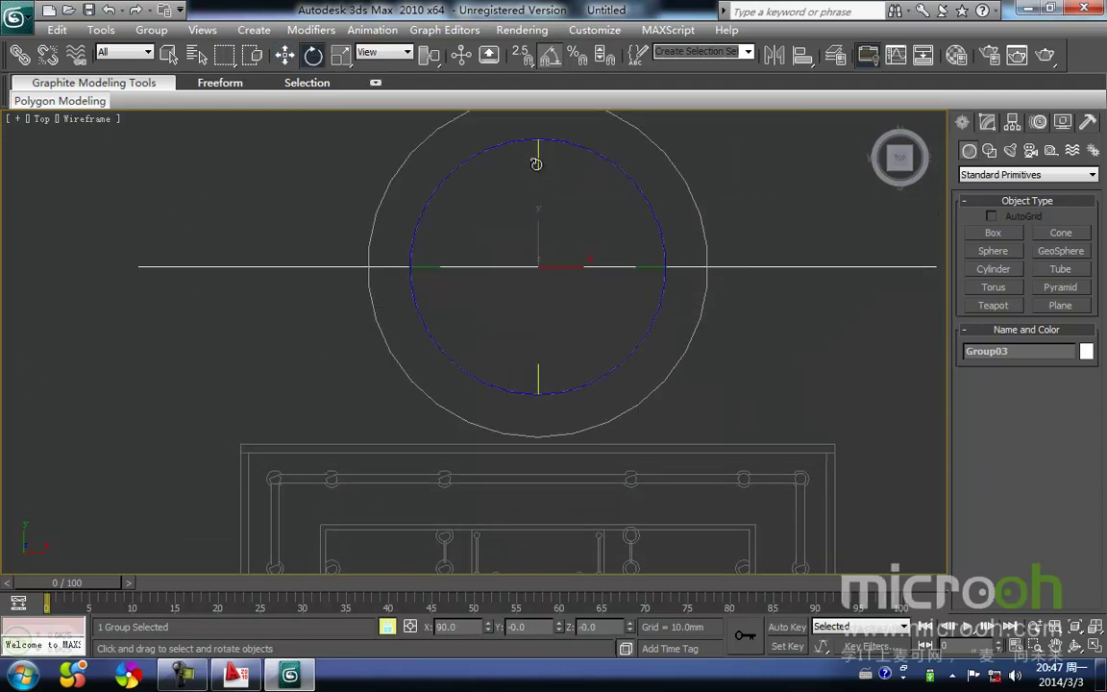
Step: Raise the rear elevation in the Front view so its ground line meets the floor plan's level, at a Z of about 6937 mm
key("f")
key("w")
left_click_drag(470, 258, 470, 91)
key("s")
left_click_drag(95, 371, 176, 345)
key("space")
left_click(236, 386)
scroll(269, 383, "up", 2)
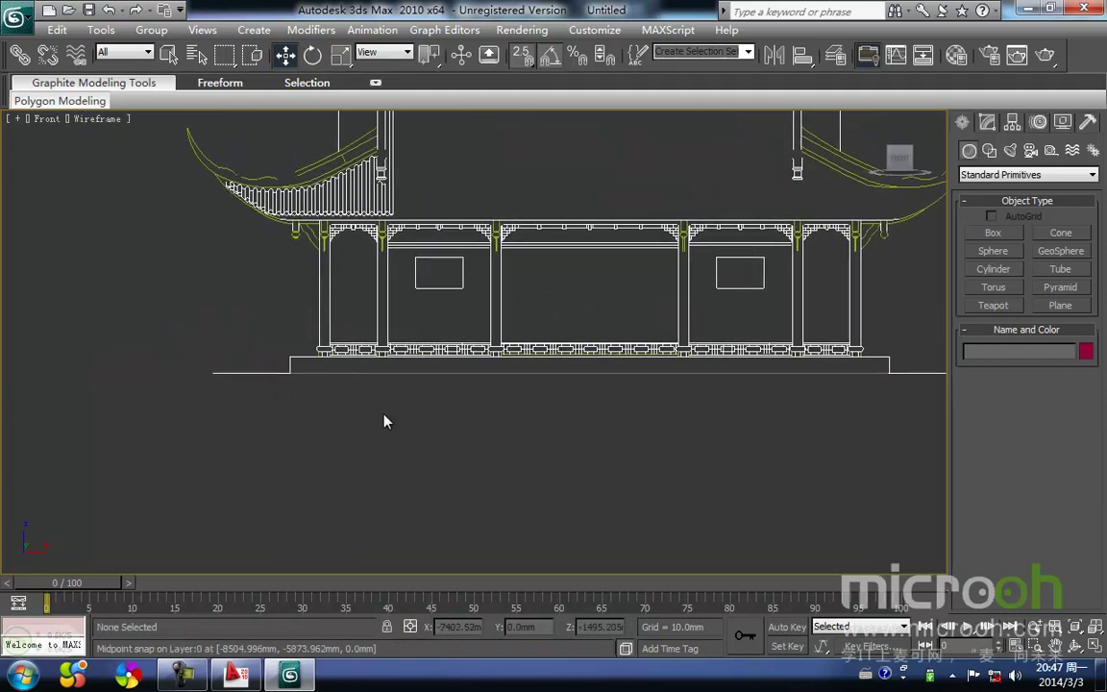
scroll(279, 363, "up", 3)
scroll(484, 397, "down", 4)
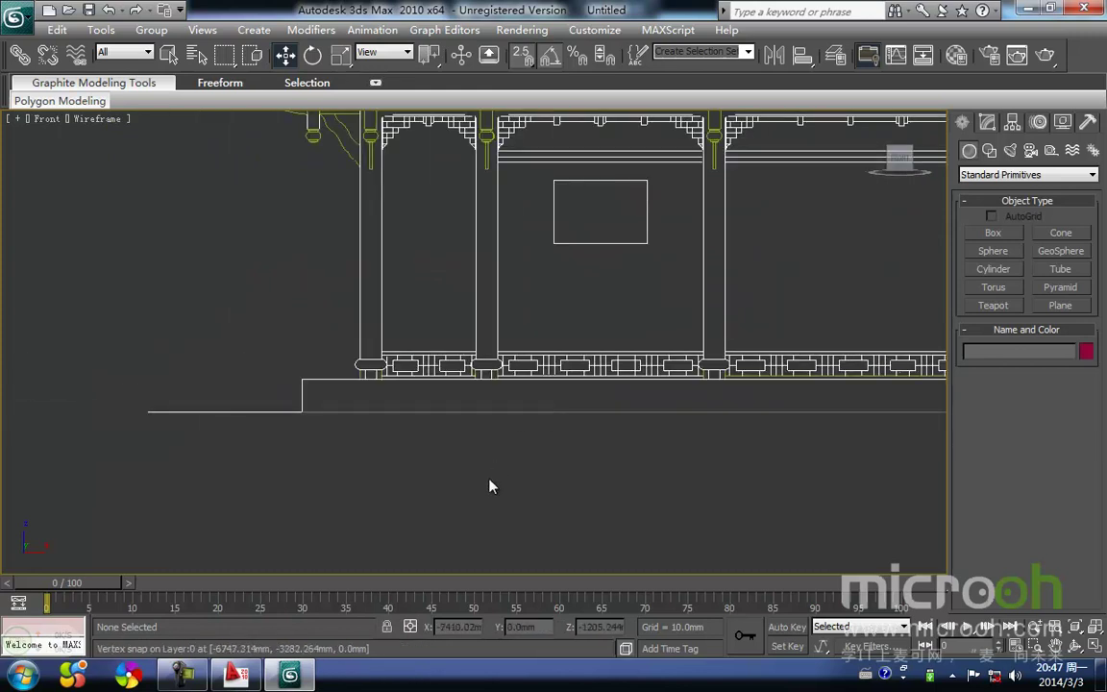
Step: Move the rear elevation along Y in the Top view to just in front of the floor plan's steps, about -9415 mm
left_click_drag(530, 369, 502, 346)
middle_click_drag(447, 289, 390, 308)
scroll(405, 350, "down", 10)
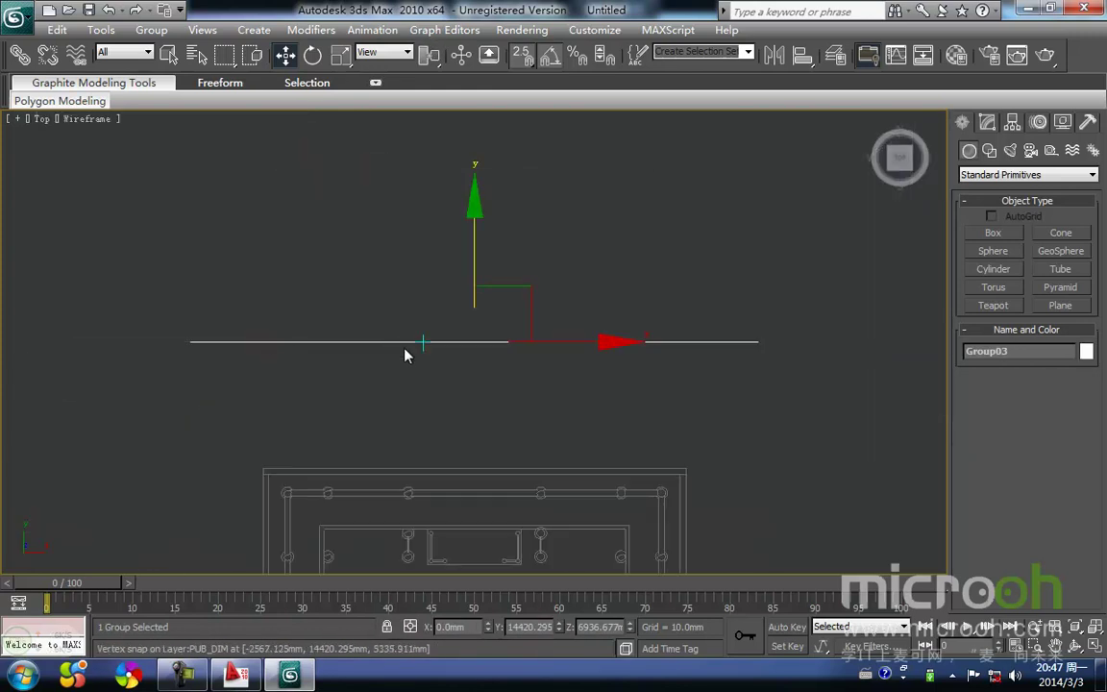
left_click_drag(489, 207, 482, 369)
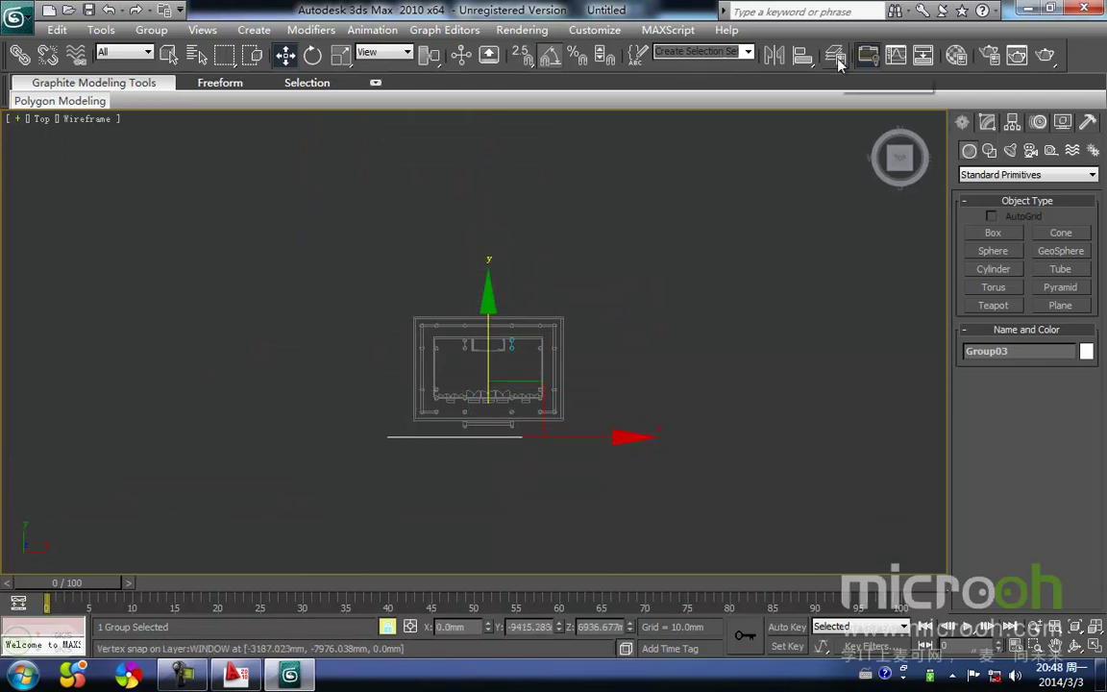
Step: Put the rear elevation group on a new layer named beilimian, and freeze and hide that layer
left_click(836, 57)
left_click(615, 215)
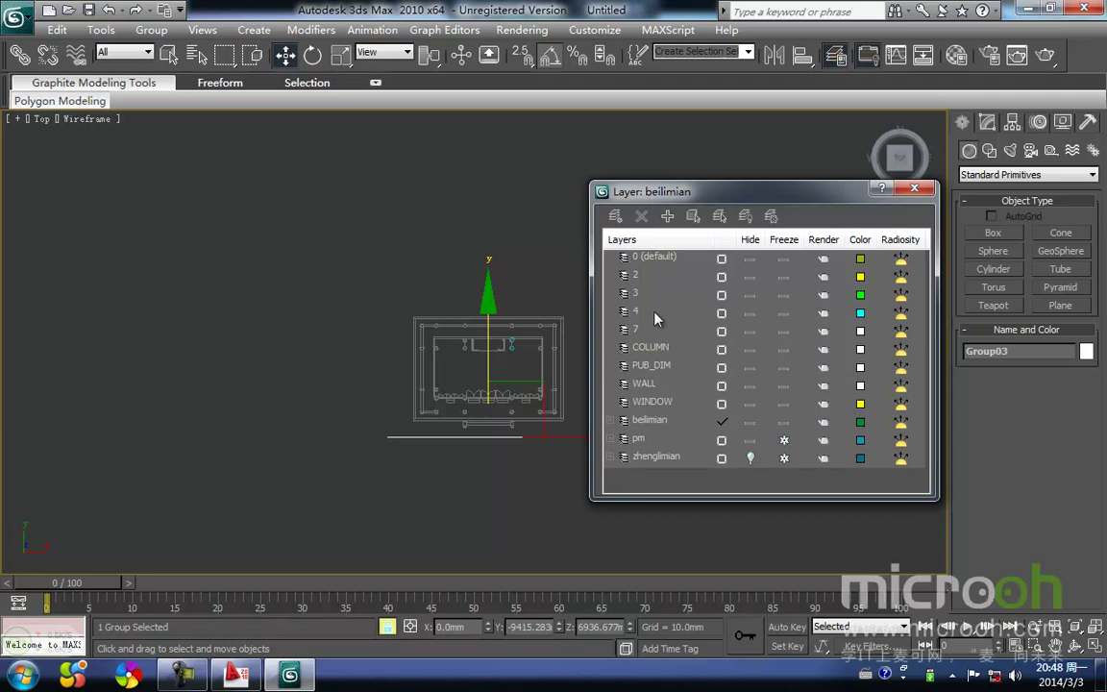
left_click(496, 476)
key("space")
left_click(499, 476)
left_click_drag(522, 475, 439, 358)
left_click(785, 422)
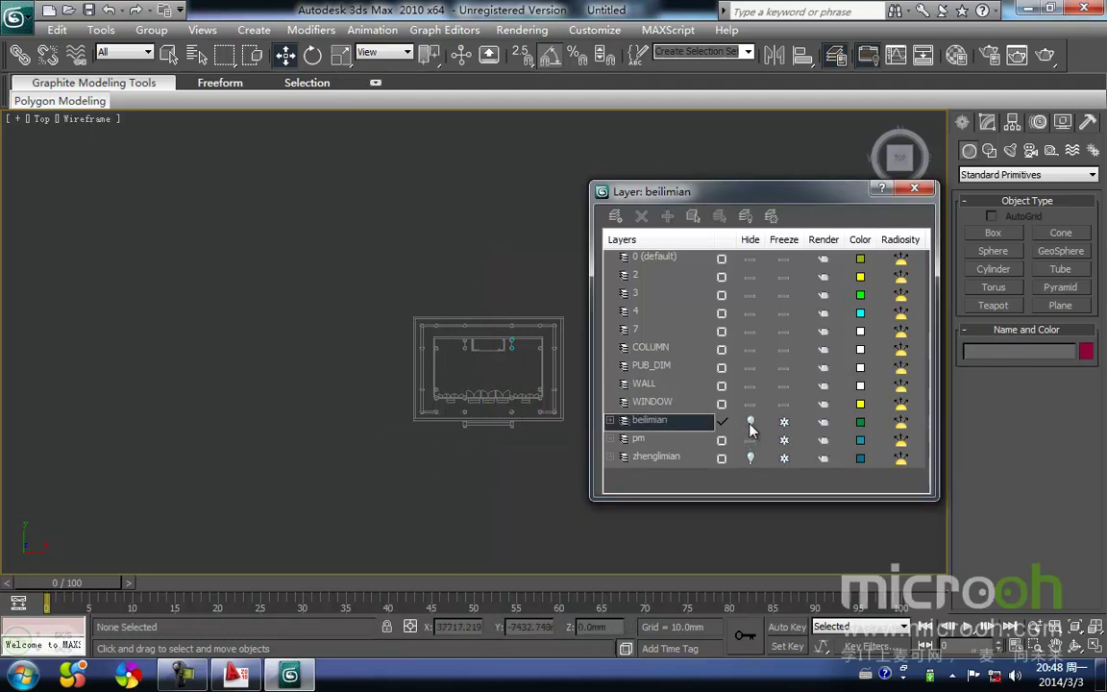
Step: Unhide the beilimian layer and show the rear elevation in the Front view
mouse_move(465, 452)
middle_mouse_down()
mouse_move(429, 464)
mouse_move(477, 432)
mouse_move(376, 449)
mouse_move(406, 435)
mouse_move(414, 449)
middle_mouse_up()
scroll(479, 424, "up", 3)
scroll(377, 448, "down", 3)
left_click(754, 428)
left_click(343, 447)
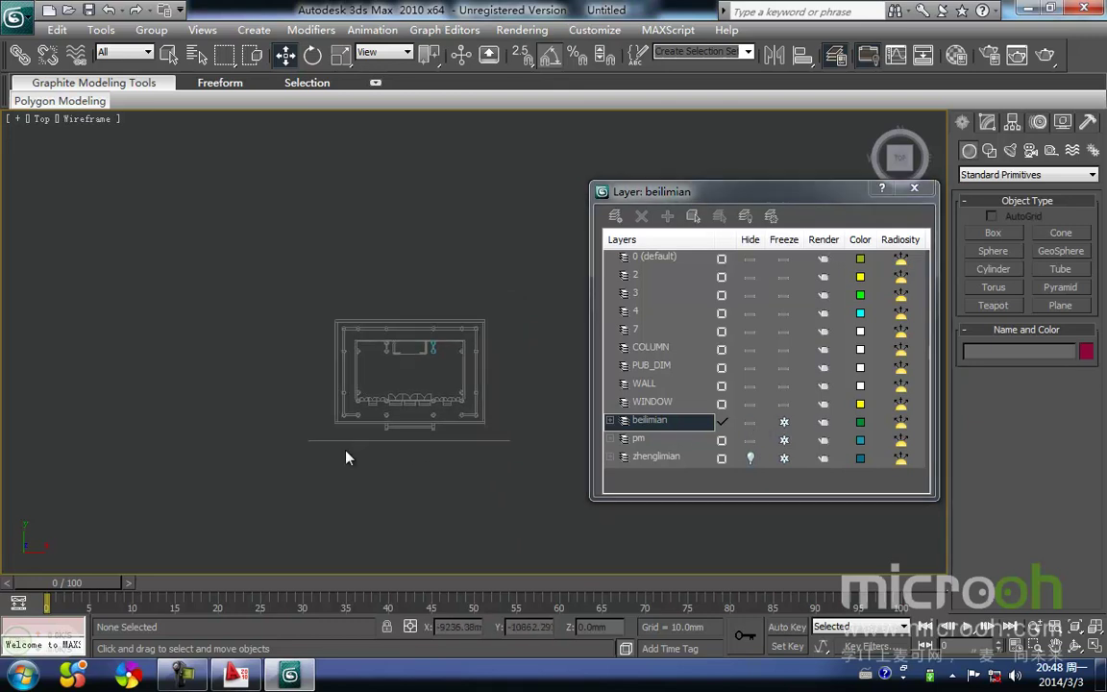
key("f")
key("z")
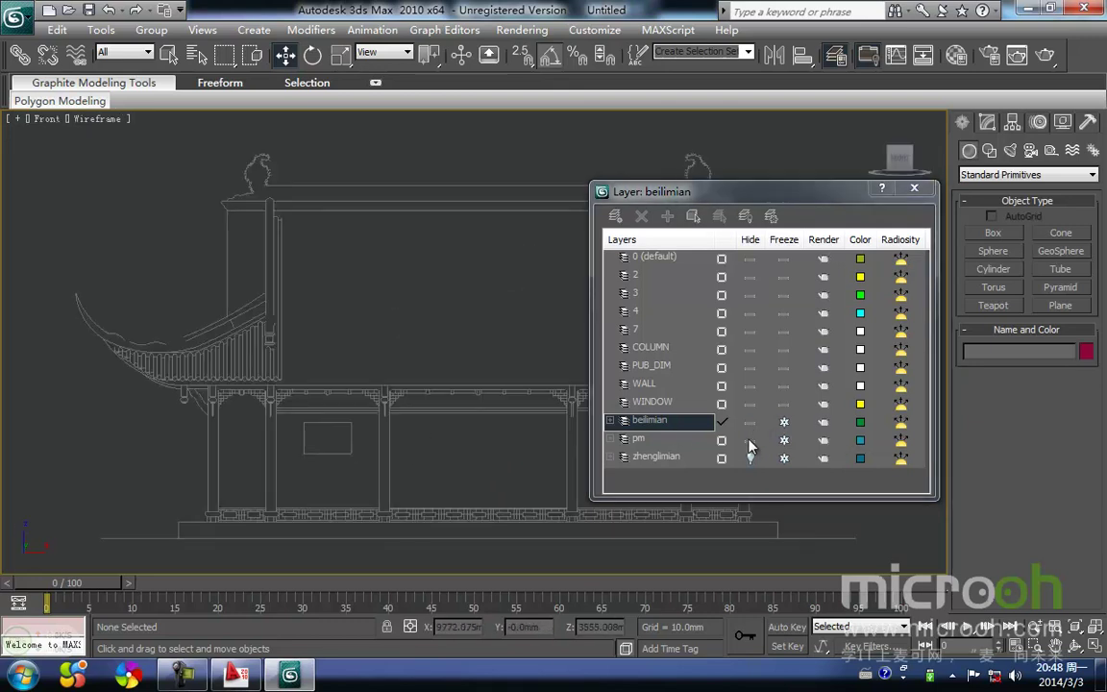
Step: Unhide the zhenglimian layer and compare the front and rear elevations where their roofs and columns overlap
left_click(751, 458)
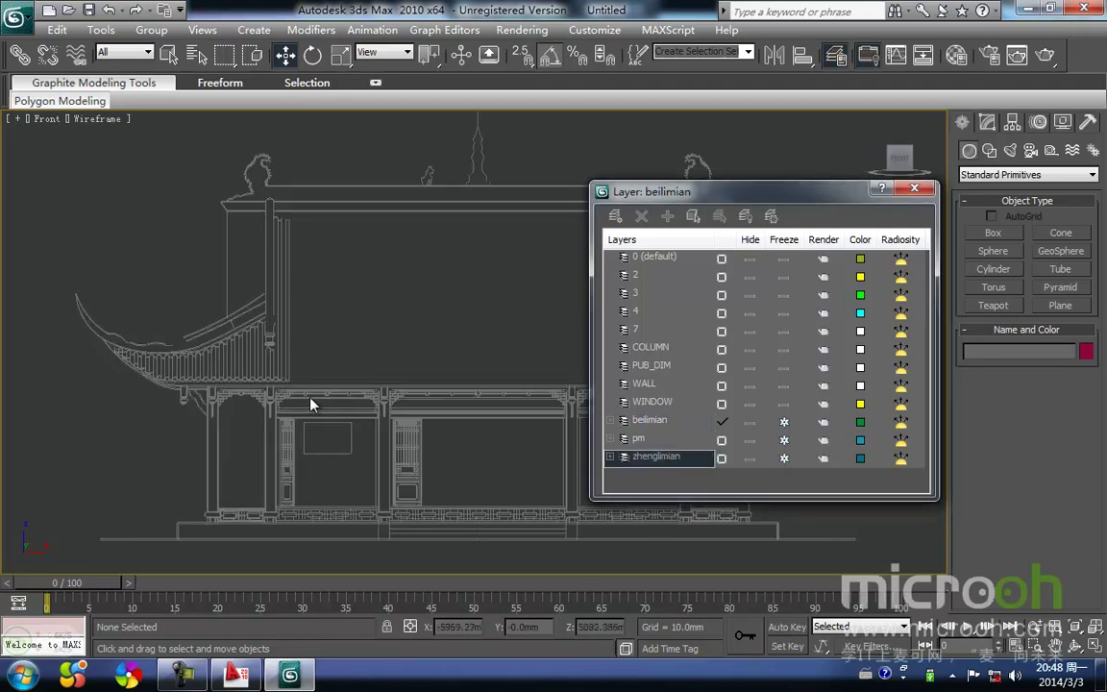
scroll(316, 401, "up", 5)
scroll(383, 322, "up", 2)
mouse_move(226, 318)
middle_mouse_down()
mouse_move(303, 376)
mouse_move(316, 432)
middle_mouse_up()
middle_click_drag(309, 296, 297, 442)
scroll(388, 403, "down", 4)
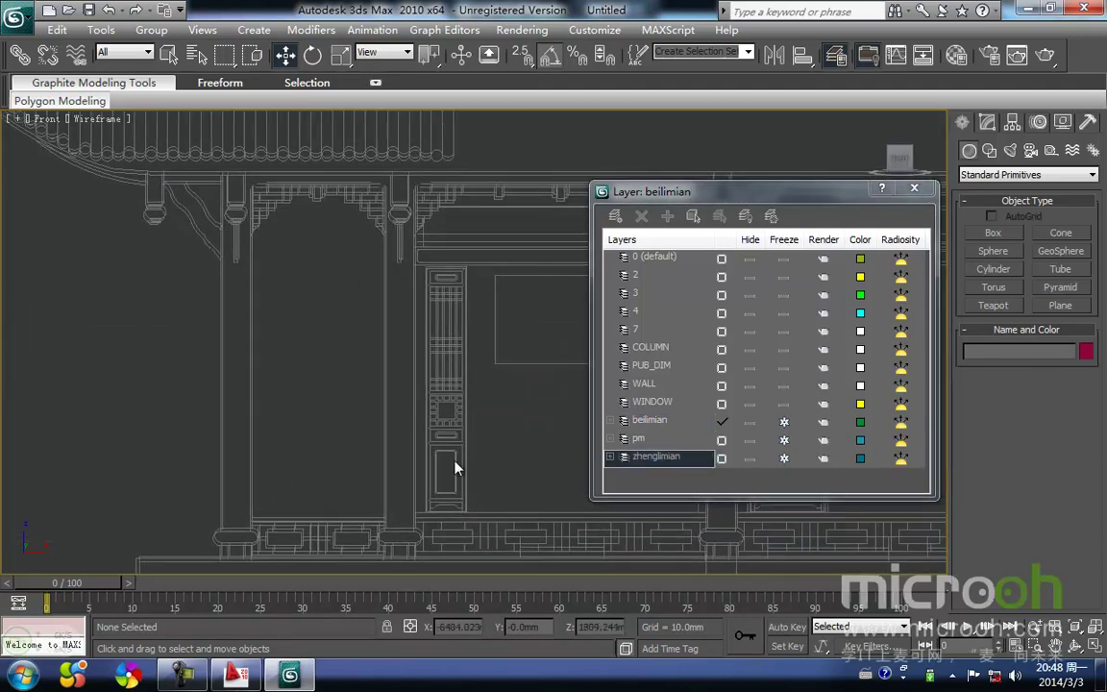
Step: Unfreeze the beilimian layer and select the rear elevation group in the Front view
left_click(785, 424)
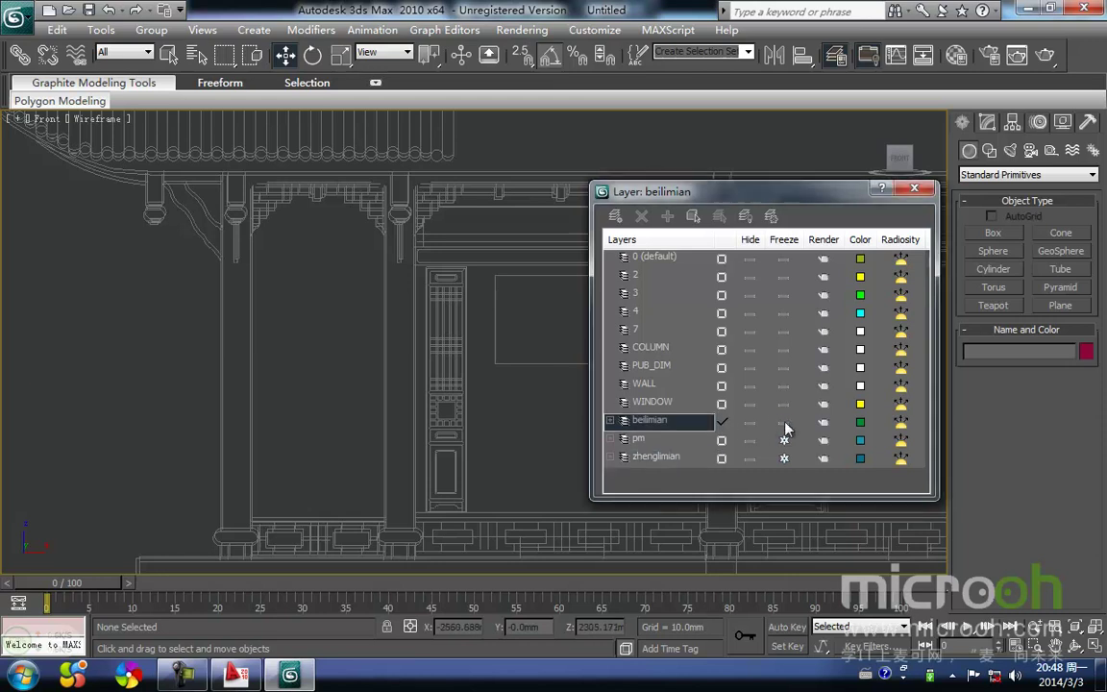
left_click(245, 327)
scroll(197, 312, "up", 3)
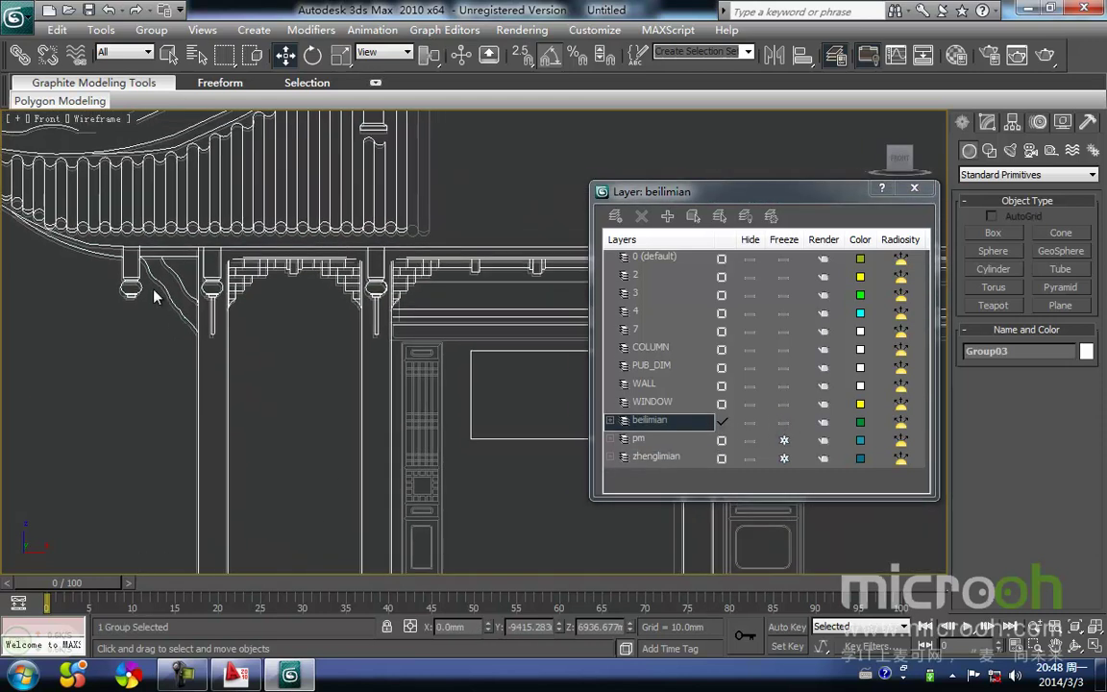
scroll(173, 324, "up", 5)
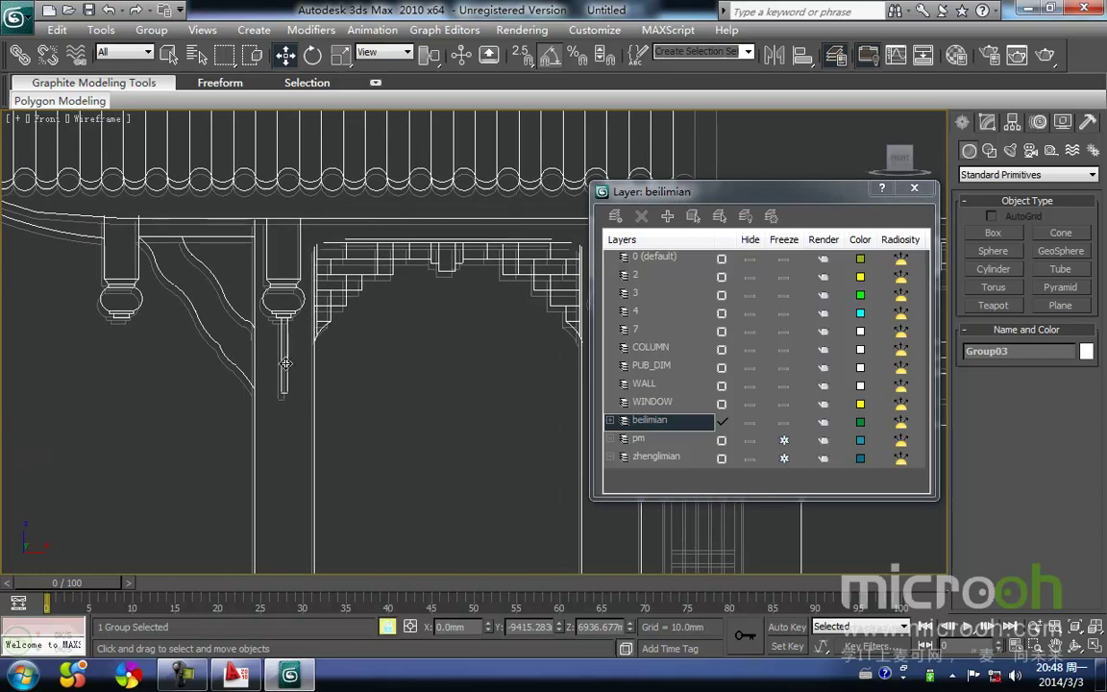
middle_click_drag(279, 353, 327, 363)
scroll(282, 310, "down", 4)
scroll(377, 357, "up", 3)
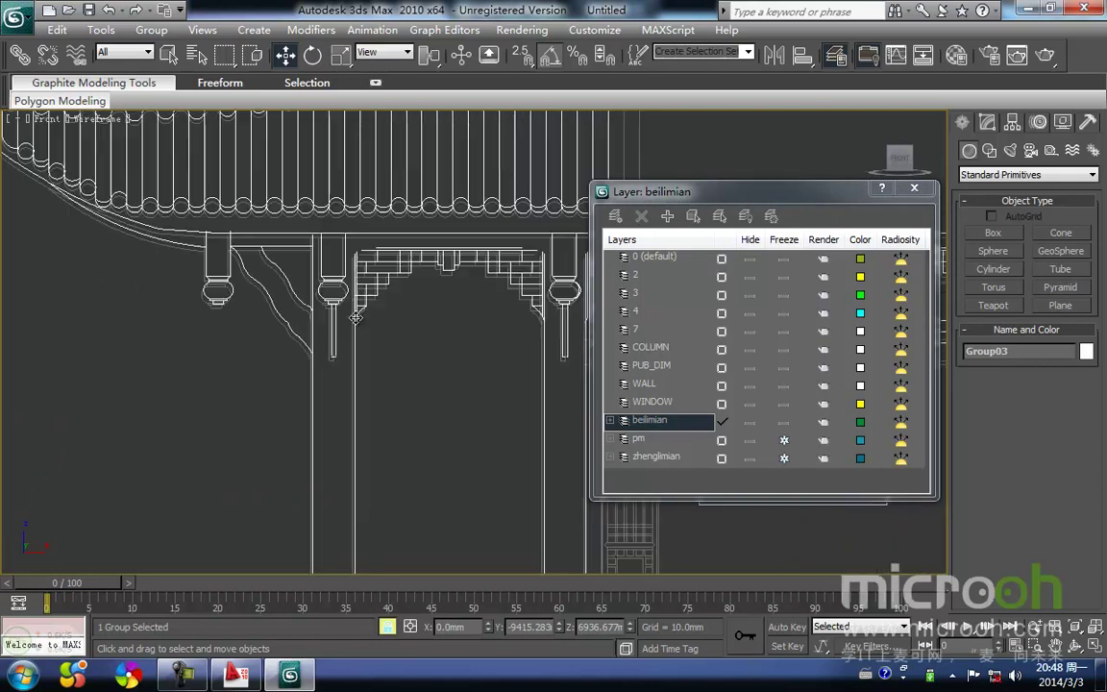
Step: With snapping on, move the rear elevation about -20 mm along X so its hanging posts line up with the front elevation's
key("s")
left_click_drag(279, 363, 273, 362)
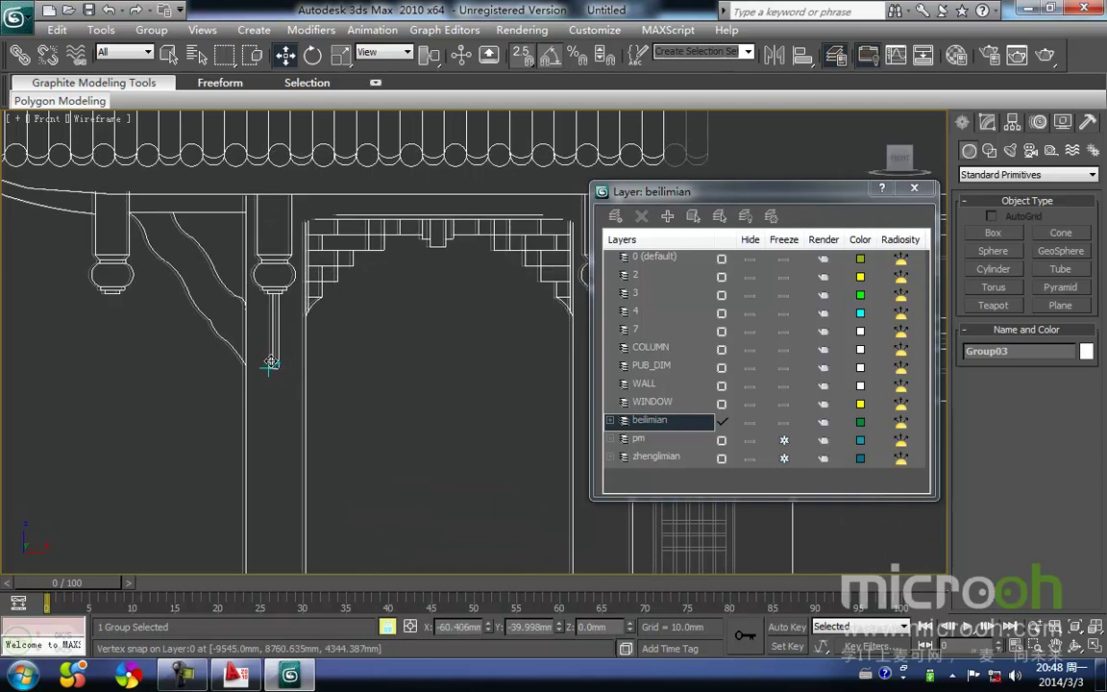
middle_click_drag(271, 361, 262, 342)
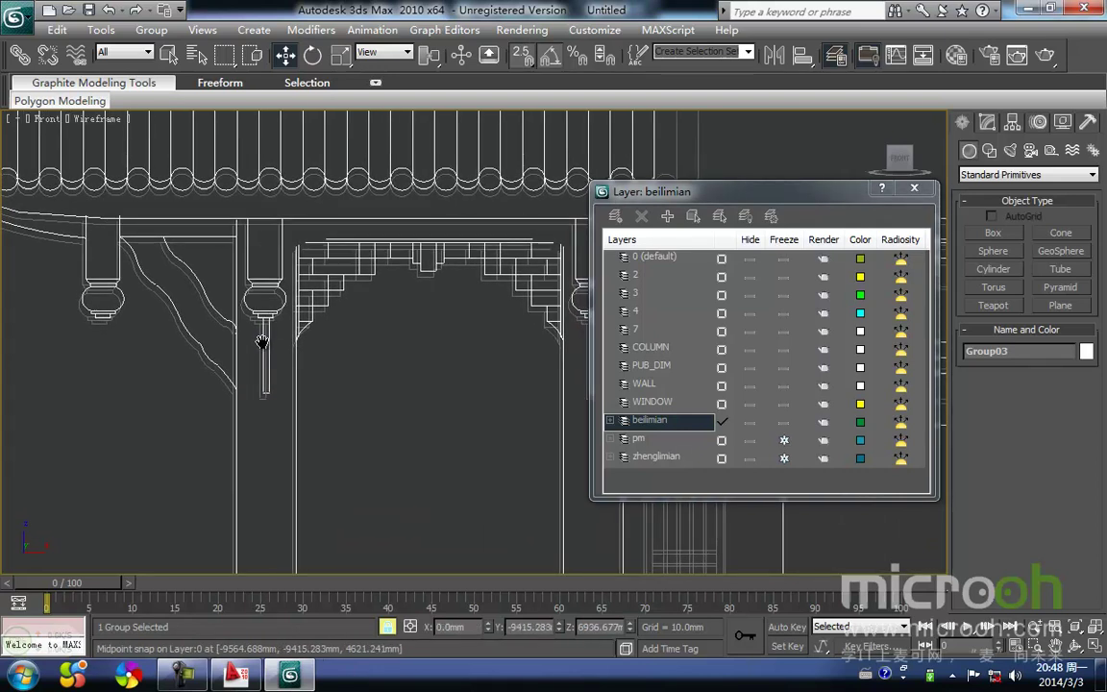
left_click_drag(270, 392, 266, 392)
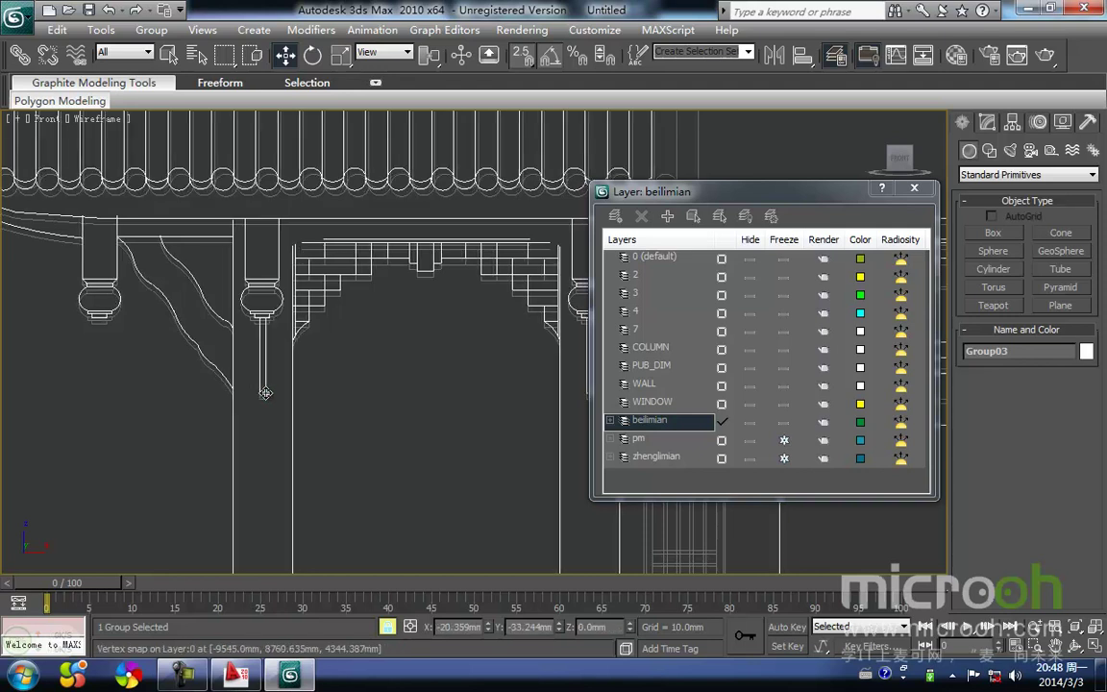
scroll(260, 400, "up", 5)
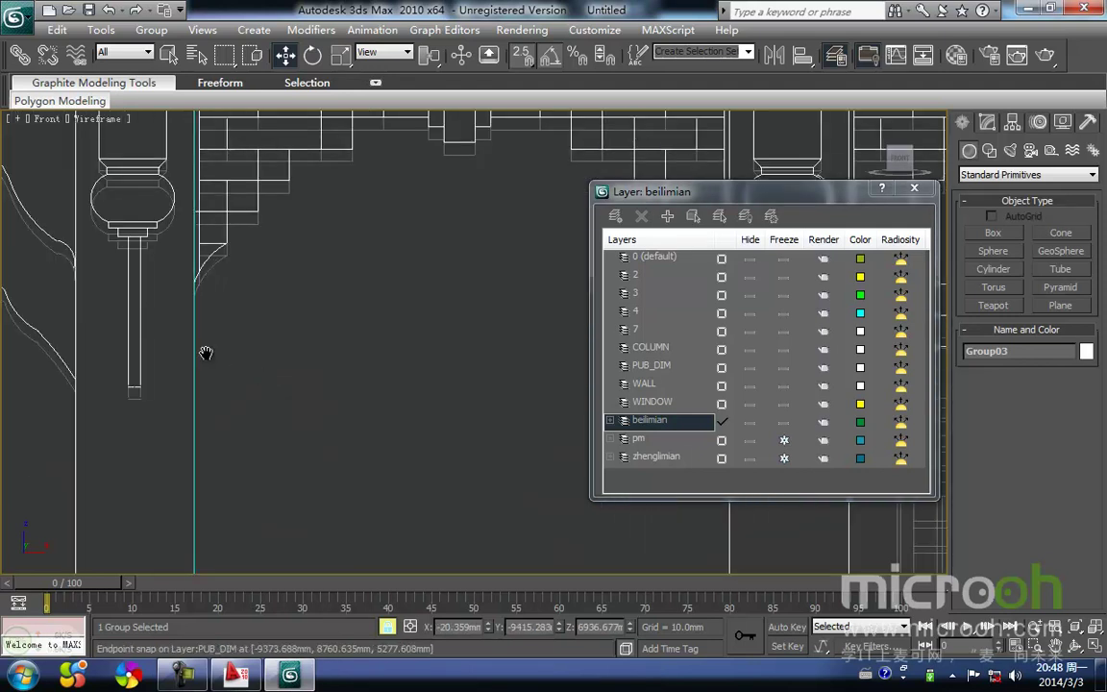
left_click_drag(231, 360, 232, 375)
Step: Compare the rear elevation's columns, railing and platform with the front elevation's in the Front view, and deselect the group
middle_click_drag(210, 348, 173, 247)
scroll(175, 288, "down", 5)
middle_click_drag(213, 459, 159, 144)
middle_click_drag(158, 409, 431, 315)
scroll(195, 339, "up", 2)
scroll(177, 324, "down", 2)
key("space")
mouse_move(185, 340)
left_mouse_down()
mouse_move(193, 303)
mouse_move(189, 339)
left_mouse_up()
scroll(207, 318, "up", 4)
middle_click_drag(220, 309, 340, 263)
middle_click_drag(94, 267, 250, 280)
left_click_drag(169, 293, 169, 306)
middle_click_drag(252, 227, 143, 328)
scroll(309, 252, "down", 8)
scroll(289, 298, "up", 4)
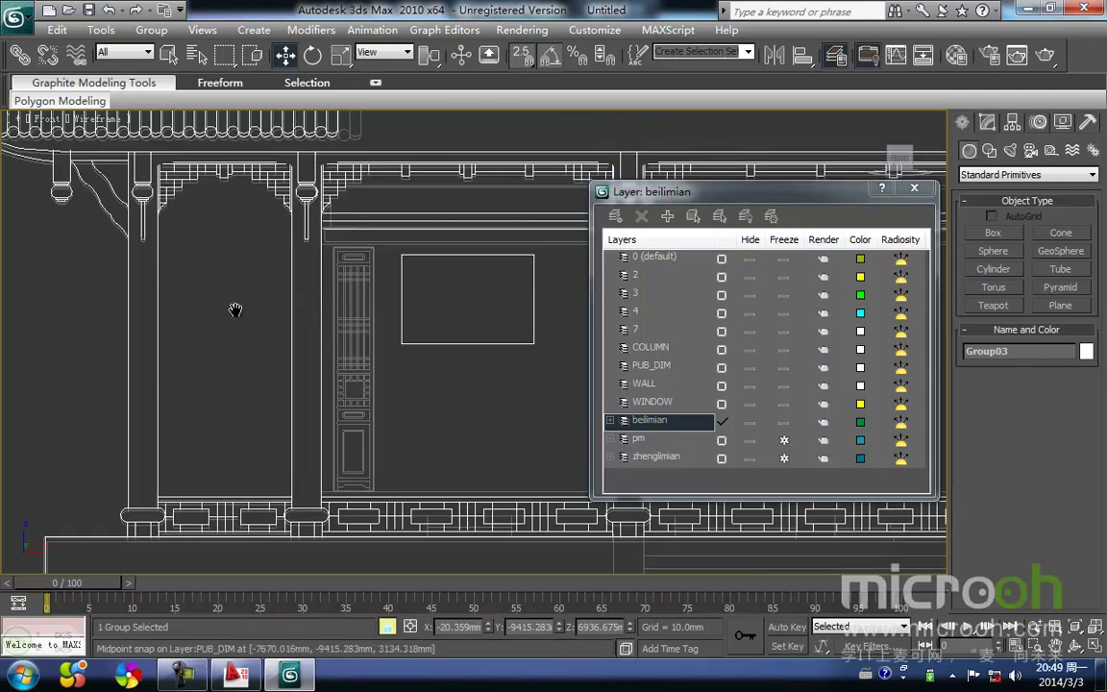
middle_click_drag(200, 290, 341, 279)
left_click(344, 292)
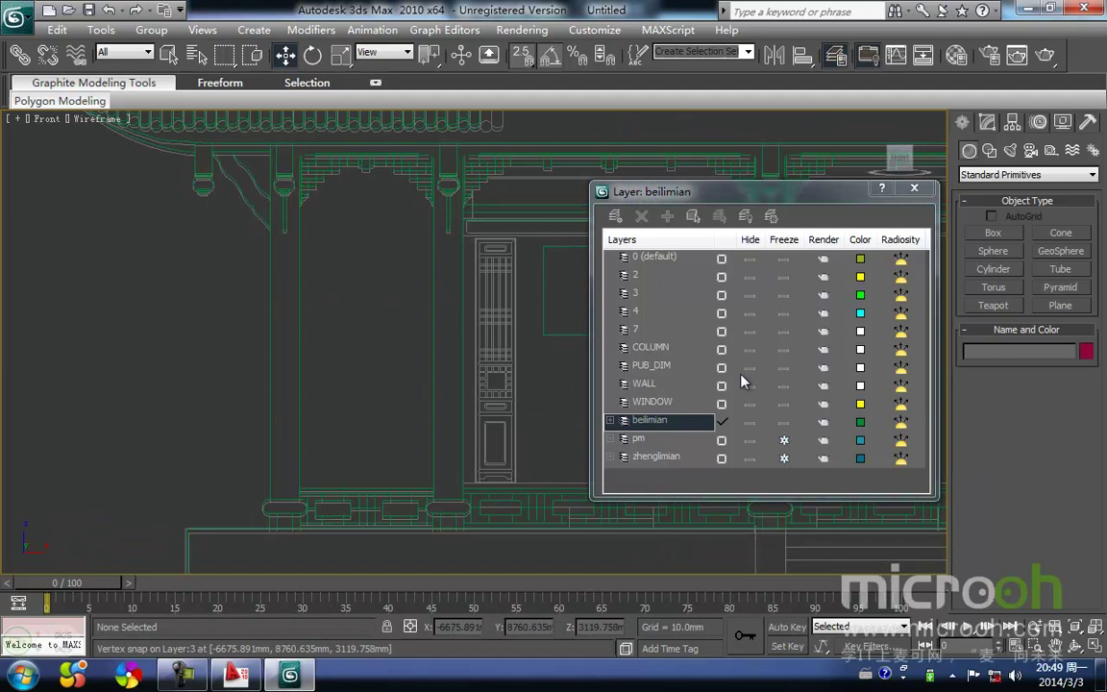
Step: Unfreeze the zhenglimian layer and select the front elevation group at its ground line
left_click(784, 459)
scroll(200, 444, "up", 4)
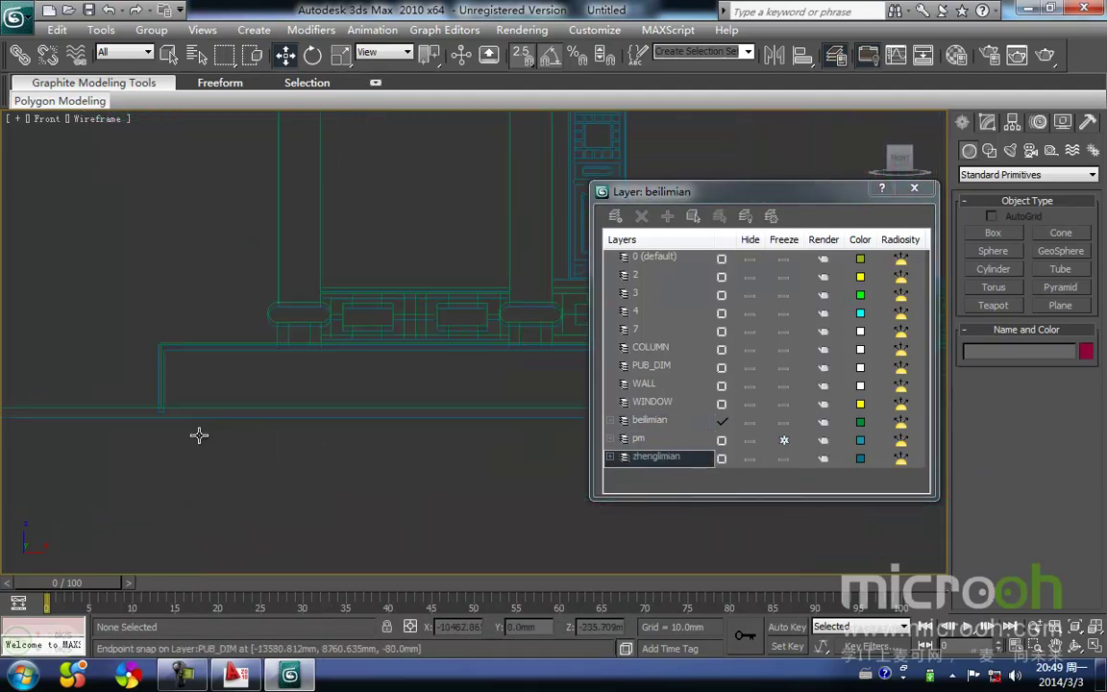
middle_click_drag(193, 459, 470, 363)
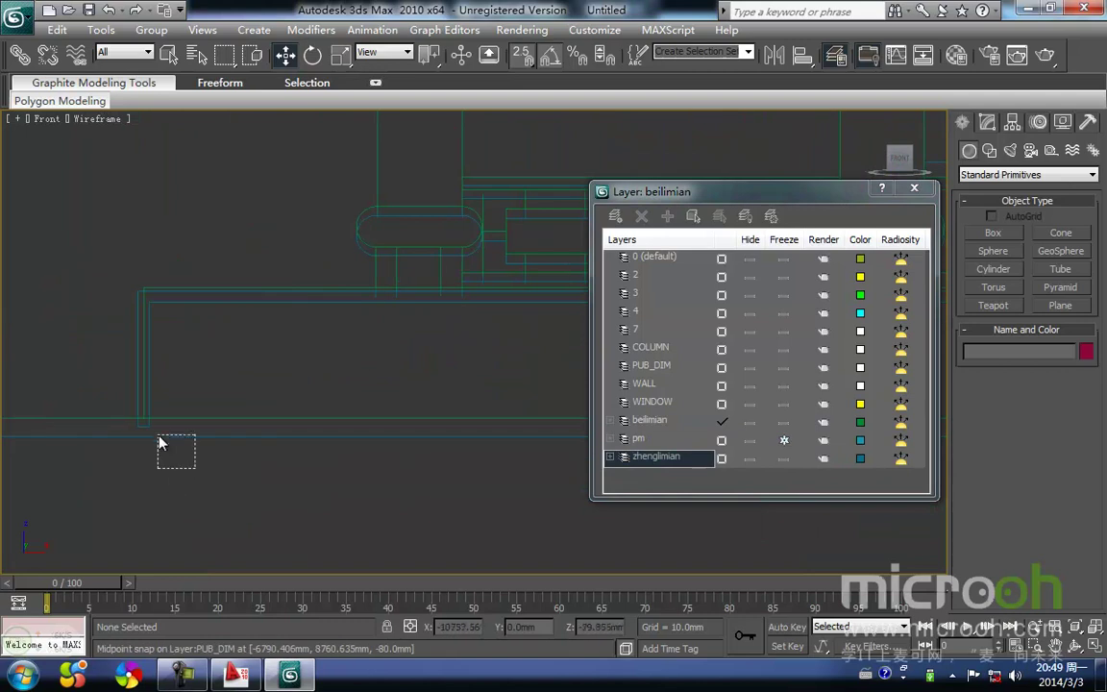
left_click_drag(159, 438, 157, 435)
middle_click_drag(138, 462, 481, 447)
middle_click_drag(212, 425, 553, 443)
key("space")
Step: Move the front elevation vertically to match the rear elevation's platform and roof, at Z about 7818 mm
left_click_drag(268, 436, 266, 412)
scroll(255, 398, "down", 3)
middle_click_drag(543, 380, 114, 432)
middle_click_drag(484, 304, 414, 319)
scroll(369, 364, "up", 5)
mouse_move(348, 349)
left_mouse_down()
mouse_move(348, 402)
mouse_move(347, 356)
left_mouse_up()
scroll(359, 333, "down", 8)
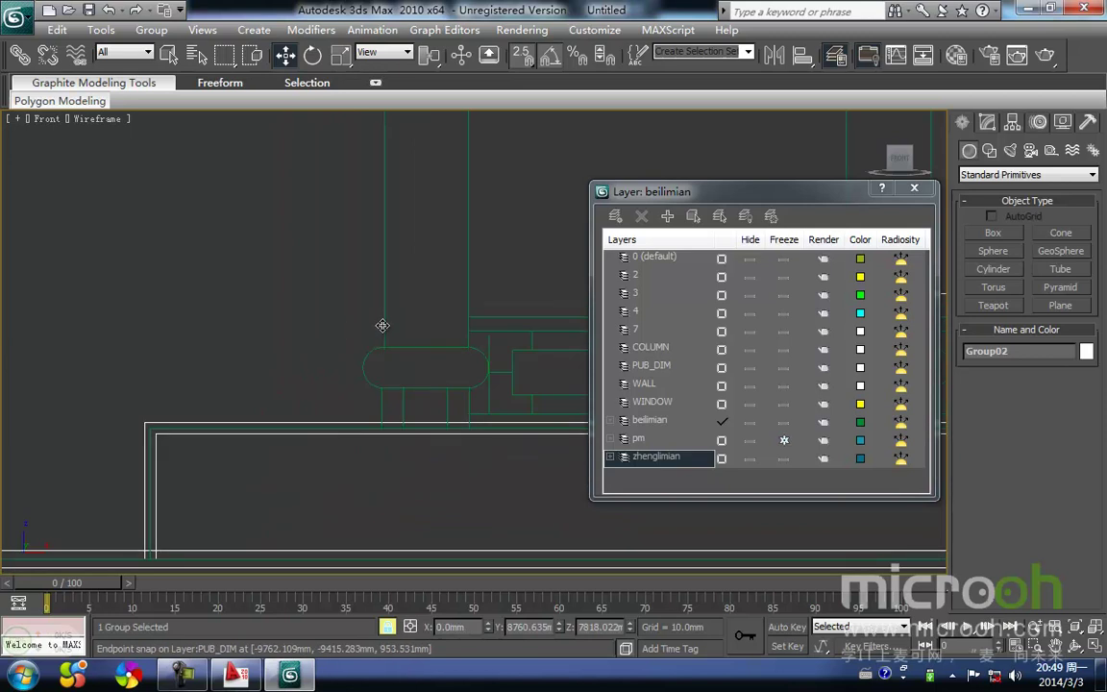
scroll(366, 352, "up", 7)
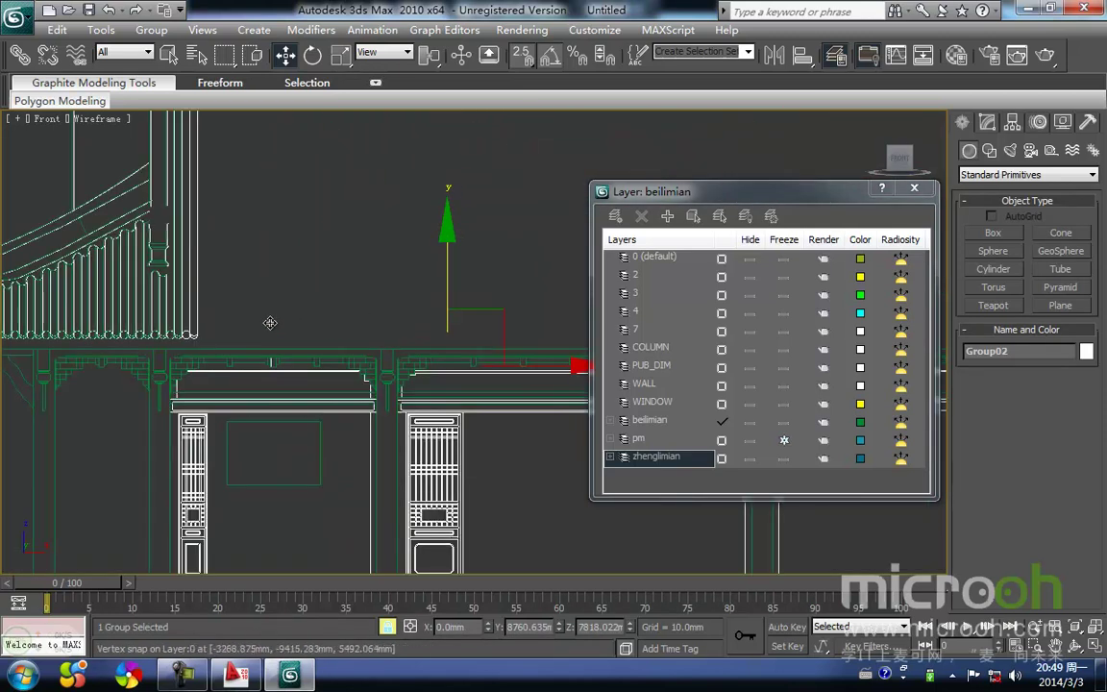
mouse_move(307, 358)
middle_mouse_down()
mouse_move(346, 342)
mouse_move(506, 212)
middle_mouse_up()
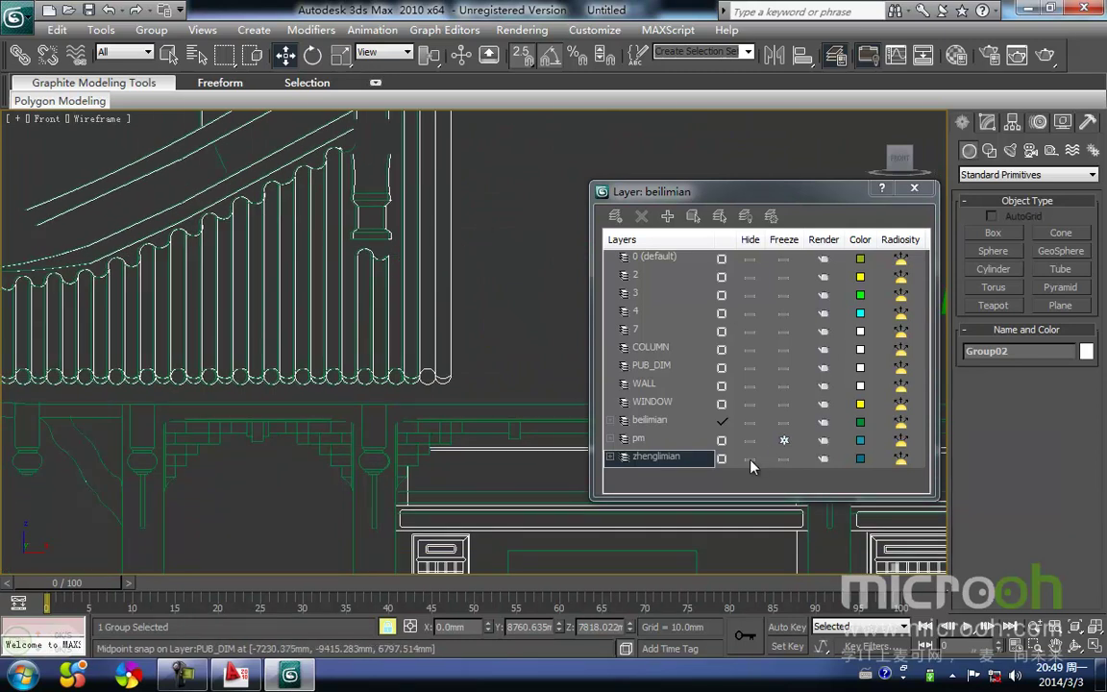
Step: Freeze and hide the zhenglimian layer, hide the beilimian layer, and close the layer manager
left_click(781, 458)
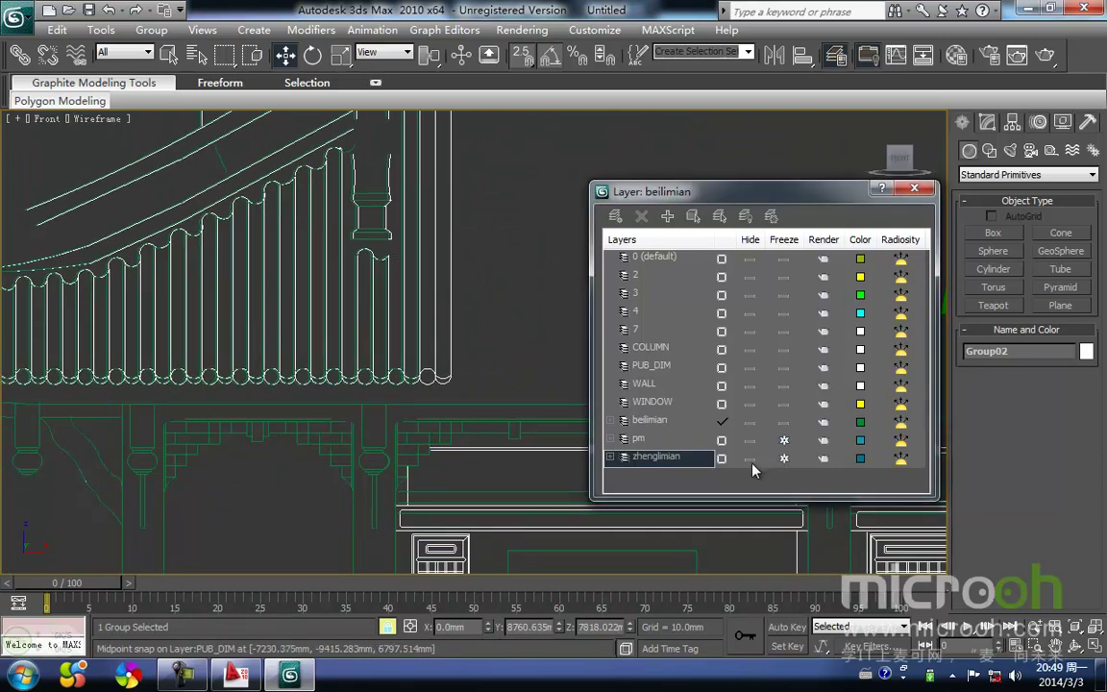
left_click(750, 458)
left_click(752, 423)
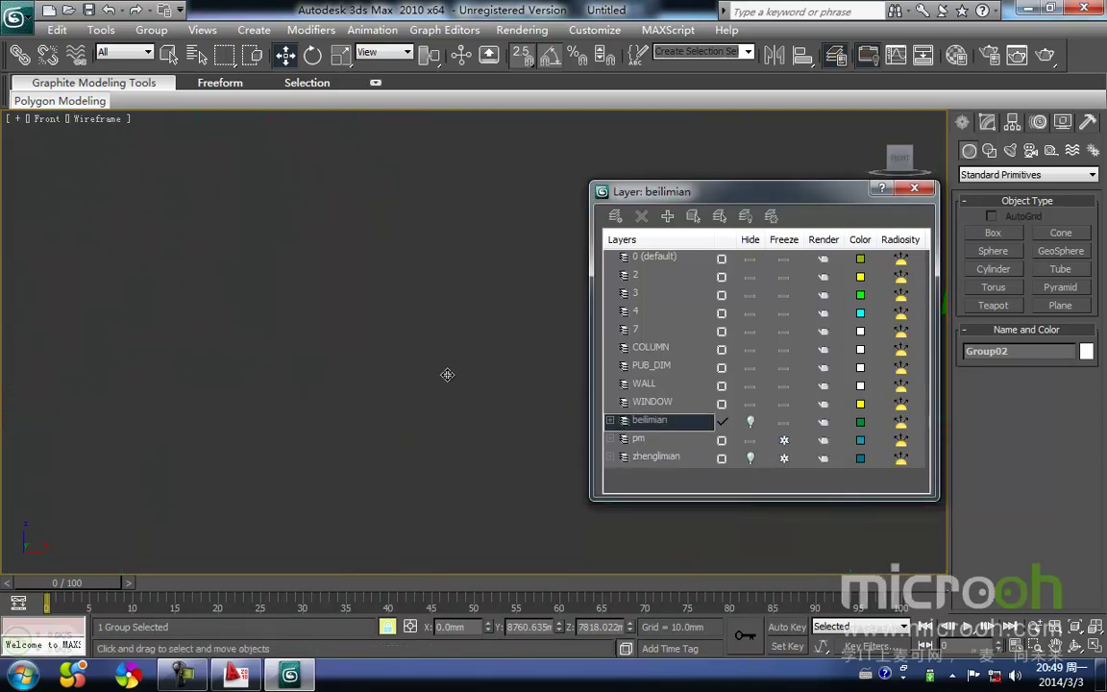
left_click(912, 189)
Step: Switch to the Top view and import the CHEMIAN drawing from the CAD folder with the offered import options
scroll(423, 355, "down", 1)
key("t")
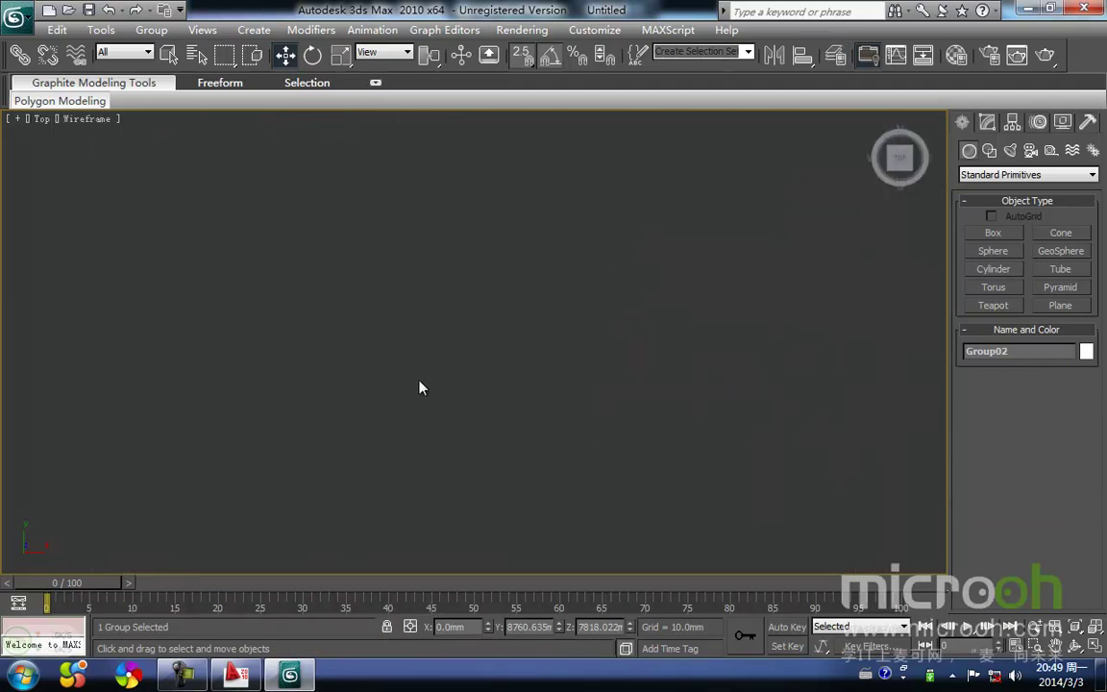
left_click(17, 21)
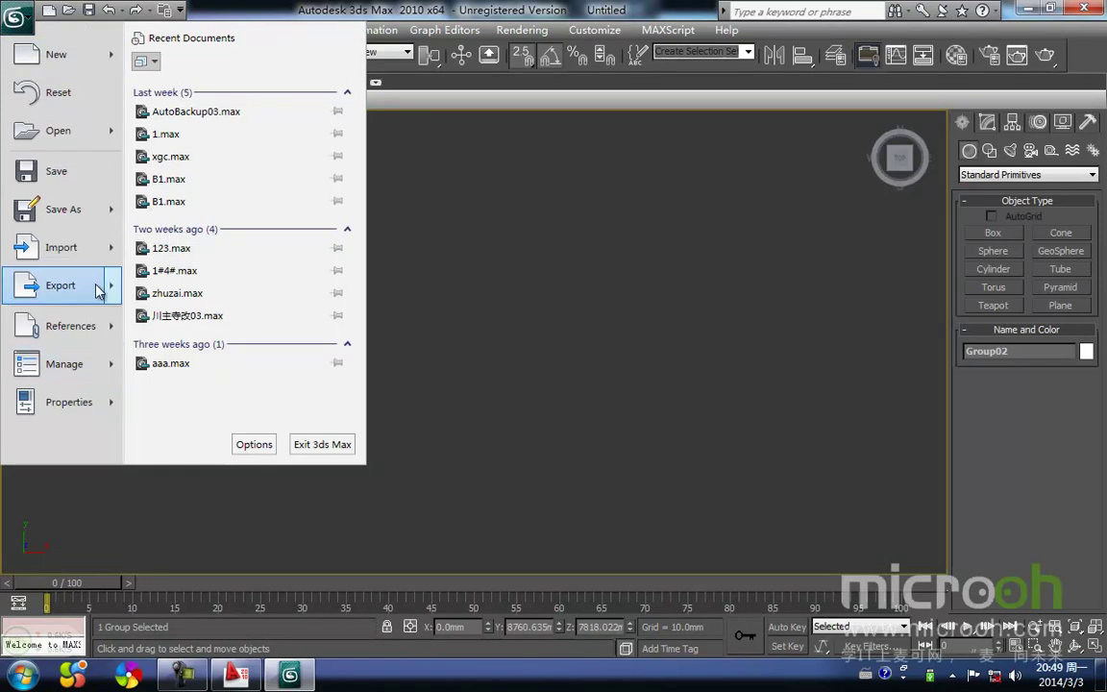
mouse_move(96, 254)
left_click(198, 93)
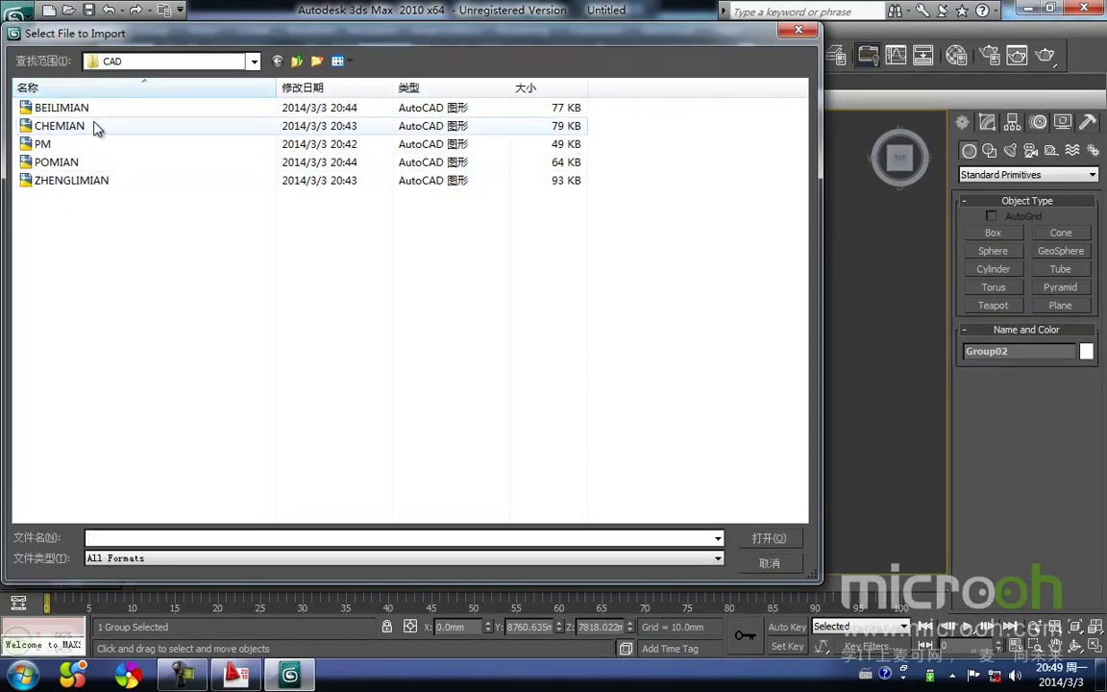
left_click(93, 126)
left_click(788, 536)
left_click(589, 575)
Step: Select all the imported side elevation shapes and group them under the default name
middle_click_drag(610, 431, 526, 448)
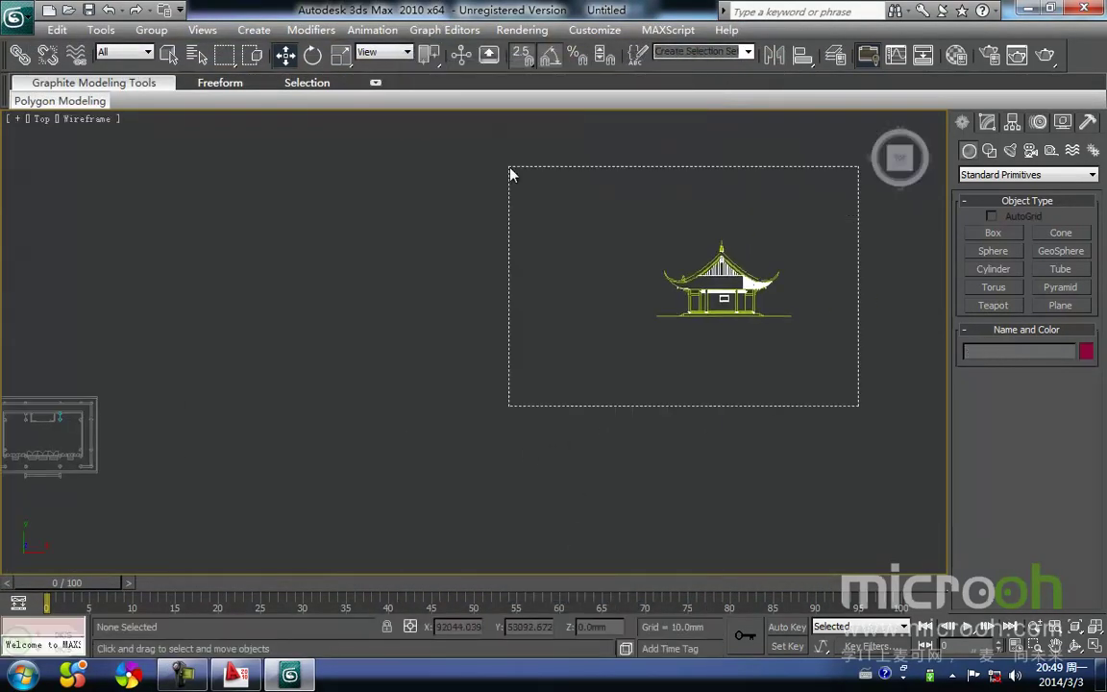
left_click_drag(597, 239, 593, 235)
left_click(151, 30)
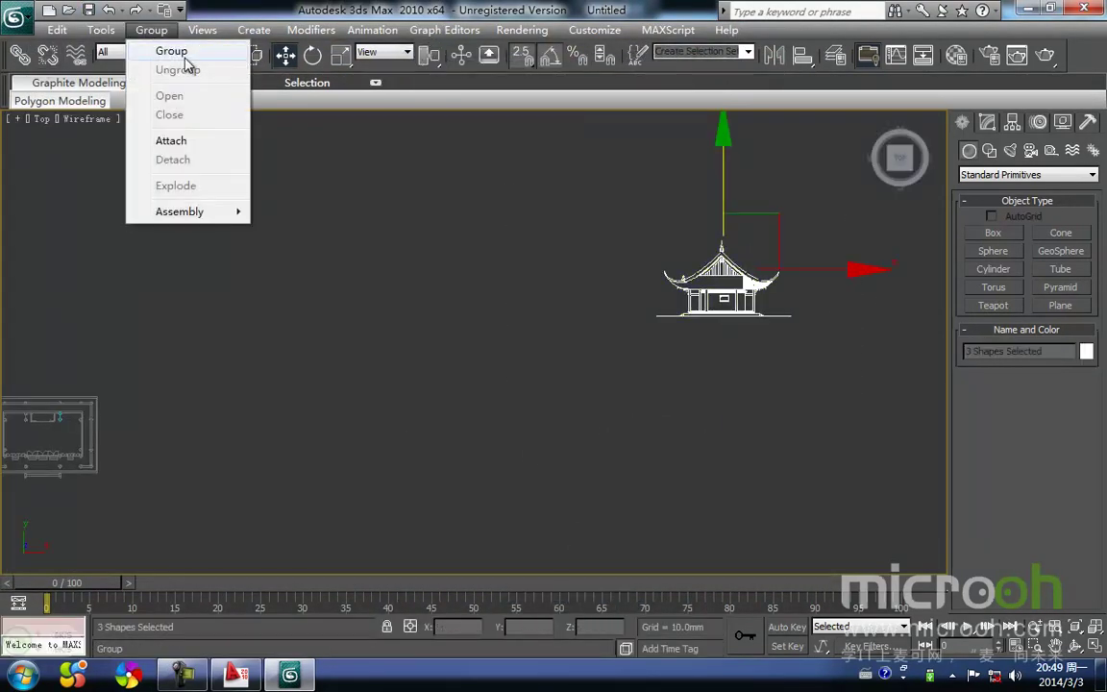
left_click(178, 52)
left_click(565, 370)
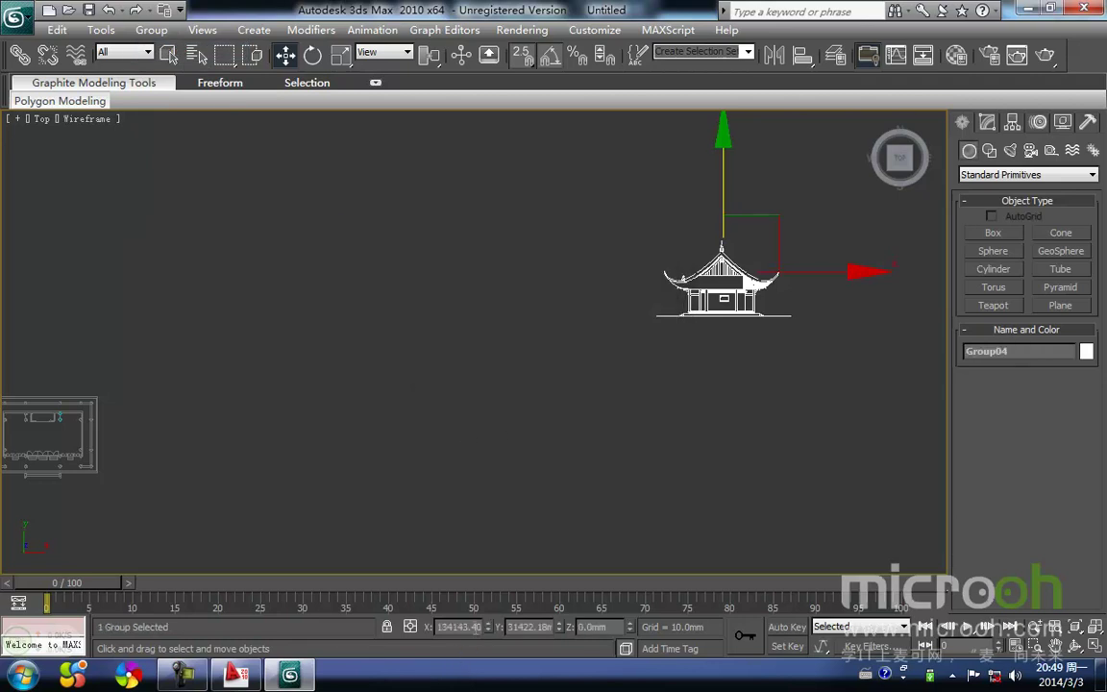
Step: Set the side elevation group's X and Y position to 0 and zoom to it
right_click(488, 626)
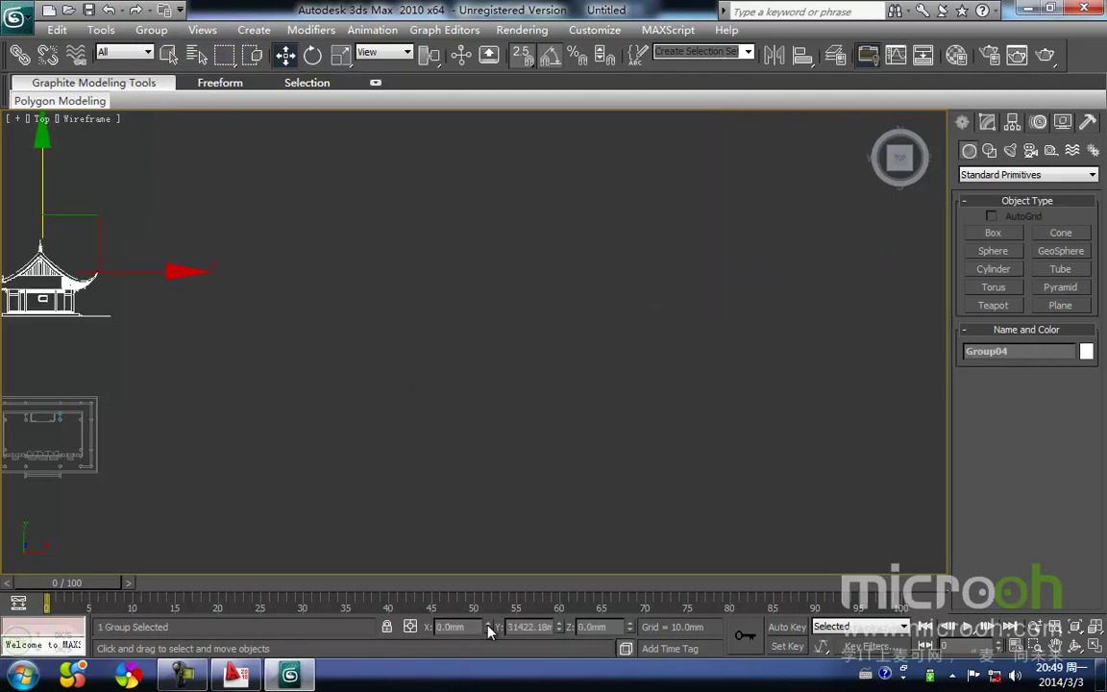
right_click(559, 627)
key("z")
left_click(590, 535)
left_click(432, 385)
Step: Rotate the side elevation group -90 degrees about Z in the Top view and lock the selection for moving
key("e")
left_click_drag(564, 338, 534, 329)
key("ctrl+z")
key("w")
key("space")
Step: Snap the side elevation's platform edge to the floor plan's platform edge in the Top view, at Y about 115 mm
left_click_drag(700, 149, 636, 327)
mouse_move(405, 448)
middle_mouse_down()
mouse_move(393, 511)
mouse_move(445, 284)
middle_mouse_up()
scroll(384, 478, "up", 3)
scroll(383, 476, "down", 5)
middle_click_drag(384, 463, 363, 544)
scroll(363, 546, "up", 3)
left_click_drag(360, 555, 396, 490)
scroll(389, 495, "up", 4)
left_click_drag(329, 468, 371, 411)
scroll(378, 420, "up", 4)
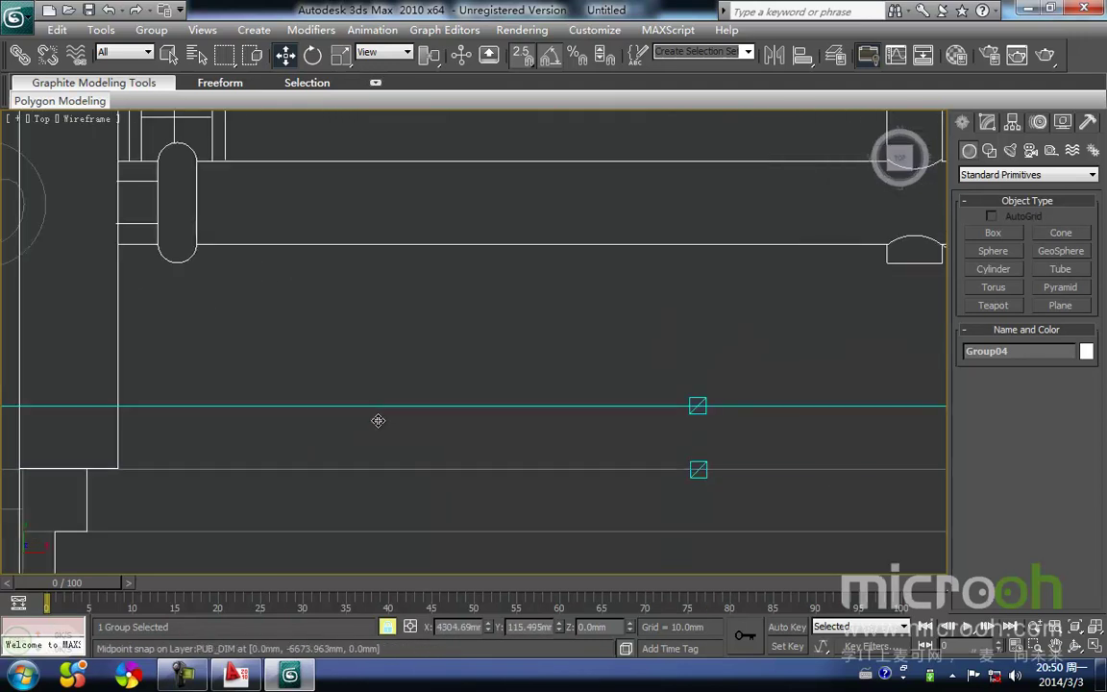
middle_click_drag(264, 429, 284, 415)
scroll(306, 370, "down", 2)
scroll(314, 357, "down", 8)
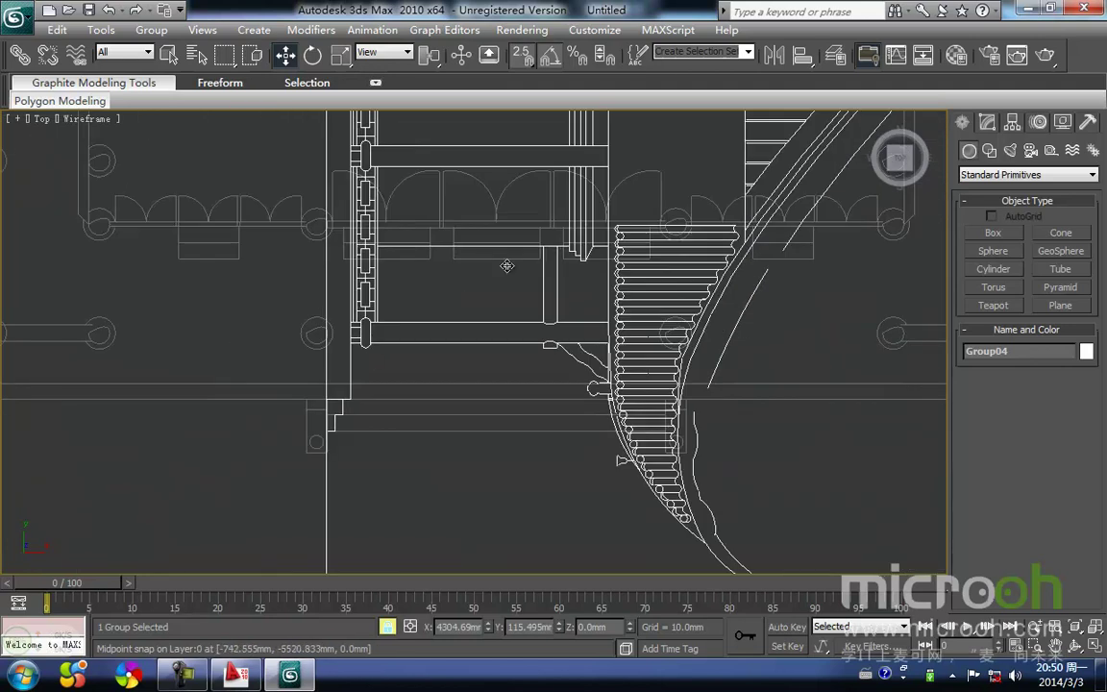
Step: Move the side elevation along X to about -3084 mm and check its platform against the floor plan
left_click_drag(629, 276, 436, 308)
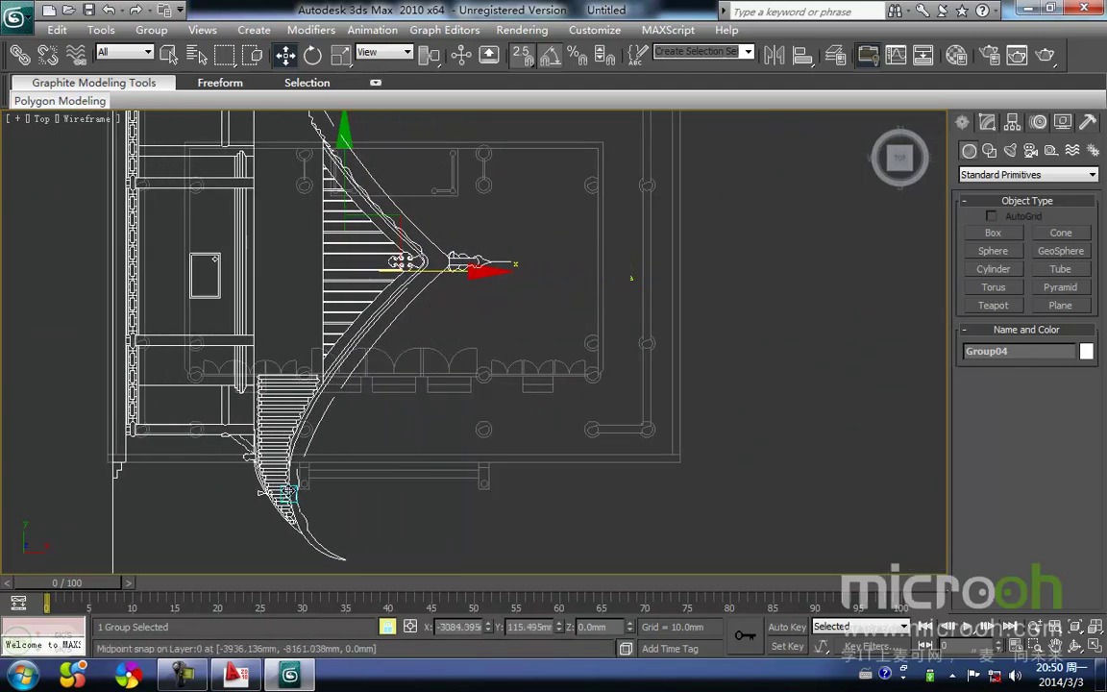
scroll(442, 313, "up", 3)
middle_click_drag(106, 447, 373, 384)
scroll(373, 384, "down", 5)
middle_click_drag(376, 309, 459, 378)
scroll(397, 400, "down", 2)
Step: Rotate the side elevation upright and show it in the Left view
key("e")
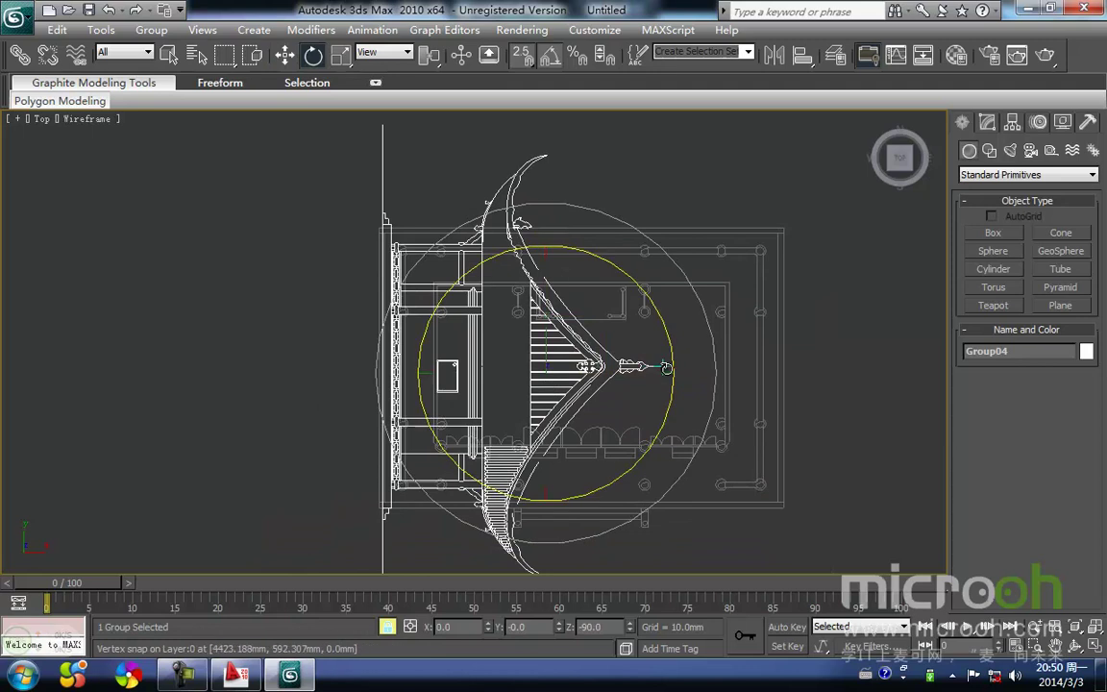
left_click_drag(662, 368, 654, 370)
key("l")
Step: Raise the side elevation in the Left view until its ground line meets the floor plan, at Z about 7508 mm
key("w")
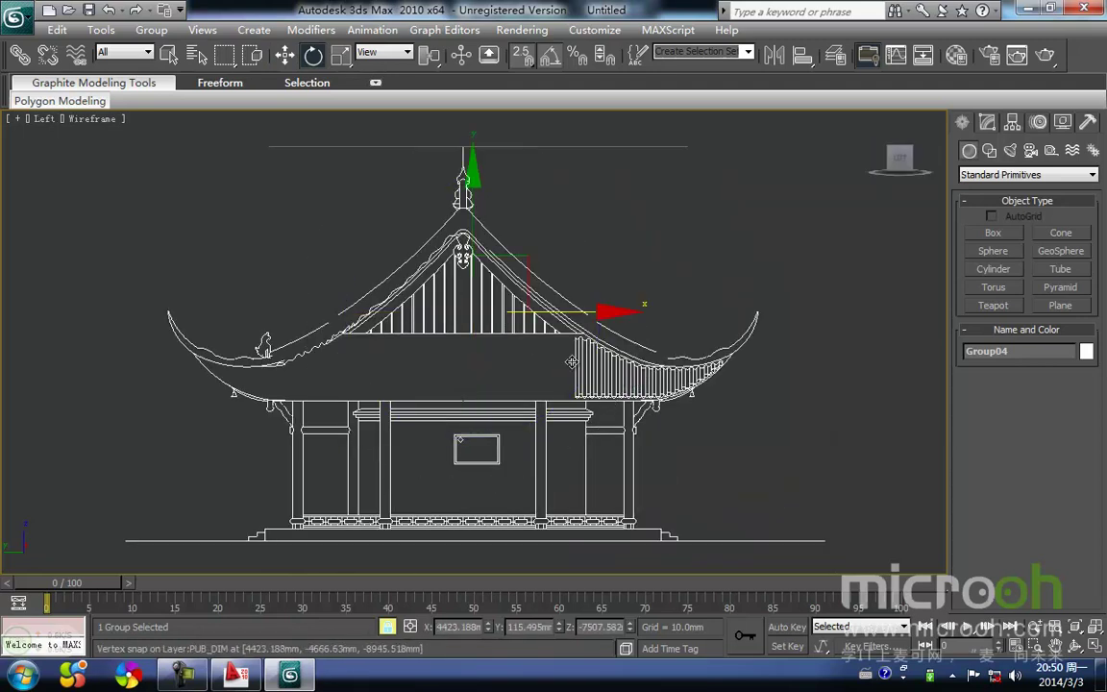
middle_click_drag(462, 285, 444, 319)
left_click_drag(455, 297, 473, 129)
left_click_drag(713, 367, 603, 247)
key("space")
left_click(662, 297)
left_click(501, 204)
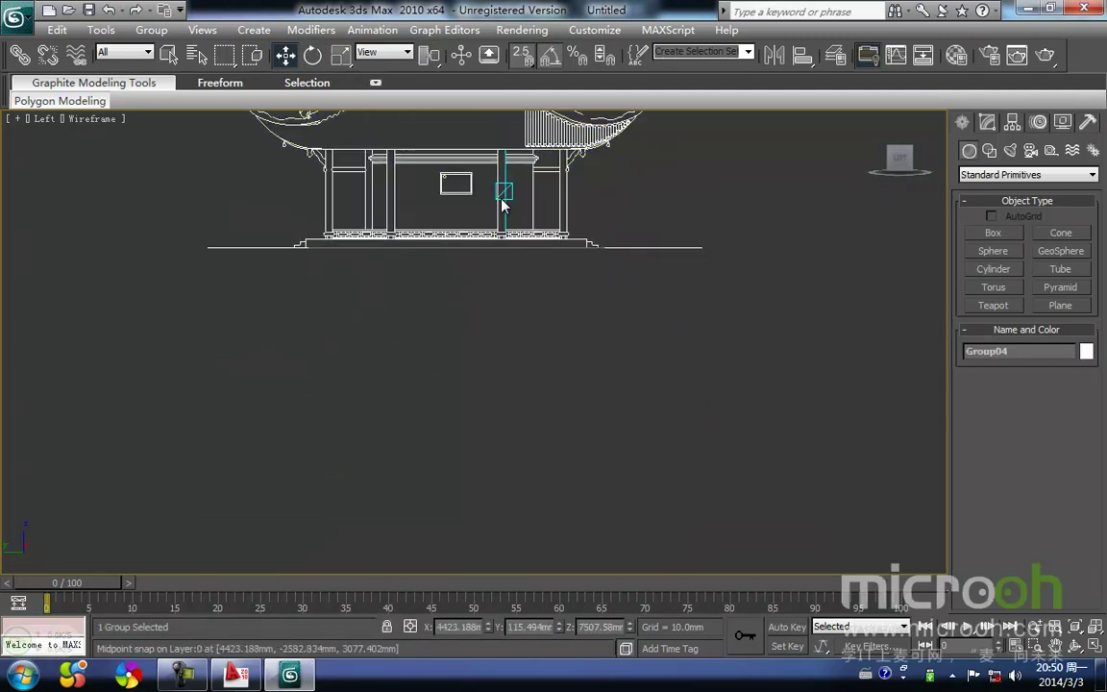
Step: Move the side elevation along X in the Top view to just outside the floor plan's side, about -12365 mm
key("t")
key("z")
left_click_drag(541, 339, 366, 373)
left_click_drag(349, 522, 215, 187)
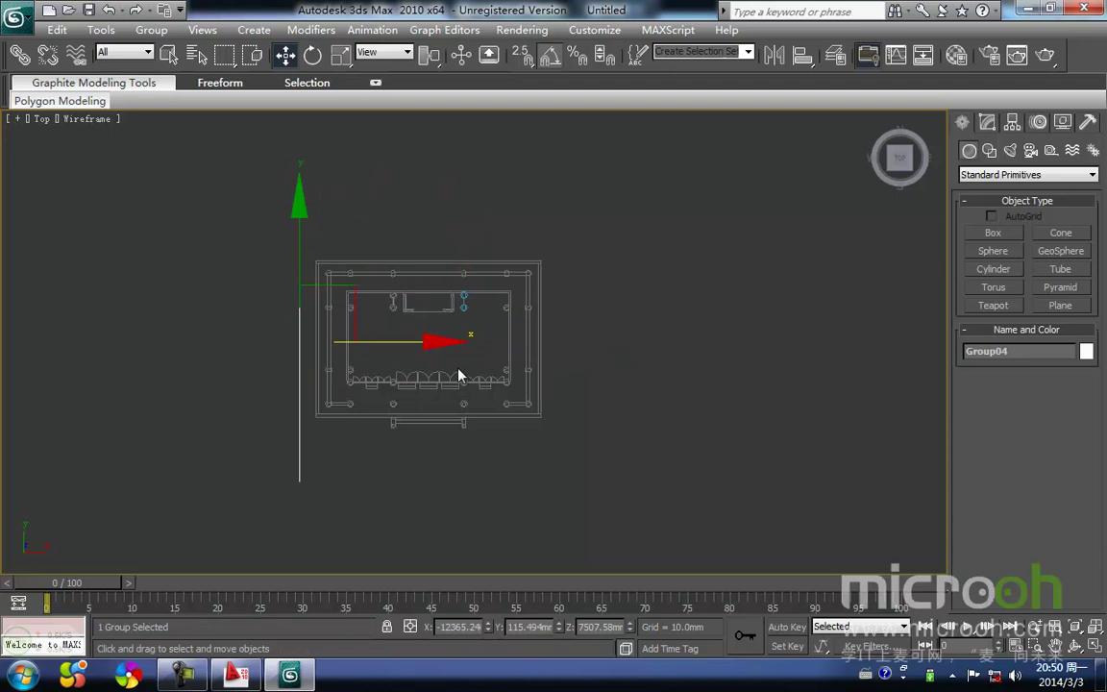
Step: Check the side elevation in the Front view and put its group on a new layer named chelimian
key("f")
left_click(611, 430)
left_click_drag(611, 430, 325, 237)
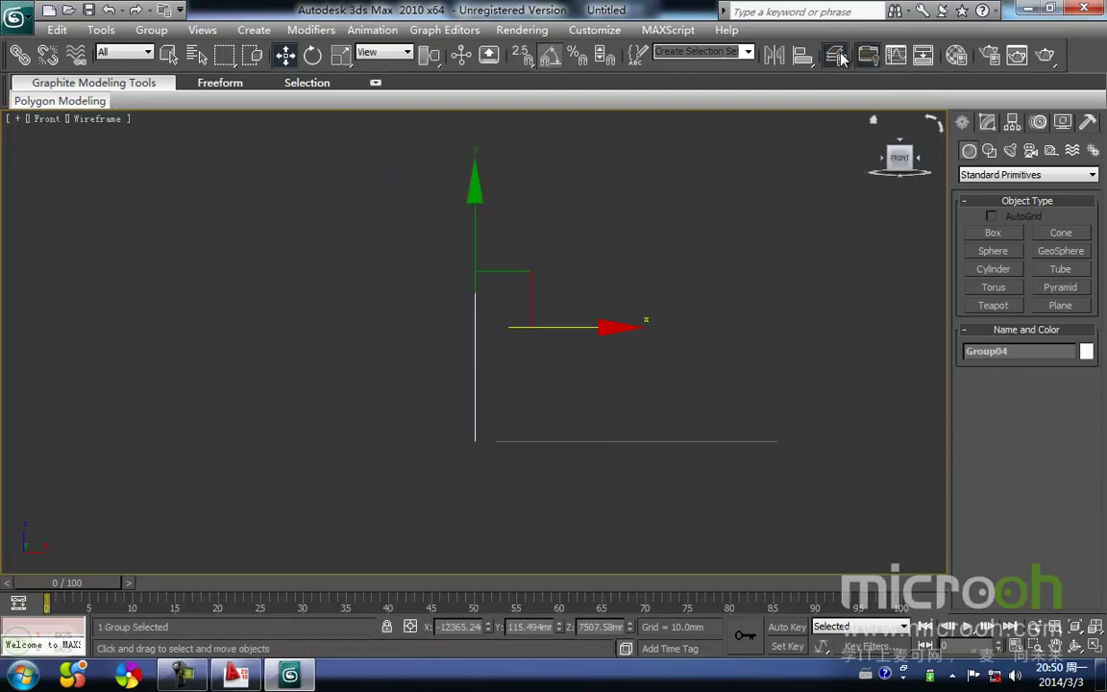
left_click(838, 56)
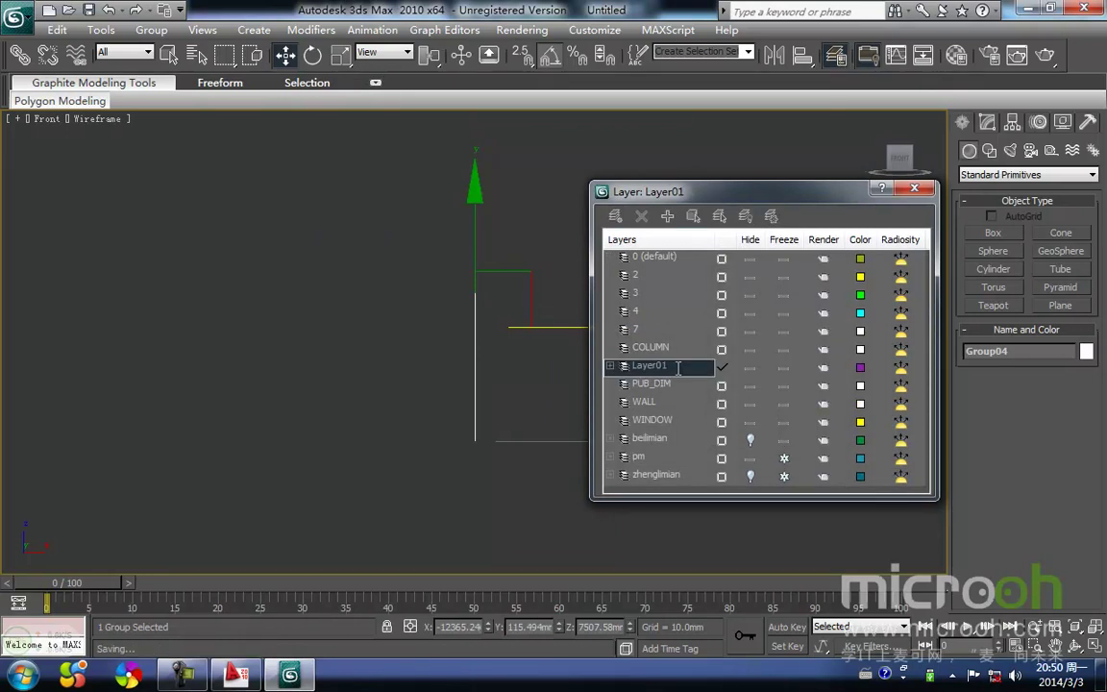
left_click(676, 366)
type("chelimian")
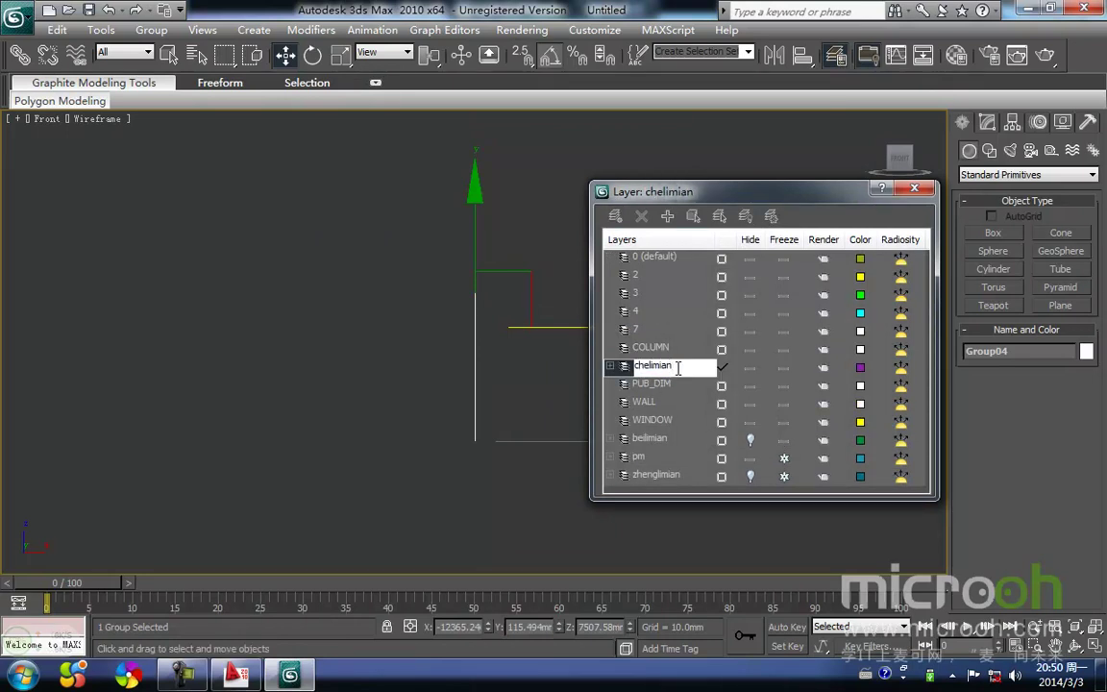
left_click_drag(510, 457, 427, 336)
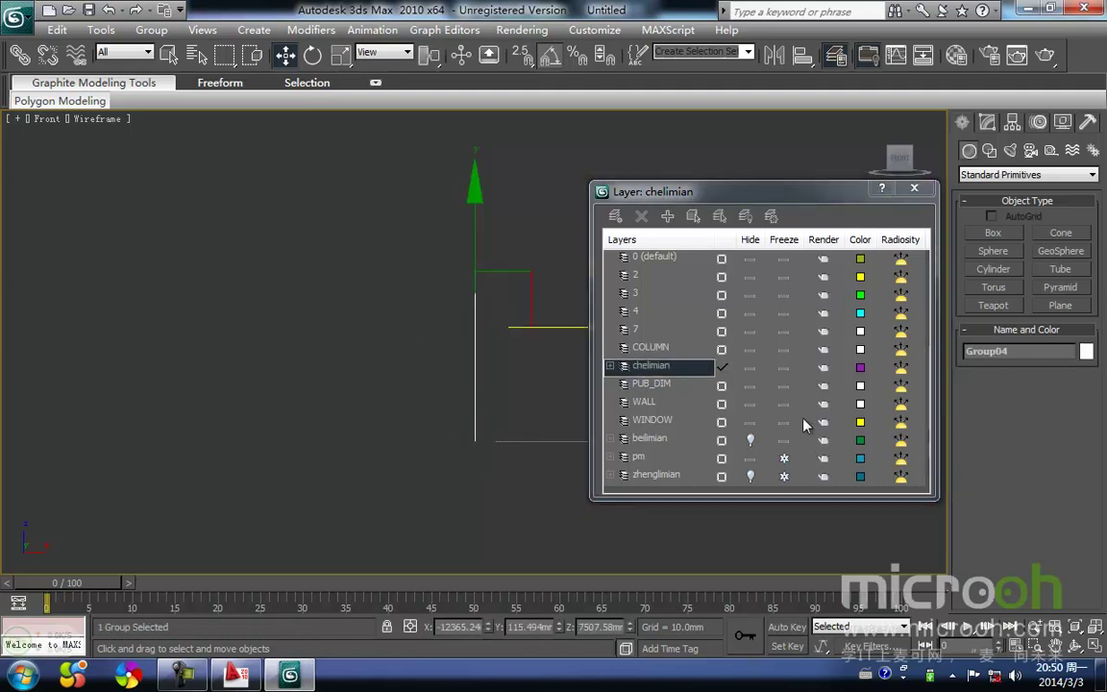
Step: Freeze and hide the chelimian layer
left_click(785, 368)
left_click(751, 368)
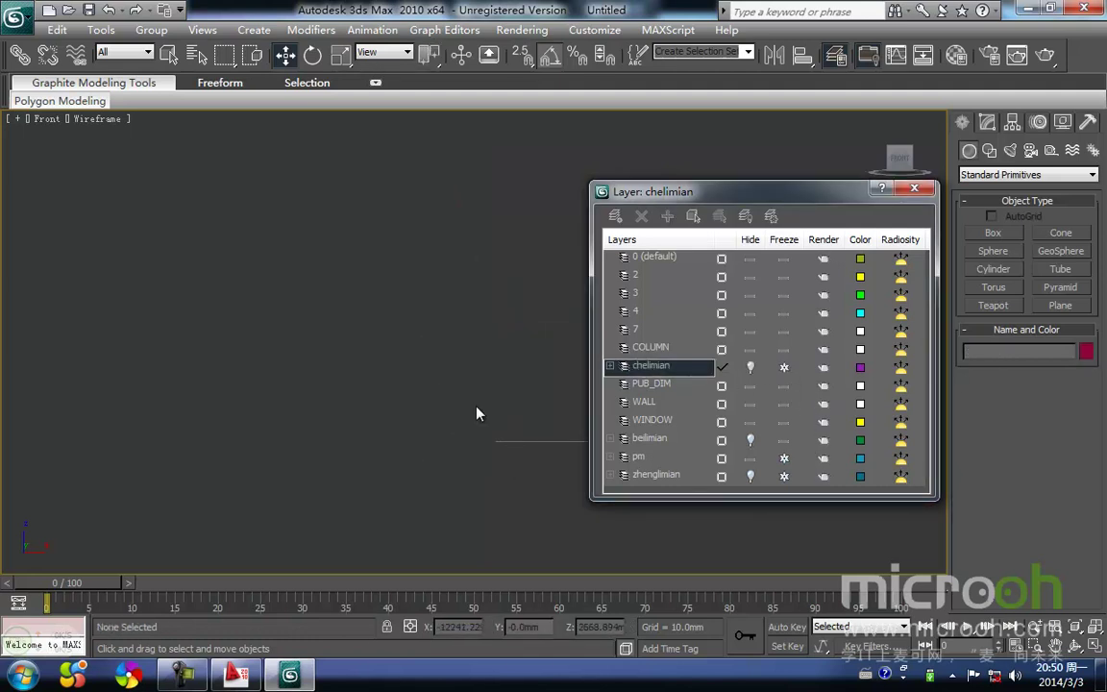
left_click(917, 190)
Step: Import the POMIAN section drawing from the CAD folder
left_click(17, 31)
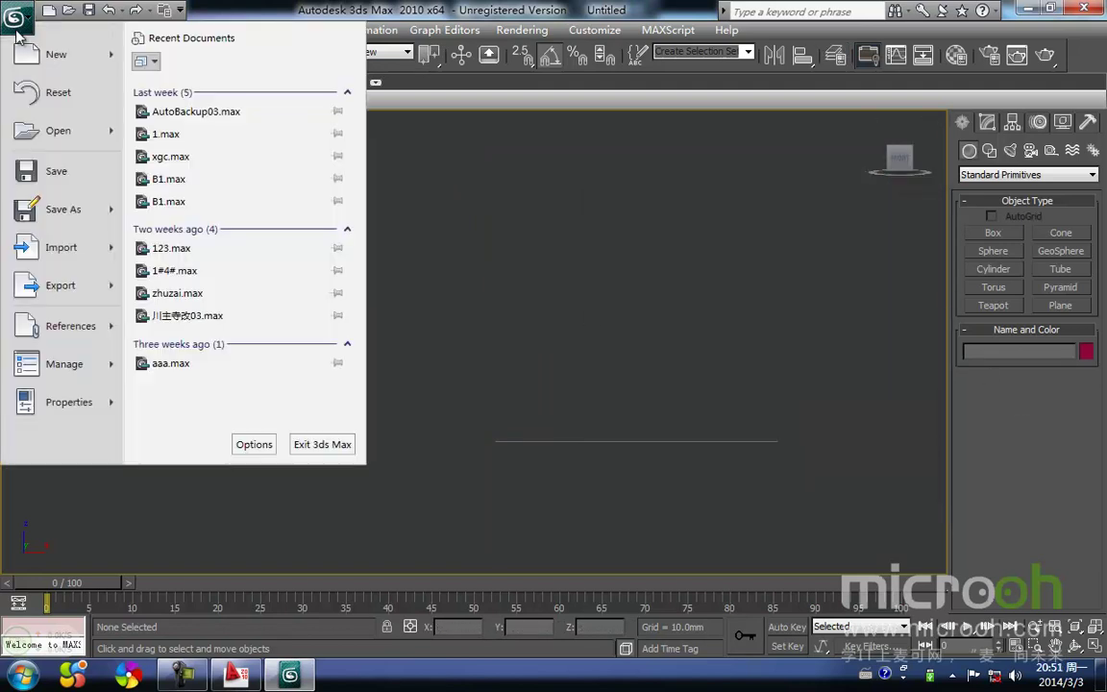
mouse_move(77, 259)
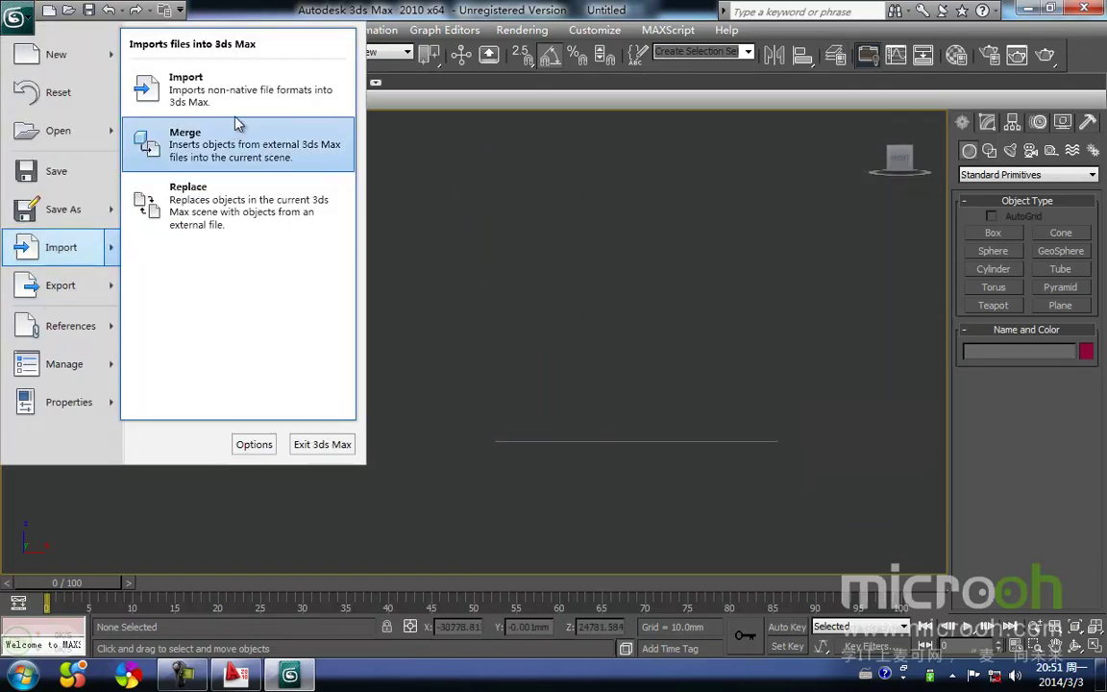
left_click(216, 88)
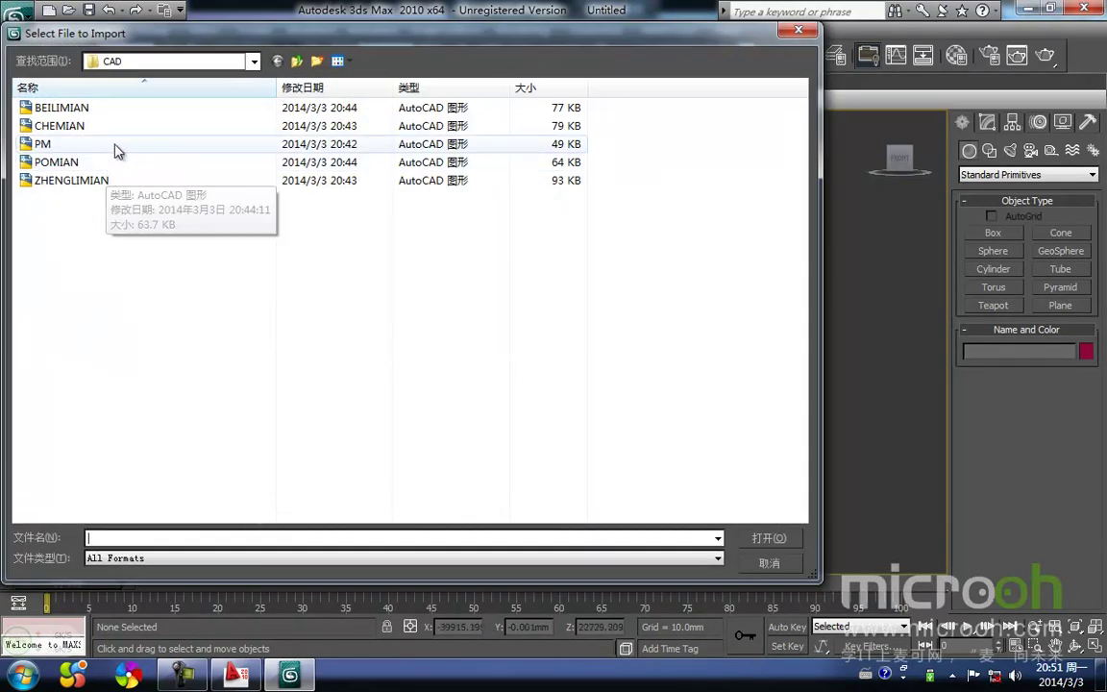
left_click(111, 163)
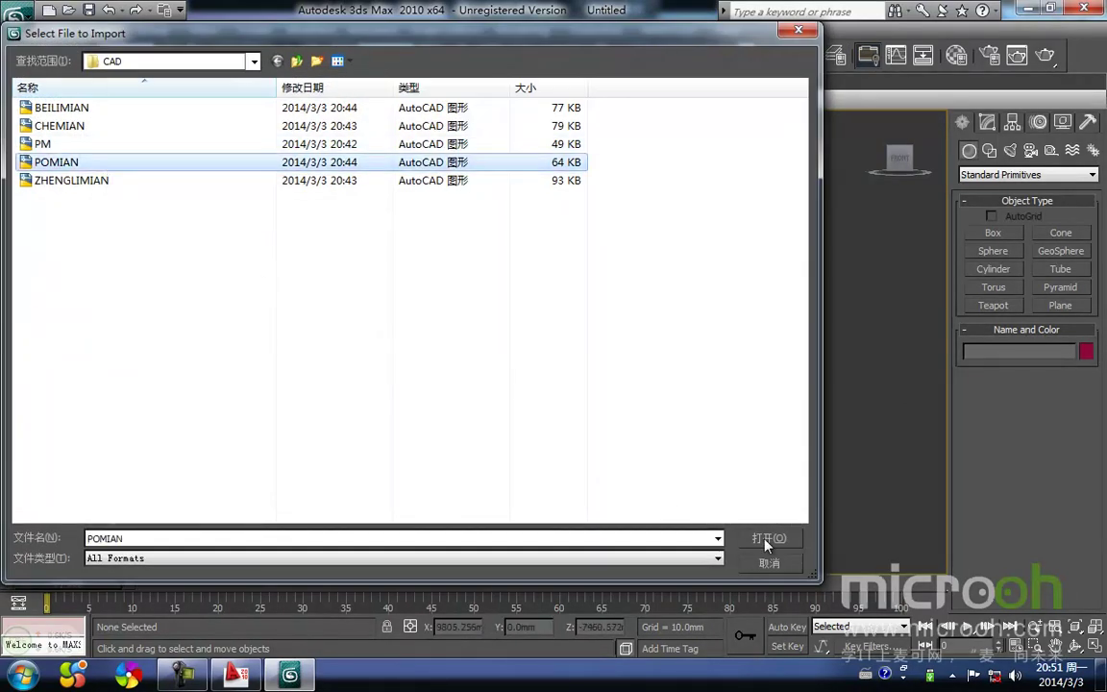
left_click(768, 540)
left_click(598, 573)
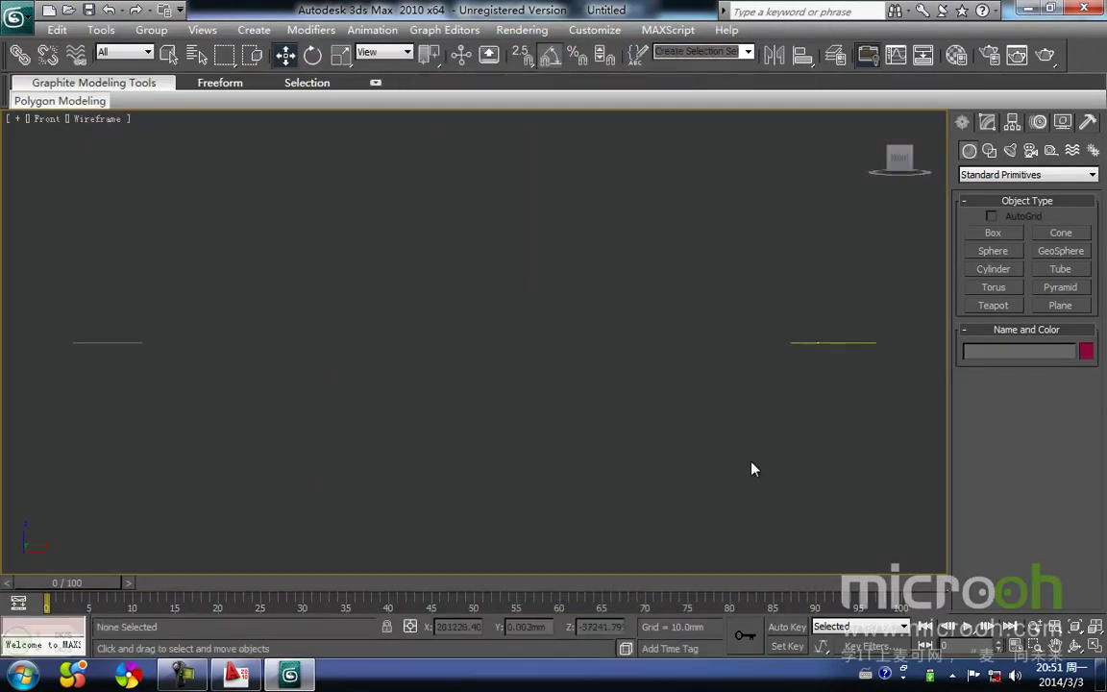
Step: Select all shapes of the imported section drawing in the Top view and group them under the default name
key("t")
scroll(714, 413, "up", 3)
left_click_drag(882, 430, 591, 253)
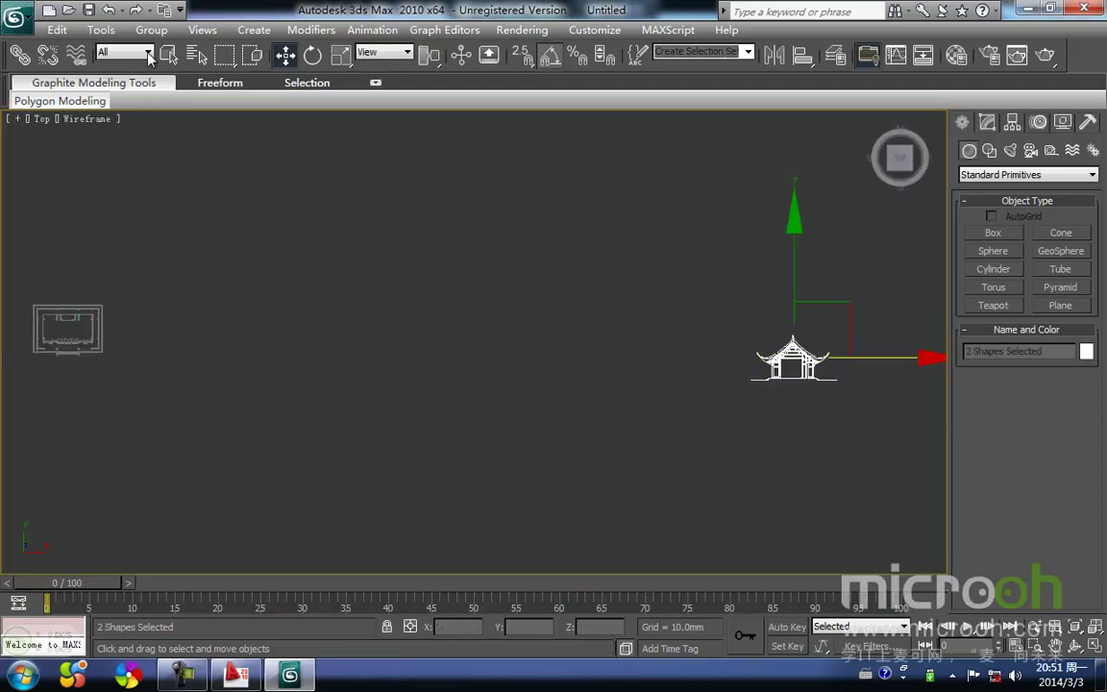
left_click(157, 33)
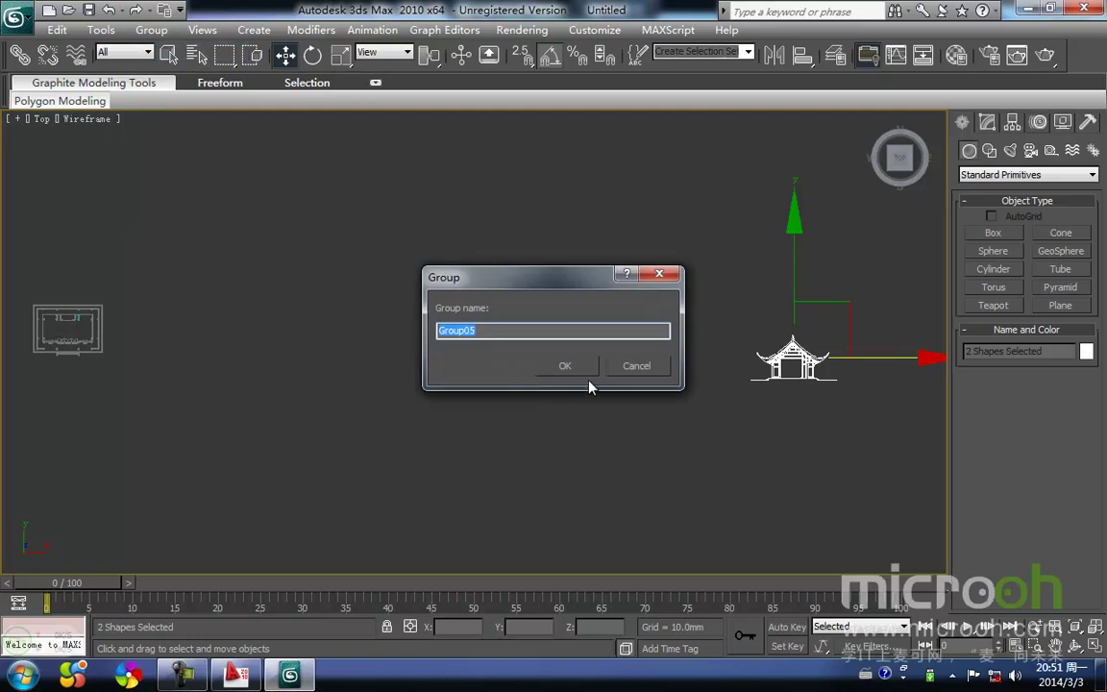
left_click(565, 362)
Step: Place the section group over the floor plan by setting its X and Y positions to 0
right_click(489, 626)
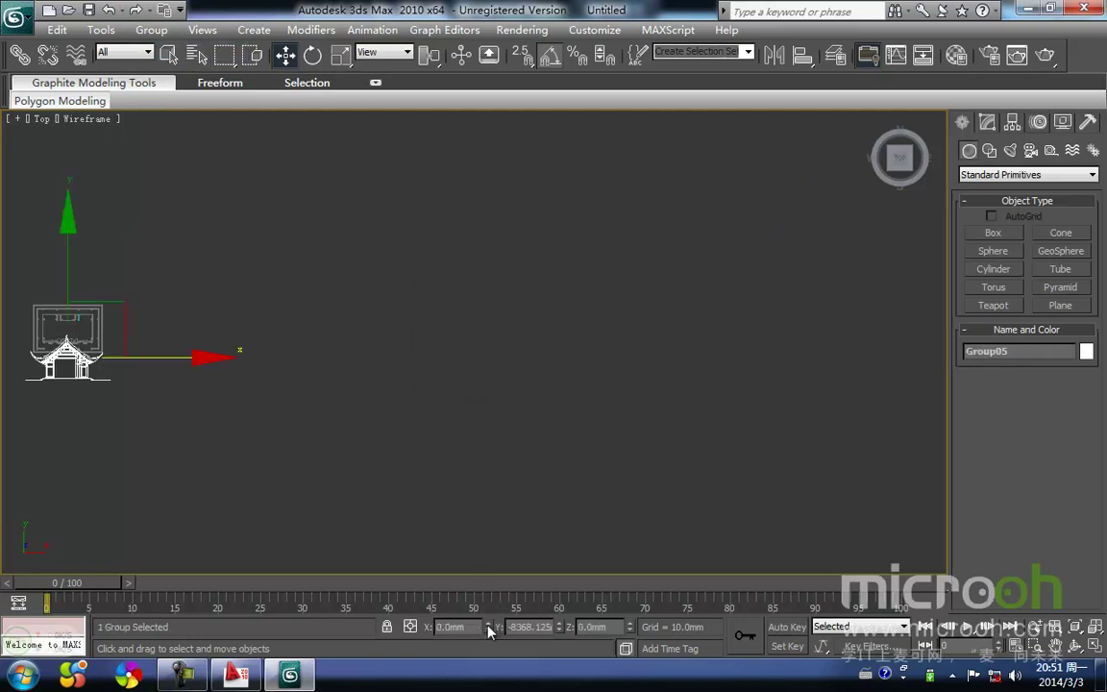
right_click(557, 631)
key("z")
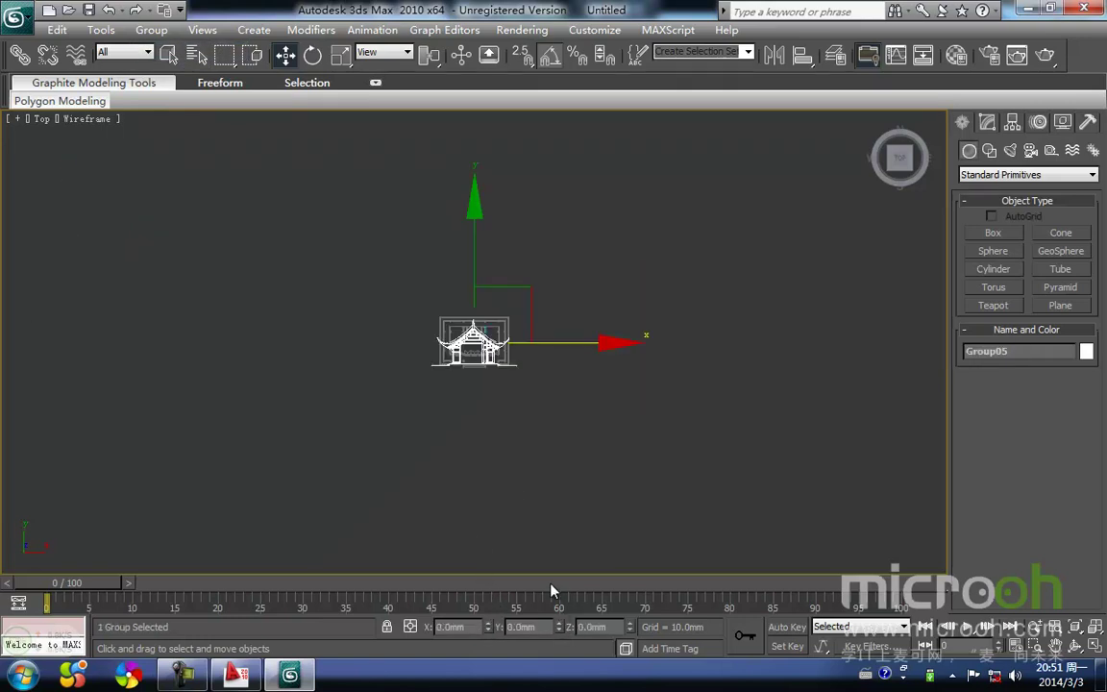
middle_click_drag(493, 521, 486, 457)
Step: Rotate the section group -90 degrees about Z in the Top view
key("e")
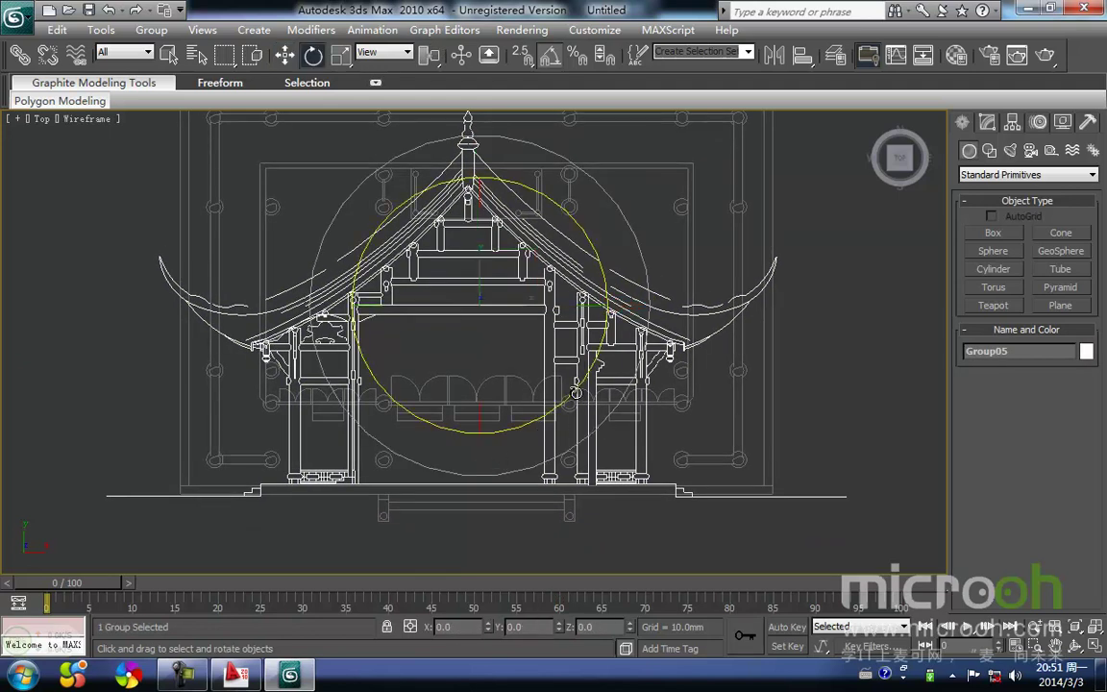
middle_click_drag(574, 393, 554, 472)
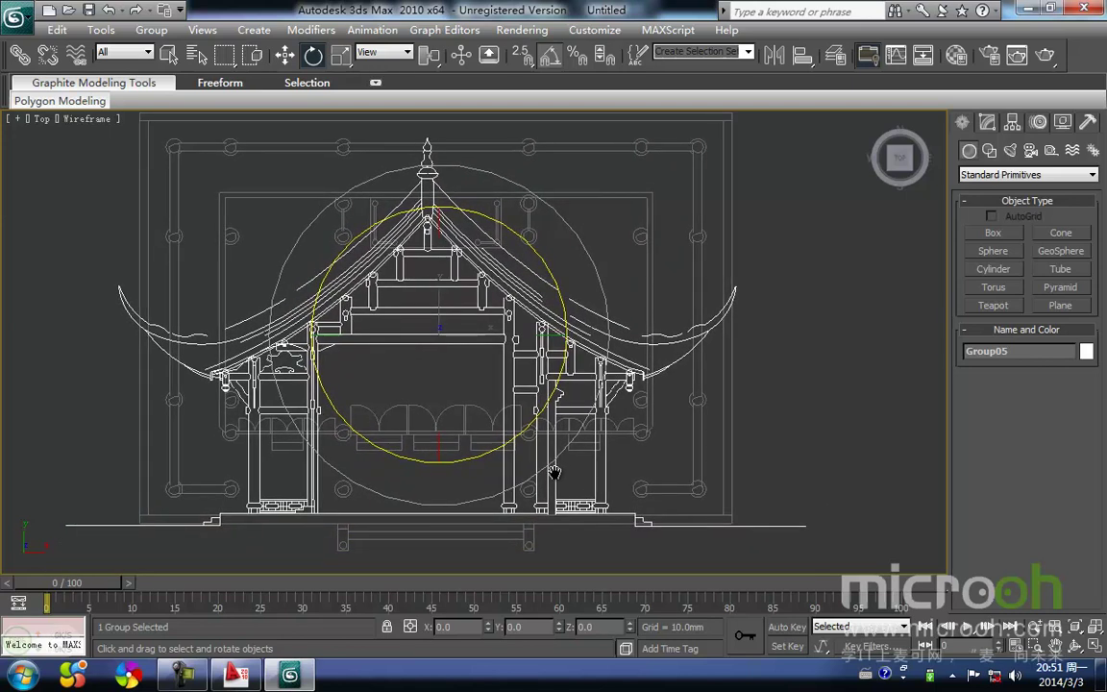
left_click_drag(553, 396, 495, 369)
Step: Move the section group roughly so its stepped base lies near the floor plan's front platform edge
key("w")
left_click_drag(492, 278, 532, 254)
middle_click_drag(424, 437, 488, 337)
scroll(488, 337, "up", 3)
middle_click_drag(357, 441, 438, 337)
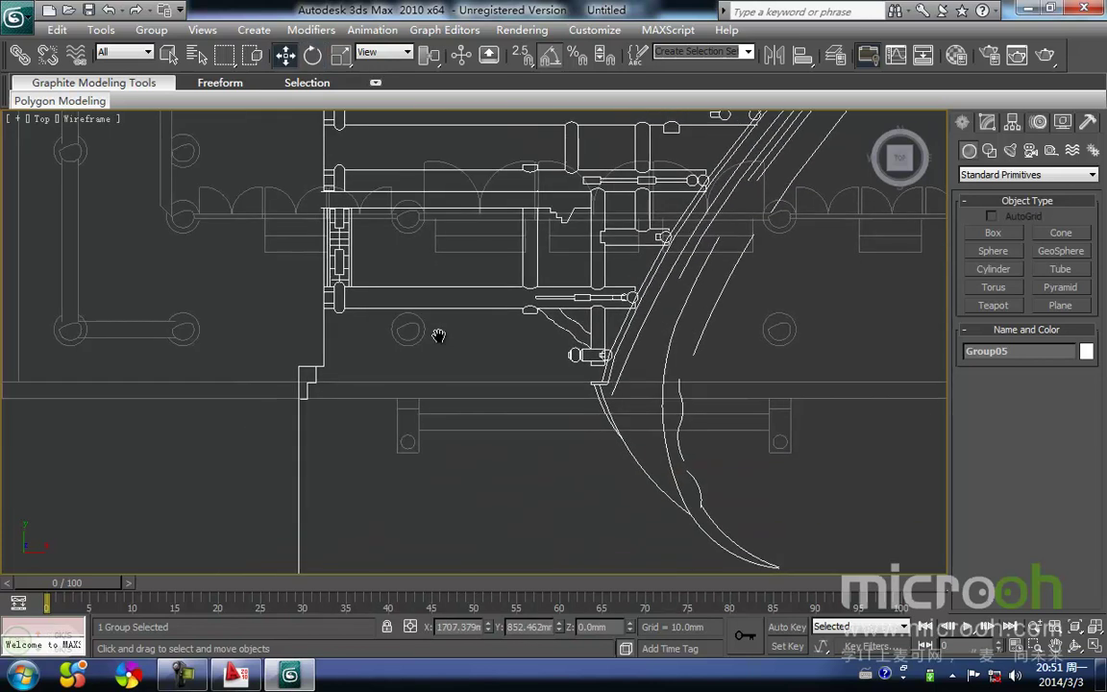
scroll(339, 378, "down", 5)
middle_click_drag(342, 507, 346, 459)
scroll(378, 434, "up", 5)
Step: Turn on snapping and align the section's stepped base with the floor plan's platform edge, at Y about 279.5 mm
key("s")
left_click_drag(362, 393, 456, 441)
scroll(457, 440, "up", 3)
middle_click_drag(457, 439, 464, 409)
scroll(432, 442, "down", 3)
left_click_drag(431, 445, 469, 420)
scroll(514, 403, "up", 2)
middle_click_drag(530, 413, 519, 249)
scroll(497, 432, "up", 1)
scroll(461, 457, "up", 3)
middle_click_drag(464, 457, 470, 424)
scroll(470, 423, "down", 10)
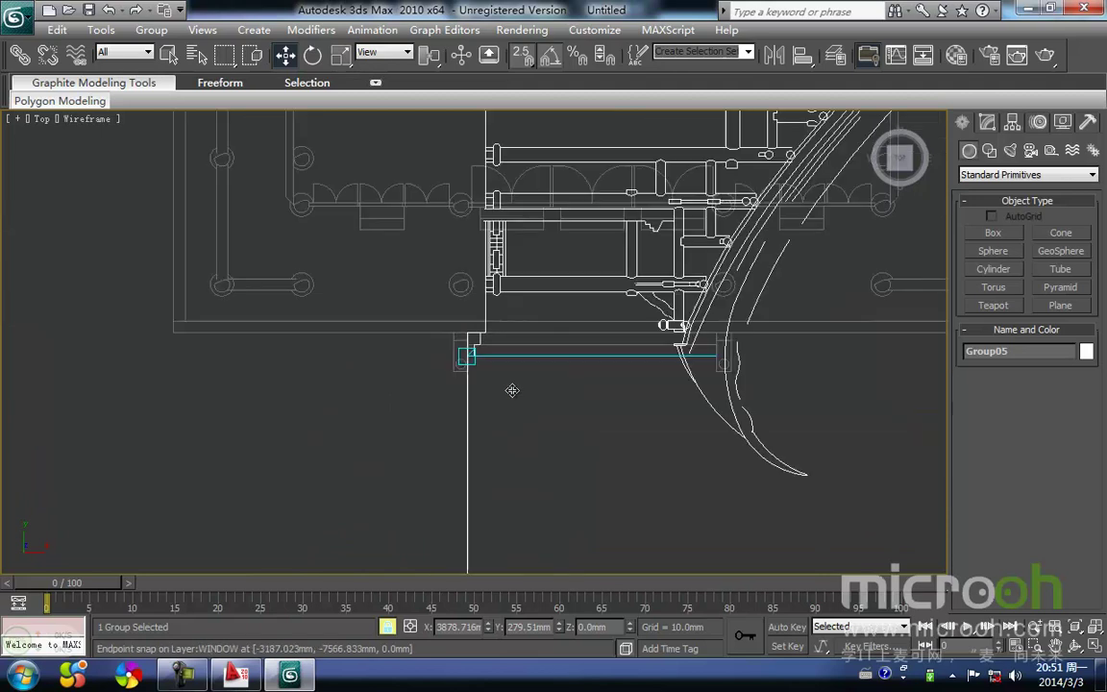
Step: Shift the section group sideways to X about 9632 mm, rotate it upright and show it in the Left view
middle_click_drag(467, 453, 462, 464)
key("e")
left_click_drag(653, 348, 649, 352)
key("l")
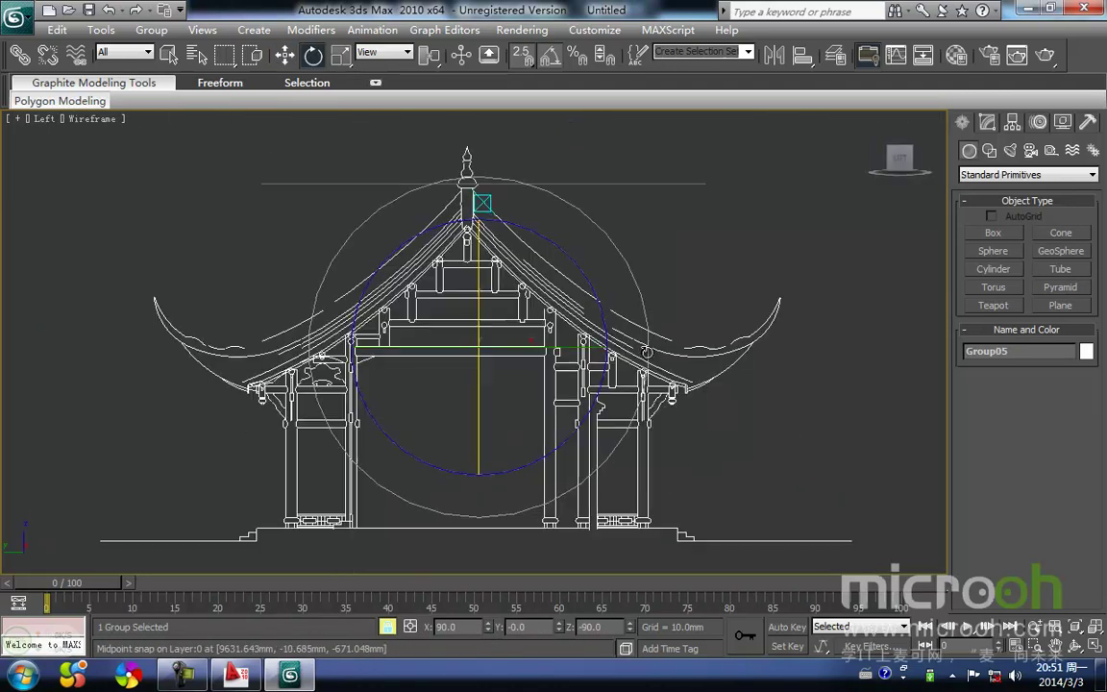
Step: Raise the section group in the Left view until its ground line meets the floor plan, at Z about 7082 mm
key("w")
left_click_drag(478, 251, 478, 135)
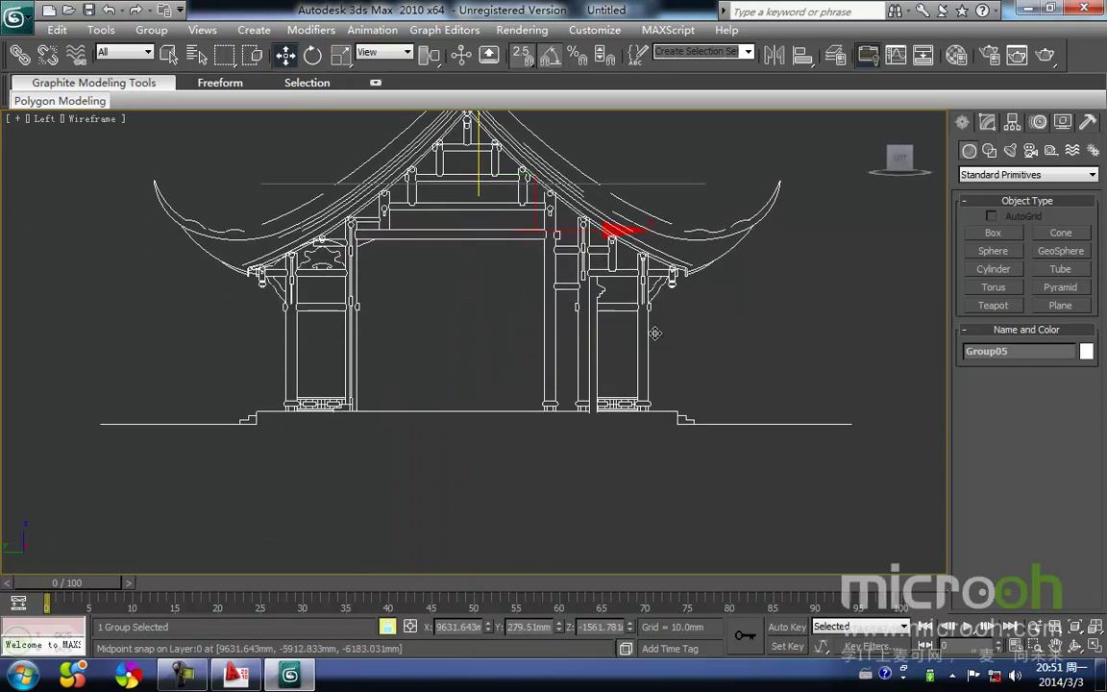
middle_click_drag(755, 417, 650, 497)
left_click_drag(763, 517, 607, 265)
left_click(616, 315)
middle_click_drag(575, 288, 585, 487)
scroll(585, 492, "down", 2)
left_click_drag(672, 472, 378, 219)
middle_click_drag(624, 289, 600, 325)
left_click(594, 359)
left_click_drag(594, 359, 432, 234)
middle_click_drag(529, 257, 531, 290)
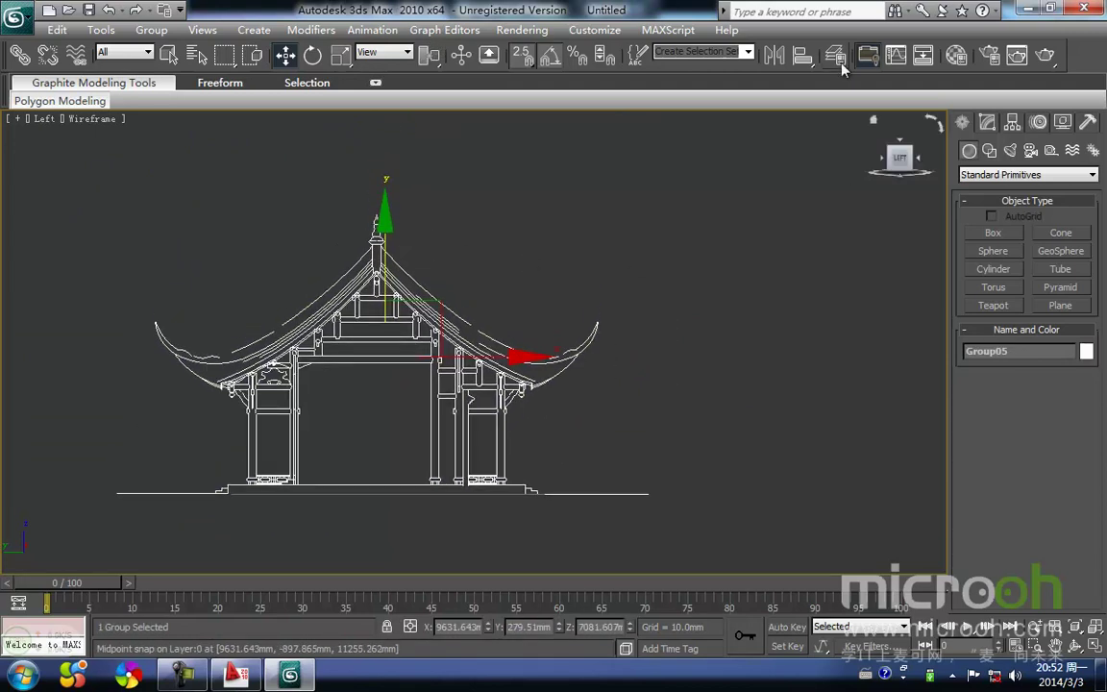
Step: Put the section group on a new layer named pomian, freeze and hide that layer, and return to the Top view
left_click(835, 56)
left_click(616, 217)
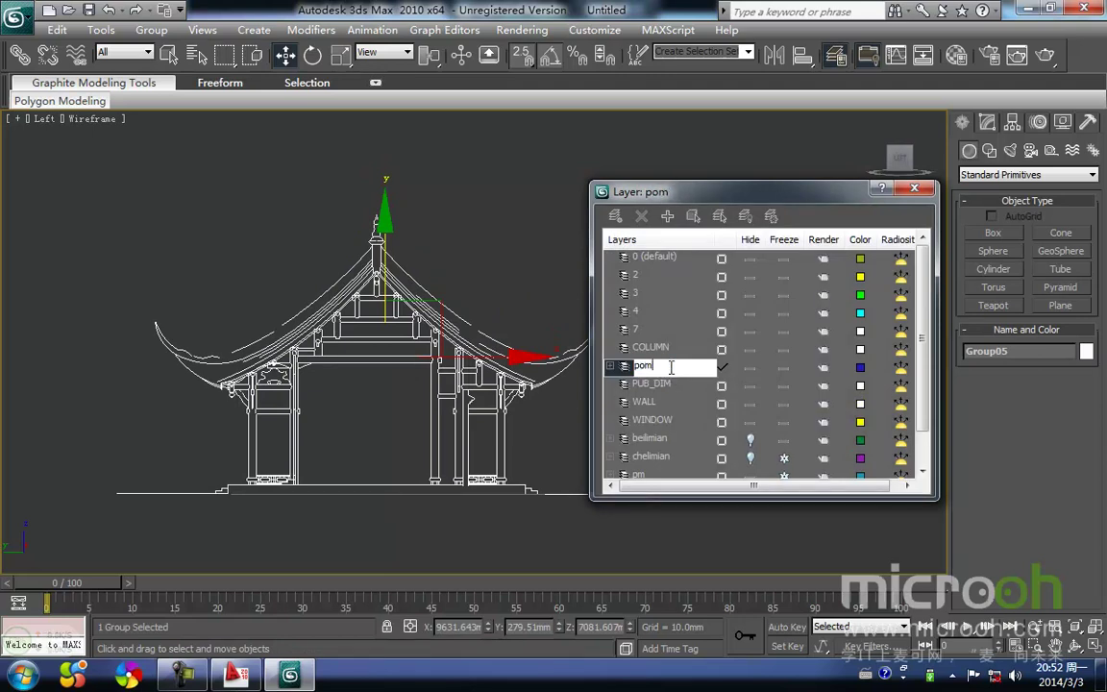
left_click(782, 368)
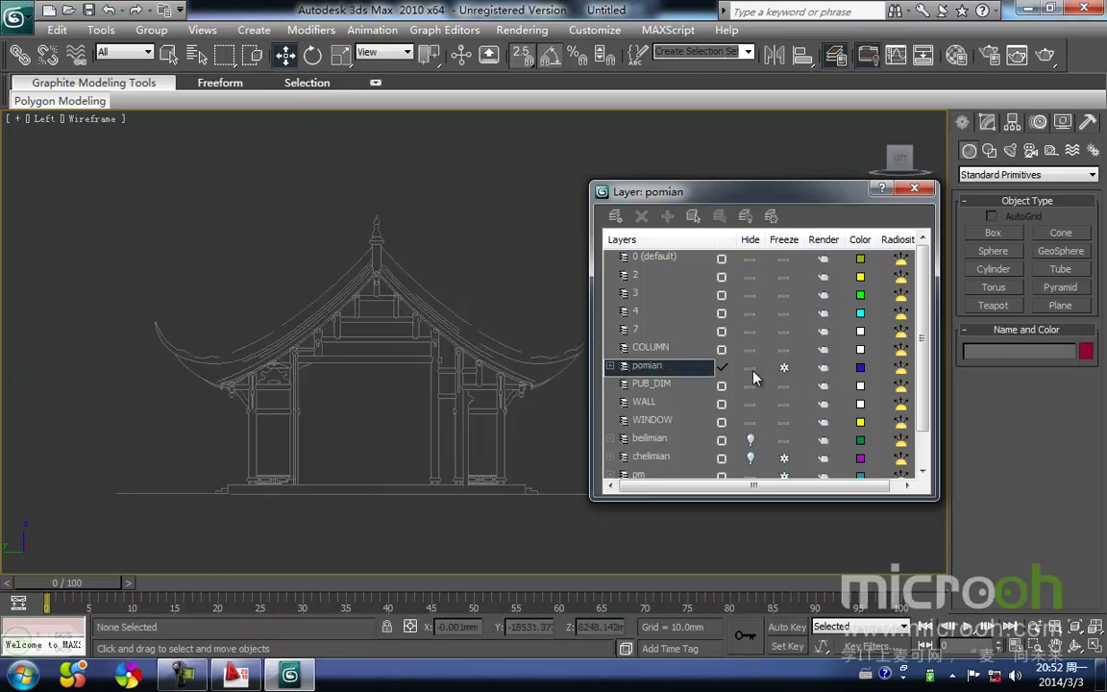
left_click(754, 374)
key("t")
scroll(473, 318, "up", 2)
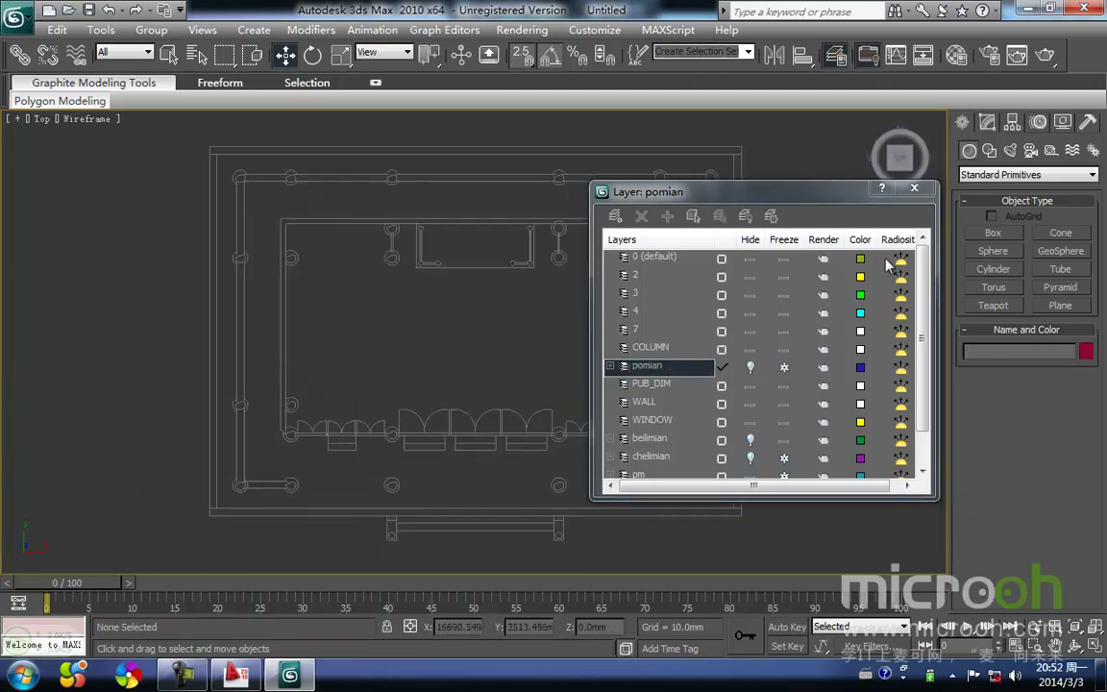
left_click(914, 188)
Step: Check the remaining floor plan in the Top and Front views and open the layer manager
scroll(475, 404, "down", 4)
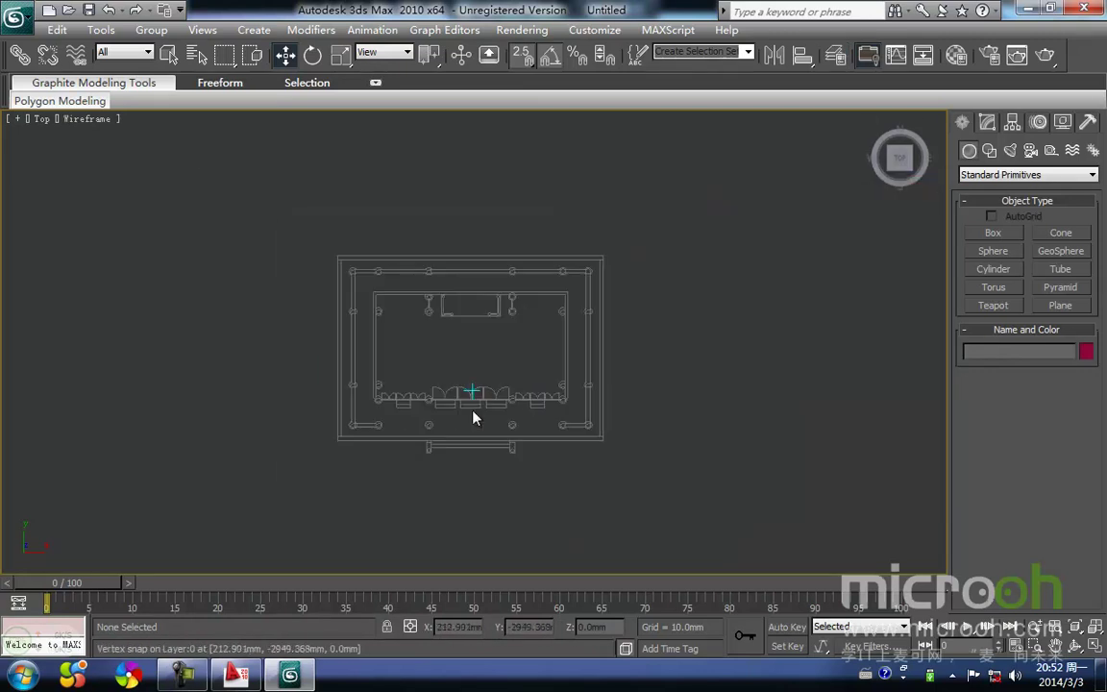
middle_click_drag(472, 416, 487, 392, "alt")
scroll(532, 404, "down", 2)
key("f")
key("z")
scroll(487, 391, "down", 2)
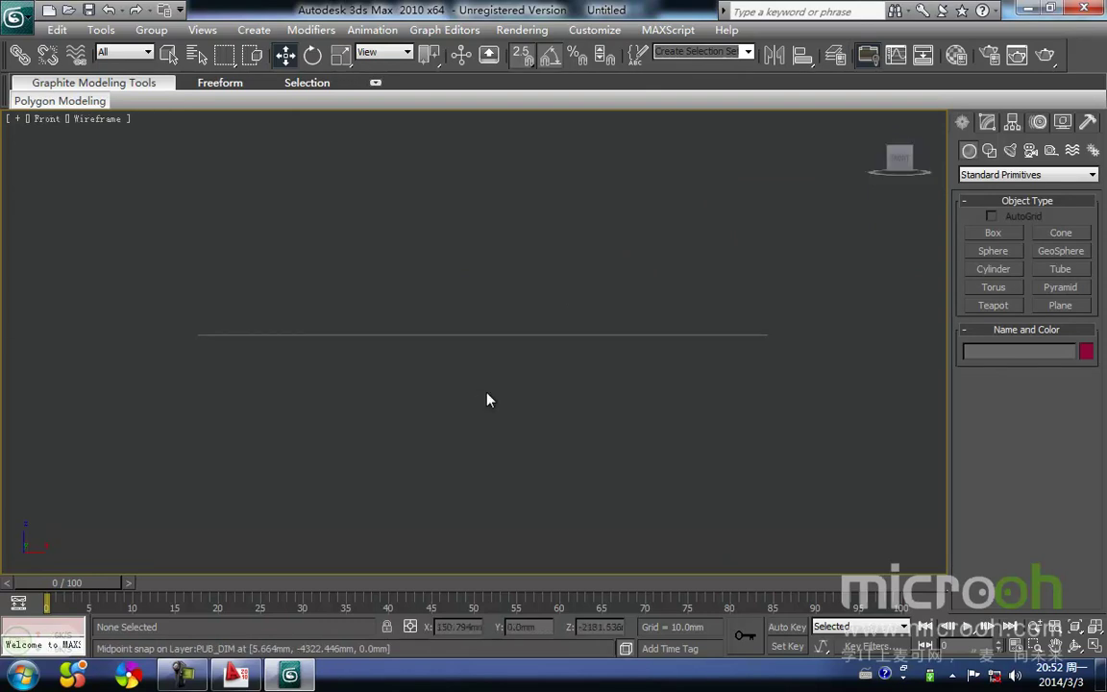
key("t")
key("z")
scroll(475, 402, "down", 4)
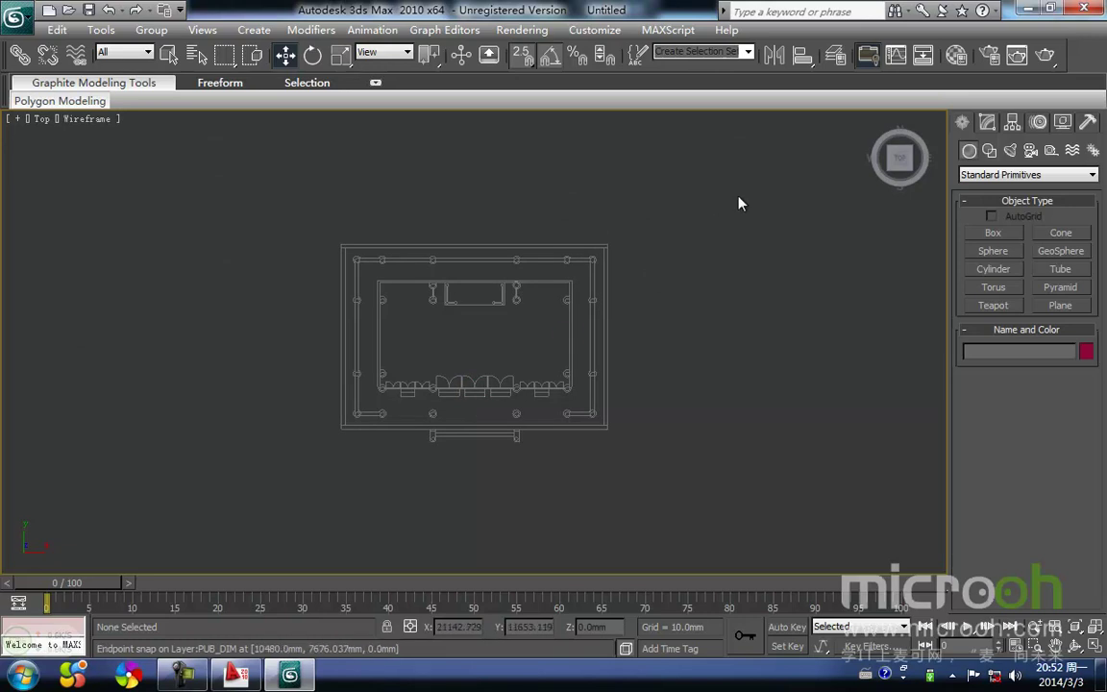
left_click(838, 55)
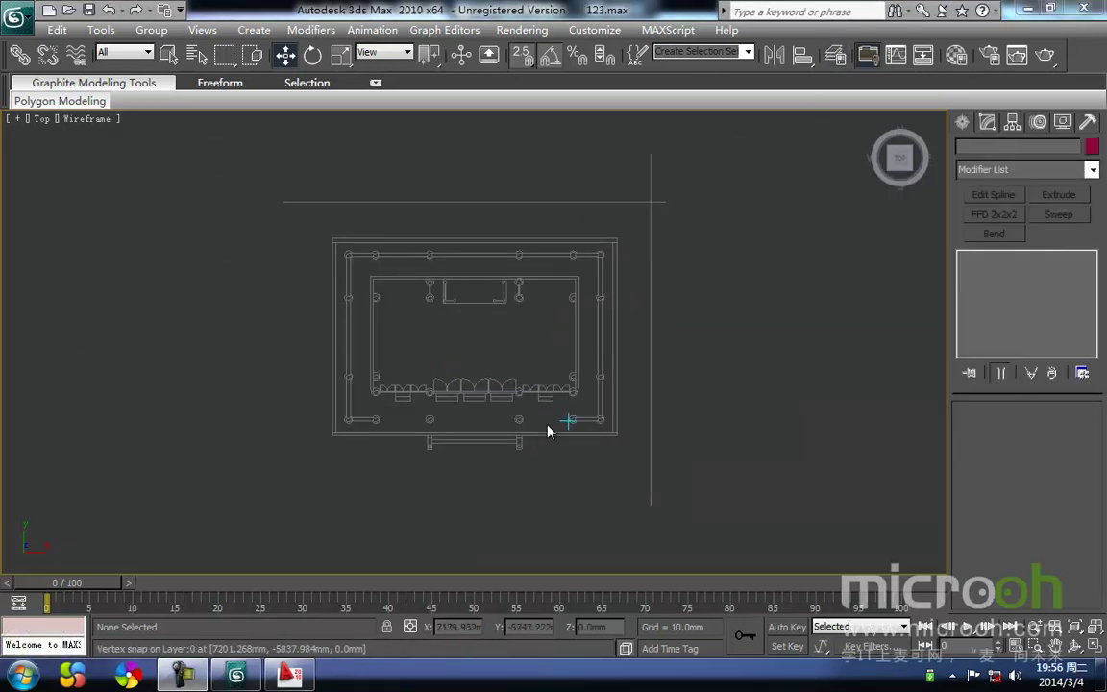
Step: Examine the temple's front elevation and its platform base in the Front view
middle_click_drag(559, 422, 607, 407)
key("f")
key("z")
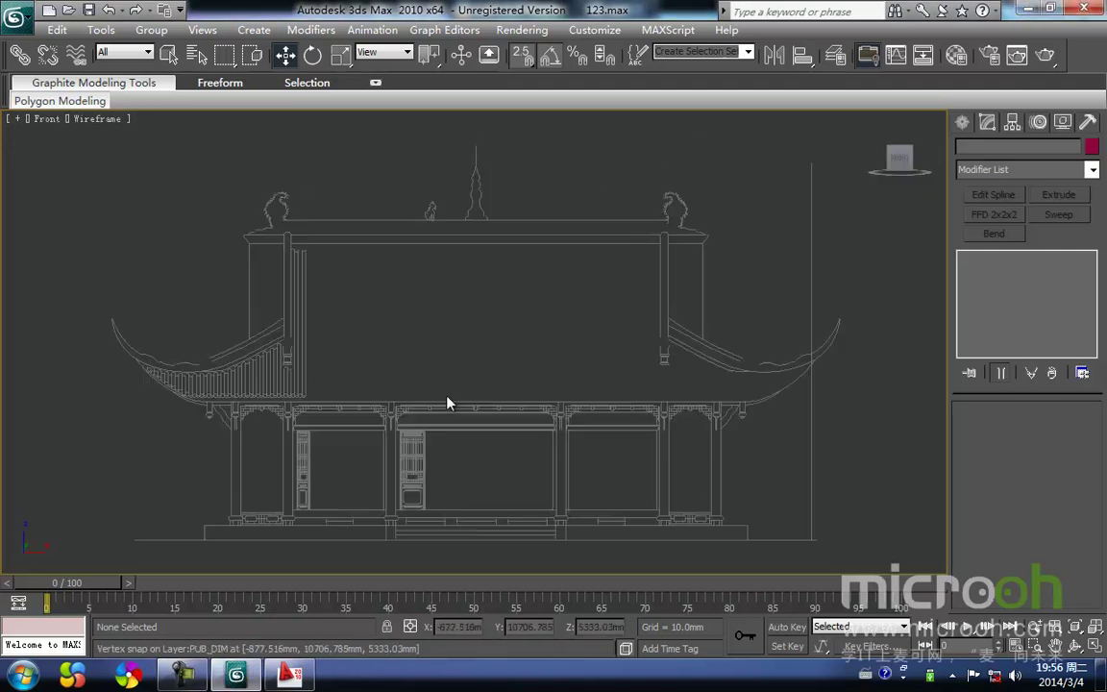
middle_click_drag(429, 401, 447, 355)
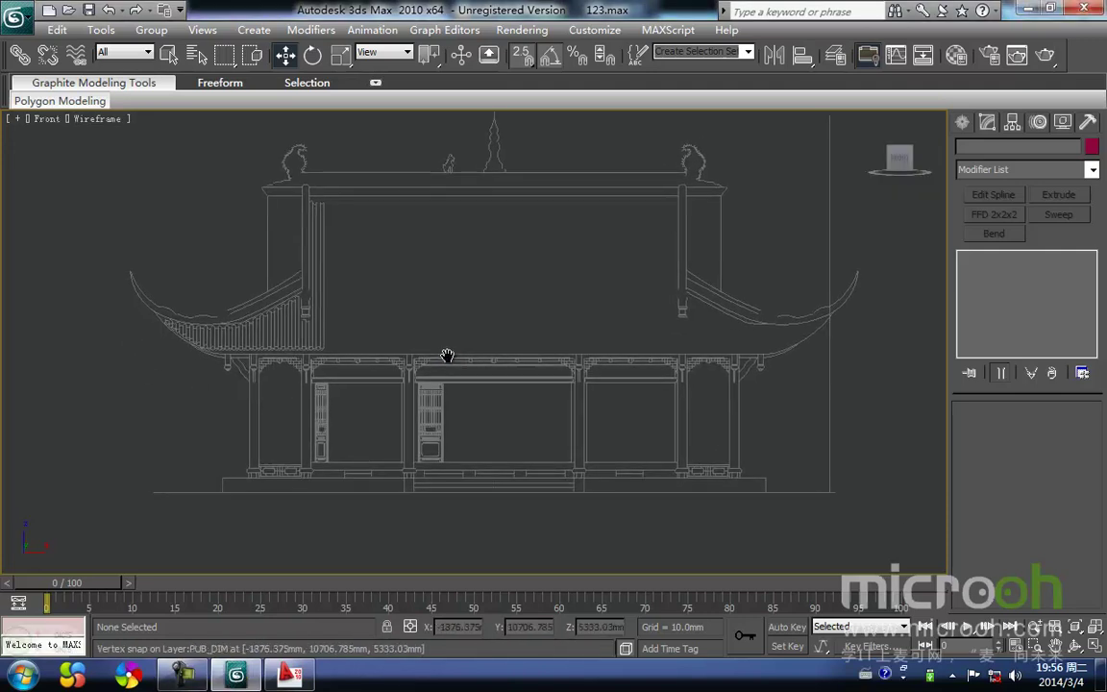
middle_click_drag(575, 494, 574, 462)
scroll(554, 470, "up", 2)
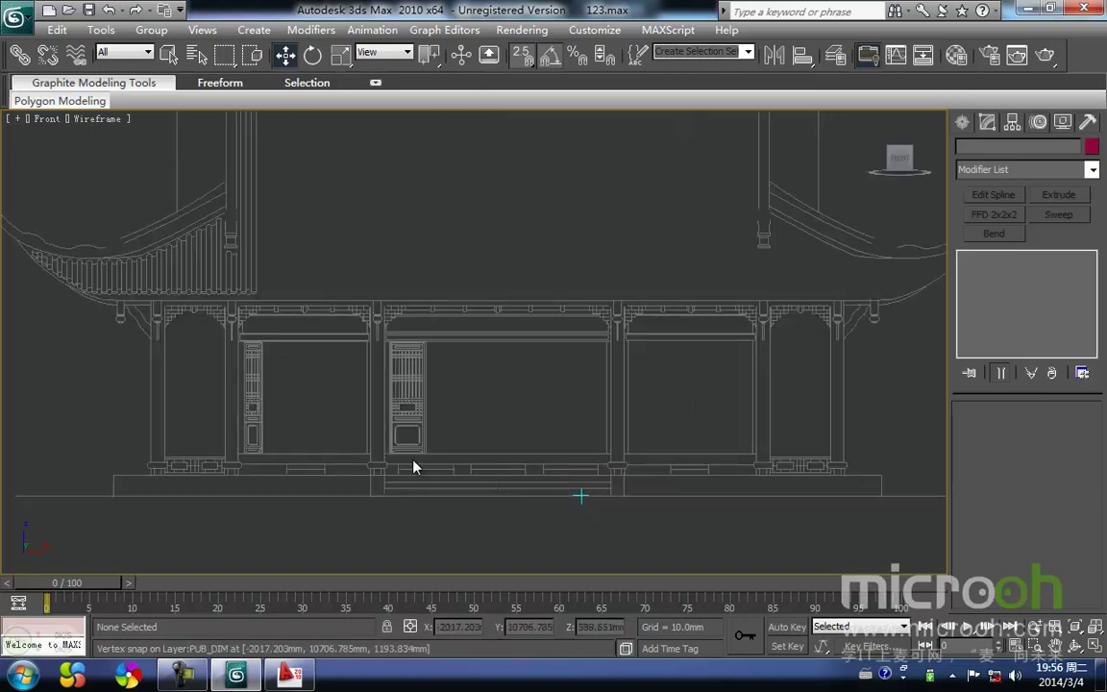
middle_click_drag(161, 489, 93, 492)
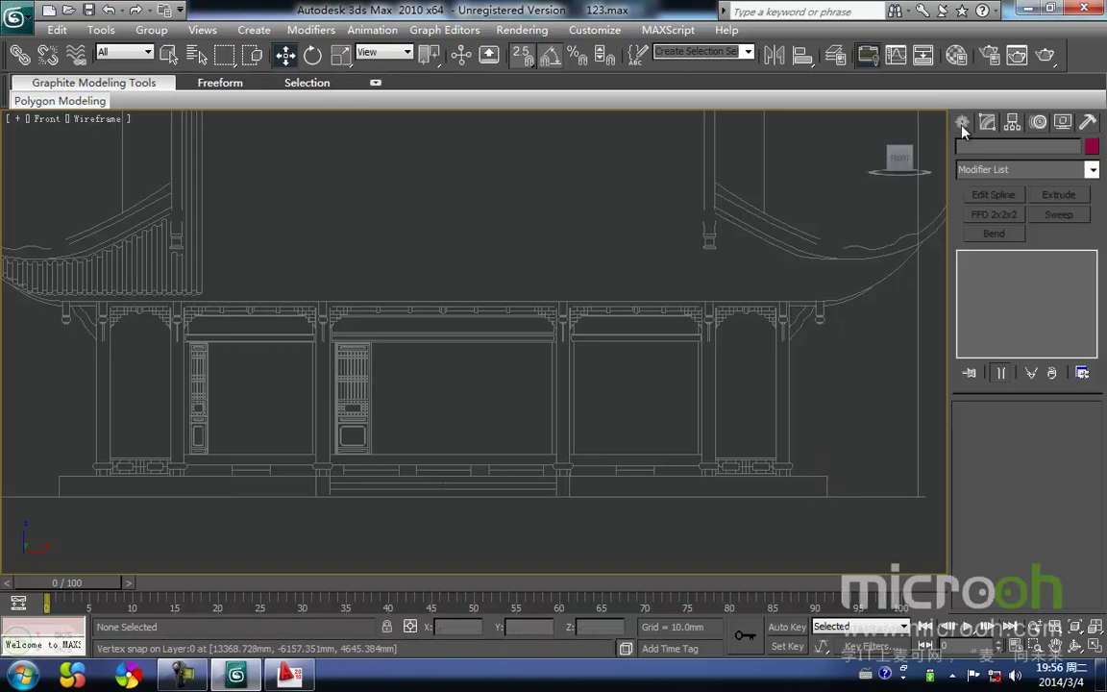
Step: Draw a spline rectangle over the platform base in the Front view with Start New Shape off, snapping to its outline
left_click(962, 123)
middle_click_drag(688, 446, 703, 442)
key("t")
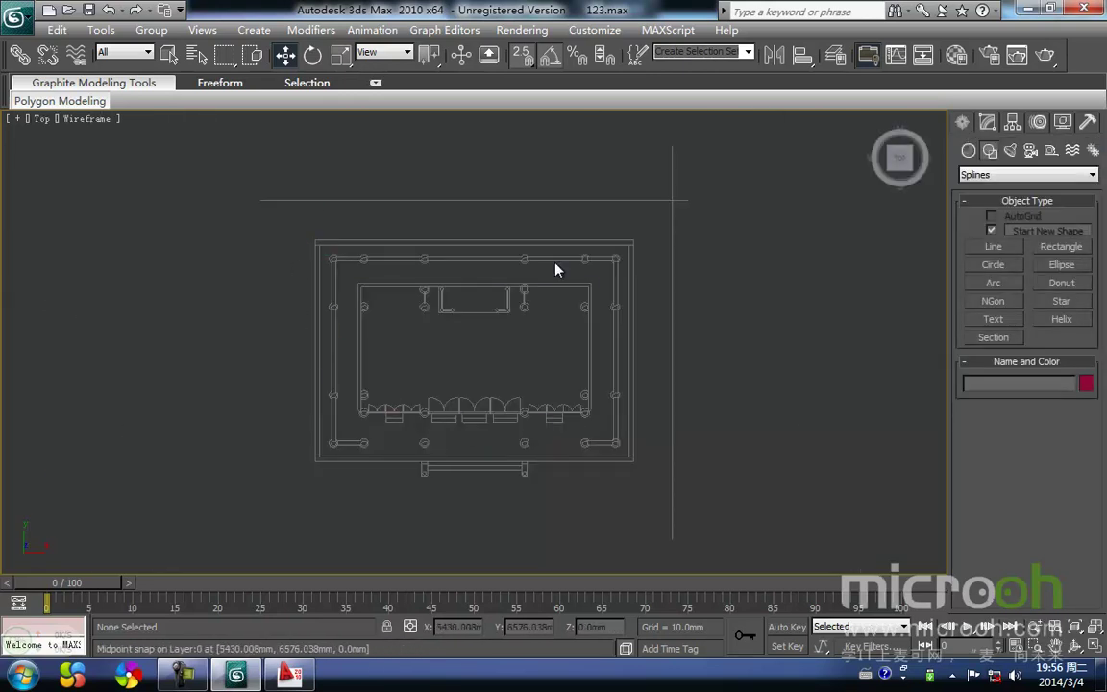
key("f")
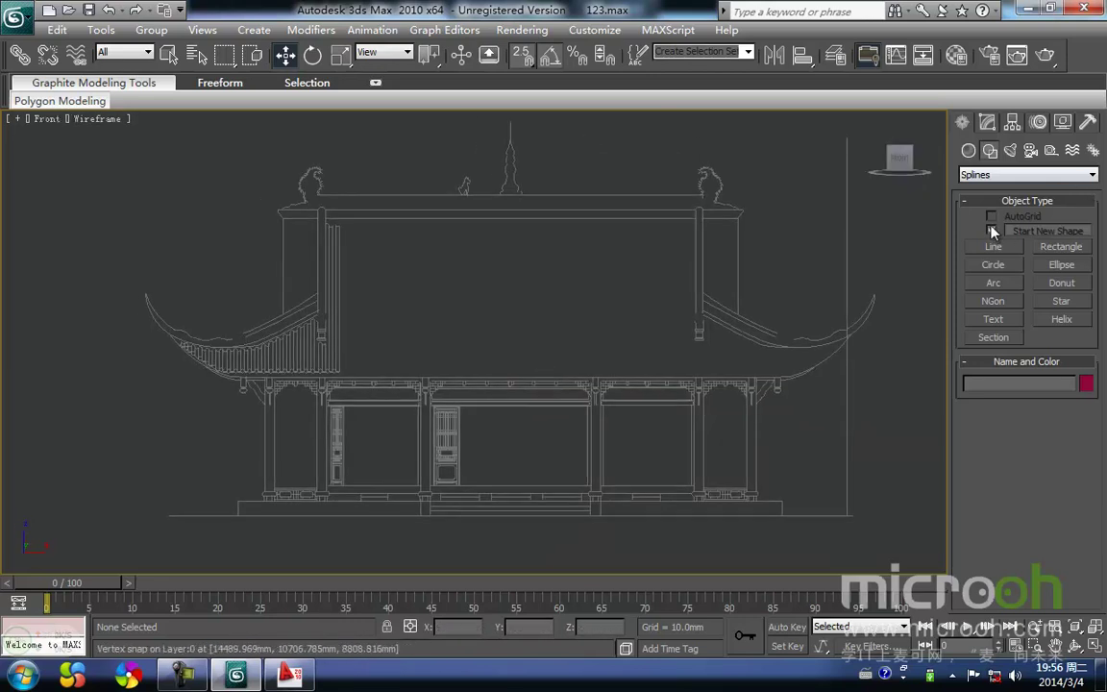
left_click(1061, 247)
middle_click_drag(488, 505, 368, 401)
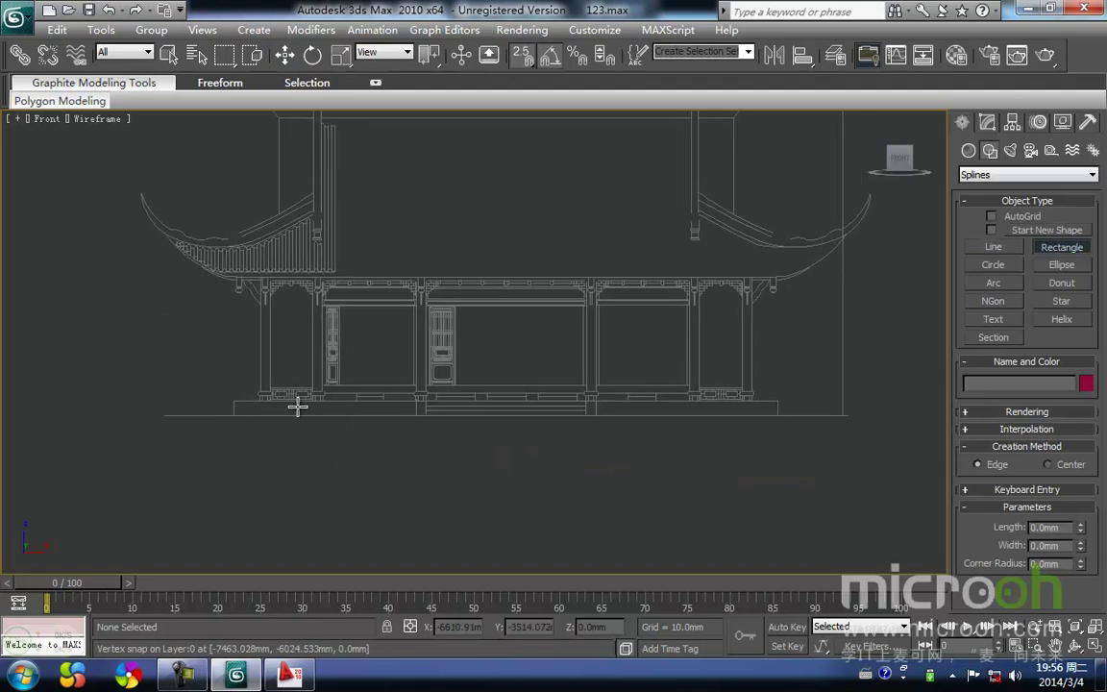
left_click_drag(228, 384, 781, 427)
scroll(780, 427, "up", 2)
key("w")
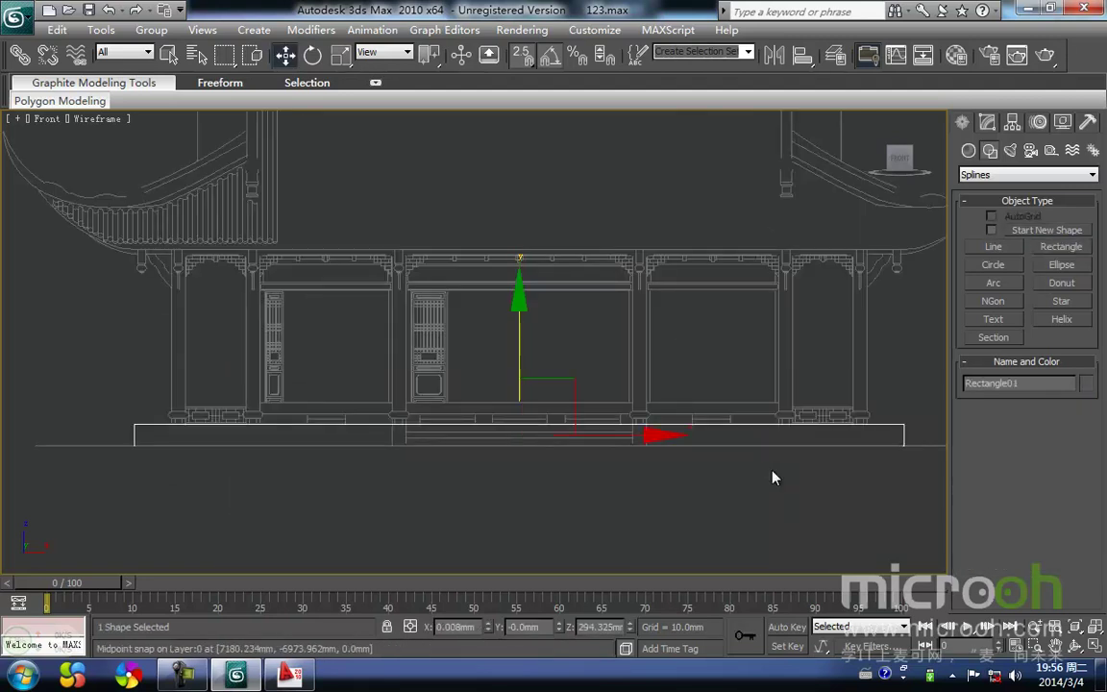
Step: Move the platform rectangle along Y in the Left view to near the platform's rear end, about 7392 mm
middle_click_drag(705, 402, 575, 392)
key("l")
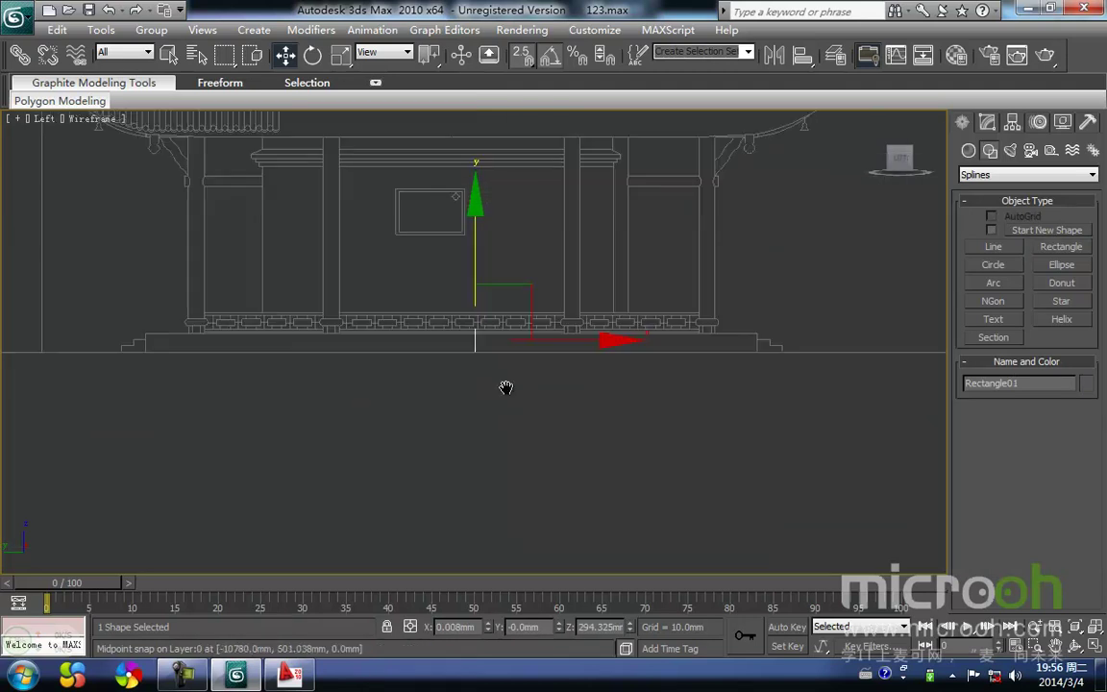
left_click_drag(581, 332, 270, 350)
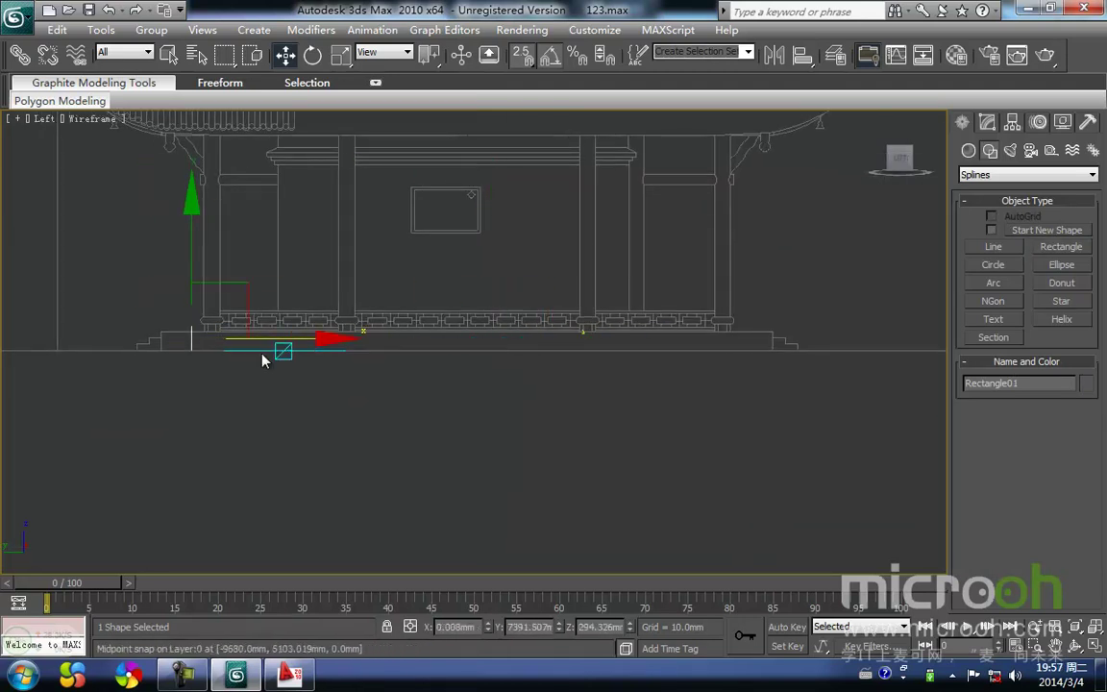
Step: Lock the selection on the platform rectangle and shift it along Y in the Left view near the platform's rear end
scroll(194, 353, "up", 3)
middle_click_drag(195, 351, 596, 370)
key("space")
left_click_drag(302, 385, 239, 381)
scroll(268, 367, "up", 2)
middle_click_drag(270, 366, 348, 348)
middle_click_drag(267, 367, 321, 351)
scroll(248, 343, "up", 4)
scroll(288, 346, "down", 3)
left_click_drag(384, 336, 446, 337)
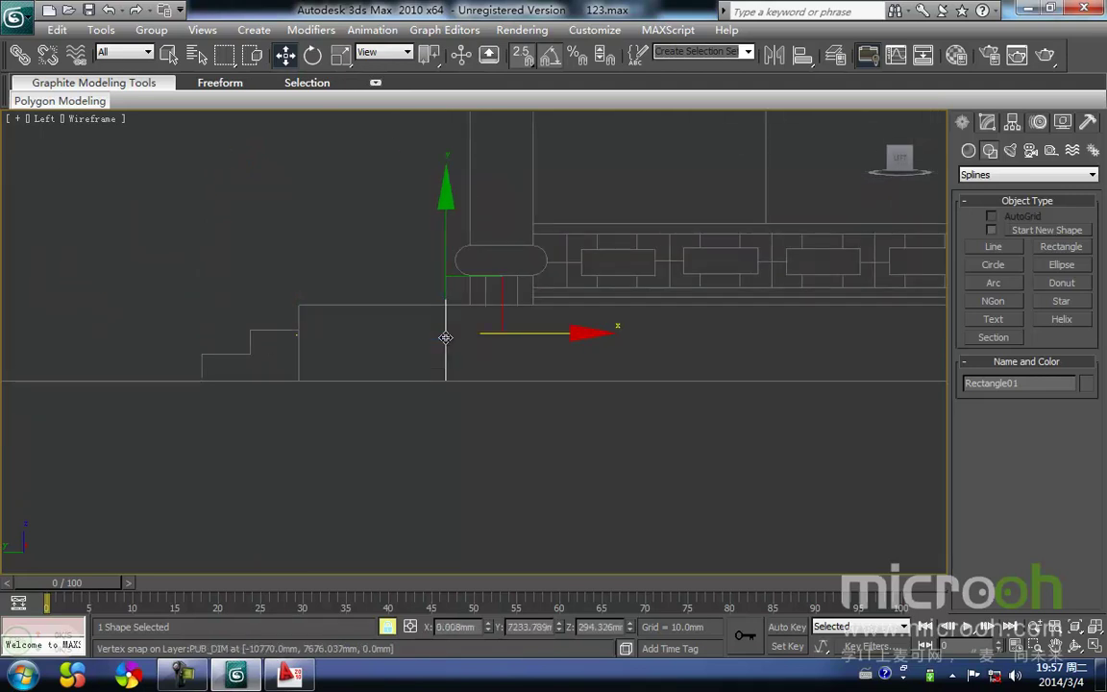
key("ctrl+x")
key("ctrl+x")
Step: Snap the platform rectangle to the platform's rear edge in the Left view, at Y about 8143 mm
scroll(469, 356, "down", 1)
middle_click_drag(446, 364, 351, 367)
key("f")
scroll(459, 358, "down", 3)
scroll(436, 351, "up", 2)
key("l")
key("z")
scroll(411, 366, "down", 6)
scroll(478, 340, "up", 2)
left_click_drag(516, 350, 173, 412)
left_click(985, 121)
scroll(291, 337, "down", 5)
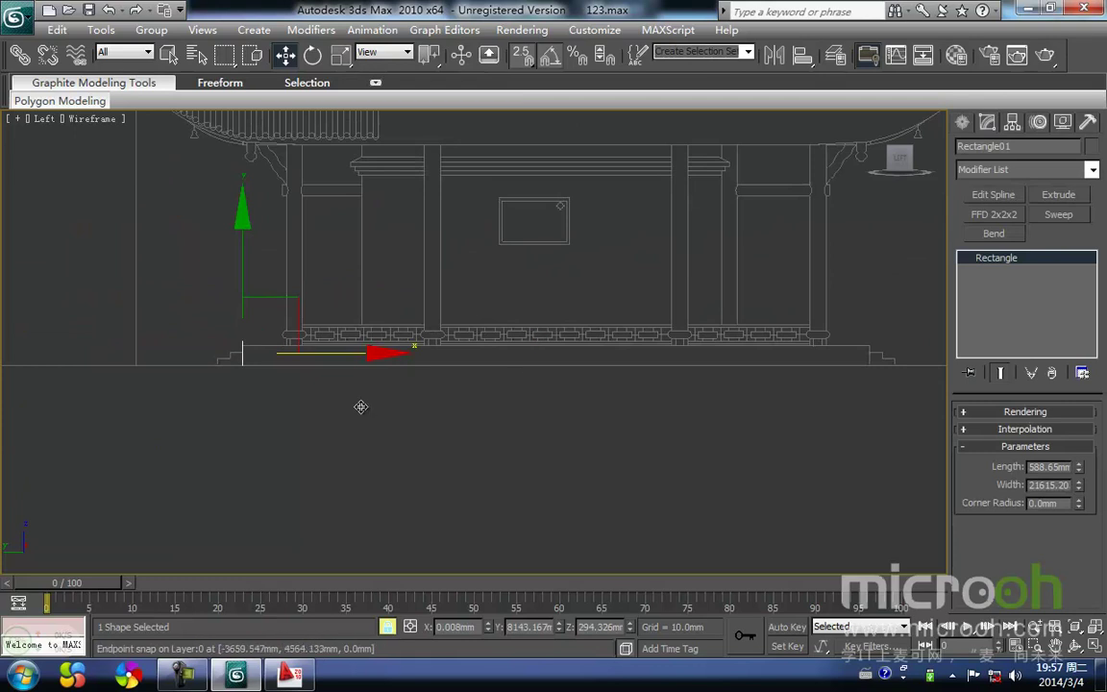
Step: Measure the platform's depth in the Left view with a temporary circle from rear to front edge, and delete the circle
left_click(962, 122)
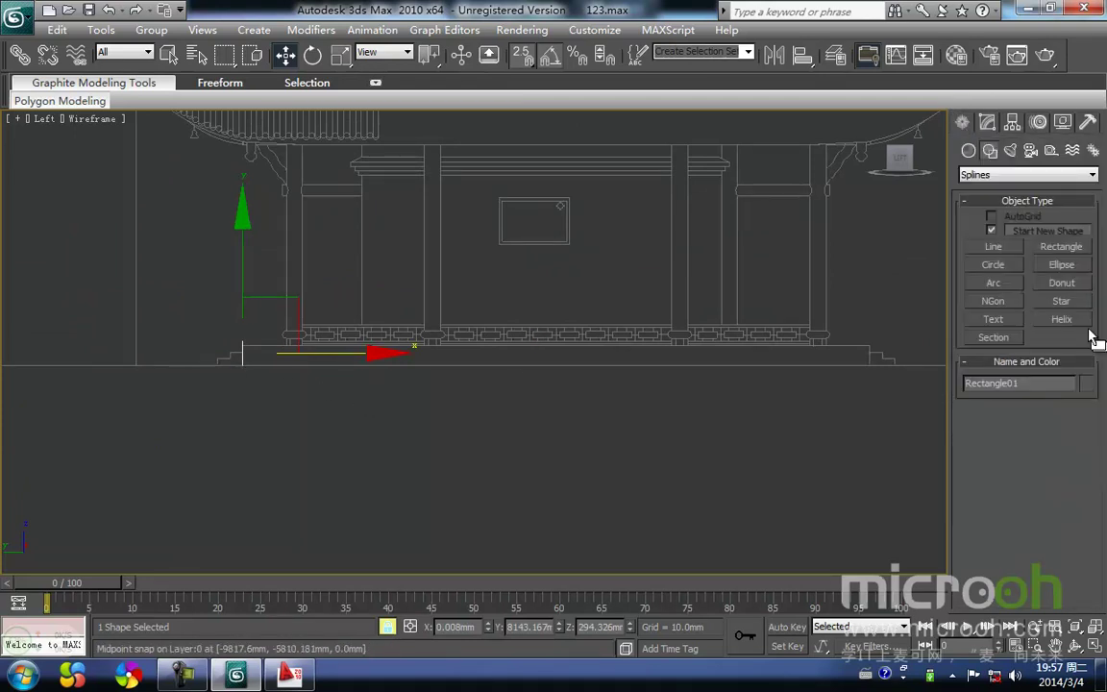
left_click(993, 264)
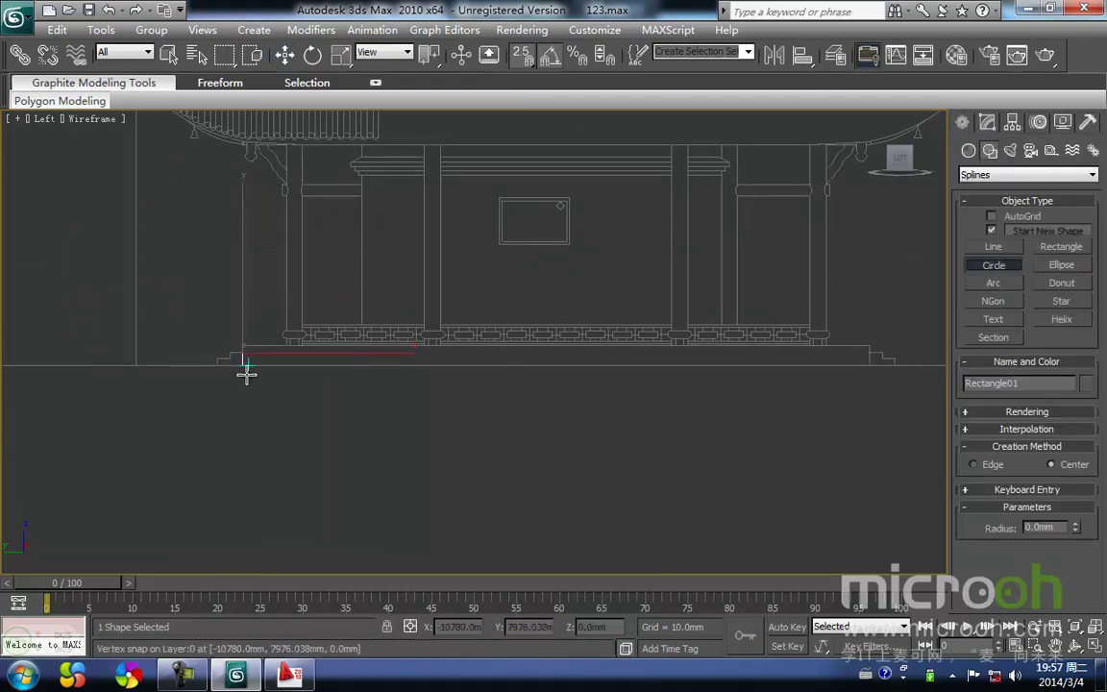
left_click_drag(240, 369, 868, 365)
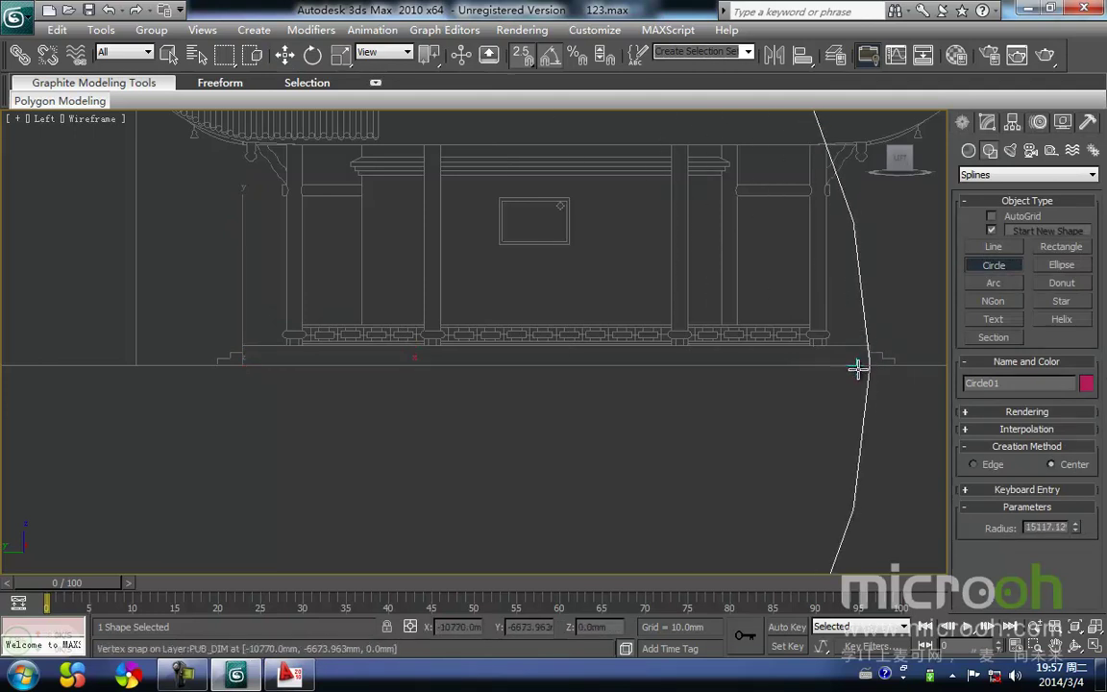
key("Delete")
right_click(370, 407)
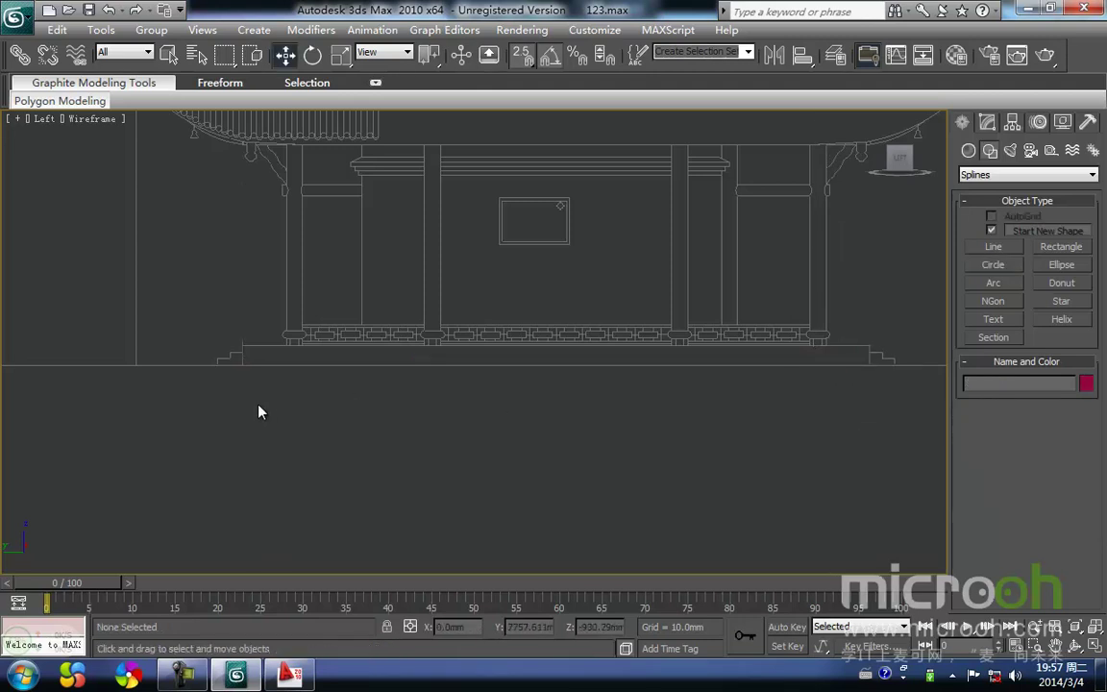
Step: Extrude the platform rectangle by 15117 mm
left_click(242, 357)
left_click(987, 123)
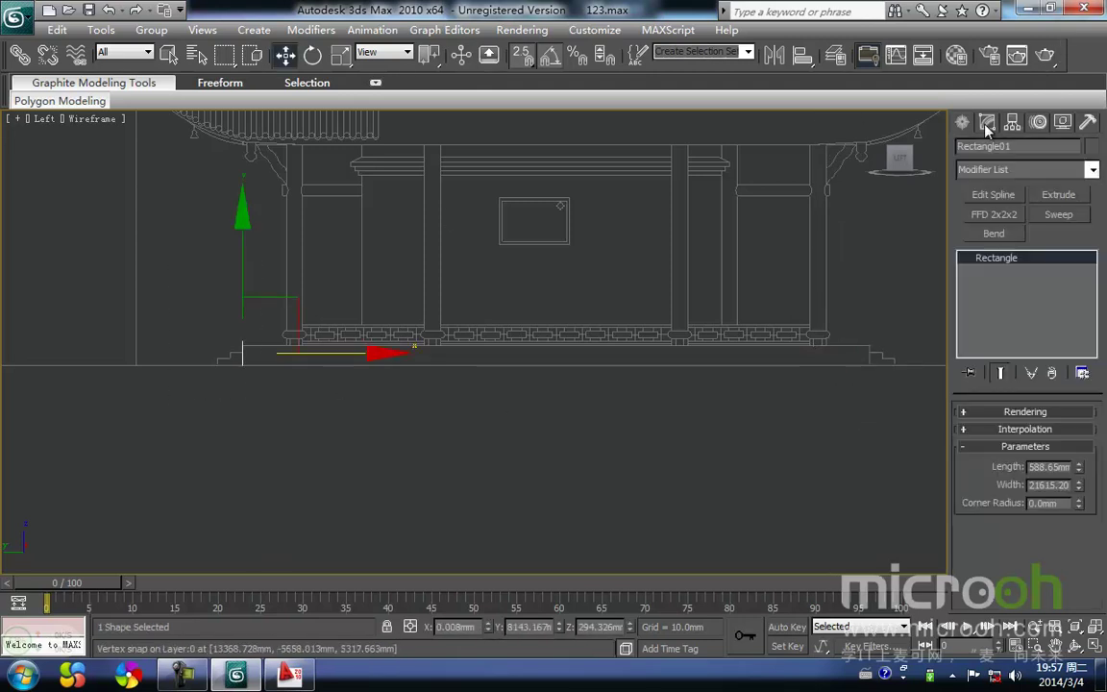
left_click(1058, 195)
left_click_drag(1062, 435, 815, 440)
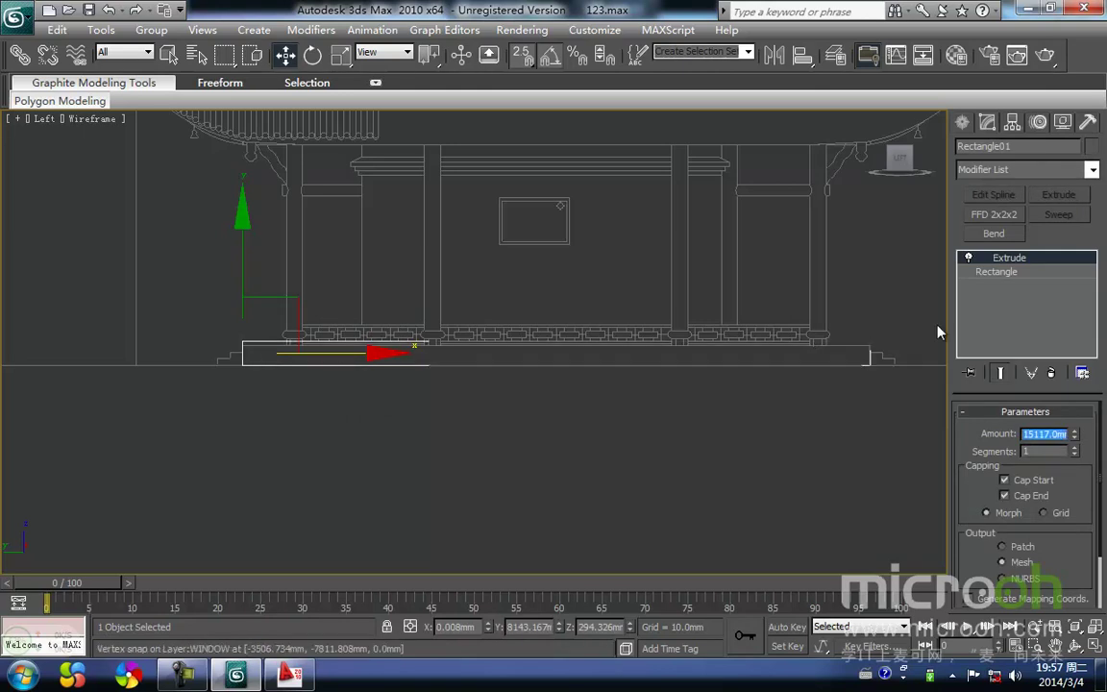
left_click(810, 429)
Step: Examine the extruded platform's front edge in the Left view and the stair area in the Front view
scroll(731, 413, "up", 2)
scroll(600, 401, "up", 2)
scroll(735, 361, "up", 2)
left_click_drag(629, 316, 630, 315)
middle_click_drag(630, 398, 619, 360)
key("f")
scroll(630, 395, "down", 4)
scroll(519, 346, "up", 2)
middle_click_drag(425, 334, 581, 309)
left_click(625, 341)
scroll(626, 307, "up", 3)
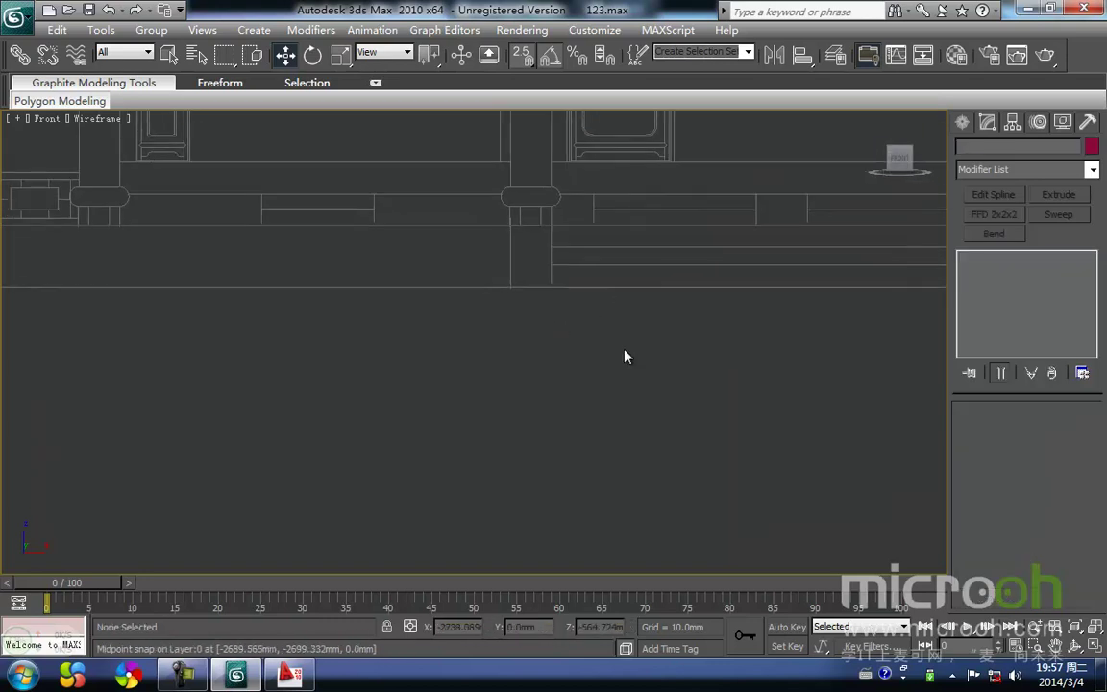
Step: Reselect the platform and examine it against the front stairs' plan in a shaded orthographic view and the wireframe Top view
left_click_drag(616, 210, 613, 211)
middle_click_drag(611, 225, 536, 304)
key("t")
middle_click_drag(506, 361, 519, 334)
key("F3")
mouse_move(486, 431)
middle_mouse_down("alt")
mouse_move(538, 413)
mouse_move(566, 336)
mouse_move(594, 341)
mouse_move(549, 349)
middle_mouse_up("alt")
scroll(522, 466, "up", 3)
middle_click_drag(514, 481, 495, 307)
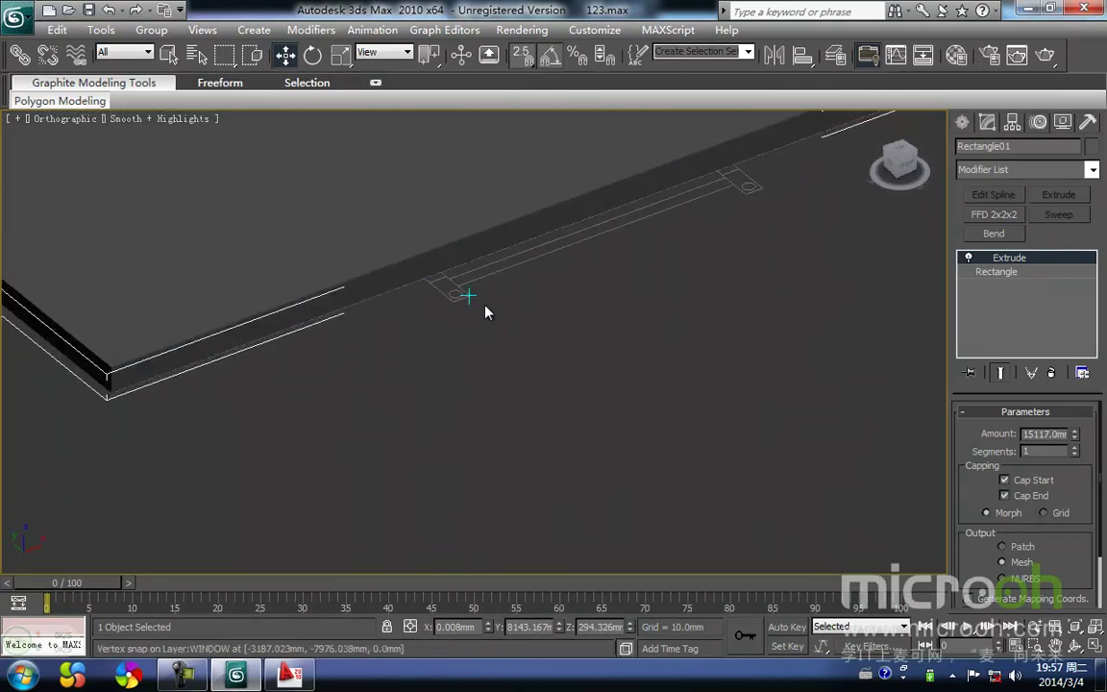
middle_click_drag(686, 222, 659, 261)
middle_click_drag(587, 297, 590, 255)
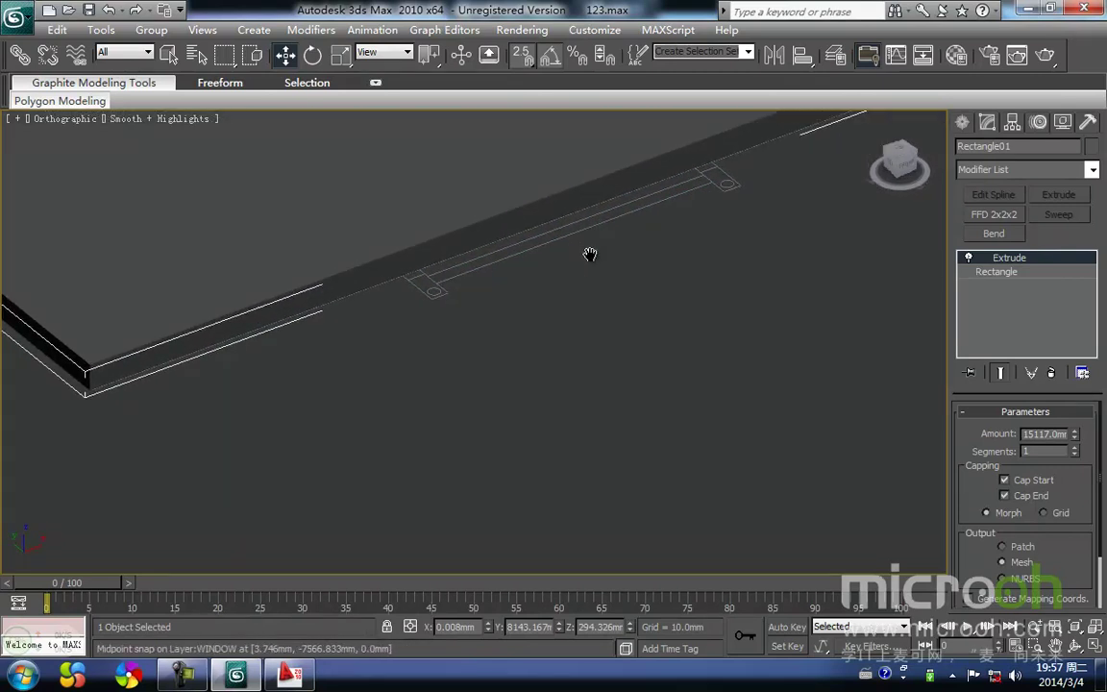
key("t")
scroll(539, 336, "down", 5)
middle_click_drag(502, 394, 450, 415)
scroll(522, 378, "up", 2)
key("F3")
scroll(471, 444, "up", 2)
right_click(452, 414, "ctrl")
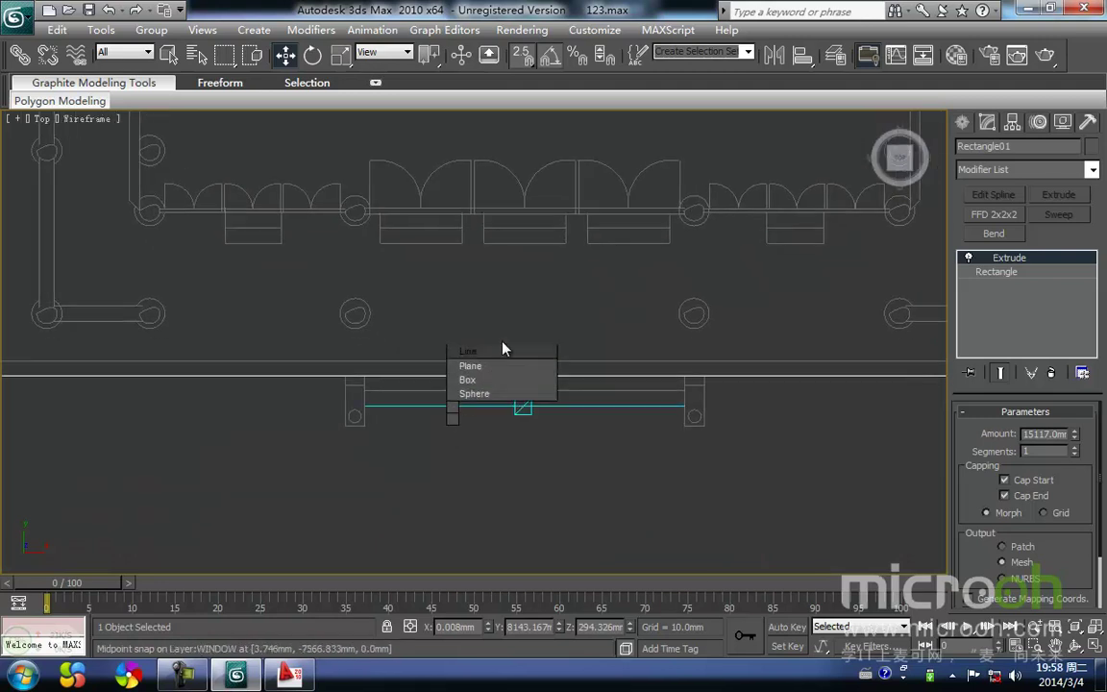
left_click(504, 325)
scroll(407, 408, "up", 4)
middle_click_drag(407, 408, 196, 339)
scroll(335, 385, "down", 2)
scroll(335, 385, "down", 2)
key("l")
scroll(598, 312, "up", 3)
middle_click_drag(610, 326, 402, 365)
scroll(568, 289, "up", 3)
middle_click_drag(565, 290, 520, 349)
middle_click_drag(415, 278, 482, 321)
right_click(531, 304)
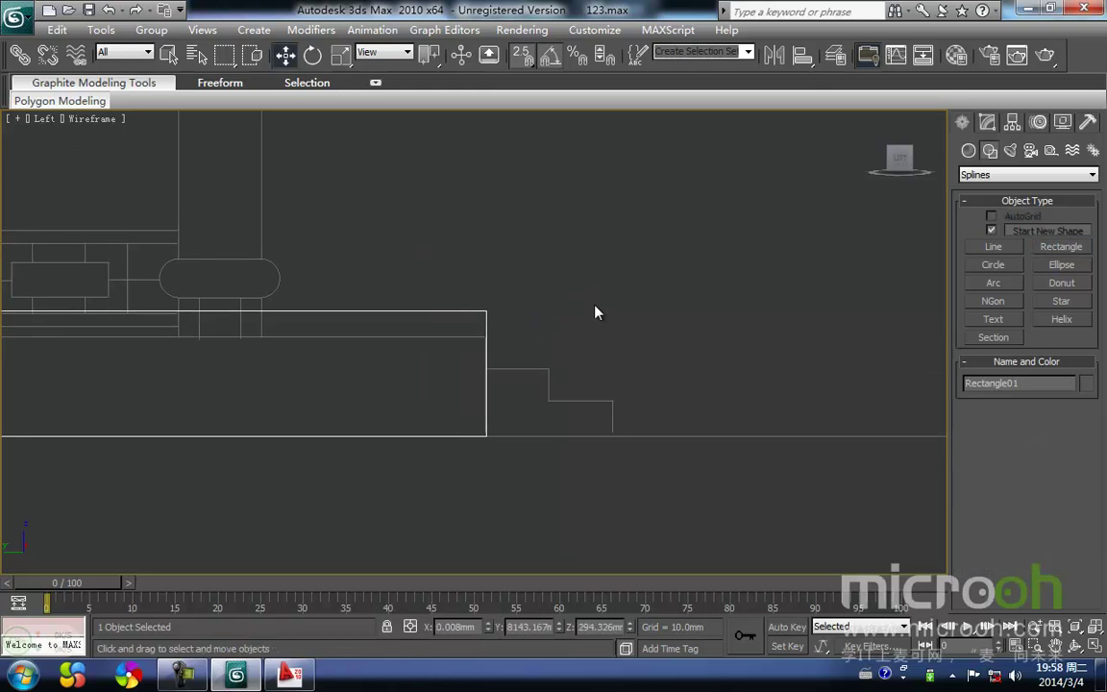
Step: Draw a rectangle about 6374 by 381 mm over the front stairs in the Front view, snapping to their outline
scroll(527, 309, "down", 3)
scroll(446, 359, "down", 1)
middle_click_drag(447, 358, 659, 348)
scroll(523, 364, "up", 2)
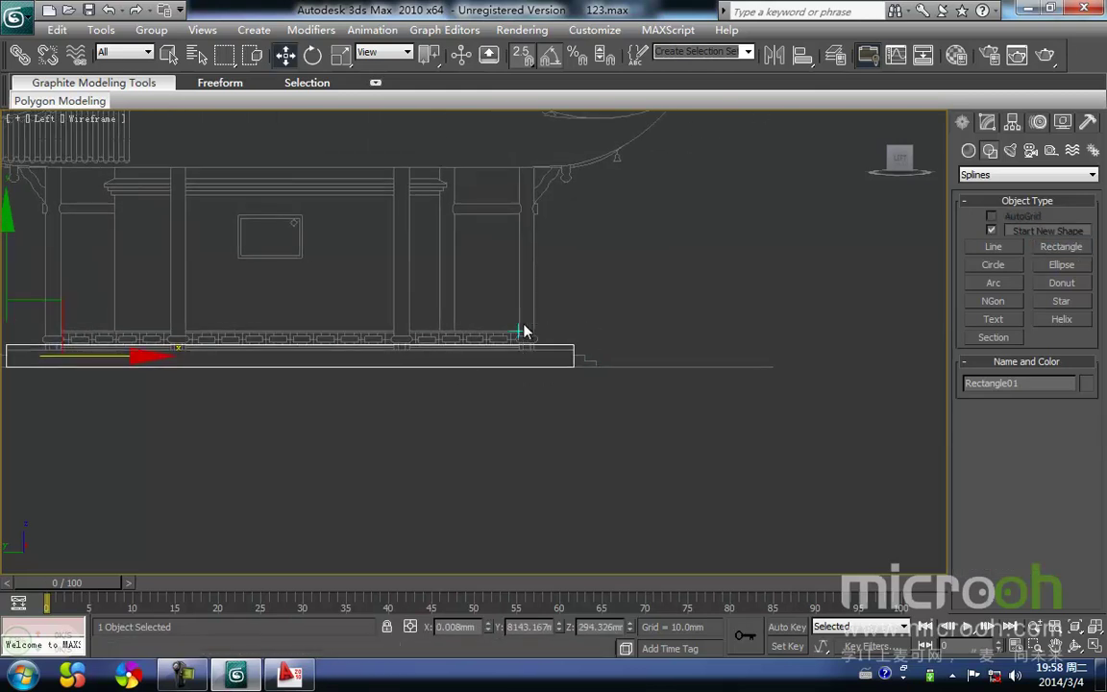
scroll(514, 390, "up", 3)
key("f")
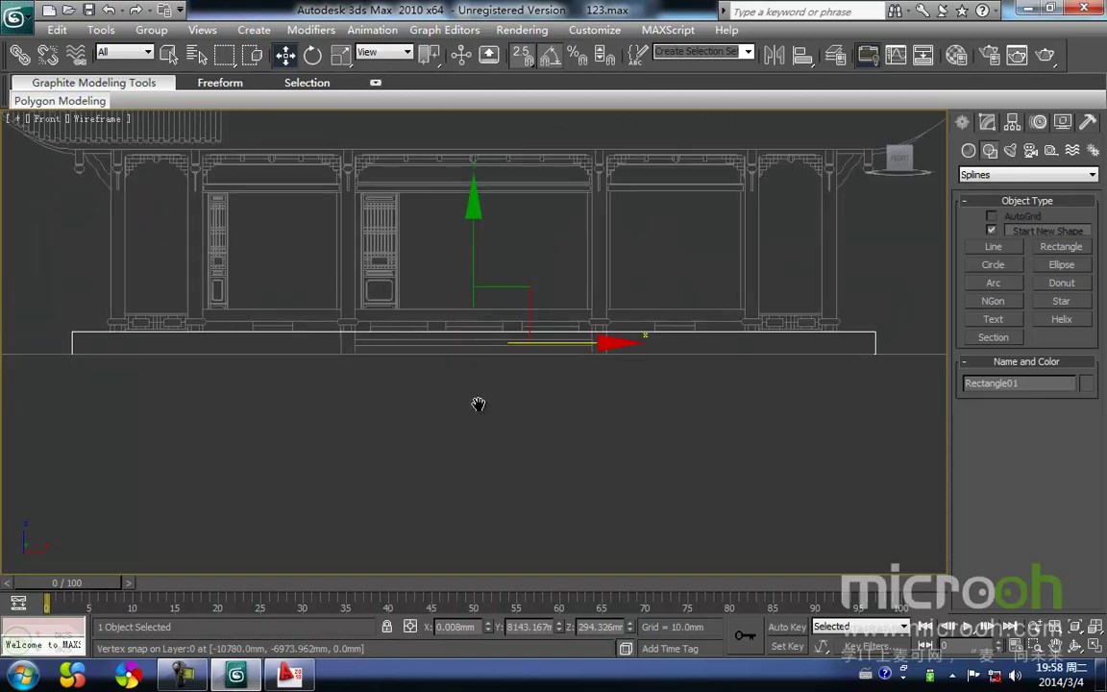
middle_click_drag(485, 403, 478, 405)
scroll(326, 324, "up", 3)
middle_click_drag(315, 331, 359, 324)
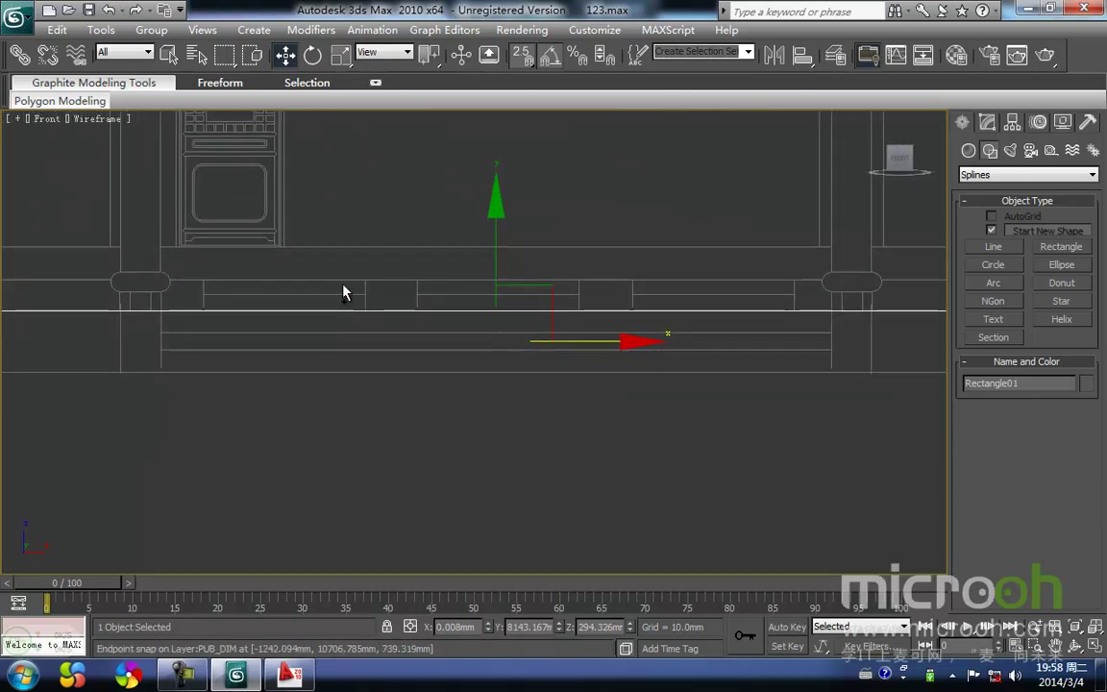
left_click(381, 180)
middle_click_drag(298, 329, 265, 312)
scroll(275, 330, "down", 2)
left_click_drag(214, 317, 686, 362)
key("w")
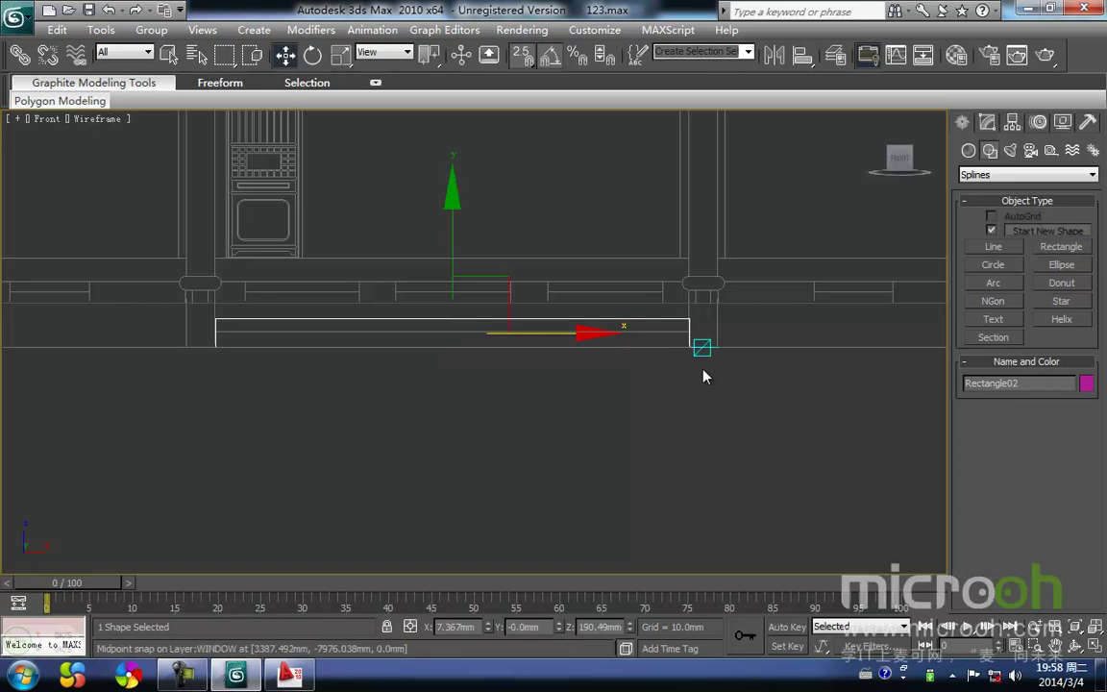
Step: Check the stair rectangle's lower corner against the front elevation lines in the Front view
scroll(695, 375, "up", 4)
middle_click_drag(668, 373, 365, 408)
left_click(565, 407)
left_click_drag(619, 410, 546, 312)
middle_click_drag(430, 354, 498, 346)
scroll(505, 350, "down", 2)
left_click(567, 387)
left_click(611, 354)
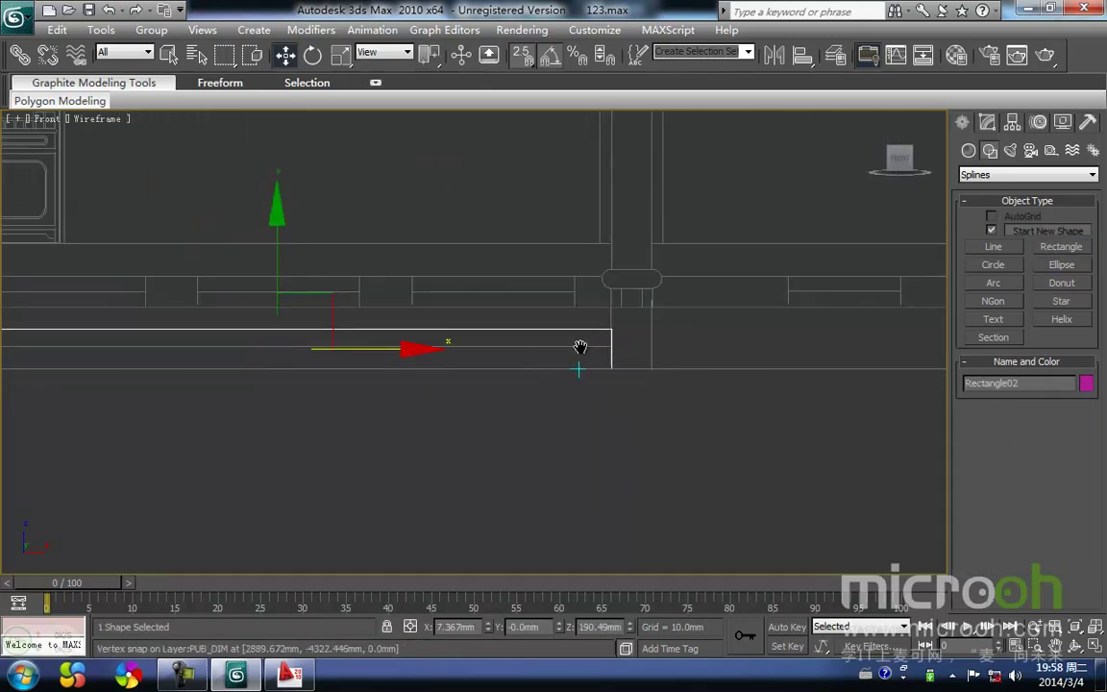
Step: Lock the selection and move the stair rectangle along Y in the Top view to the platform's front edge, about -6969 mm
key("t")
scroll(384, 412, "down", 5)
middle_click_drag(384, 404, 400, 318)
key("space")
left_click_drag(490, 180, 477, 300)
scroll(439, 364, "up", 8)
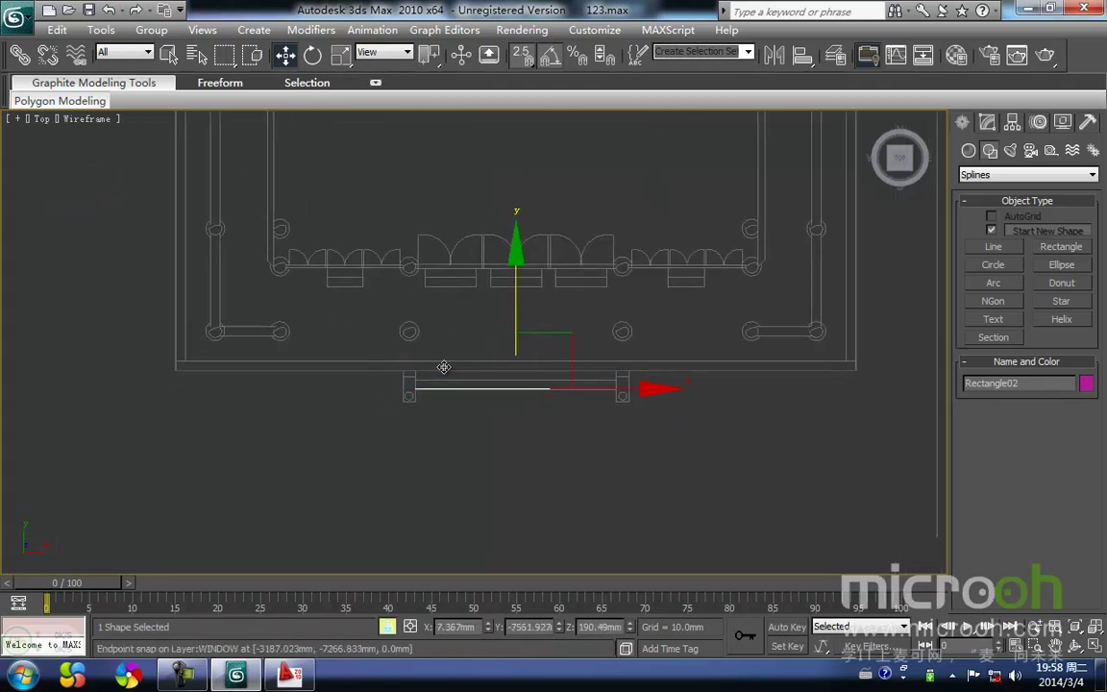
left_click_drag(404, 422, 413, 366)
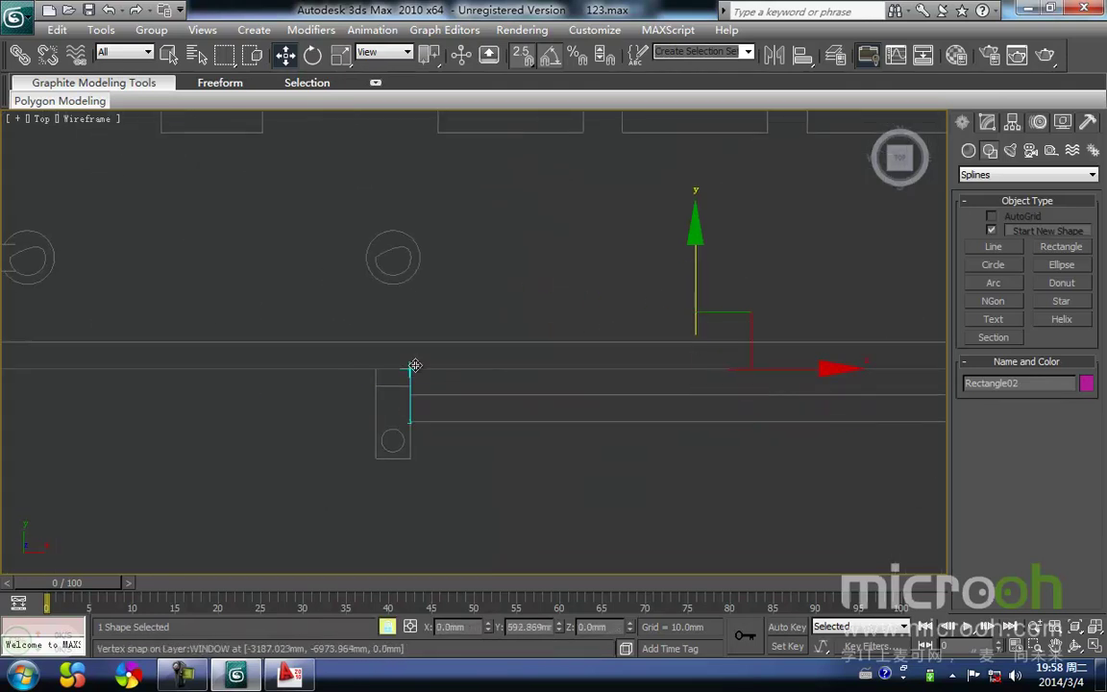
Step: Extrude the stair rectangle by 300 mm to form the upper step
left_click(987, 123)
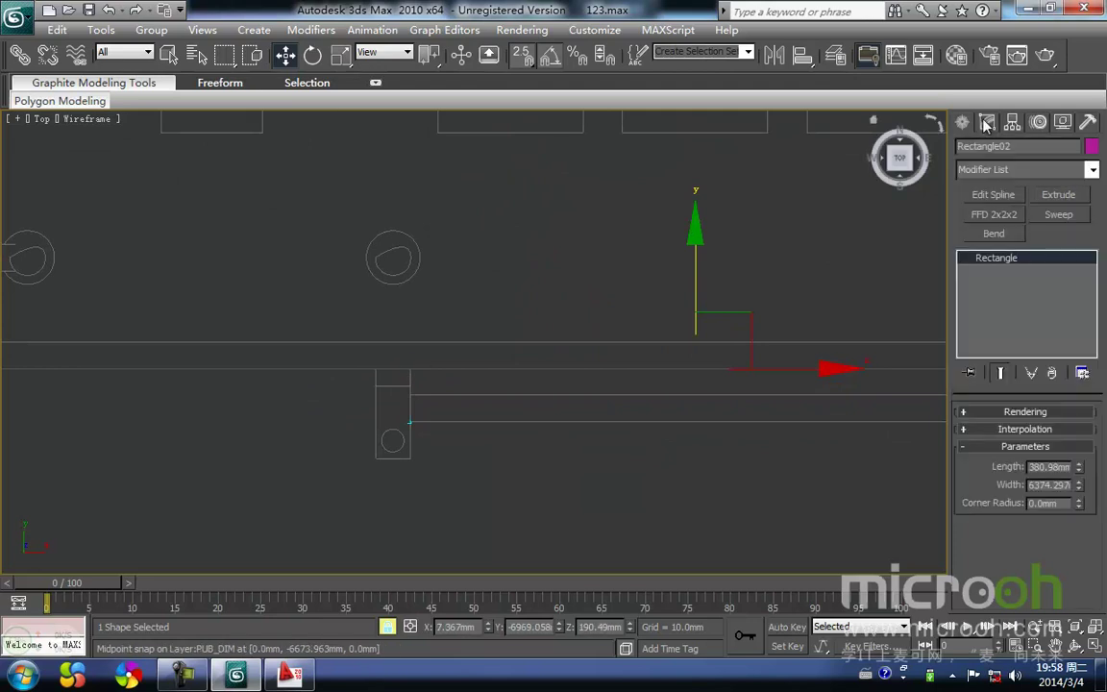
left_click(1057, 196)
right_click(1075, 434)
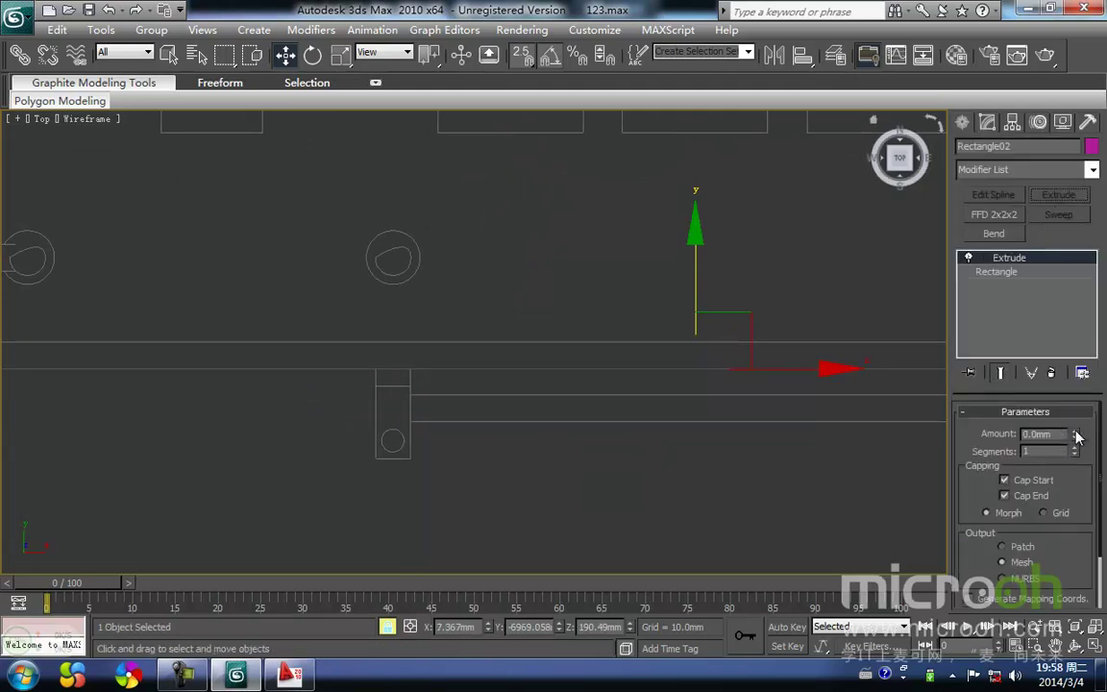
left_click_drag(1064, 433, 832, 431)
type("300")
key("Return")
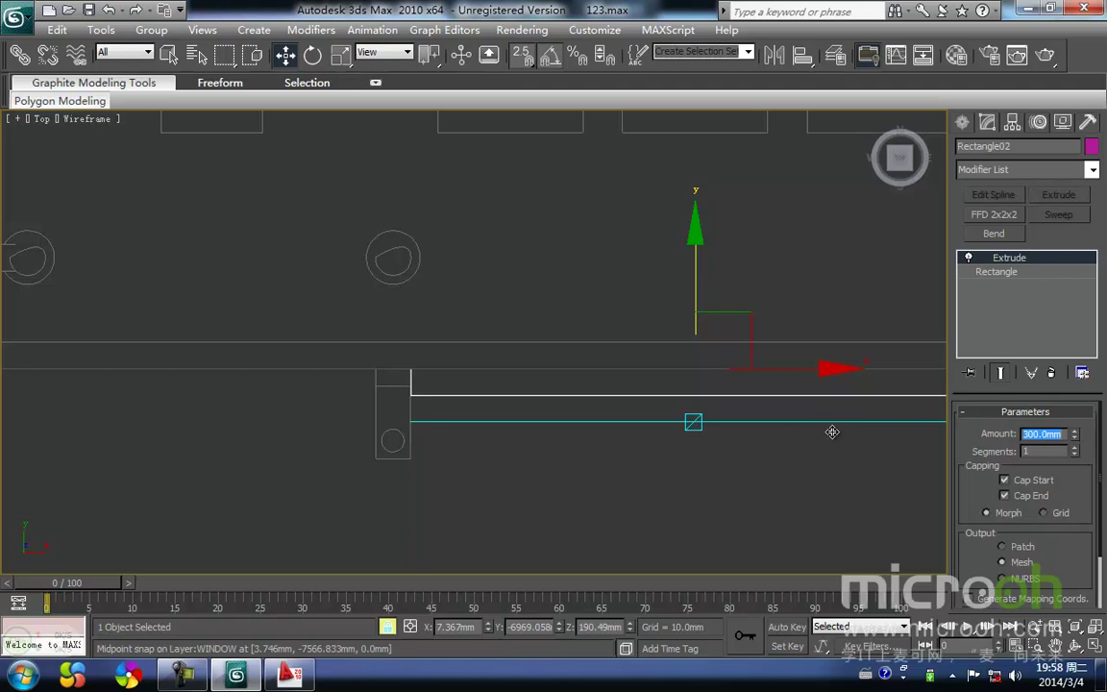
Step: Inspect the upper step in a shaded orthographic view, reselect it and return to the wireframe Top view
scroll(556, 309, "down", 2)
key("F3")
middle_click_drag(521, 401, 540, 442, "alt")
left_click(540, 447)
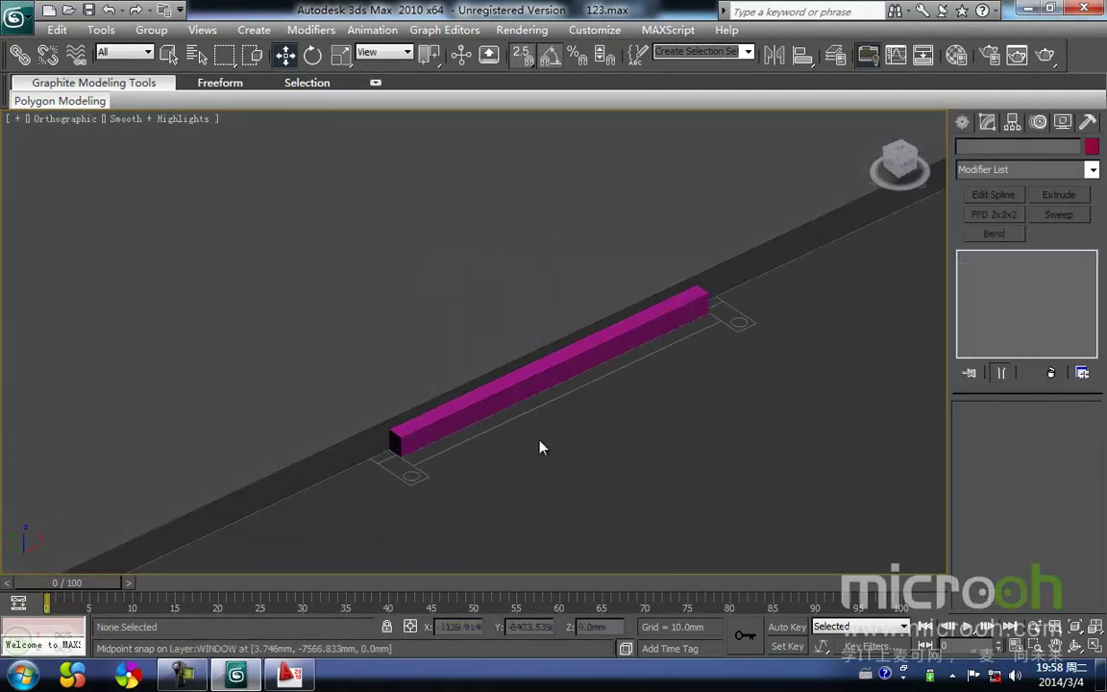
left_click(490, 407)
key("t")
key("F3")
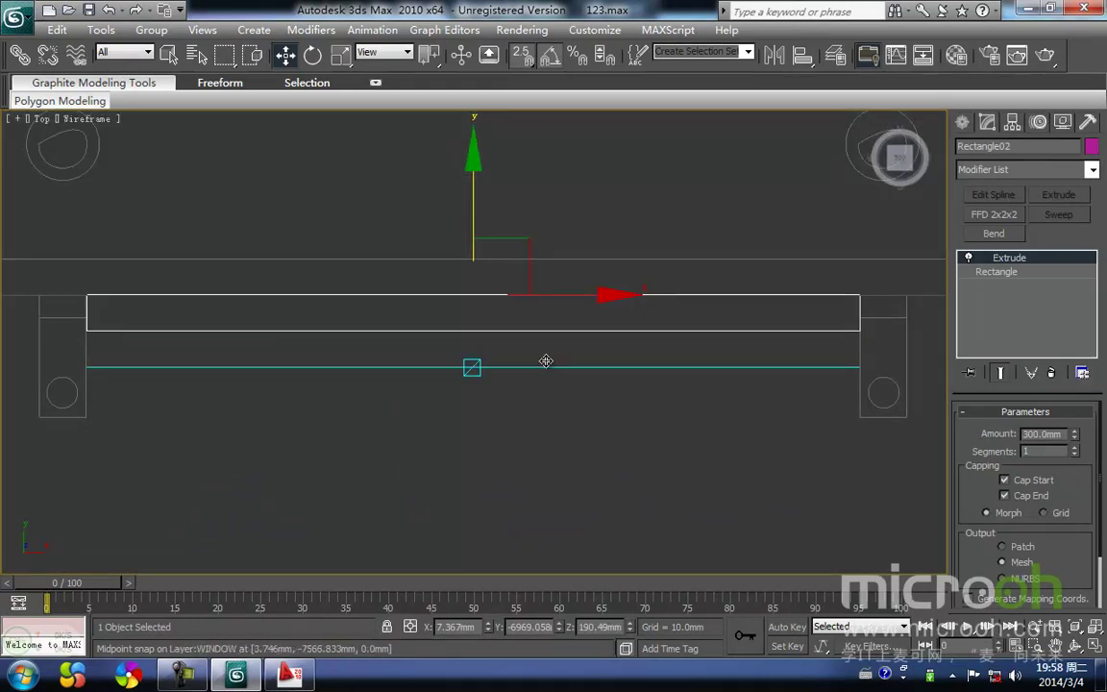
Step: Draw a rectangle about 6382 by 298 mm over the lower step in the Top view, in front of the upper step
left_click(963, 123)
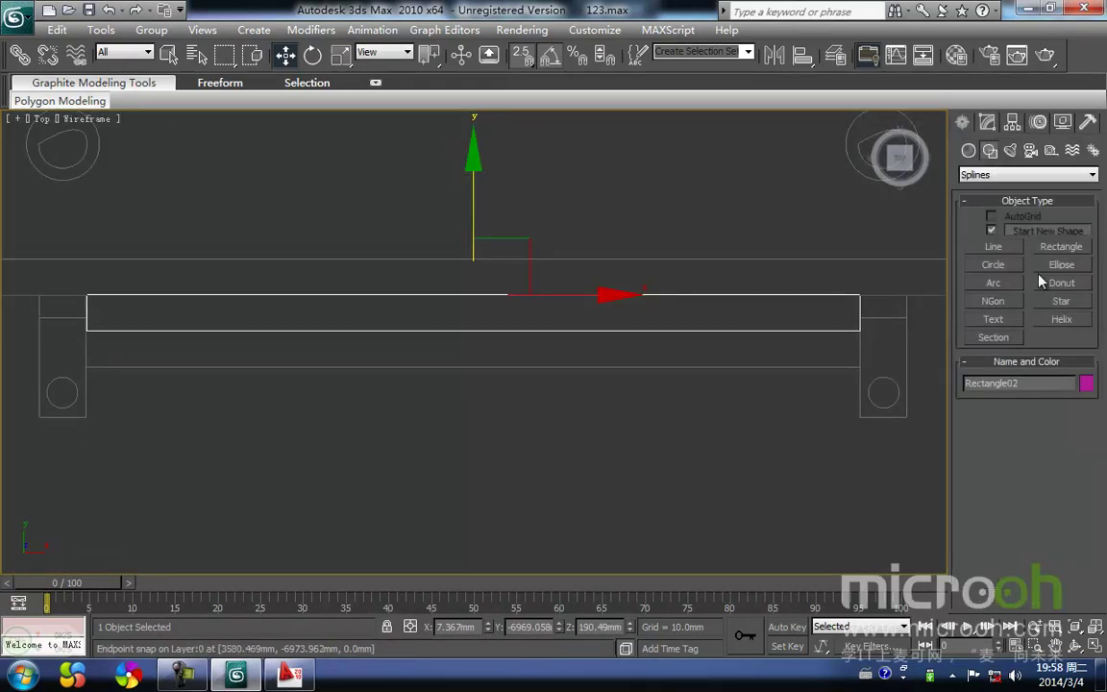
left_click(1047, 249)
left_click_drag(87, 366, 865, 329)
middle_click_drag(656, 329, 623, 346)
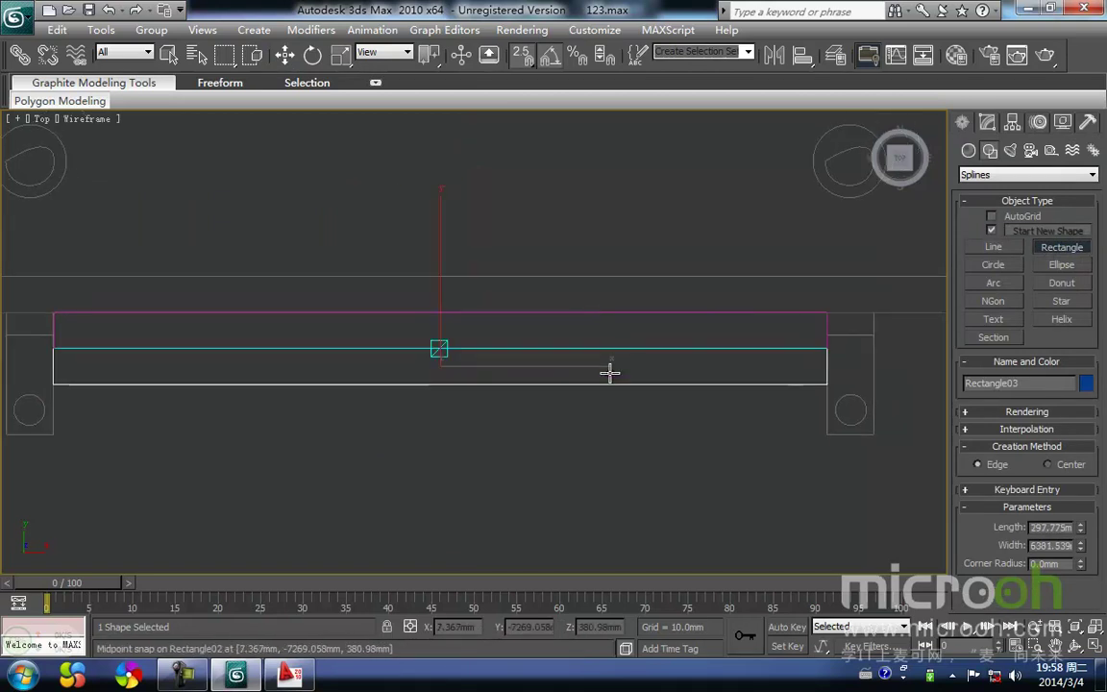
key("w")
key("f")
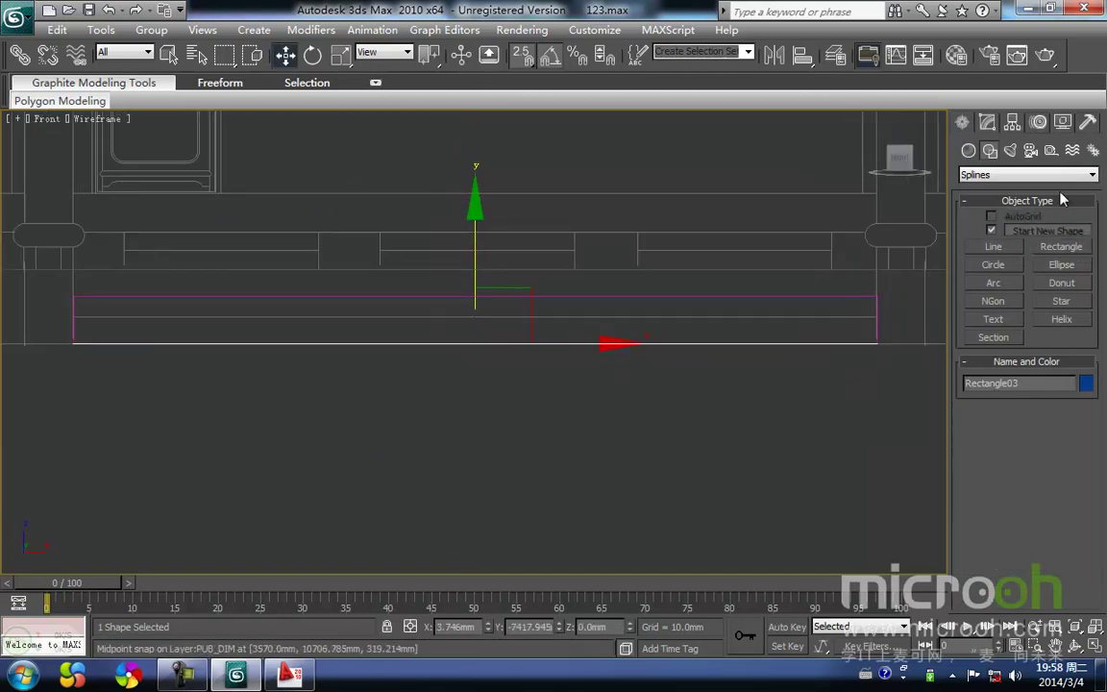
Step: Extrude the lower step's rectangle by 150 mm, discarding the mistaken Edit Spline modifier
left_click(988, 125)
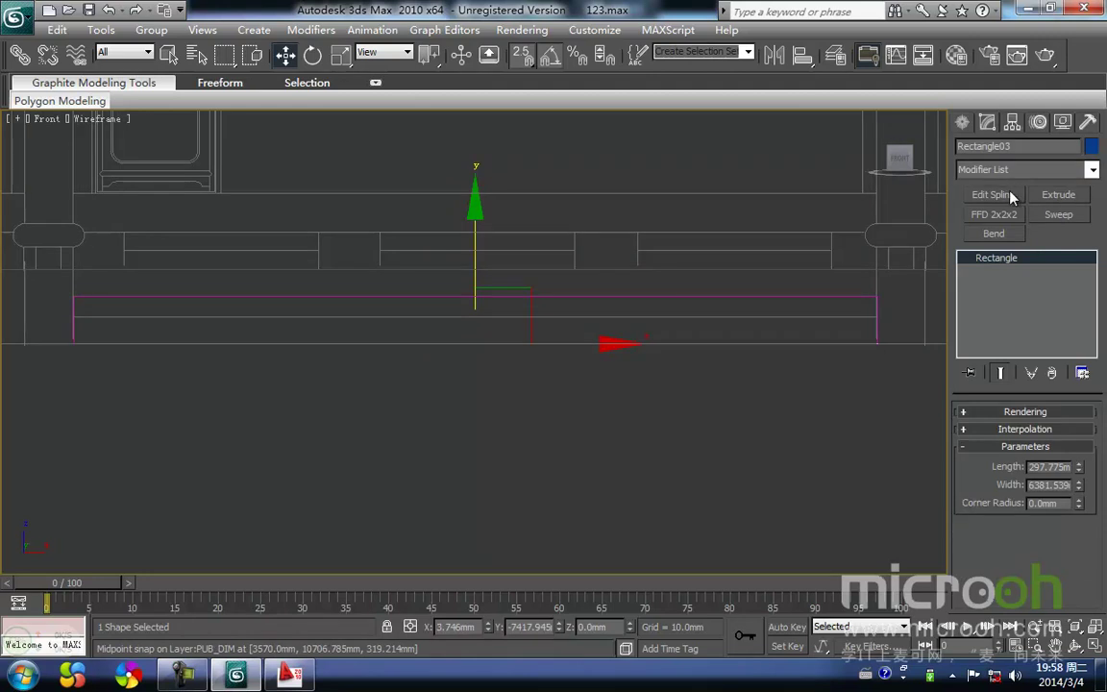
left_click(1012, 196)
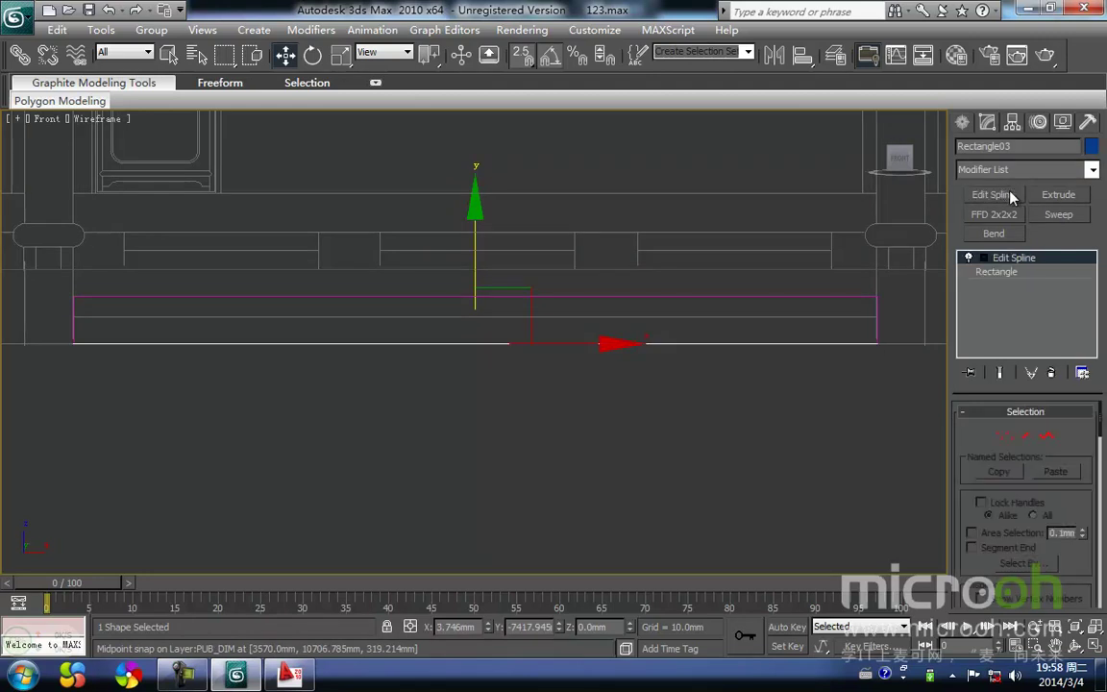
left_click(1051, 373)
left_click(1059, 195)
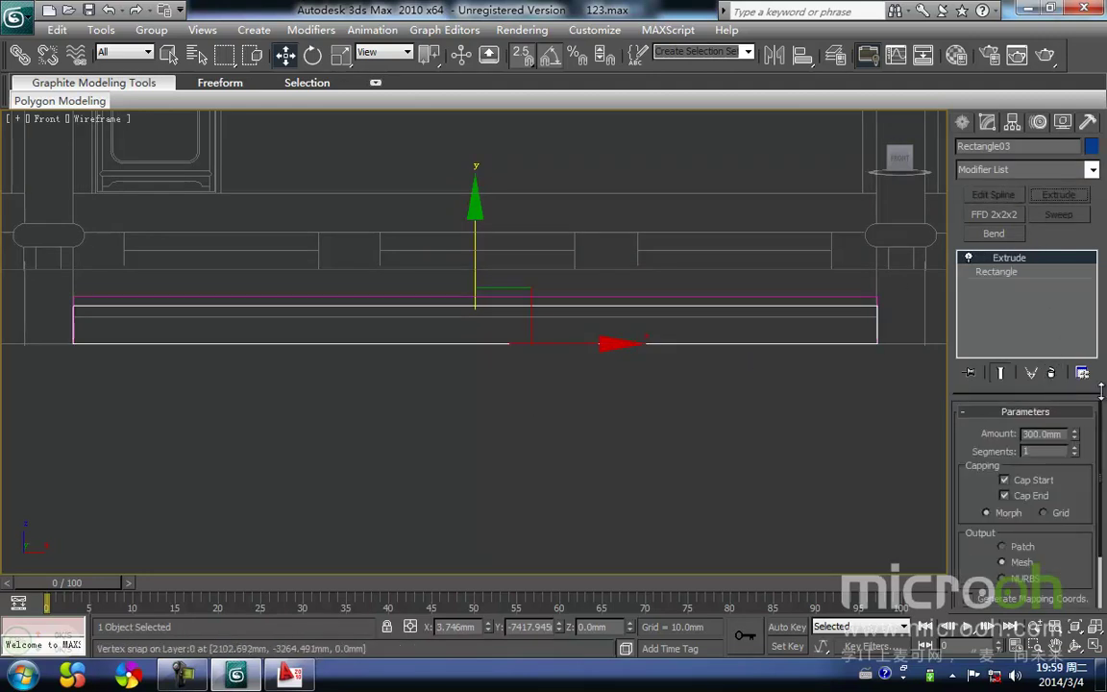
type("150")
key("Return")
Step: Raise the lower step's extrusion to 180, 200 and finally 210 mm to match its line in the front elevation
type("180")
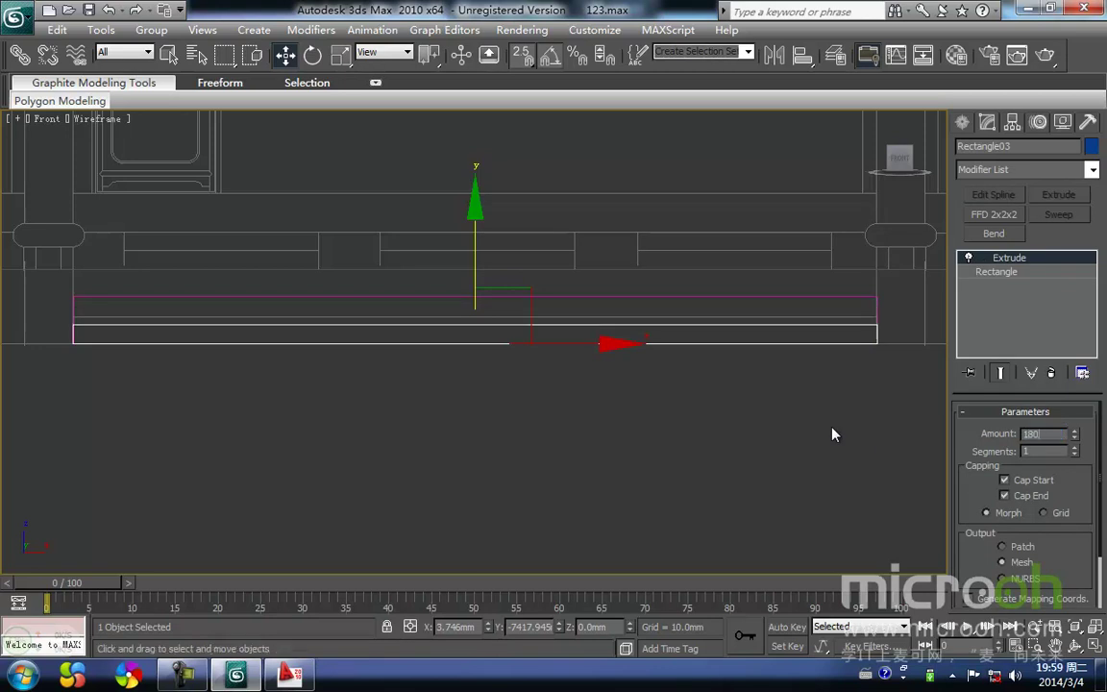
key("Return")
type("200")
key("Return")
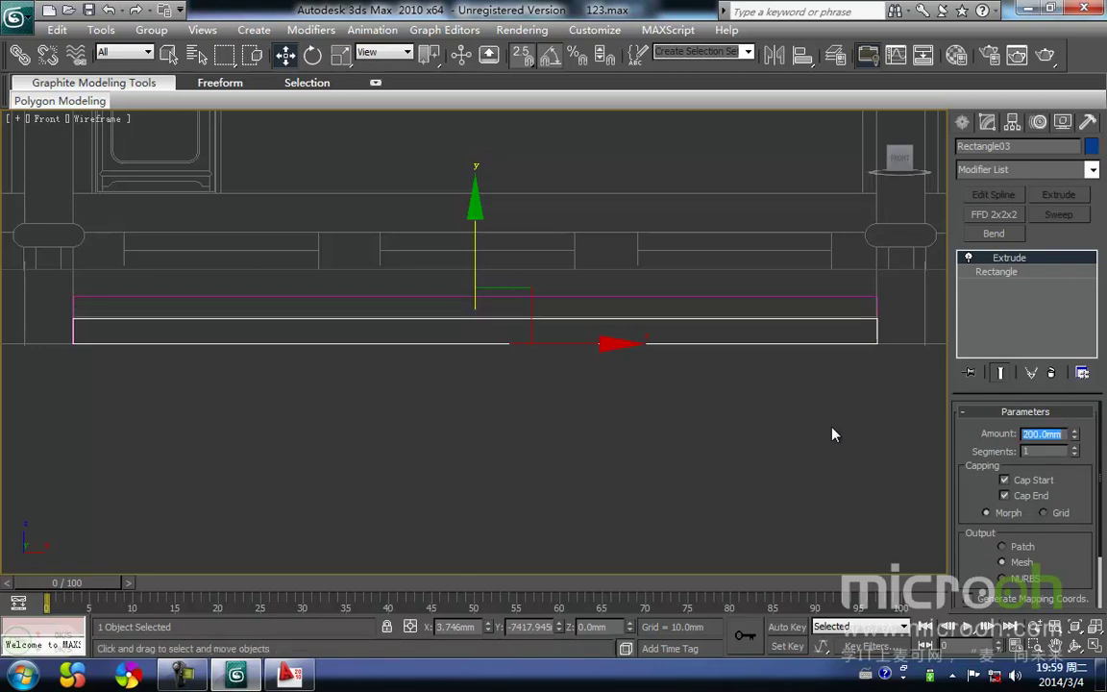
type("210")
key("Return")
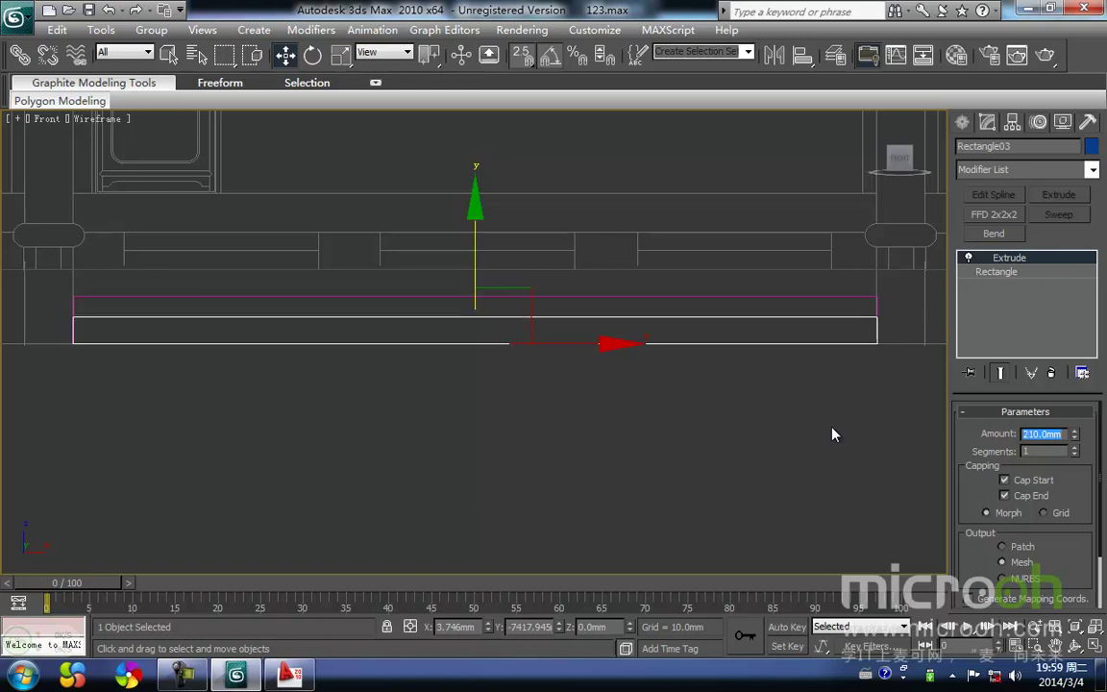
scroll(405, 371, "up", 3)
scroll(192, 319, "up", 2)
middle_click_drag(192, 319, 541, 342)
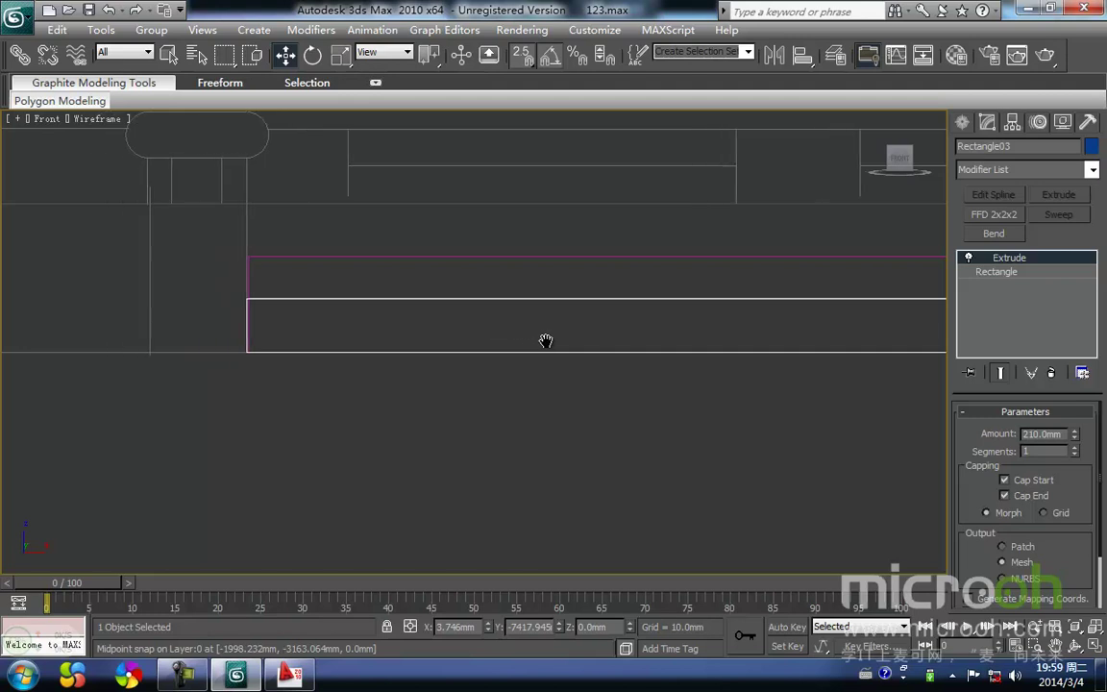
Step: Inspect both steps against the platform in the shaded orthographic and Front views
scroll(481, 340, "down", 3)
middle_click_drag(368, 346, 560, 339)
scroll(498, 345, "down", 2)
scroll(499, 344, "up", 2)
middle_click_drag(492, 343, 449, 365)
middle_click_drag(601, 361, 339, 344)
middle_click_drag(377, 397, 447, 405, "alt")
scroll(519, 459, "up", 2)
left_click(447, 405)
scroll(415, 403, "down", 2)
mouse_move(382, 388)
middle_mouse_down()
mouse_move(356, 395)
mouse_move(445, 395)
mouse_move(370, 414)
middle_mouse_up()
key("F3")
scroll(384, 393, "down", 2)
scroll(423, 402, "down", 2)
middle_click_drag(426, 333, 314, 173)
scroll(445, 356, "down", 2)
scroll(447, 333, "up", 2)
scroll(390, 402, "down", 2)
key("f")
key("z")
scroll(351, 322, "up", 3)
middle_click_drag(179, 257, 492, 289)
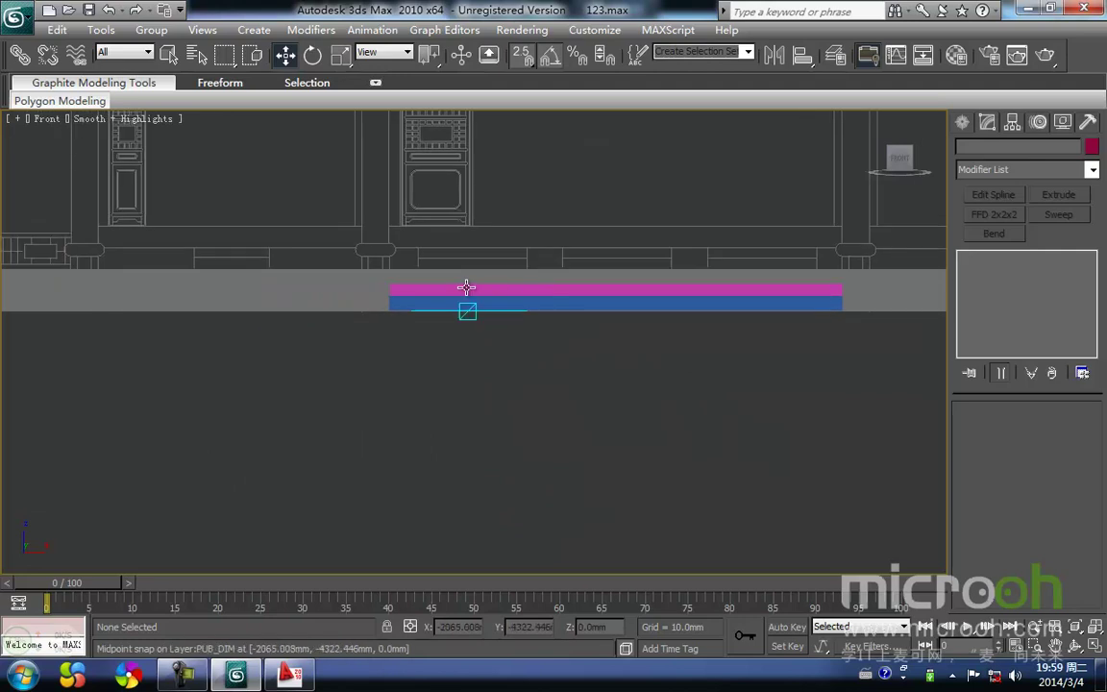
Step: Save the scene and switch to the Top view
scroll(473, 303, "down", 2)
scroll(350, 334, "down", 2)
middle_click_drag(428, 248, 509, 470)
key("ctrl+s")
scroll(541, 450, "up", 2)
key("t")
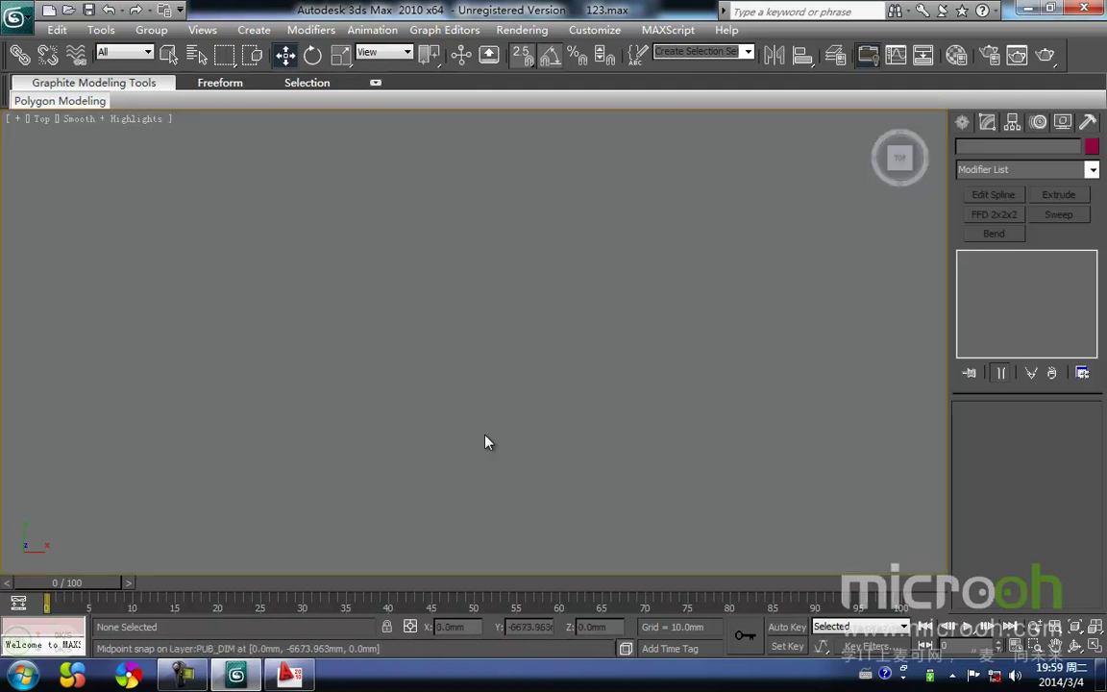
Step: Select the platform and both steps together and name the first material slot 台阶
left_click_drag(536, 492, 341, 360)
middle_click_drag(423, 433, 423, 420)
key("m")
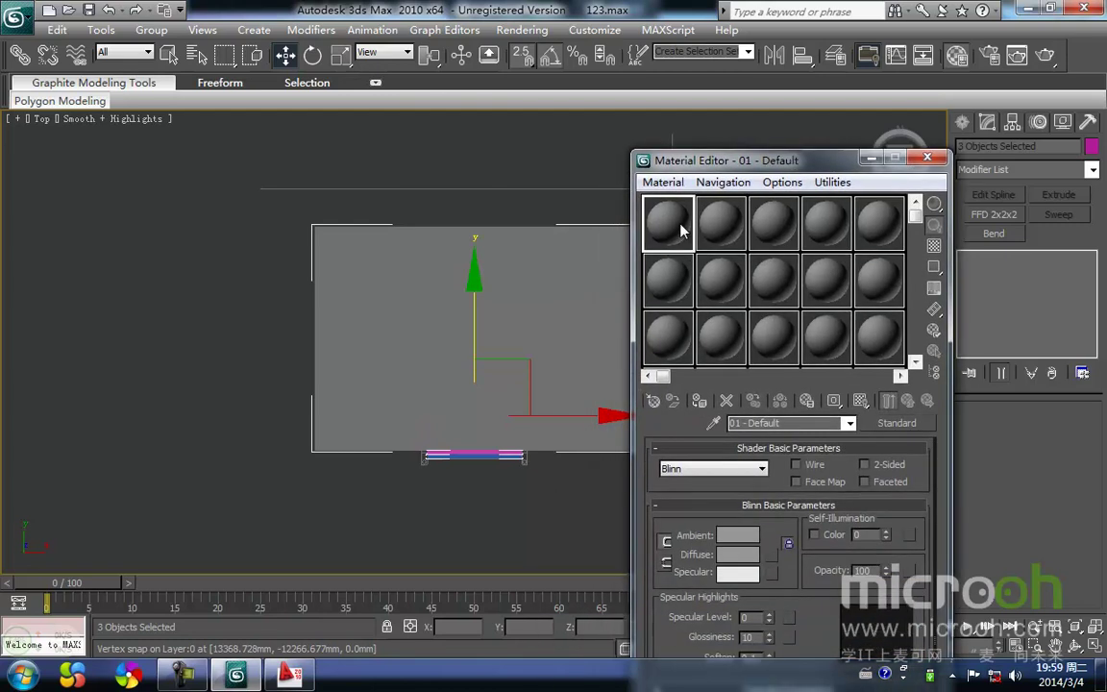
left_click_drag(797, 421, 678, 421)
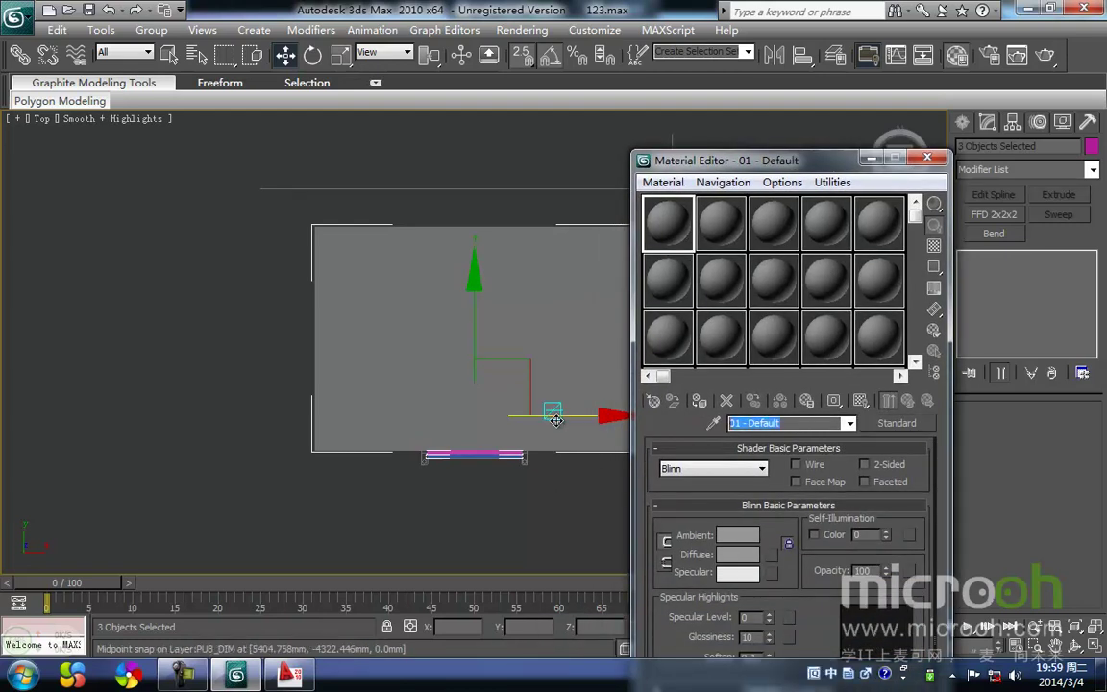
type("taijie")
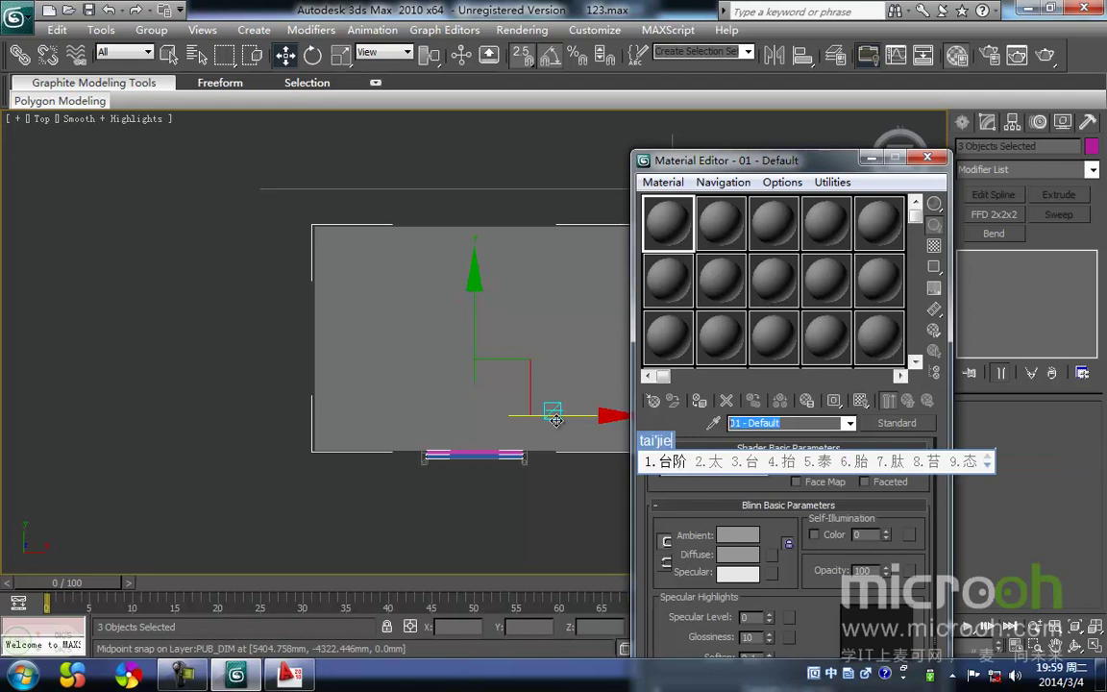
key("space")
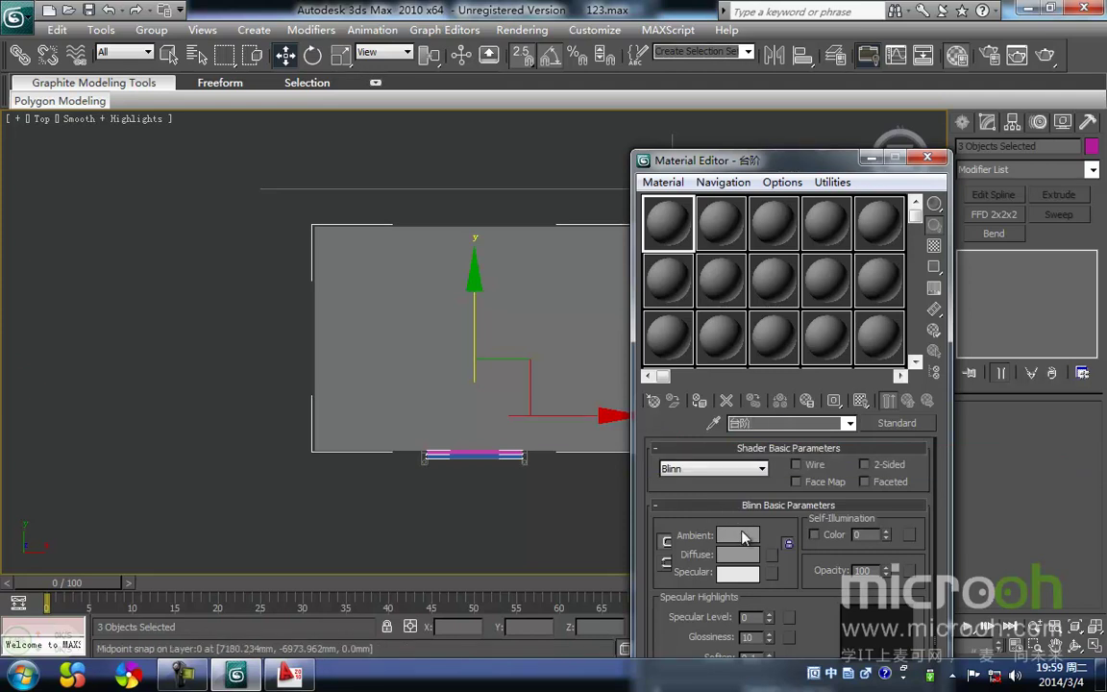
Step: Darken the 台阶 material's ambient and diffuse color to RGB 101 grey, assign it to the selected objects and minimize the Material Editor
left_click(742, 537)
left_click_drag(508, 187, 508, 165)
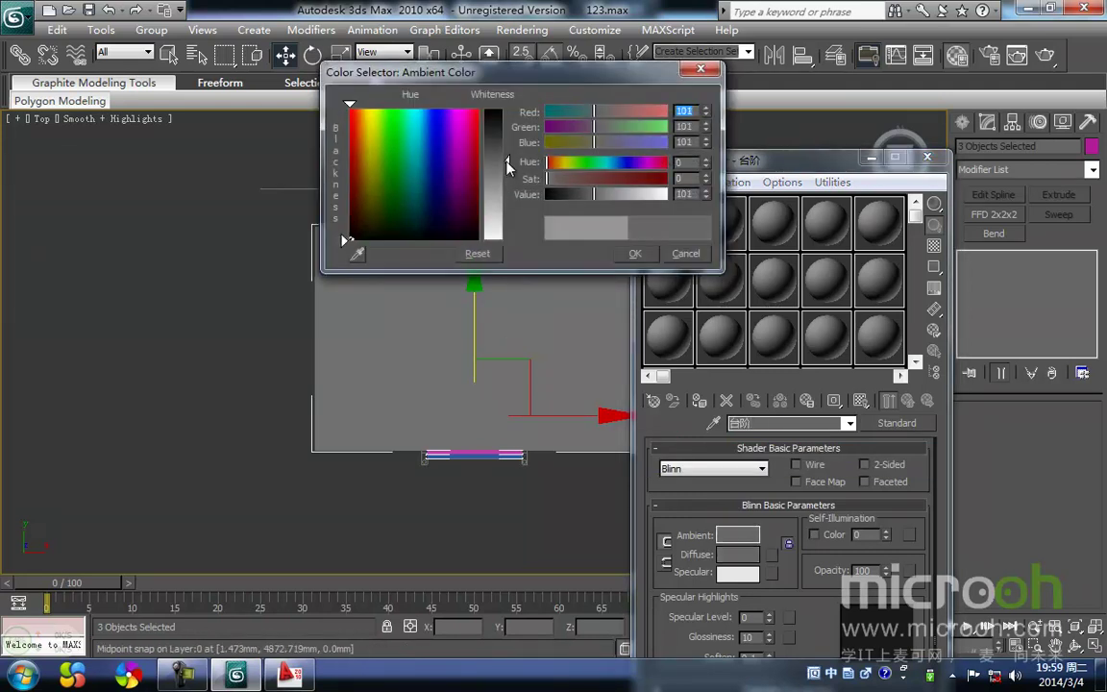
left_click(638, 258)
left_click(701, 402)
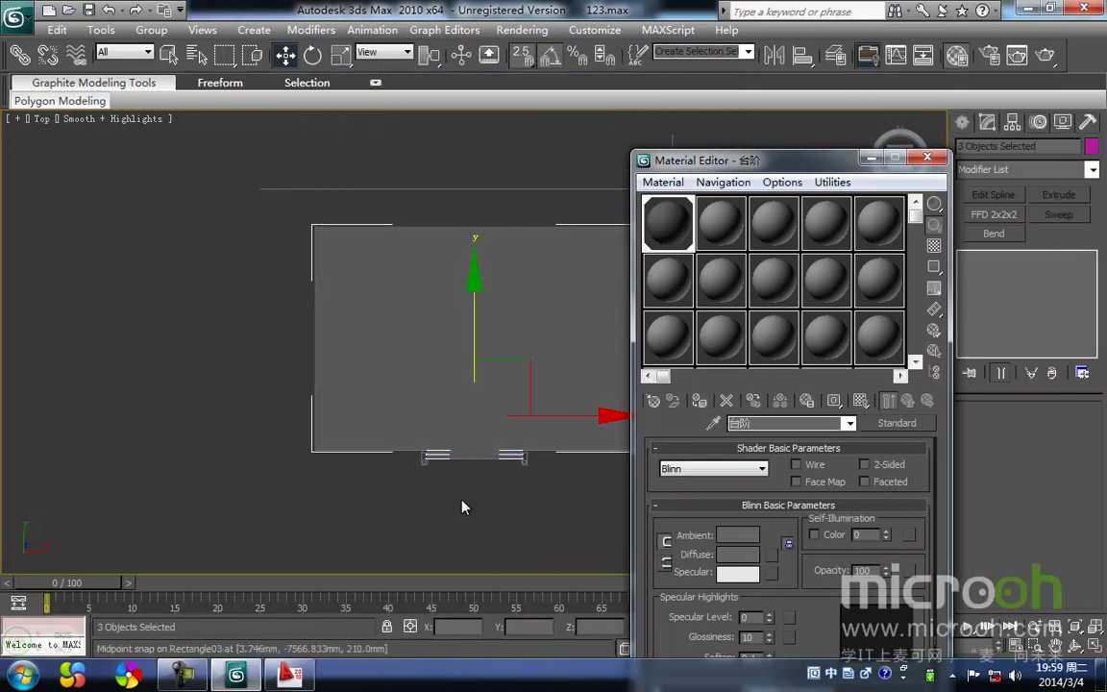
left_click(465, 501)
left_click(871, 156)
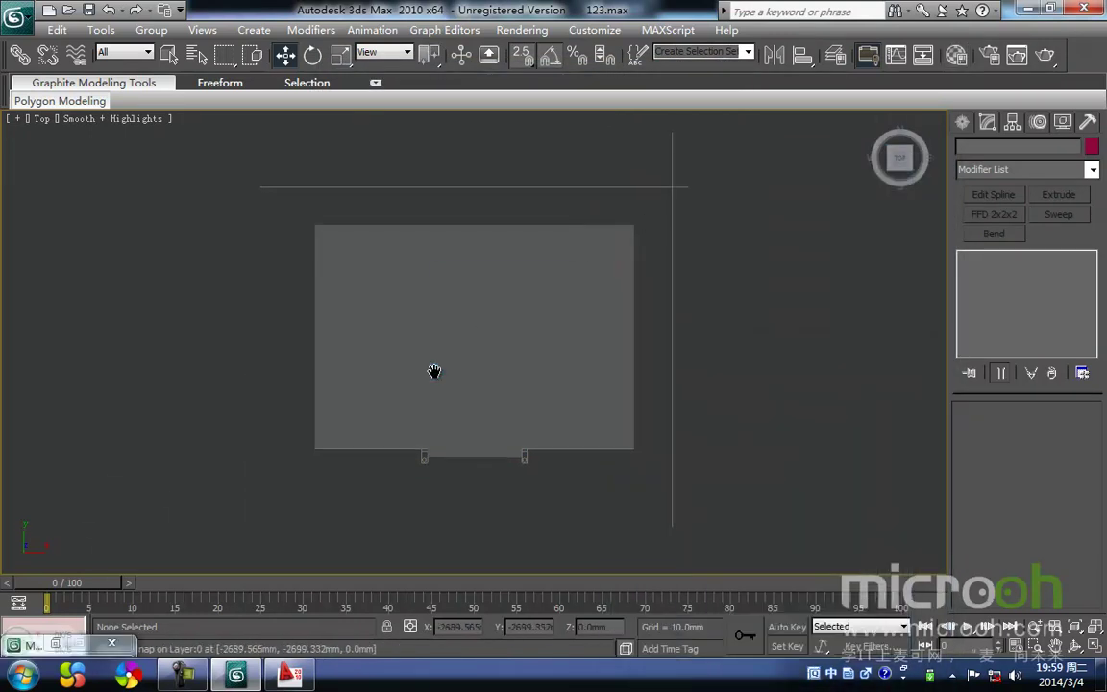
Step: Examine the outlines of the side blocks flanking the front steps in the wireframe Top view
scroll(433, 386, "up", 5)
middle_click_drag(266, 261, 445, 326)
middle_click_drag(374, 359, 212, 407)
scroll(306, 368, "down", 2)
key("F3")
scroll(313, 407, "down", 2)
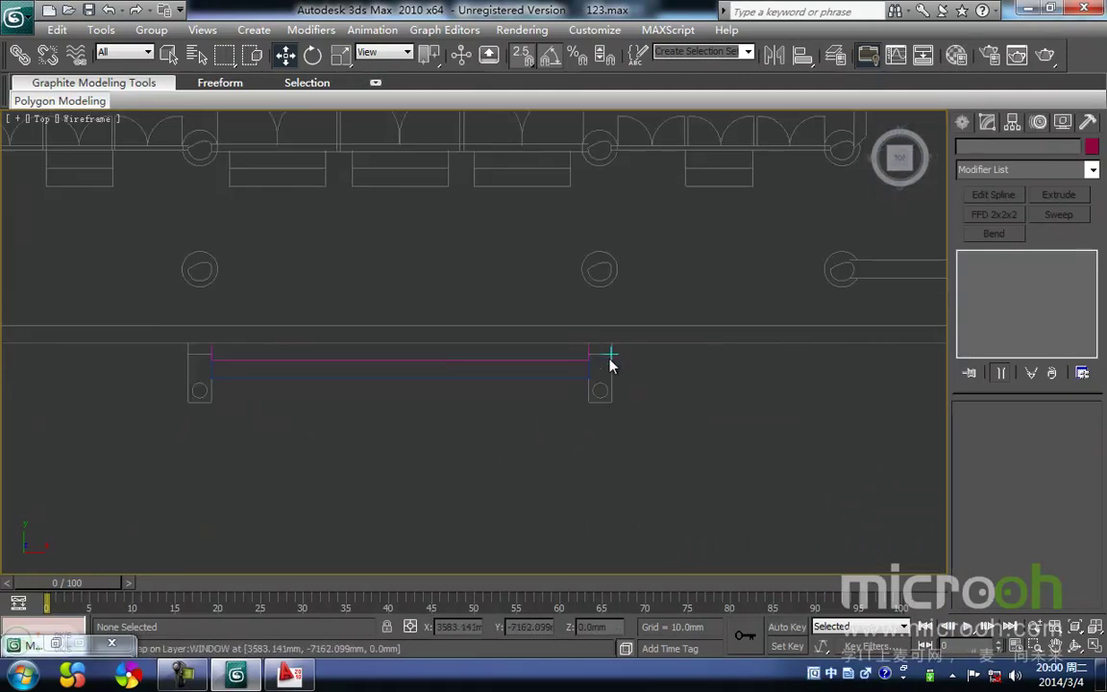
middle_click_drag(611, 350, 593, 358)
middle_click_drag(564, 413, 519, 420)
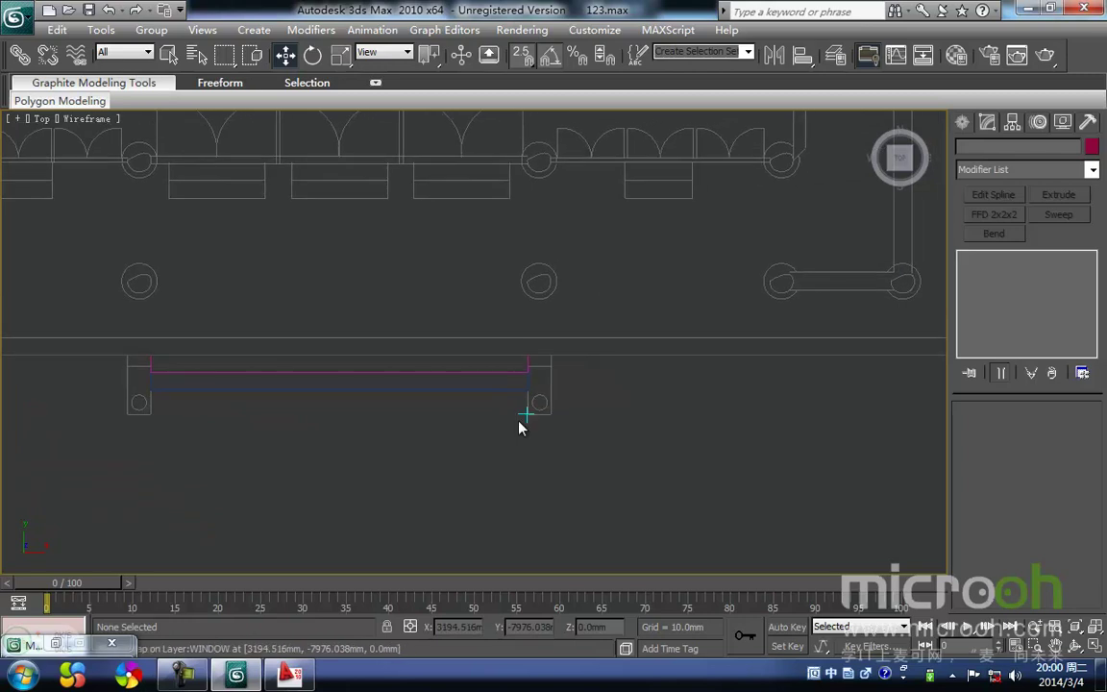
middle_click_drag(557, 372, 531, 371)
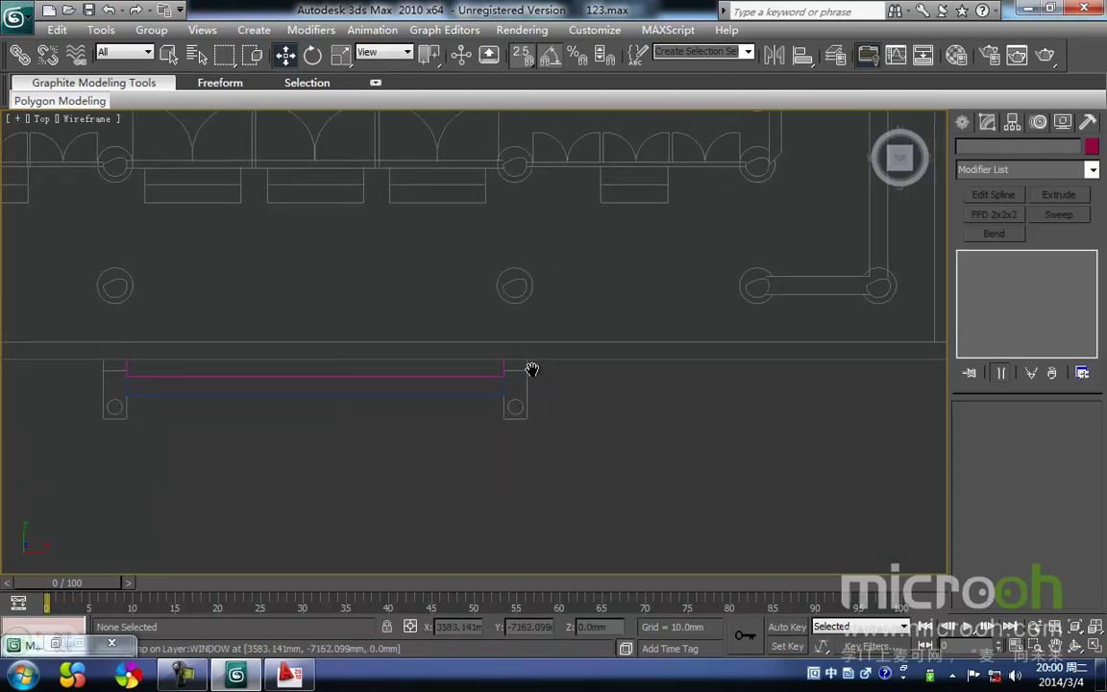
scroll(532, 371, "down", 1)
Step: Turn off Chinese text input and examine the steps' side profile in the Left view
type("lz")
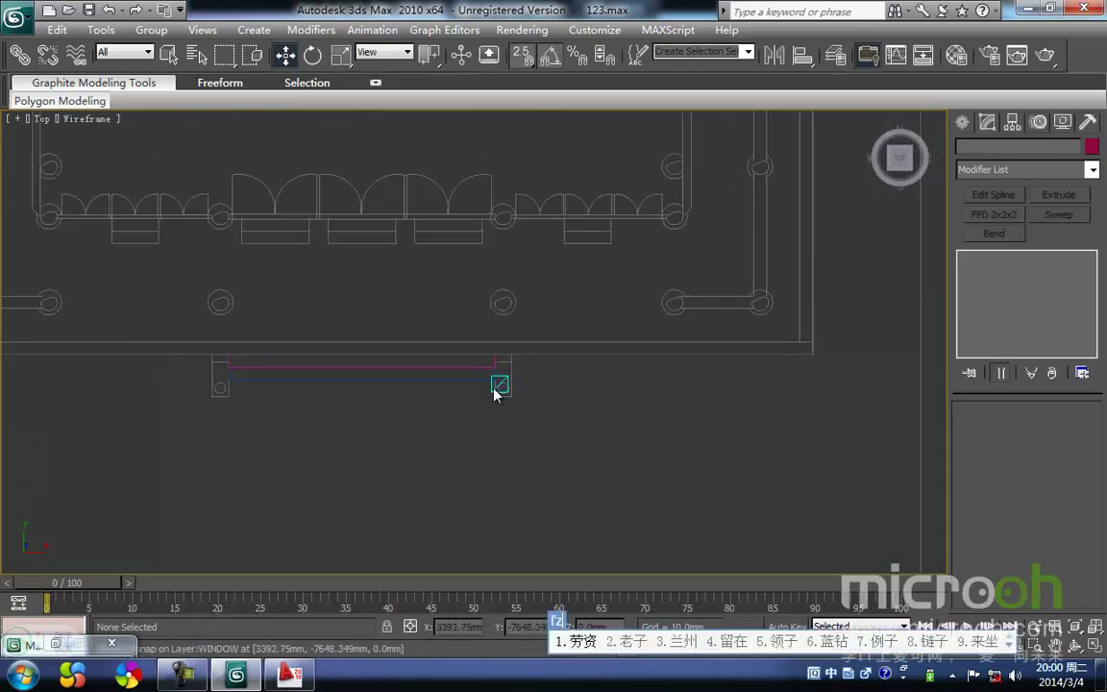
key("ctrl+space")
key("l")
key("z")
middle_click_drag(482, 387, 378, 261)
scroll(378, 261, "up", 1)
scroll(631, 414, "up", 1)
middle_click_drag(651, 418, 401, 252)
scroll(401, 252, "up", 2)
middle_click_drag(327, 247, 405, 262)
Step: Draw a rectangle about 1007 by 393 mm over the side block outline at the steps' left end in the Top view
key("t")
key("z")
scroll(384, 269, "up", 2)
scroll(399, 205, "up", 8)
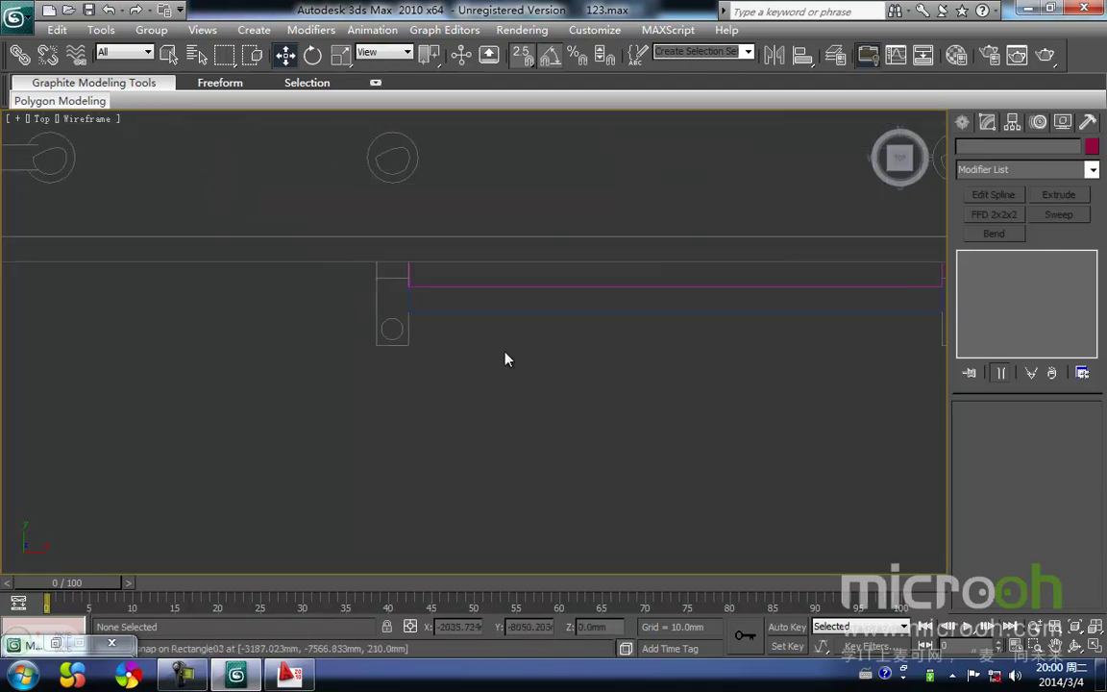
right_click(446, 330, "ctrl")
left_click(488, 230)
scroll(390, 311, "up", 3)
middle_click_drag(390, 311, 424, 409)
left_click_drag(305, 448, 384, 271)
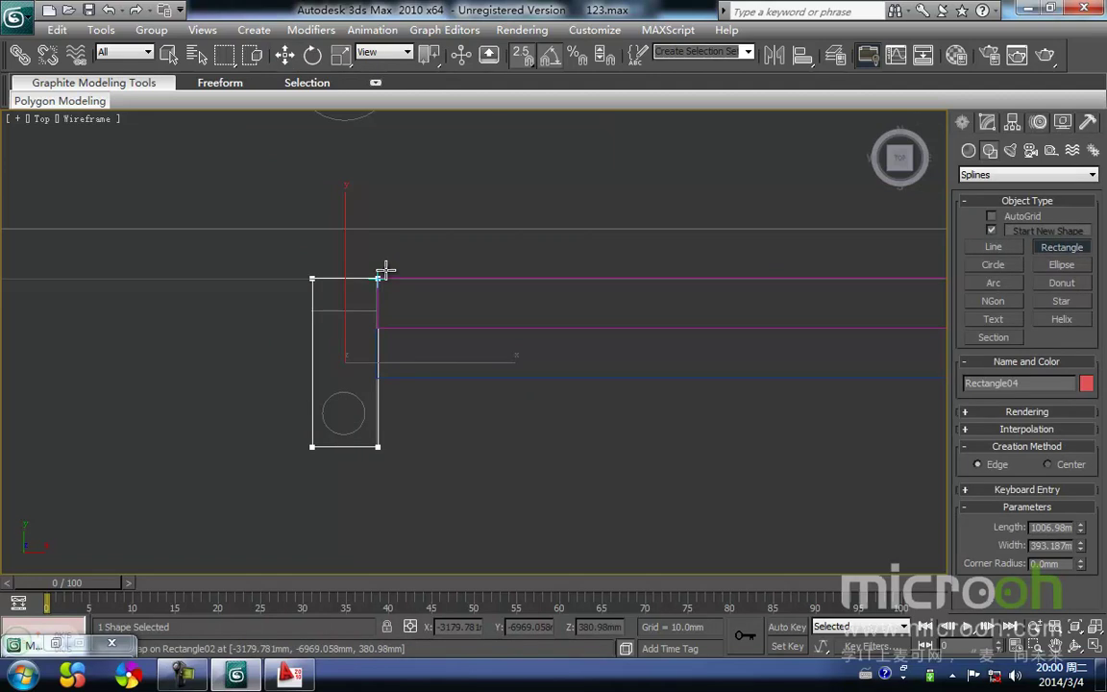
Step: Extrude the side block's rectangle by 600 mm in the Left view
key("w")
middle_click_drag(358, 434, 316, 416)
key("l")
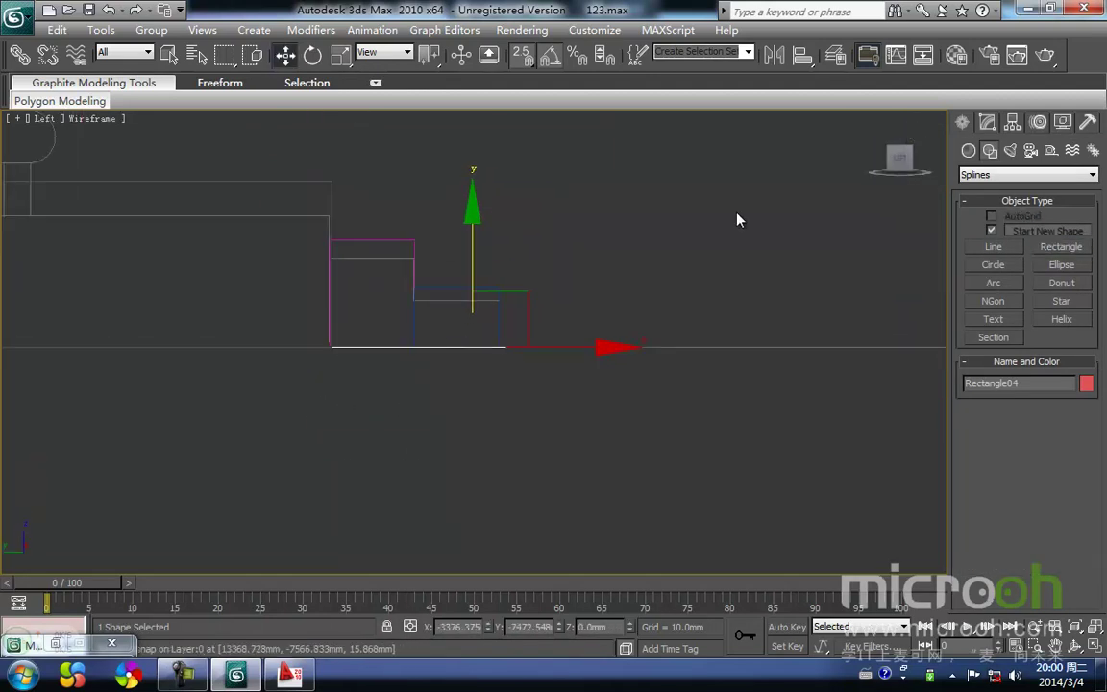
left_click(987, 123)
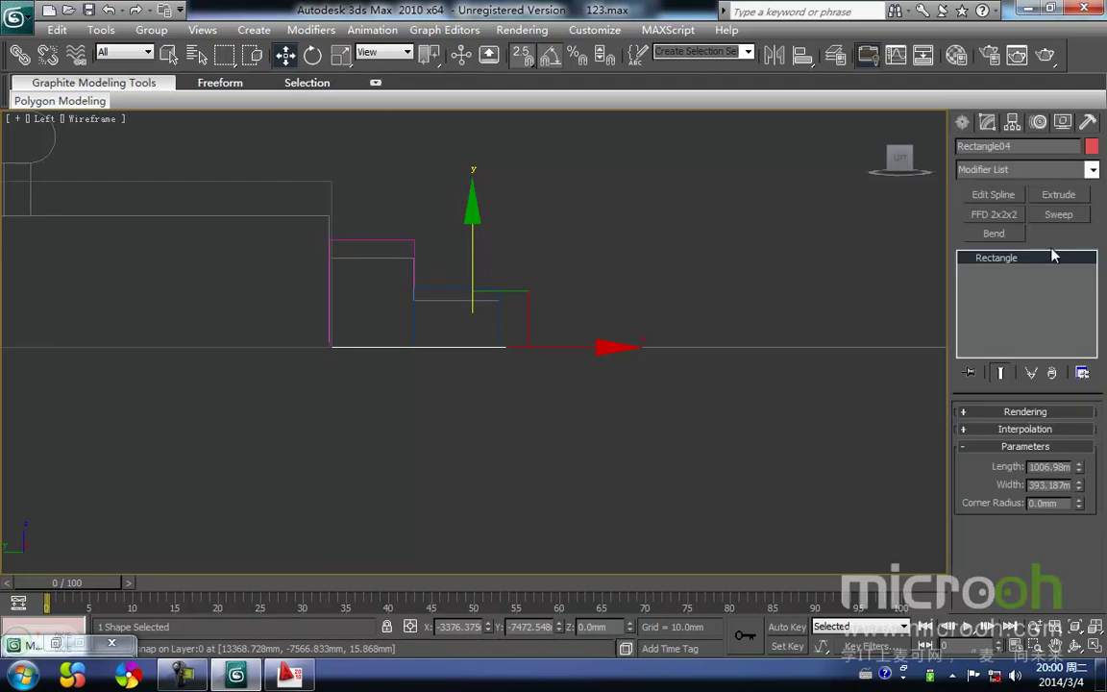
left_click(1058, 195)
middle_click_drag(673, 280, 673, 289)
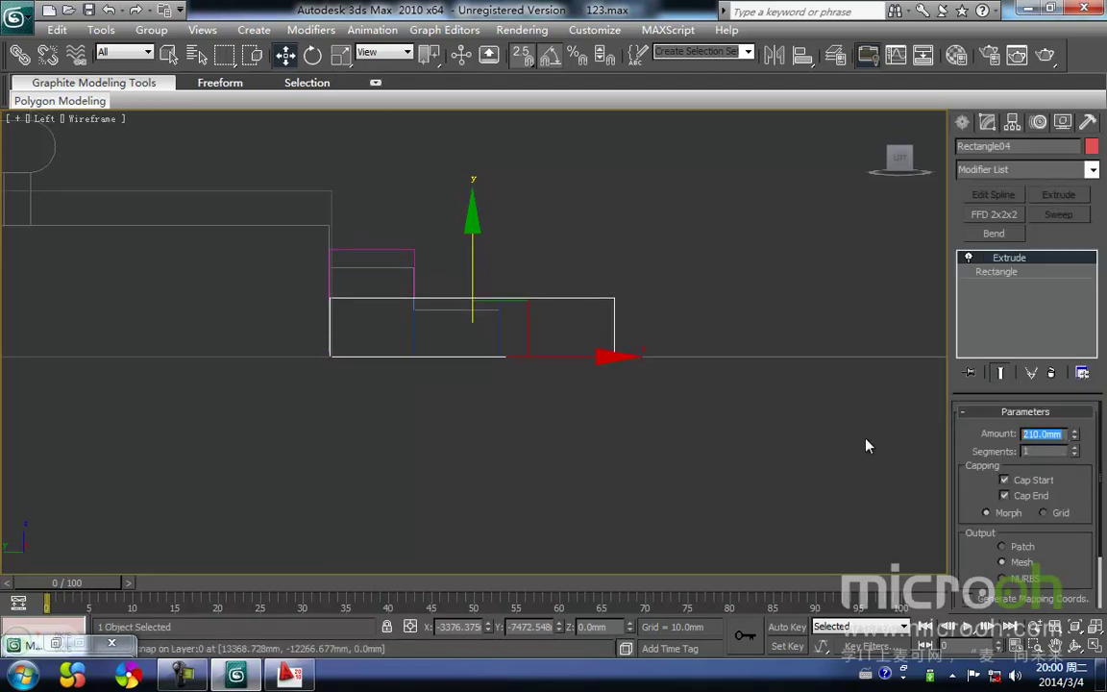
type("600")
key("Return")
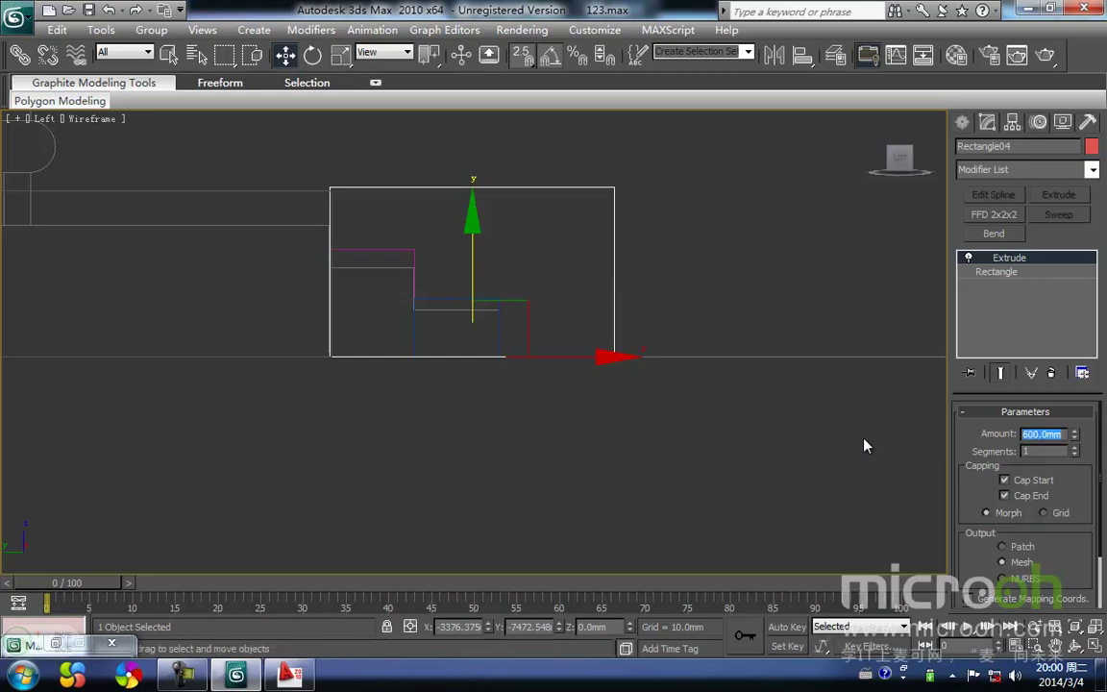
Step: Measure the platform's height with a temporary circle from its top edge to its base, and delete the circle
middle_click_drag(562, 270, 532, 347)
middle_click_drag(503, 286, 588, 277)
scroll(591, 272, "up", 2)
middle_click_drag(346, 277, 457, 261)
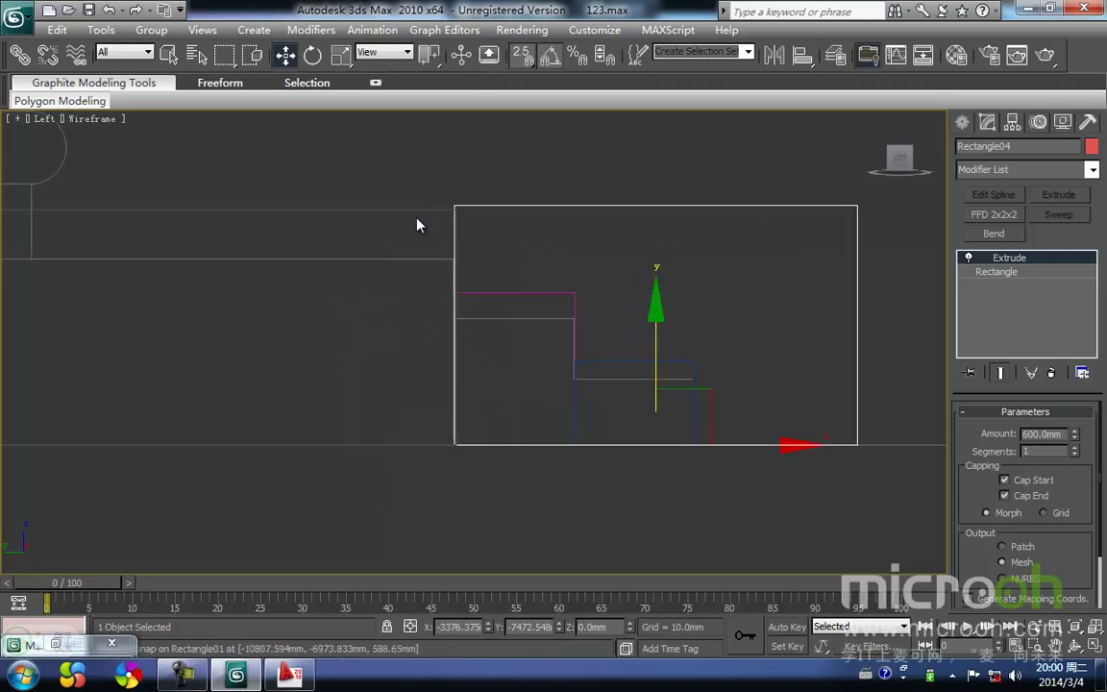
right_click(509, 236)
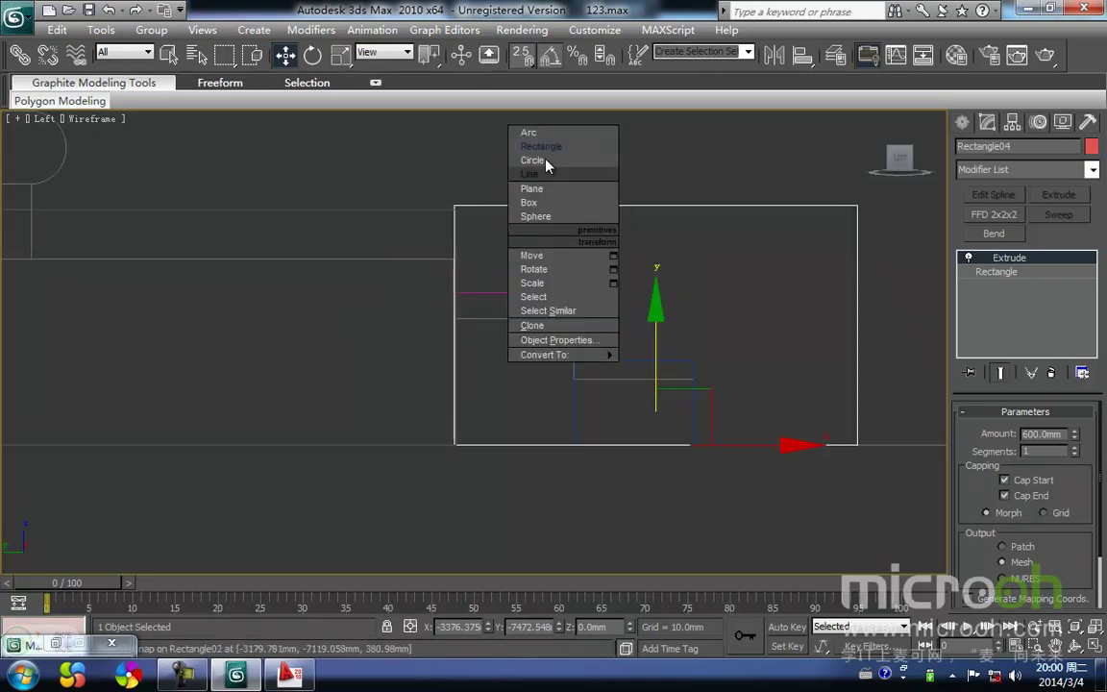
left_click(544, 161)
left_click_drag(458, 208, 458, 450)
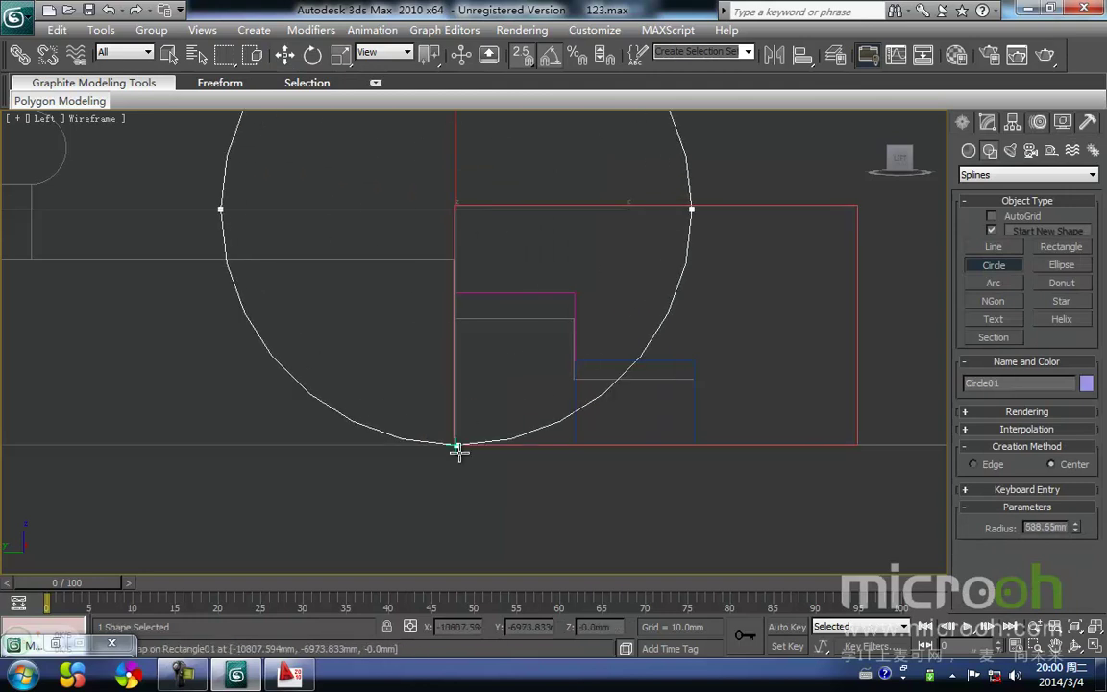
key("Delete")
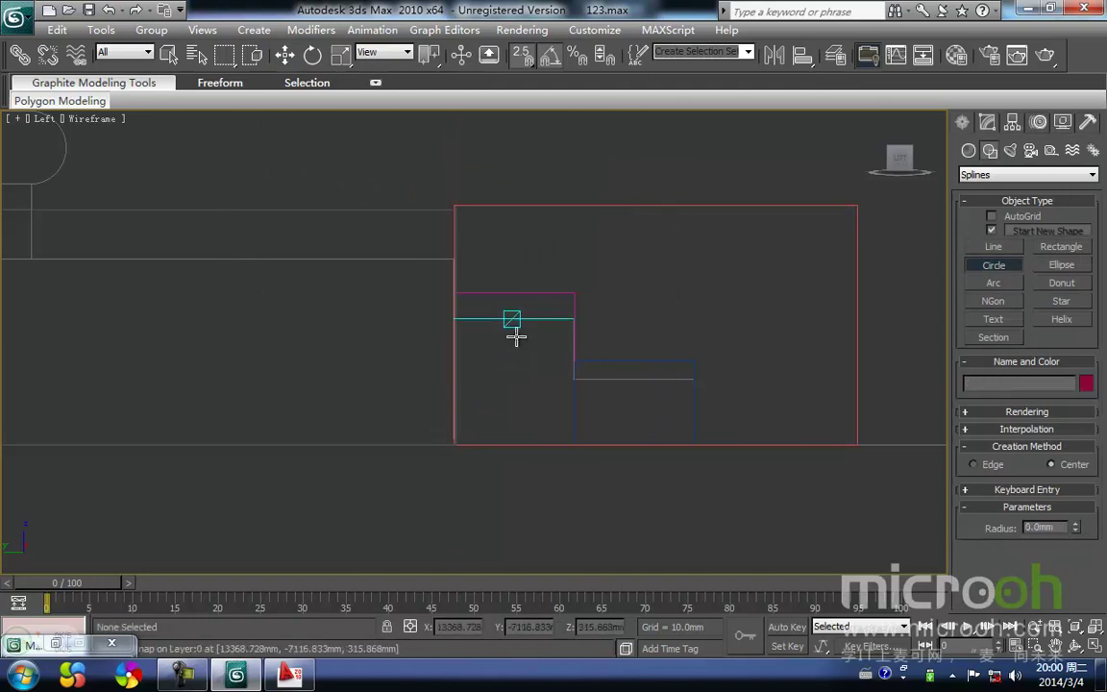
Step: Reselect the side block and set its extrusion amount to 588 mm
right_click(638, 264)
left_click_drag(639, 268, 779, 181)
left_click(989, 125)
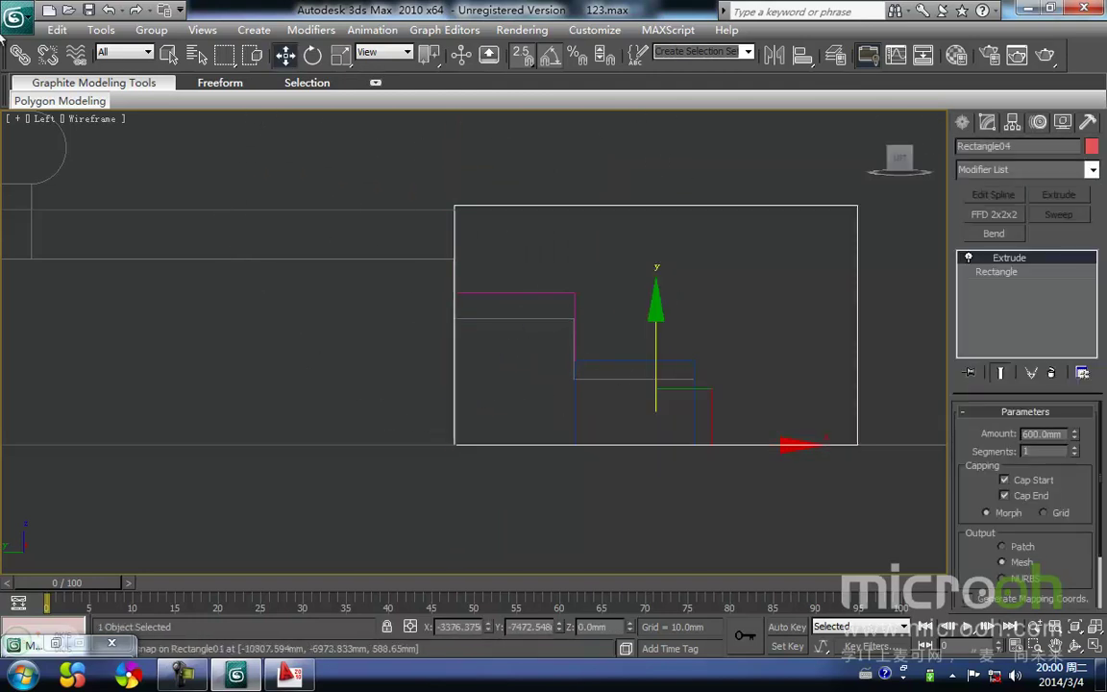
left_click_drag(1063, 434, 914, 449)
type("588")
key("Return")
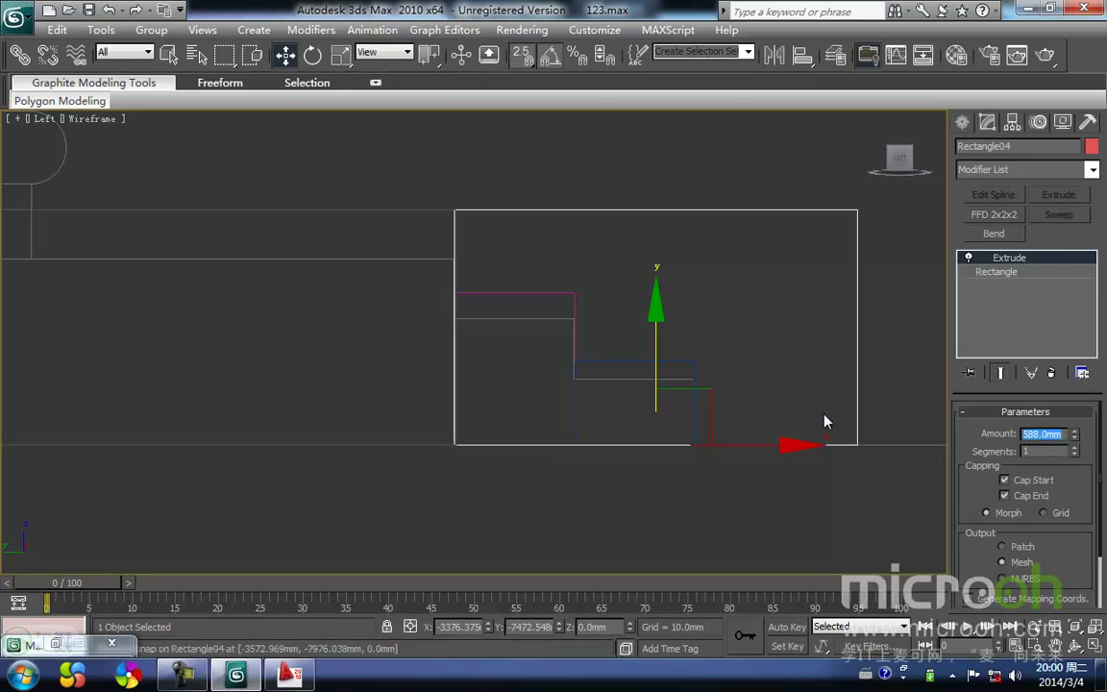
Step: Add an Edit Mesh modifier to the side block and enter its vertex level
left_click(747, 284)
middle_click_drag(725, 288, 602, 342)
left_click(735, 294)
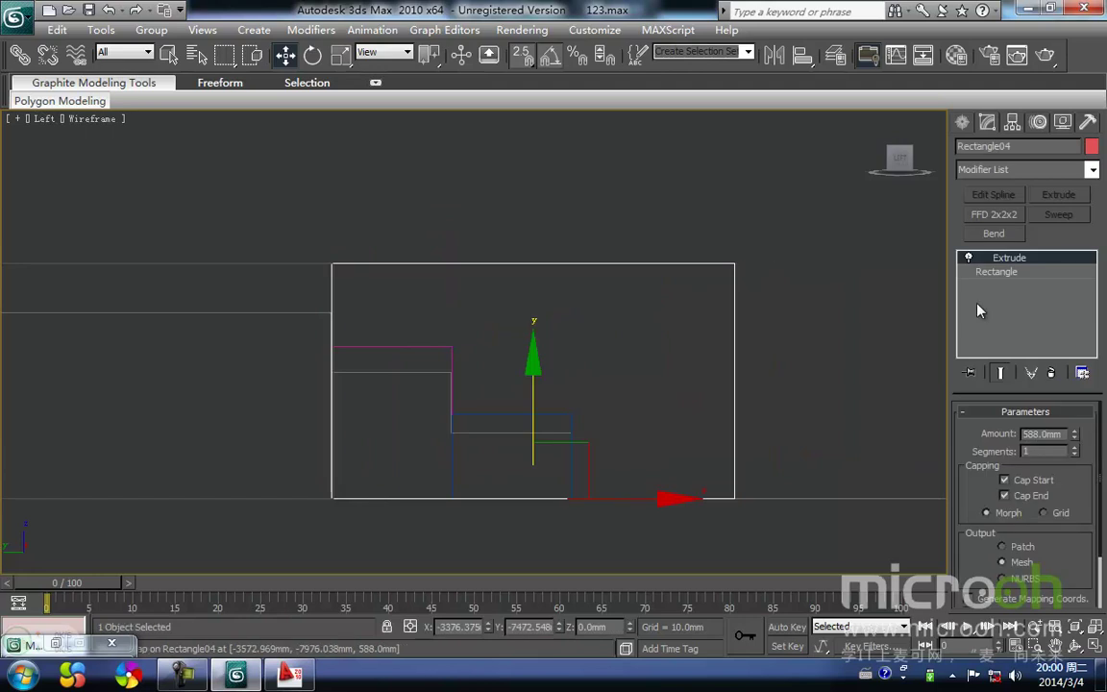
middle_click_drag(767, 352, 742, 378)
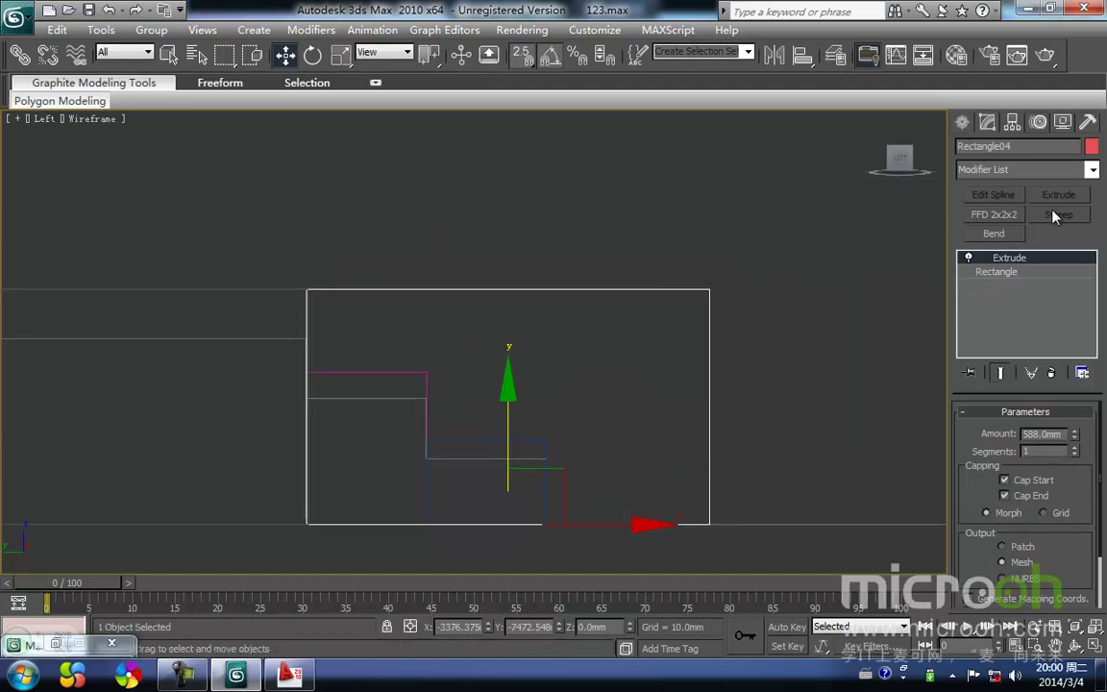
left_click(1092, 170)
key("e")
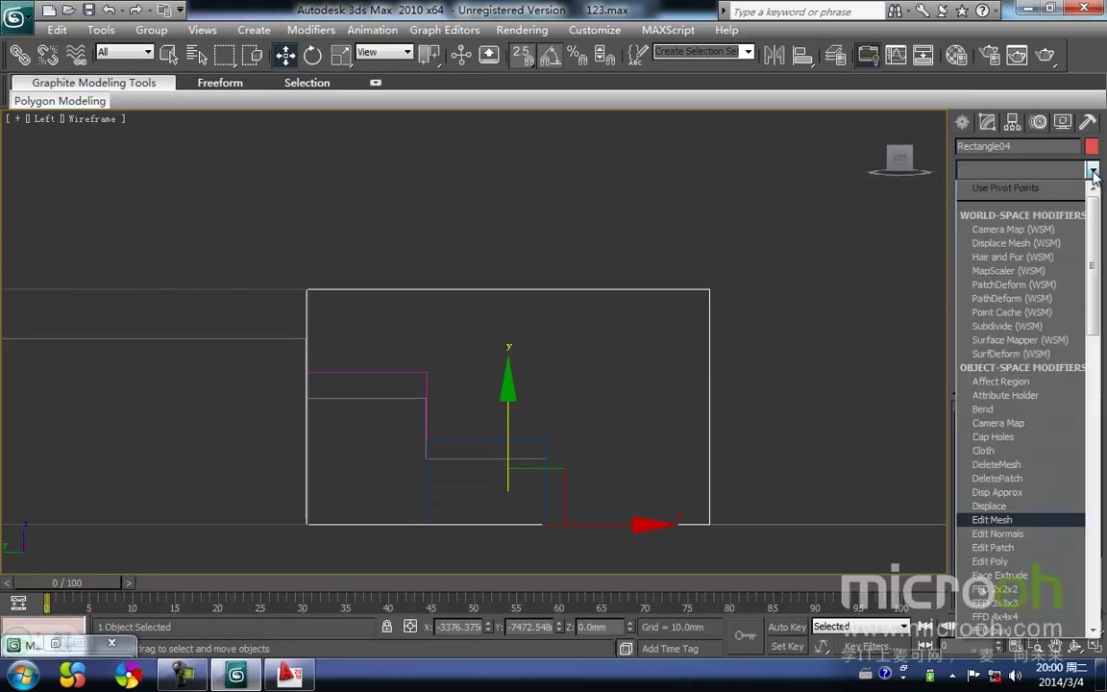
left_click(1038, 187)
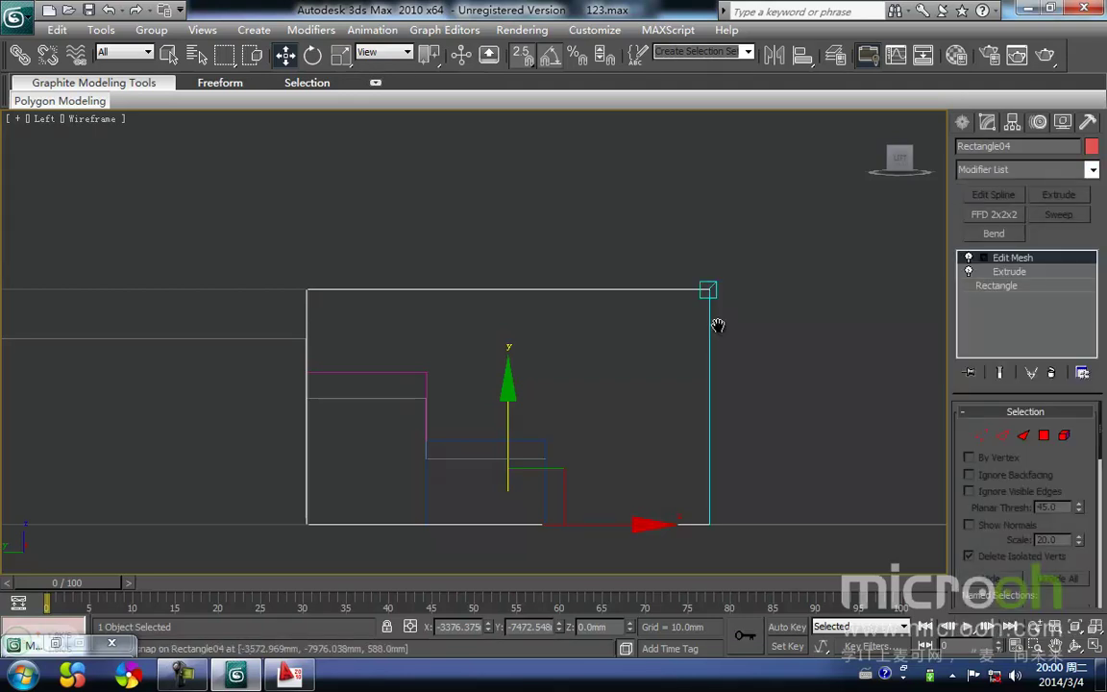
middle_click_drag(711, 293, 699, 305)
left_click(975, 439)
Step: Move the side block's upper front vertices back to the plan's cross line to form a sloped face, and leave vertex editing
left_click_drag(748, 339, 628, 250)
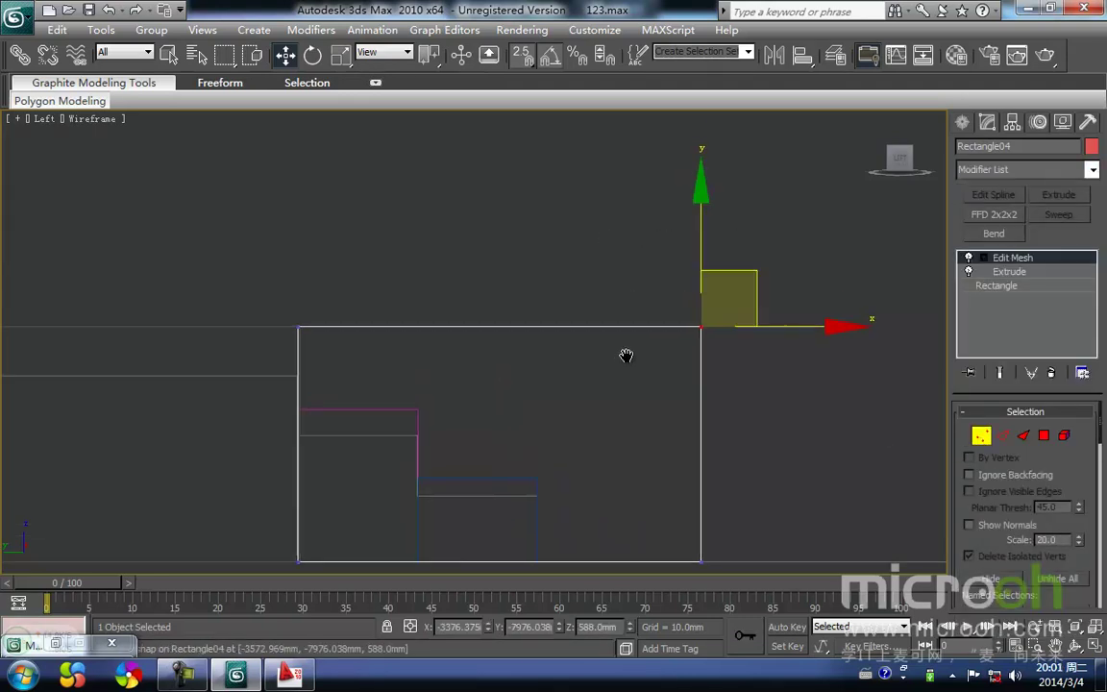
middle_click_drag(620, 331, 629, 390)
key("t")
key("z")
scroll(481, 385, "down", 5)
middle_click_drag(464, 401, 461, 490)
left_click_drag(476, 489, 402, 207)
scroll(447, 329, "down", 3)
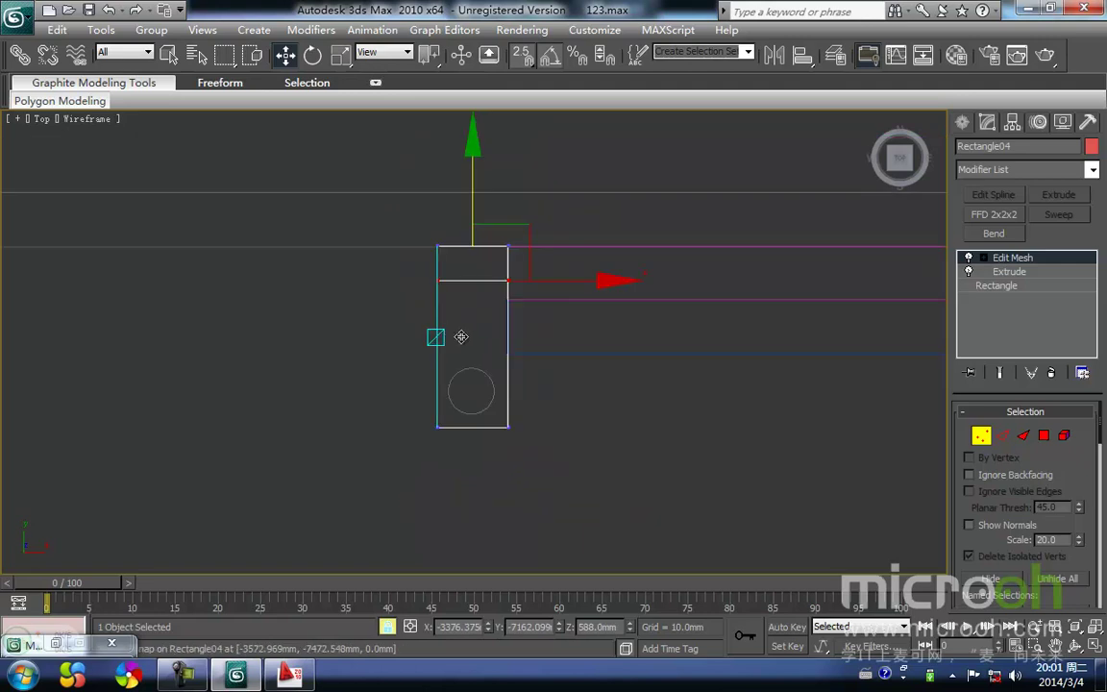
middle_click_drag(498, 406, 509, 450, "alt")
left_click(509, 449)
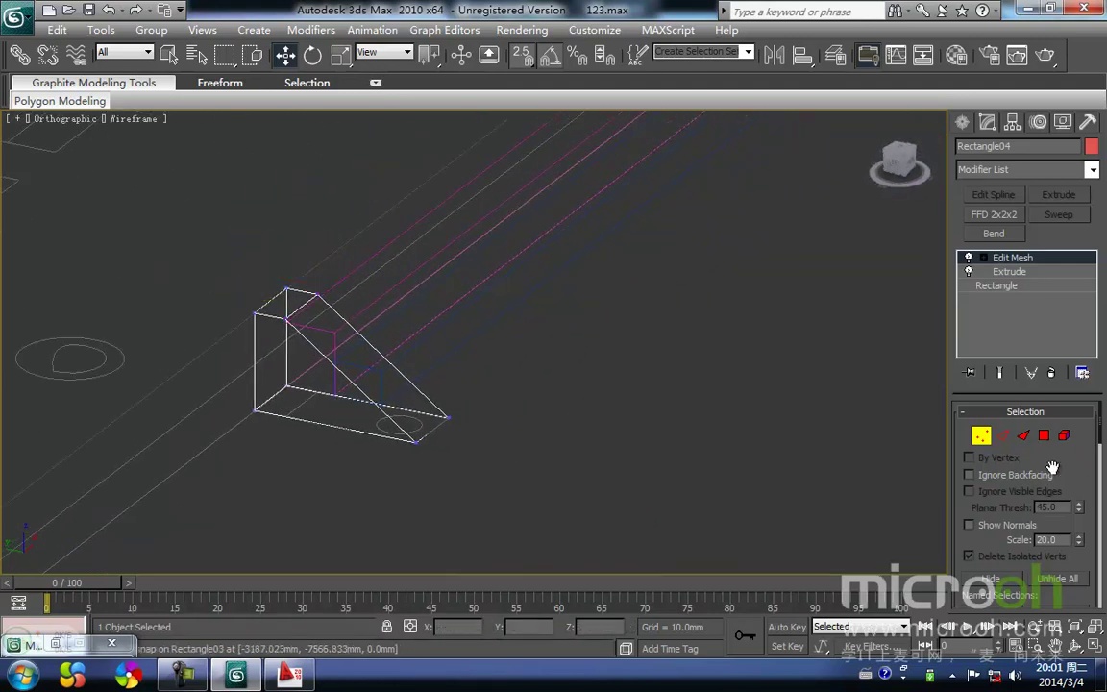
left_click(982, 437)
Step: Check the sloped side block shaded, and clone it as an instance along X toward the steps' right end in the Top view
key("F3")
left_click(451, 464)
mouse_move(452, 464)
middle_mouse_down()
mouse_move(512, 415)
mouse_move(282, 390)
middle_mouse_up()
left_click(405, 395)
key("t")
key("F3")
scroll(512, 415, "down", 3)
left_click_drag(337, 335, 808, 337, "shift")
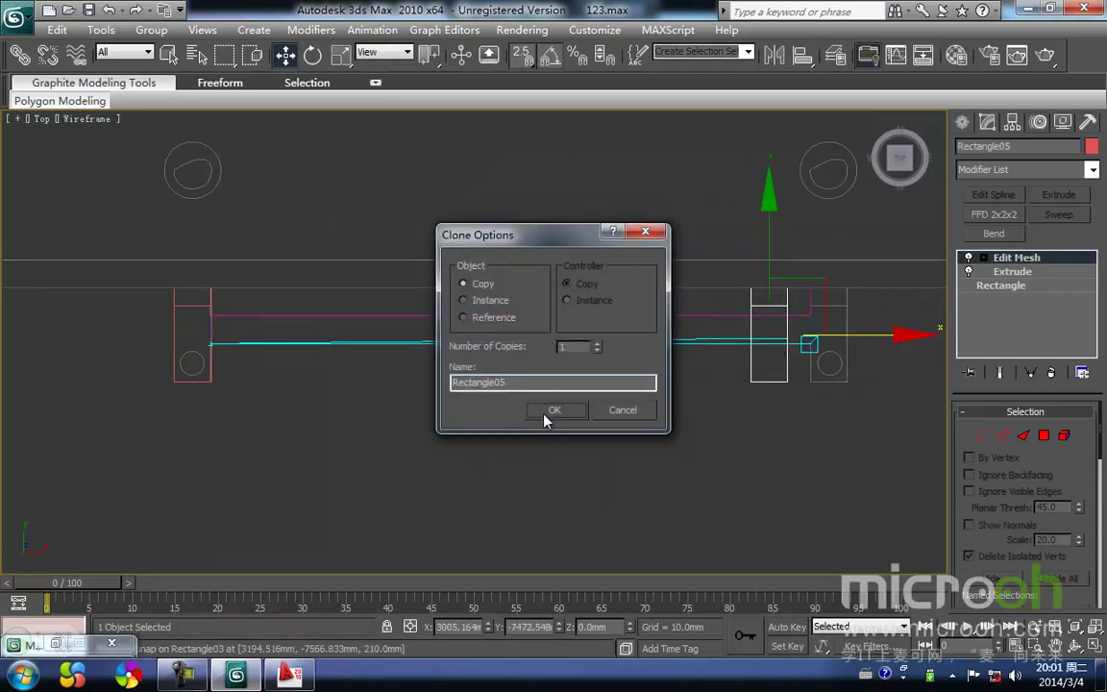
left_click(463, 300)
left_click(555, 409)
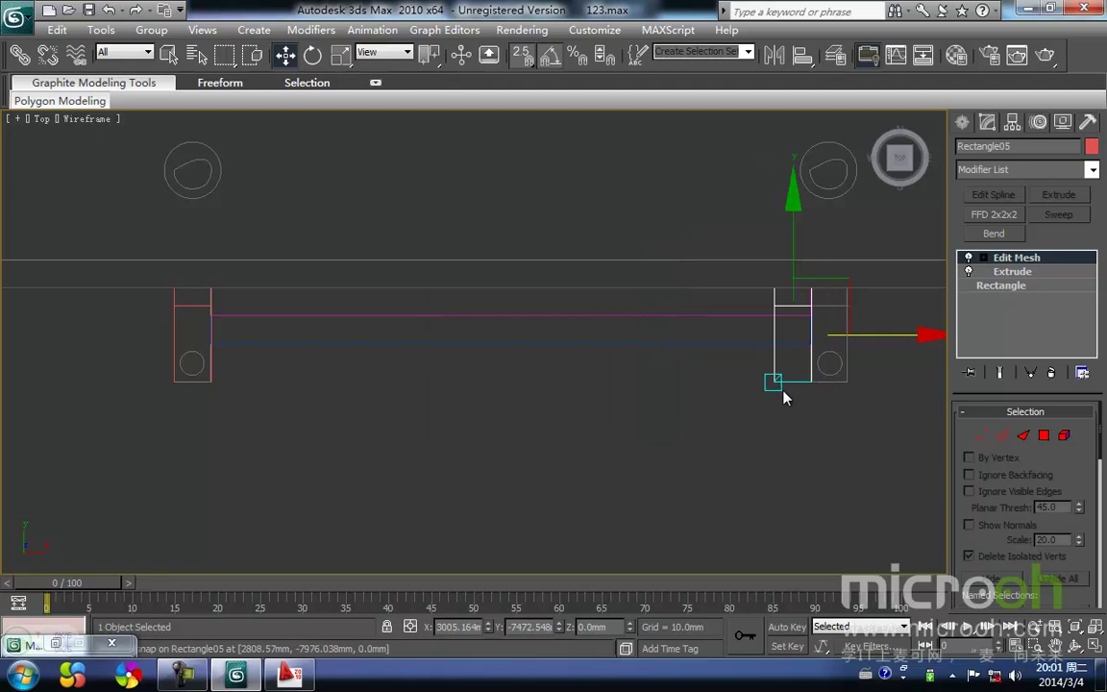
Step: Move the copied side block along X to snap onto its plan outline at the right end of the steps
middle_click_drag(808, 390, 646, 457)
scroll(648, 453, "up", 2)
left_click(680, 498)
left_click(594, 452)
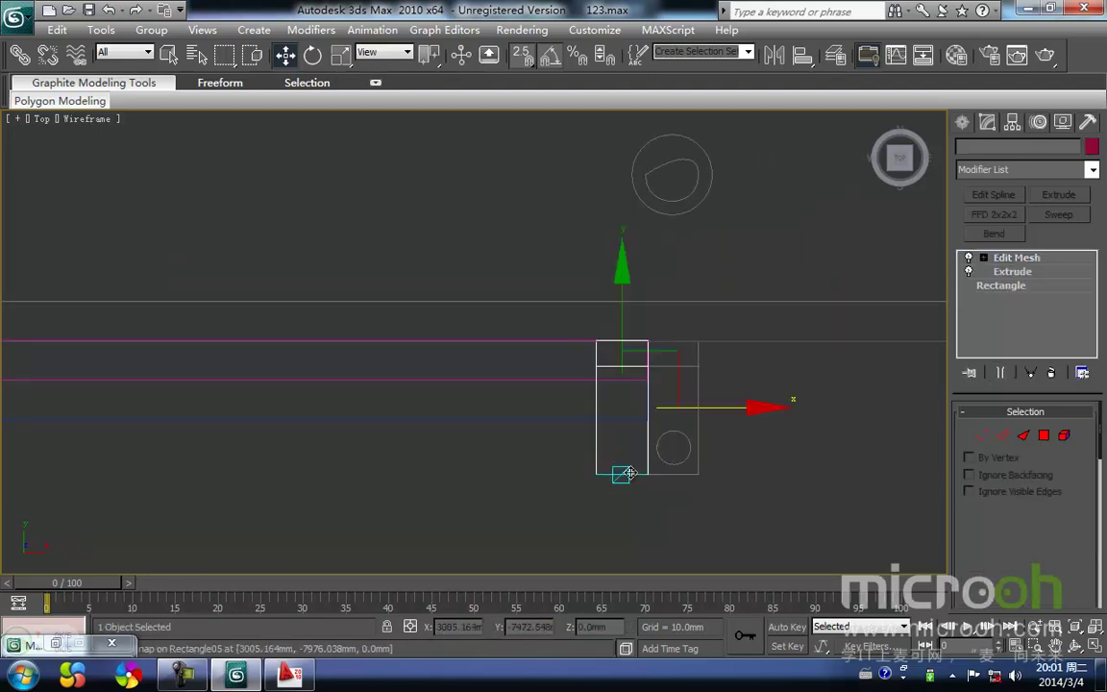
middle_click_drag(654, 483, 635, 440)
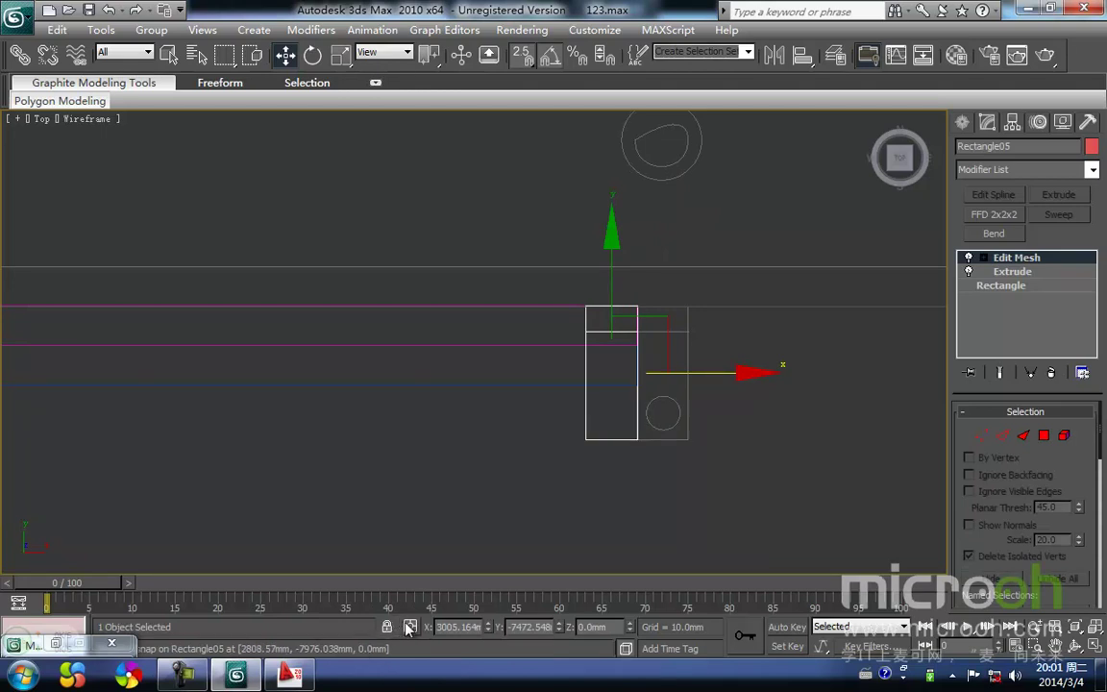
key("space")
left_click_drag(635, 439, 686, 440)
Step: Select both side blocks in a shaded orbit view and name the second material sample 护栏
key("F3")
mouse_move(640, 489)
middle_mouse_down("alt")
mouse_move(563, 440)
mouse_move(615, 368)
middle_mouse_up("alt")
scroll(611, 368, "down", 2)
middle_click_drag(530, 423, 714, 332)
left_click(511, 468)
left_click(291, 502)
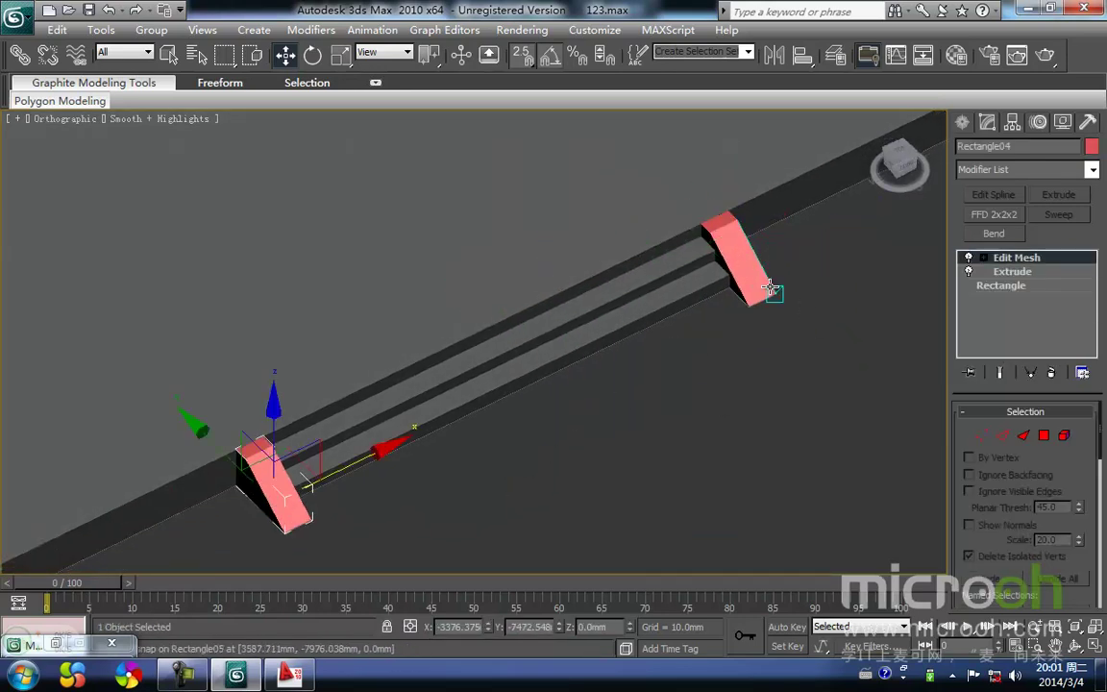
left_click(750, 277, "ctrl")
key("m")
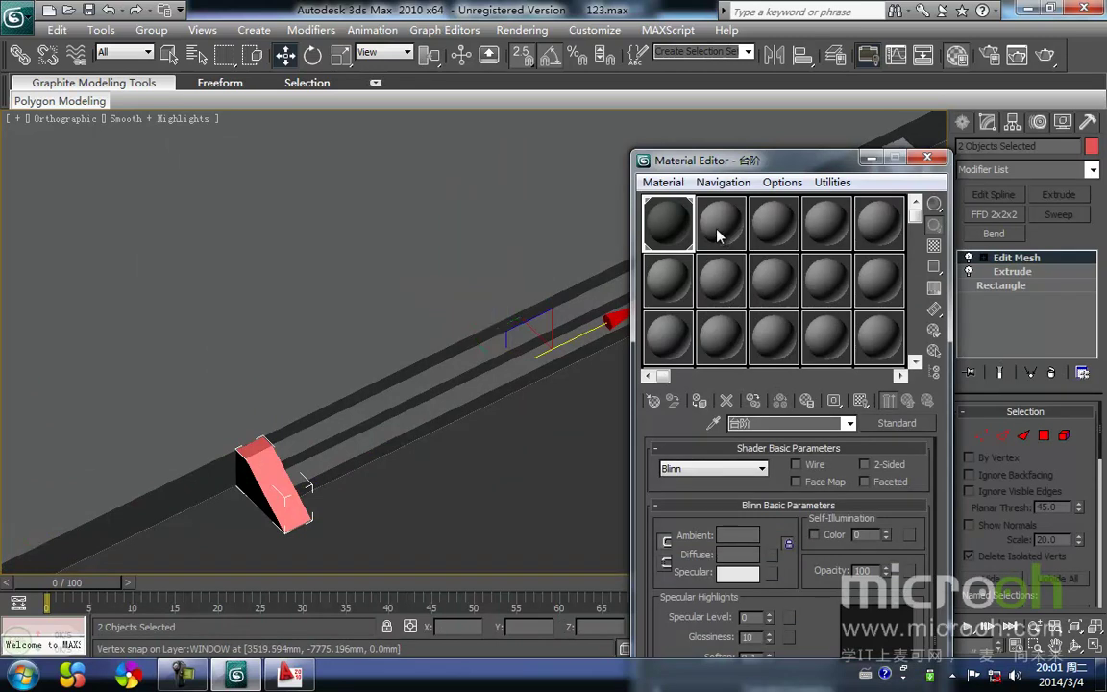
left_click_drag(787, 423, 630, 424)
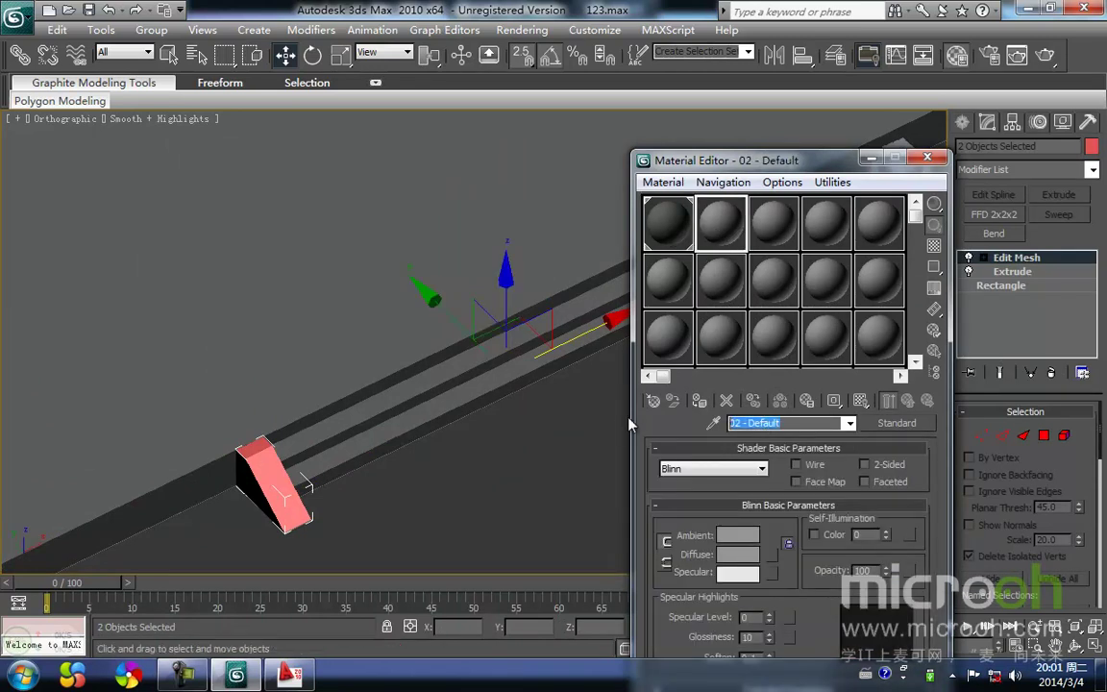
type("hulan")
key("space")
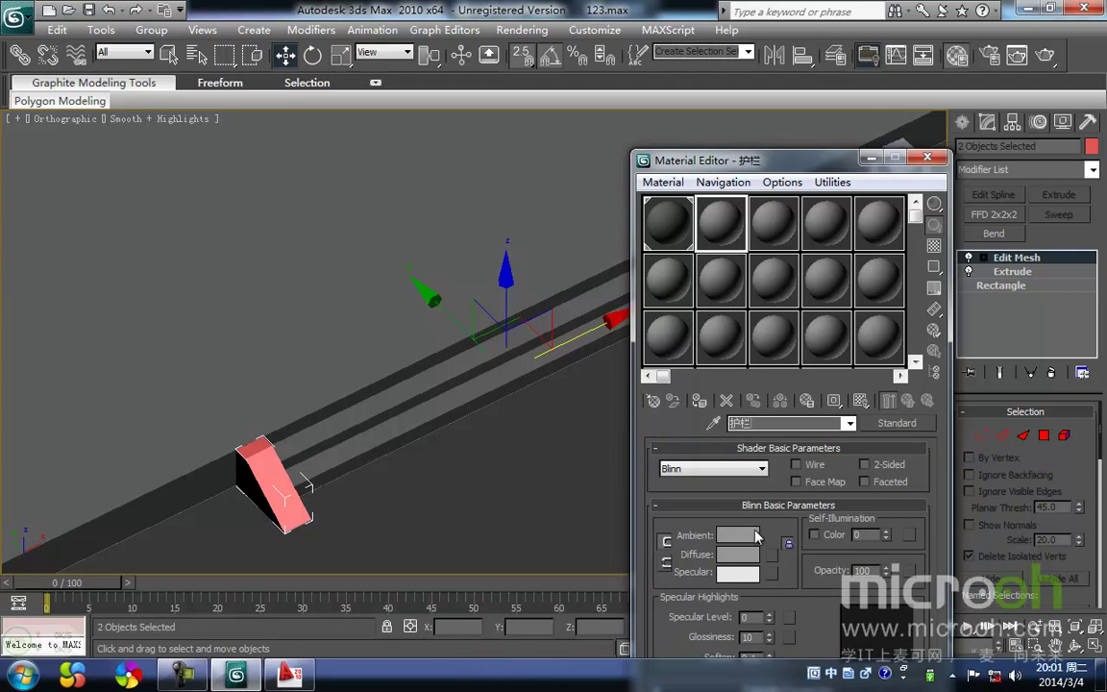
Step: Set the 护栏 material's ambient color to RGB 148, 143, 122, assign it to both side blocks, and put the material editor away
left_click(758, 535)
left_click_drag(412, 188, 369, 221)
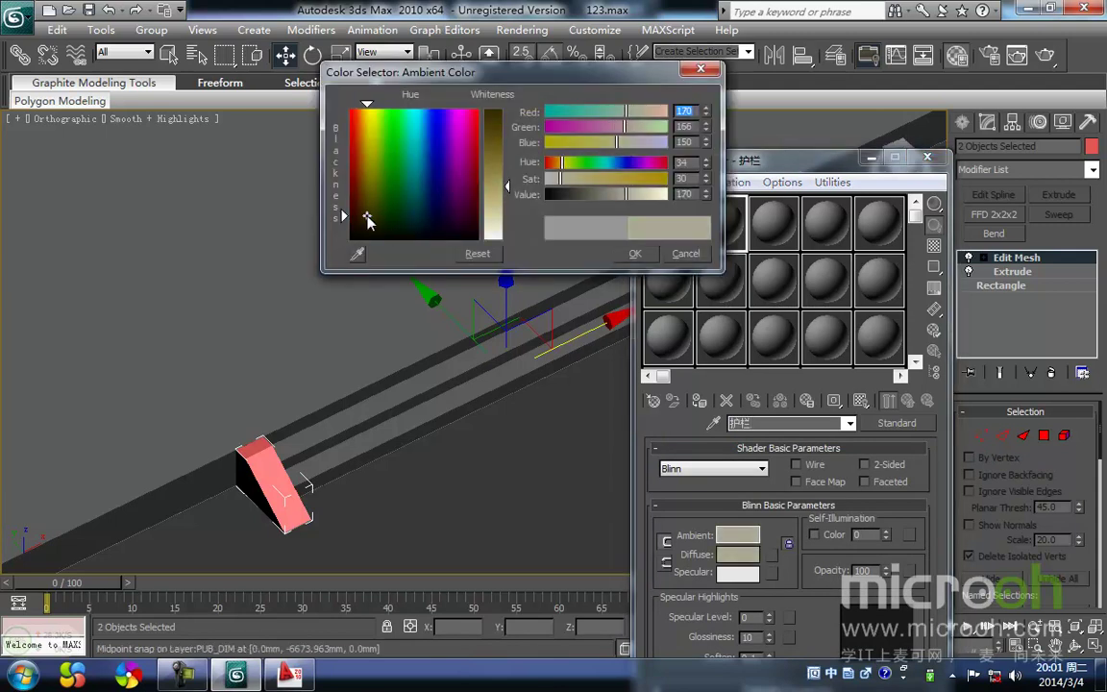
left_click_drag(507, 183, 508, 171)
left_click(635, 254)
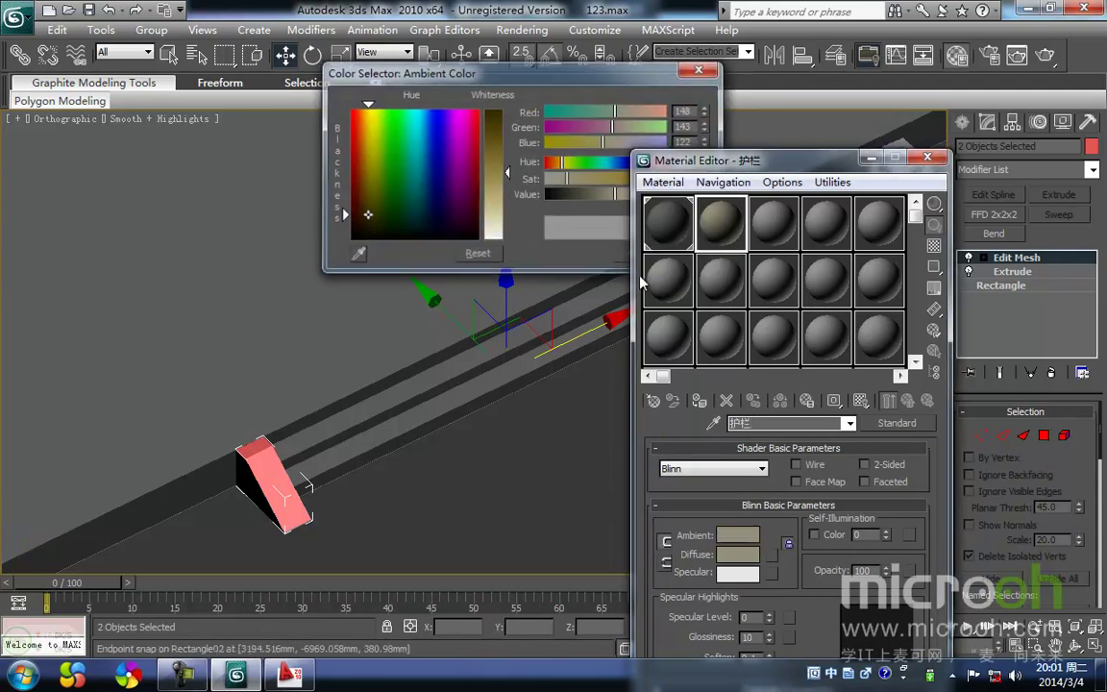
left_click(701, 402)
left_click(486, 494)
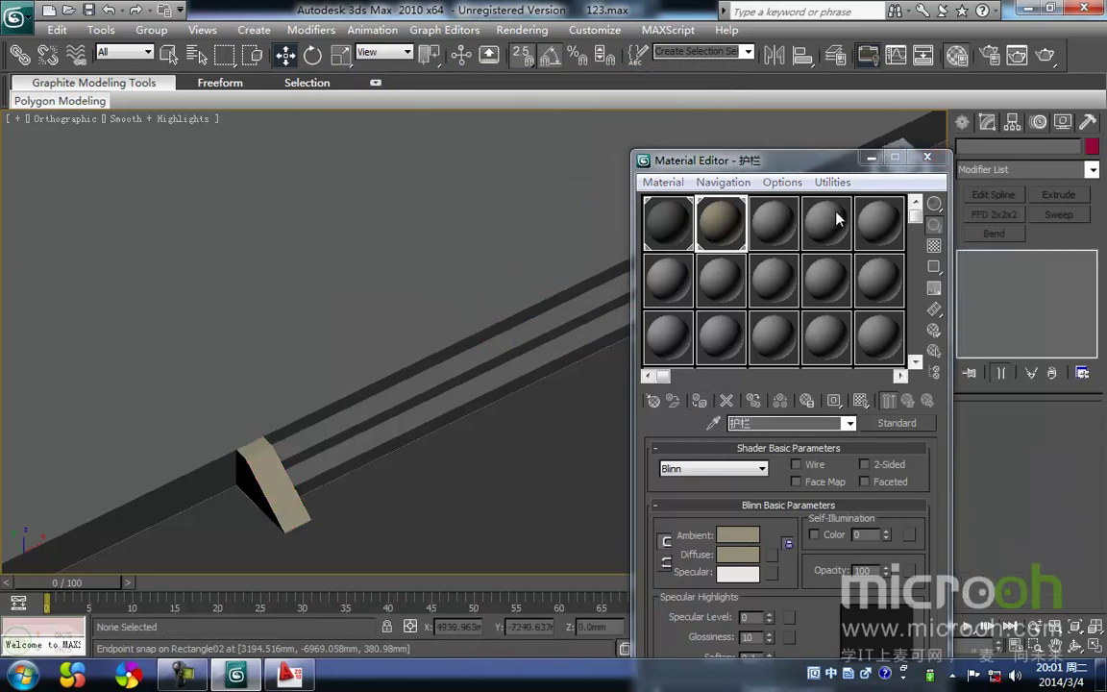
left_click(866, 158)
Step: Examine the shaded front elevation, from the overall roof outline down to the columns, doors and platform
middle_click_drag(647, 373, 629, 396)
scroll(629, 396, "down", 2)
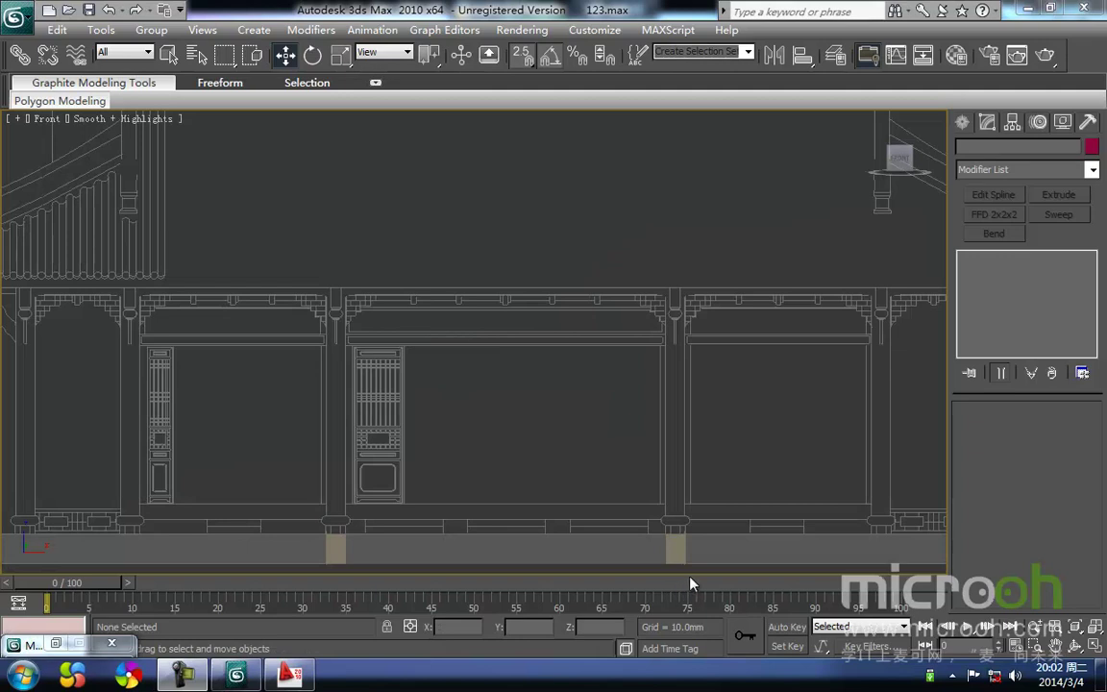
scroll(576, 496, "down", 4)
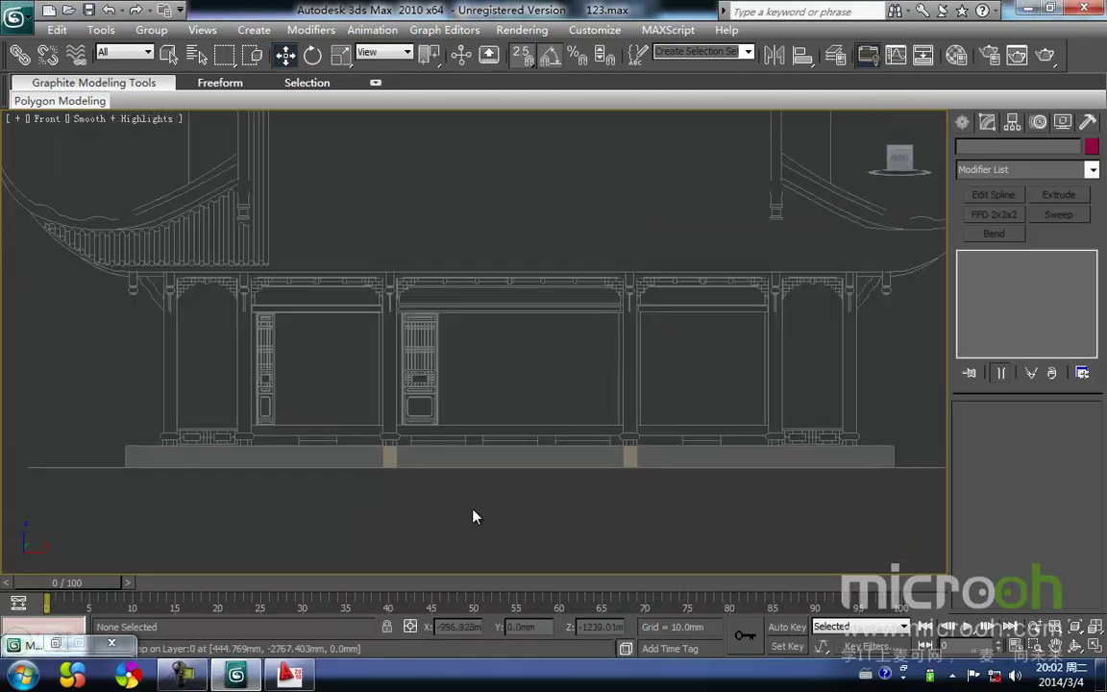
scroll(225, 308, "down", 5)
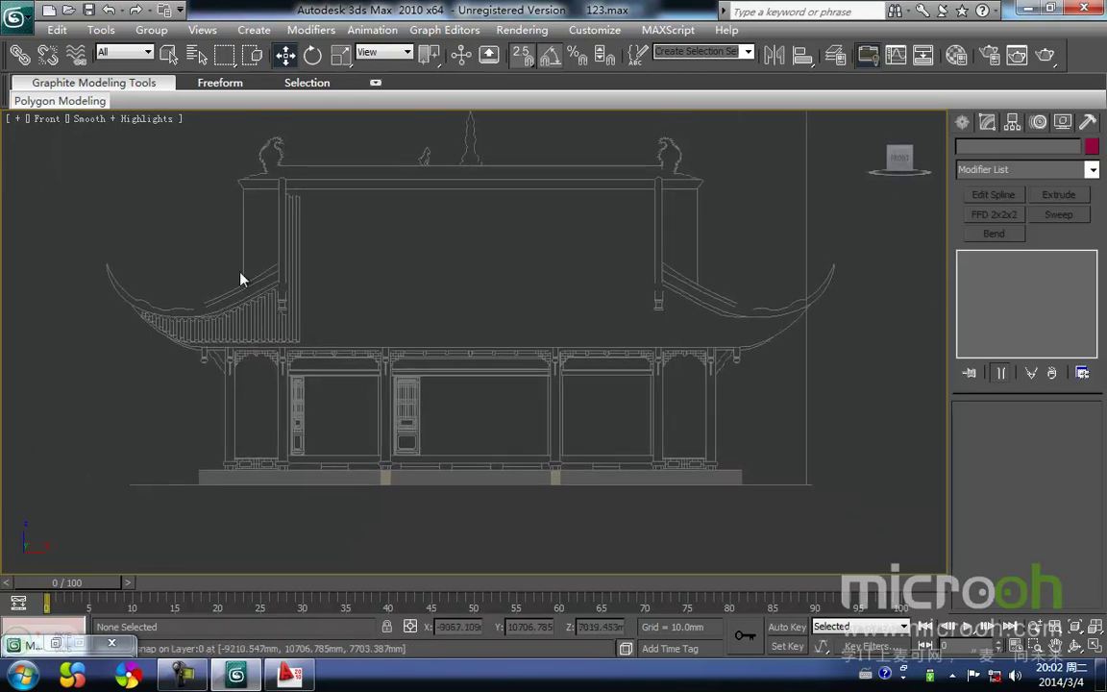
scroll(306, 441, "up", 2)
middle_click_drag(306, 441, 405, 359)
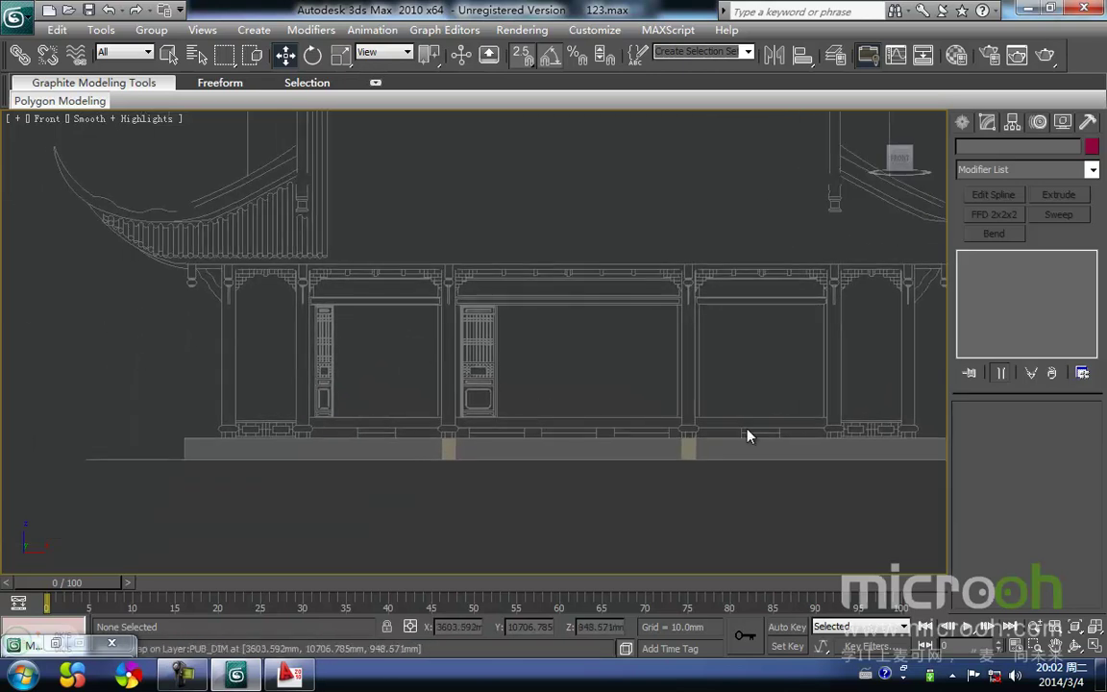
scroll(354, 395, "up", 4)
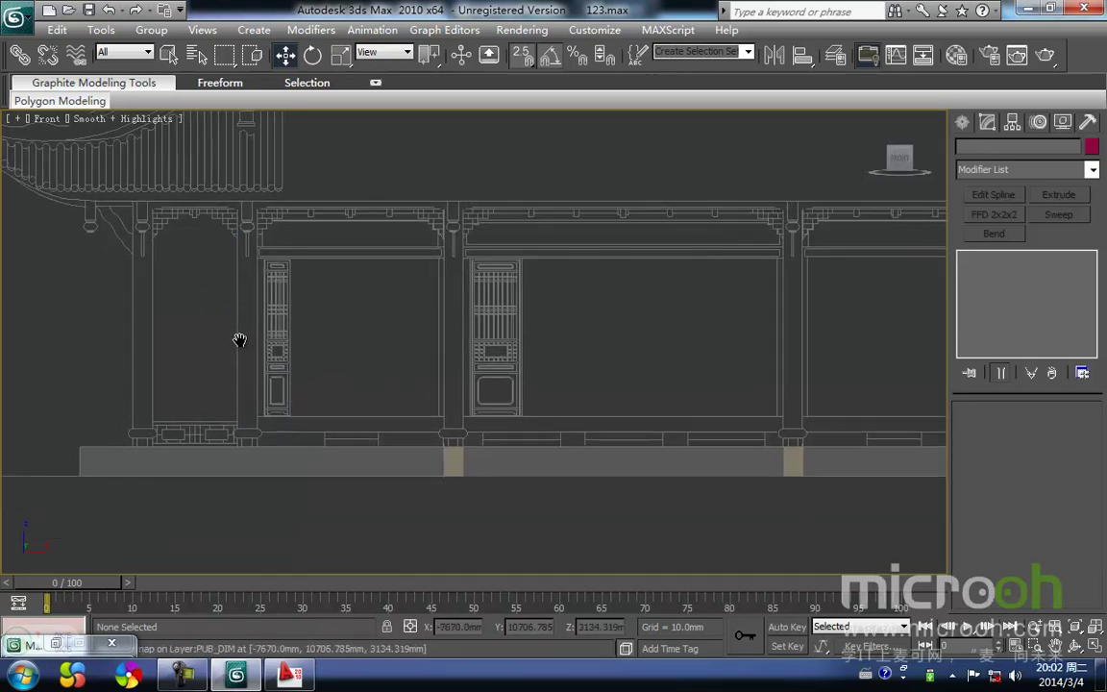
scroll(329, 452, "up", 5)
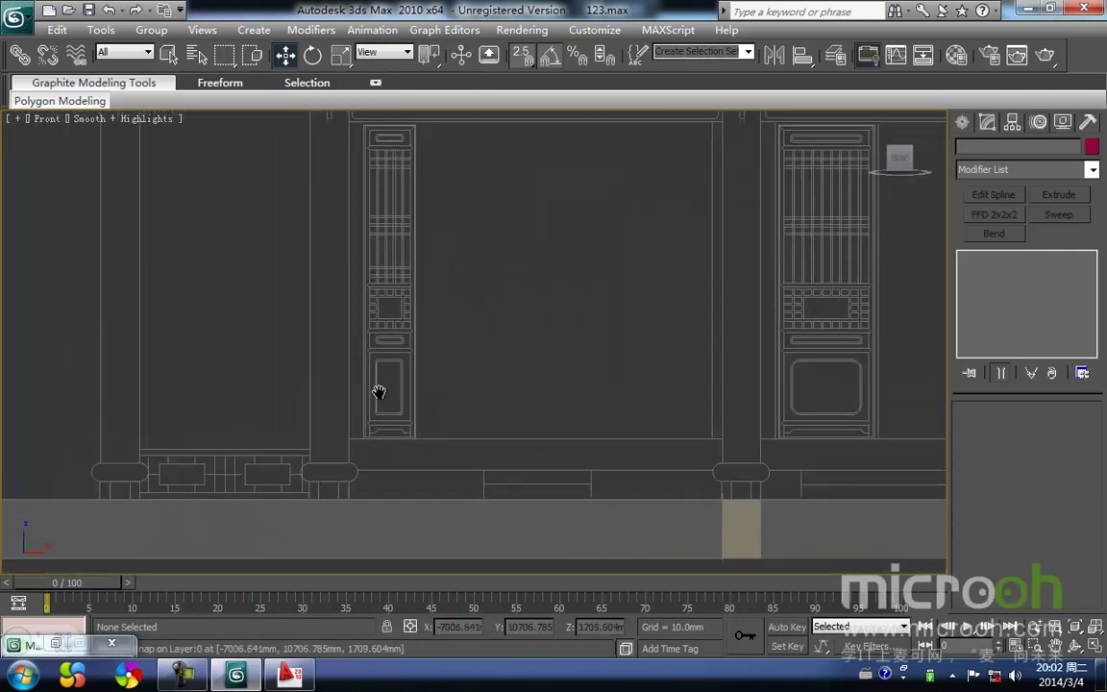
Step: Examine the columns, inner wall and door openings of the plan in the wireframe Top view
key("t")
key("z")
mouse_move(346, 412)
middle_mouse_down()
mouse_move(375, 350)
mouse_move(346, 383)
middle_mouse_up()
key("F3")
scroll(338, 420, "up", 2)
scroll(338, 420, "up", 2)
scroll(384, 443, "down", 2)
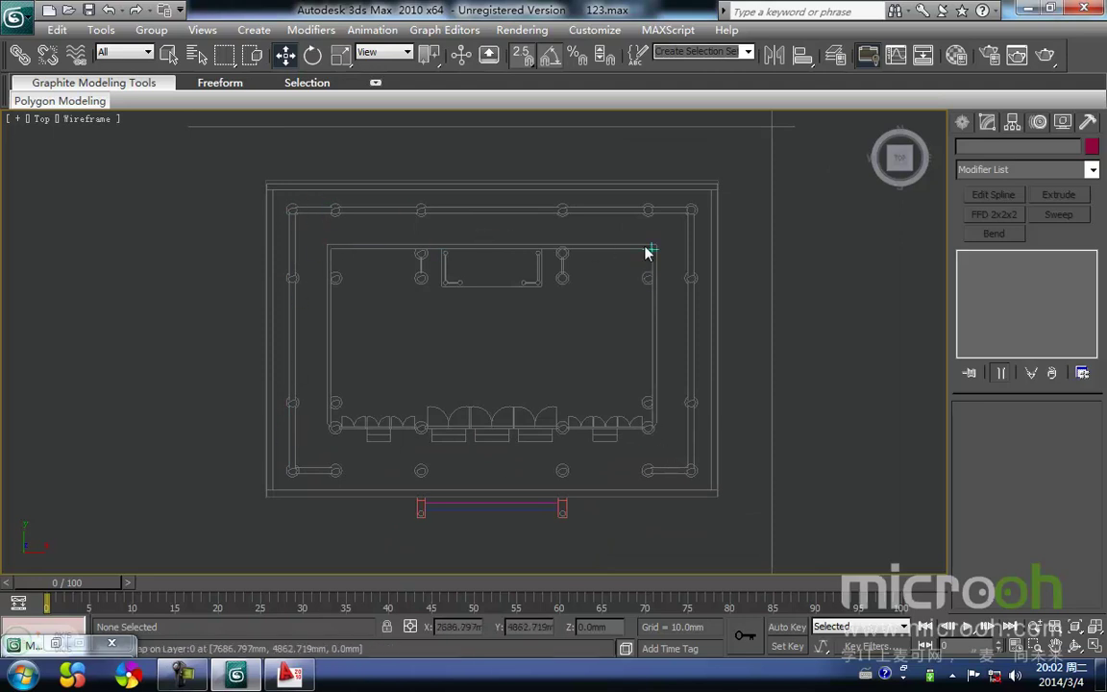
scroll(435, 402, "up", 5)
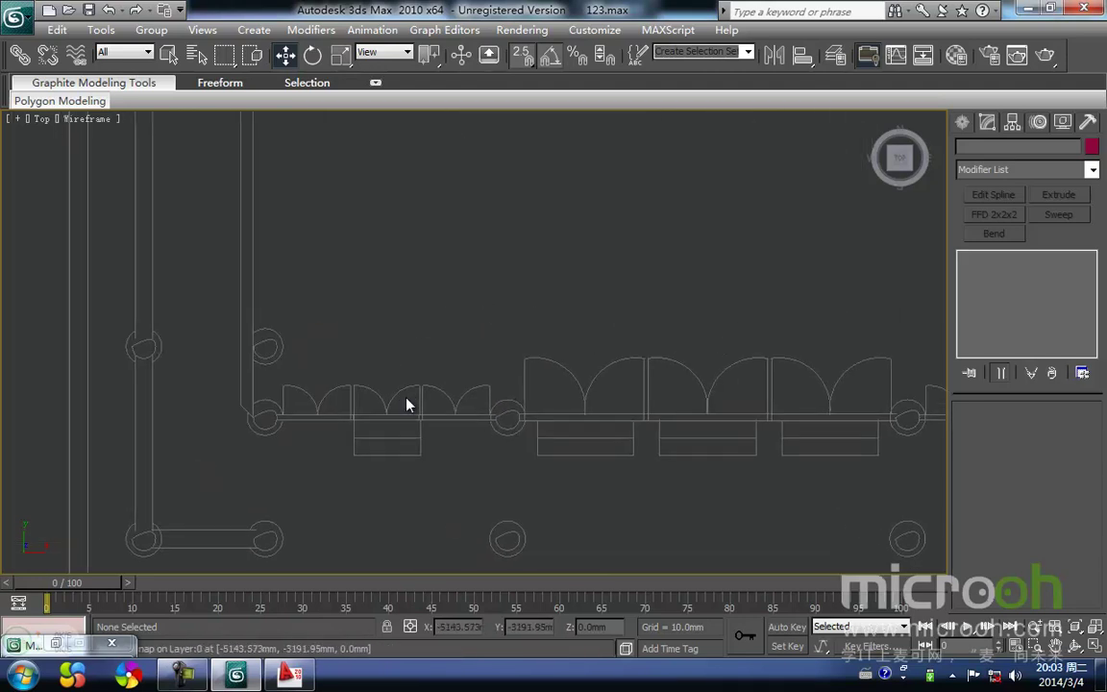
middle_click_drag(498, 426, 462, 433)
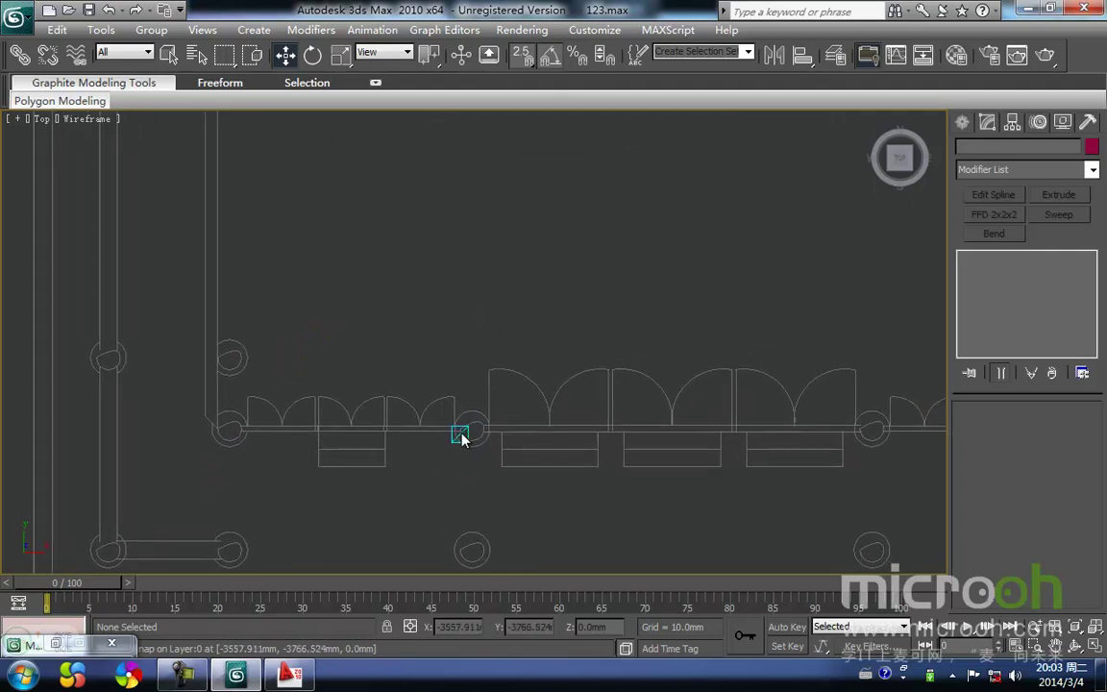
Step: Examine the front elevation's wireframe around the left bays, checking the columns, lintels, door panels and sills
key("f")
middle_click_drag(394, 392, 403, 365)
scroll(376, 433, "up", 6)
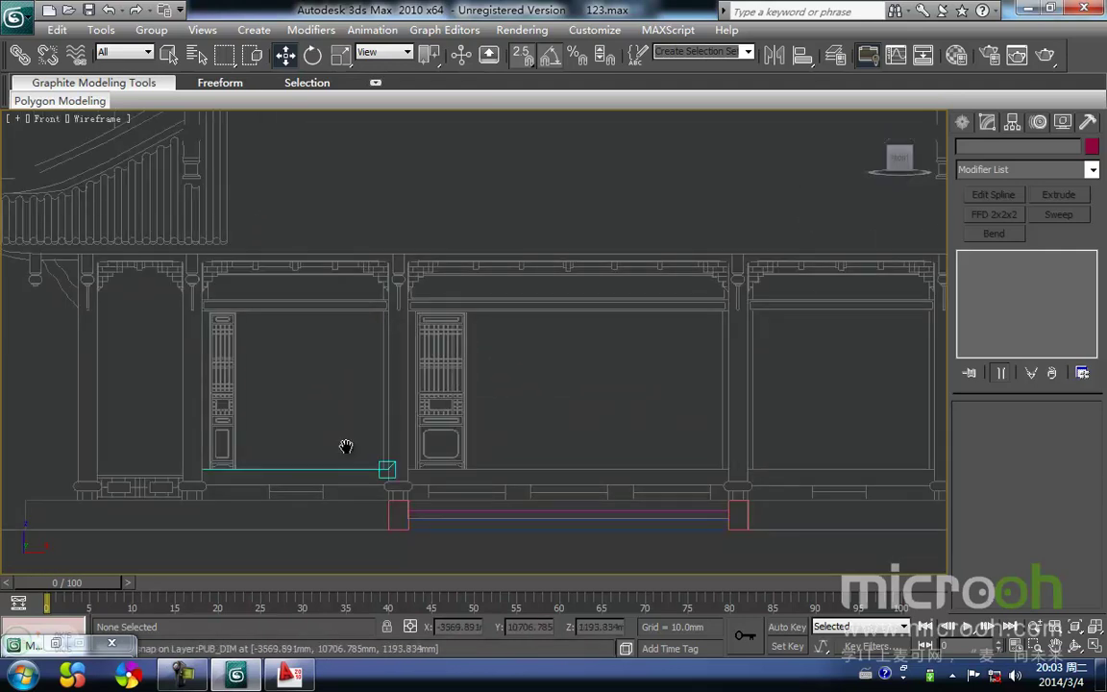
scroll(366, 412, "down", 3)
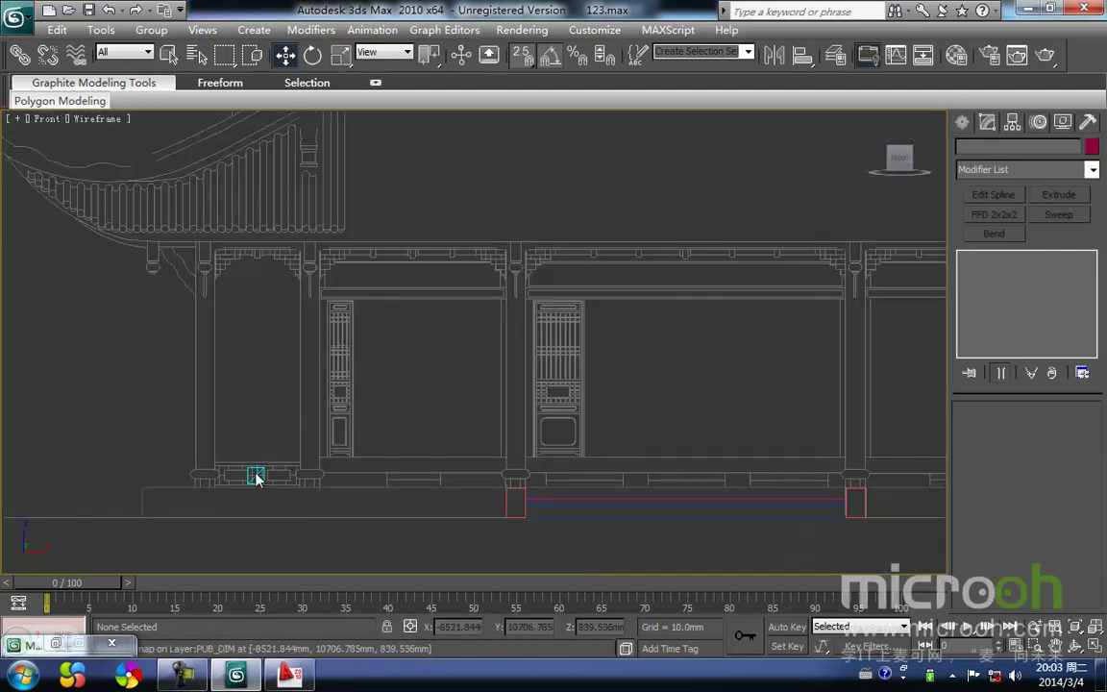
scroll(396, 338, "up", 2)
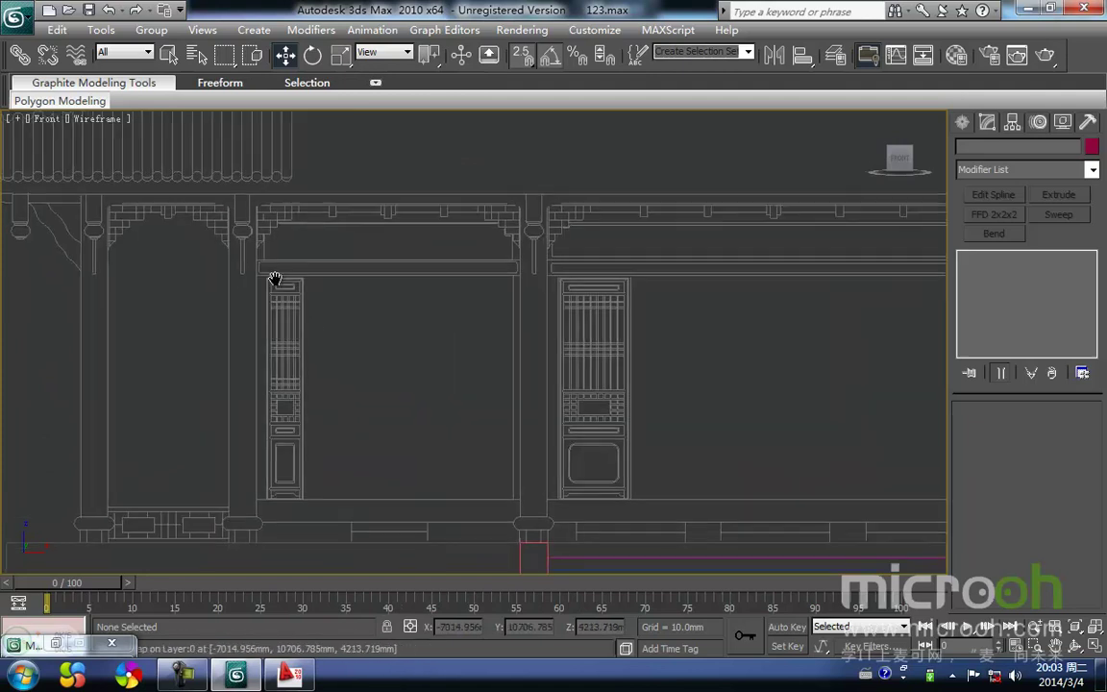
middle_click_drag(272, 292, 283, 247)
middle_click_drag(491, 260, 435, 288)
middle_click_drag(315, 426, 306, 373)
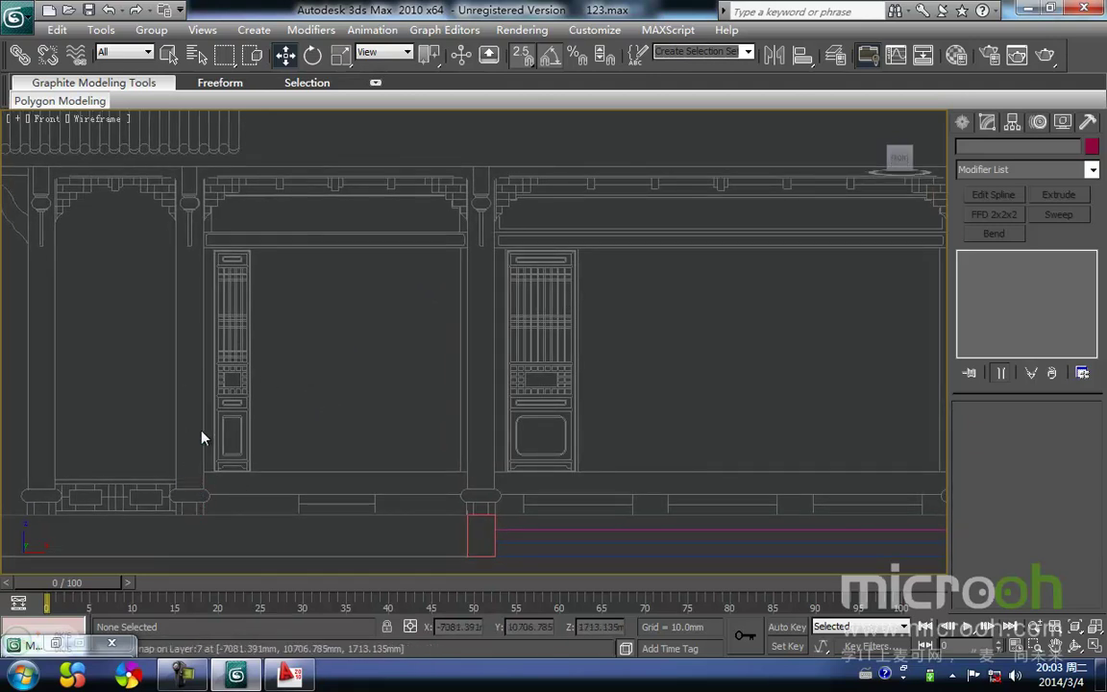
middle_click_drag(335, 477, 384, 470)
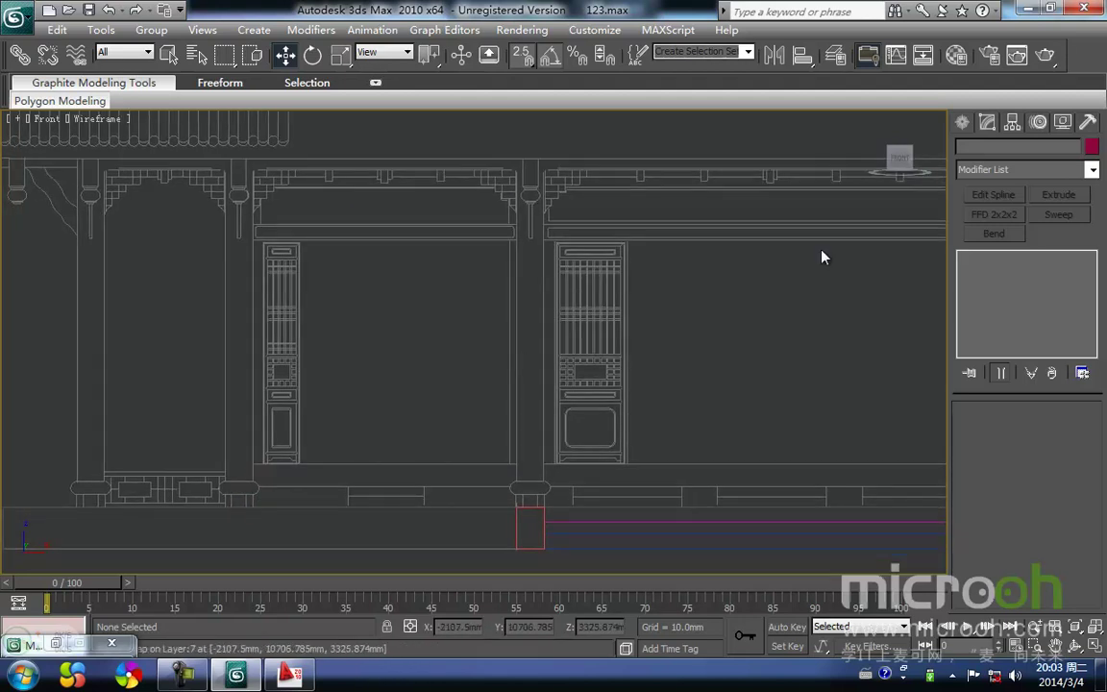
Step: Draw a rectangle about 15177 by 4903 mm over the three central bays in the Front view, from platform top to upper beam
left_click(964, 123)
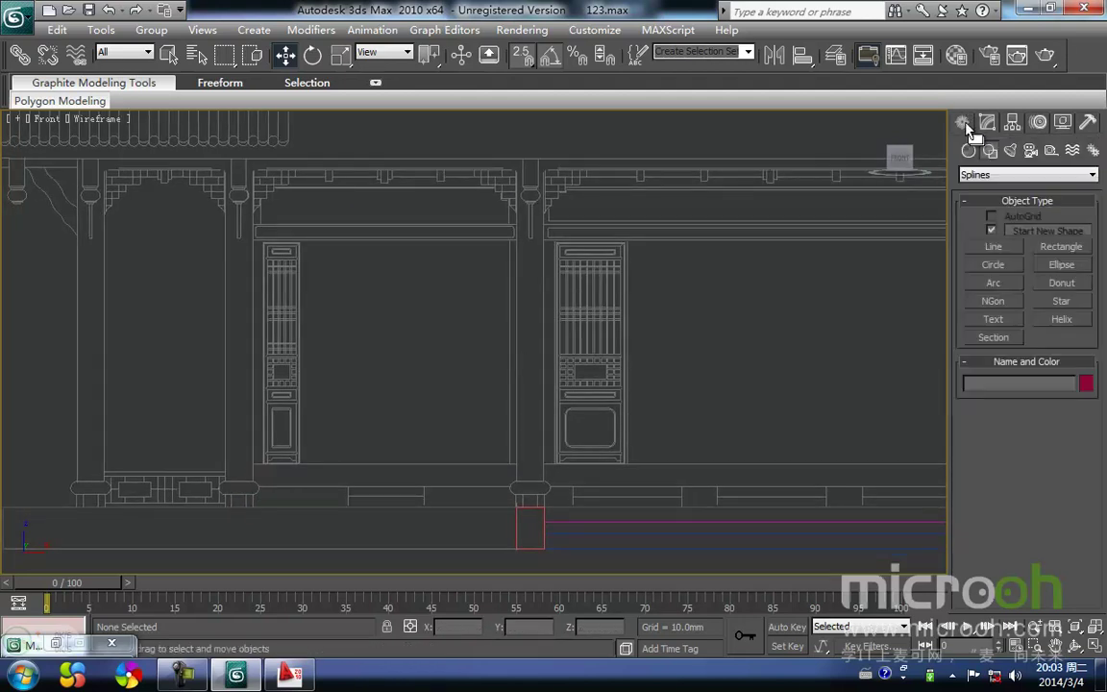
left_click(1061, 246)
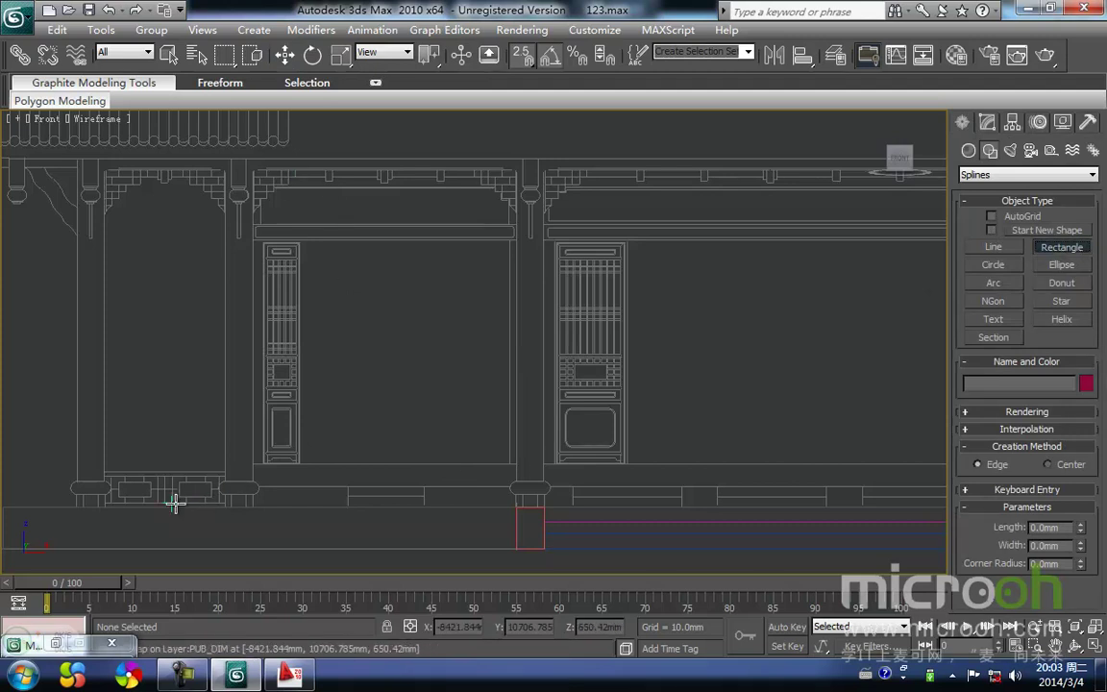
scroll(235, 510, "down", 5)
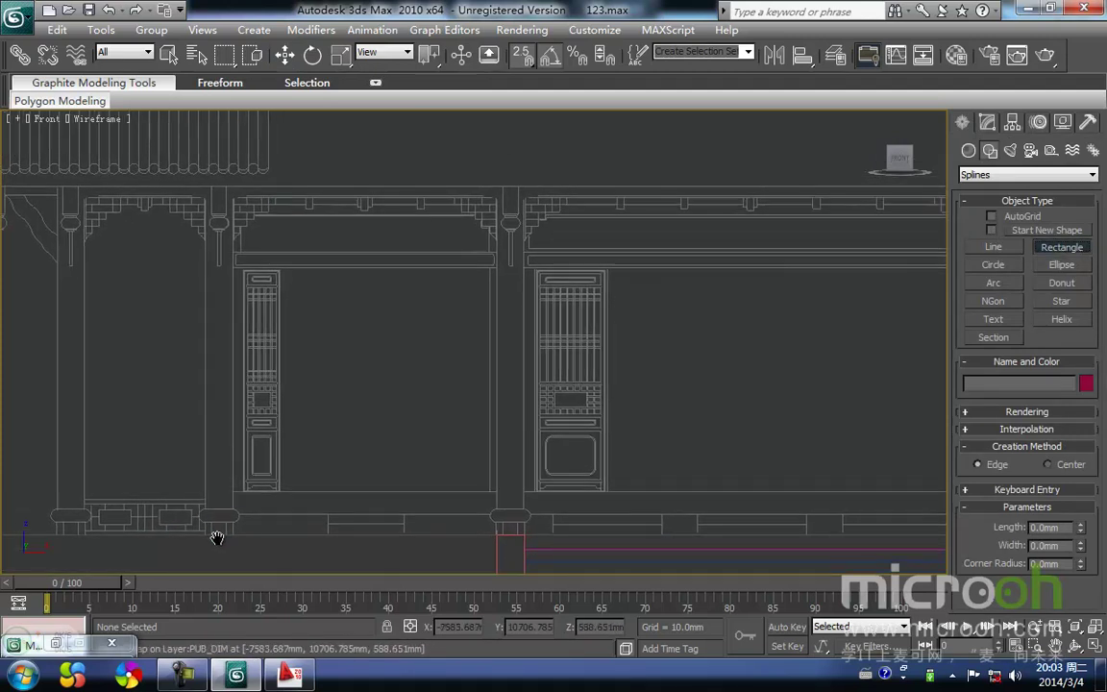
mouse_move(286, 458)
middle_mouse_down()
mouse_move(196, 443)
mouse_move(250, 440)
middle_mouse_up()
scroll(195, 443, "down", 1)
scroll(153, 441, "up", 1)
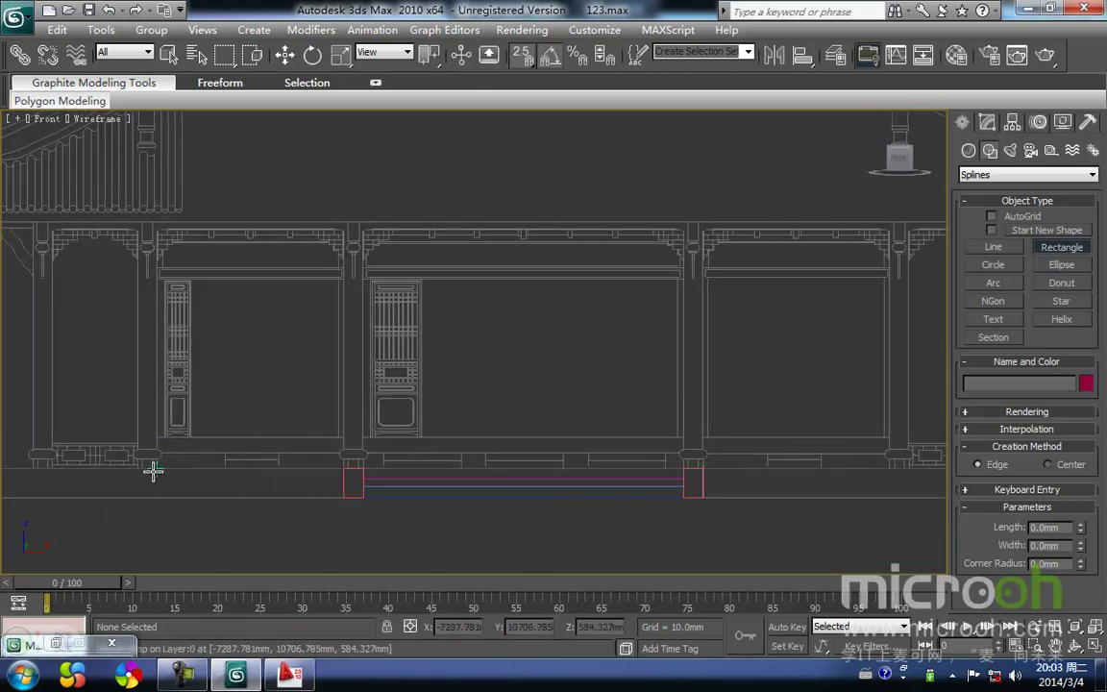
left_click_drag(142, 467, 901, 220)
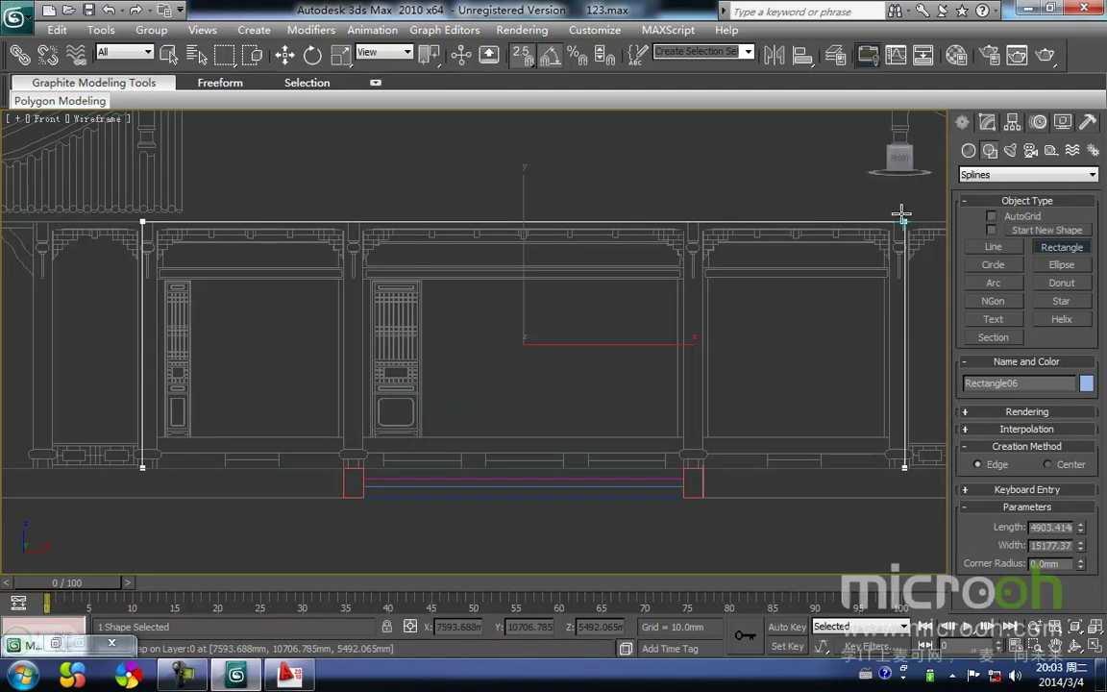
key("w")
Step: Move the new rectangle along Y in the Top view onto the centre of the plan's front door wall
middle_click_drag(733, 277, 625, 328)
left_click_drag(816, 358, 719, 305)
scroll(692, 313, "down", 1)
middle_click_drag(663, 321, 675, 316)
scroll(673, 319, "down", 1)
key("t")
key("z")
middle_click_drag(508, 370, 538, 336)
scroll(514, 363, "down", 2)
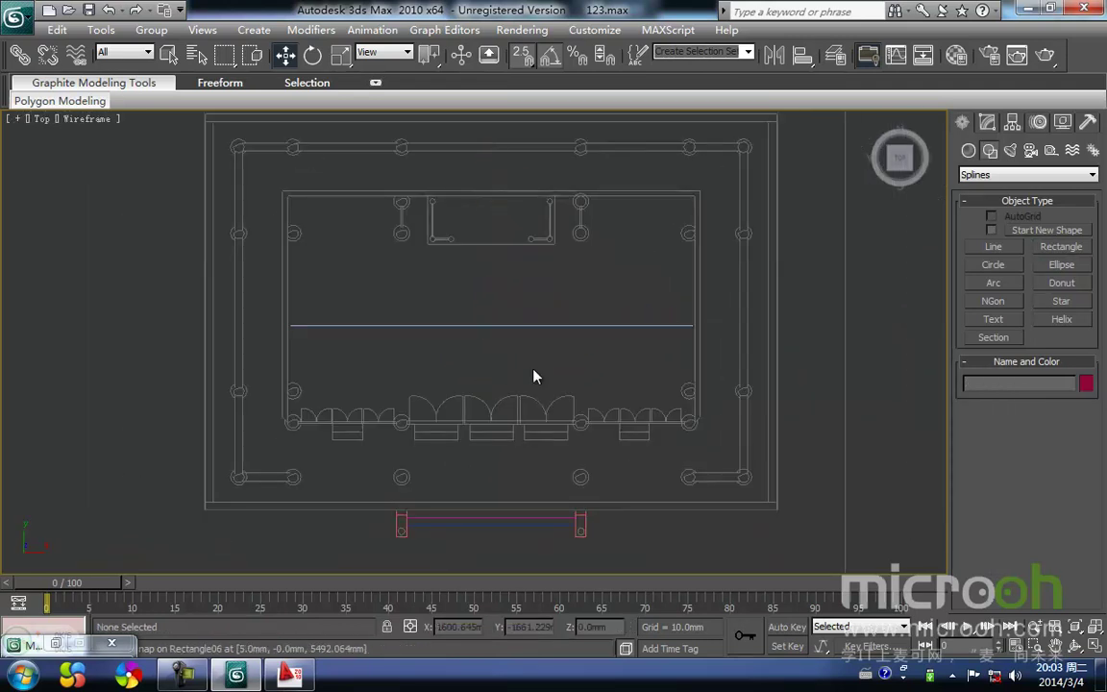
left_click_drag(489, 247, 399, 387)
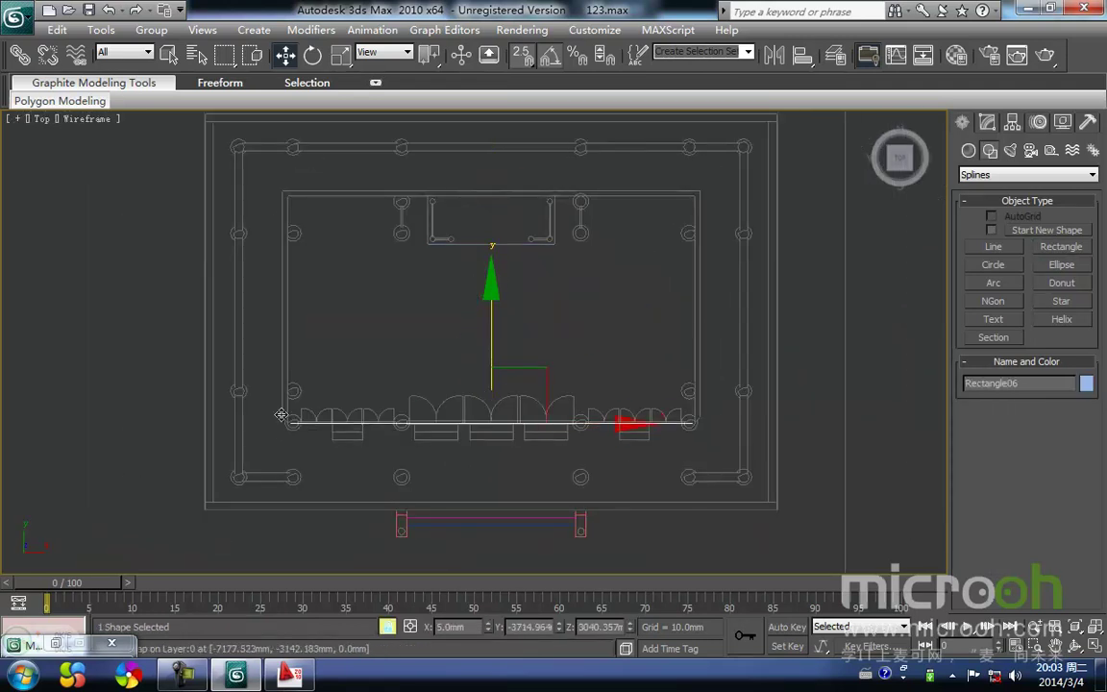
scroll(398, 386, "up", 5)
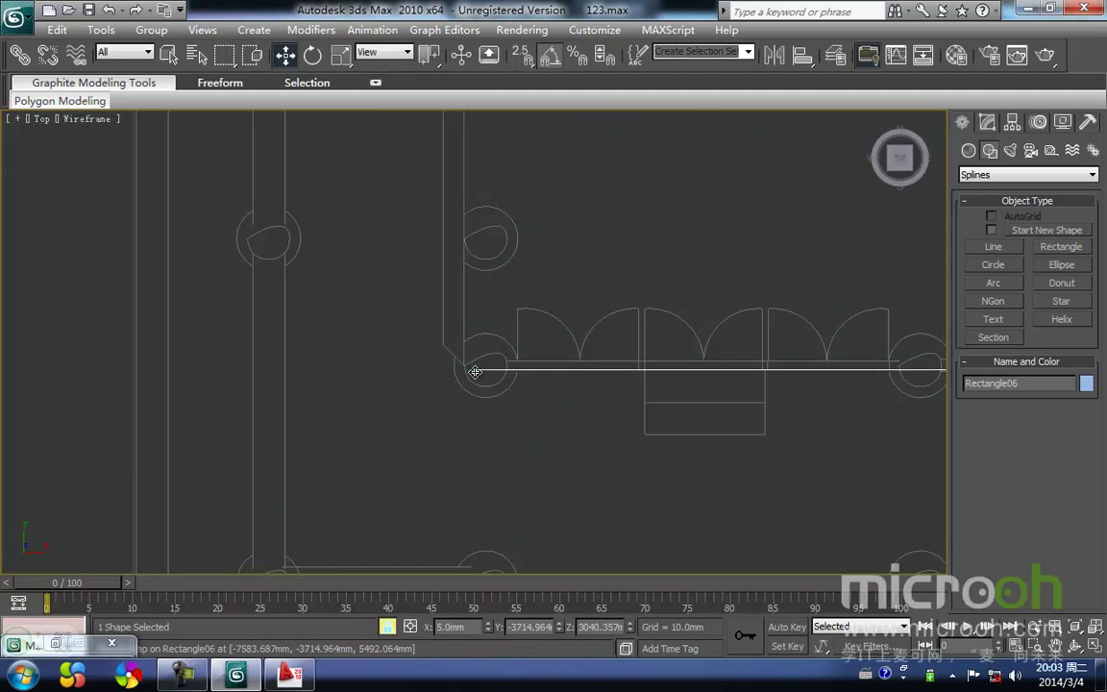
left_click_drag(467, 368, 506, 368)
middle_click_drag(507, 369, 501, 381)
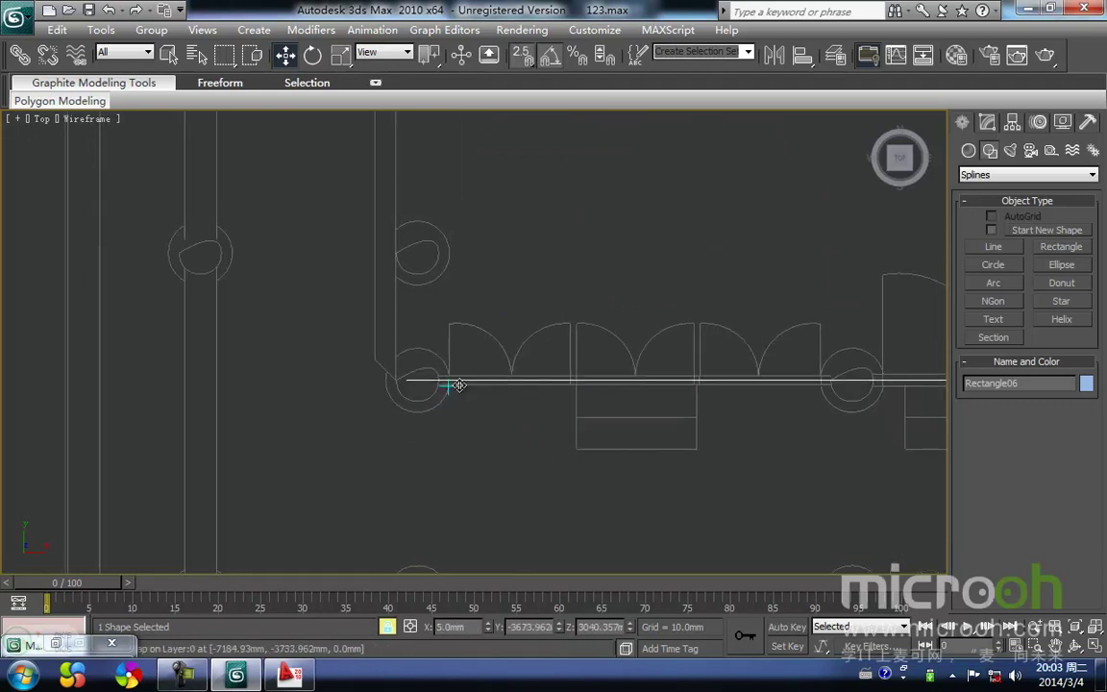
Step: Convert the front wall rectangle to an editable spline and enter its vertex level
right_click(475, 382)
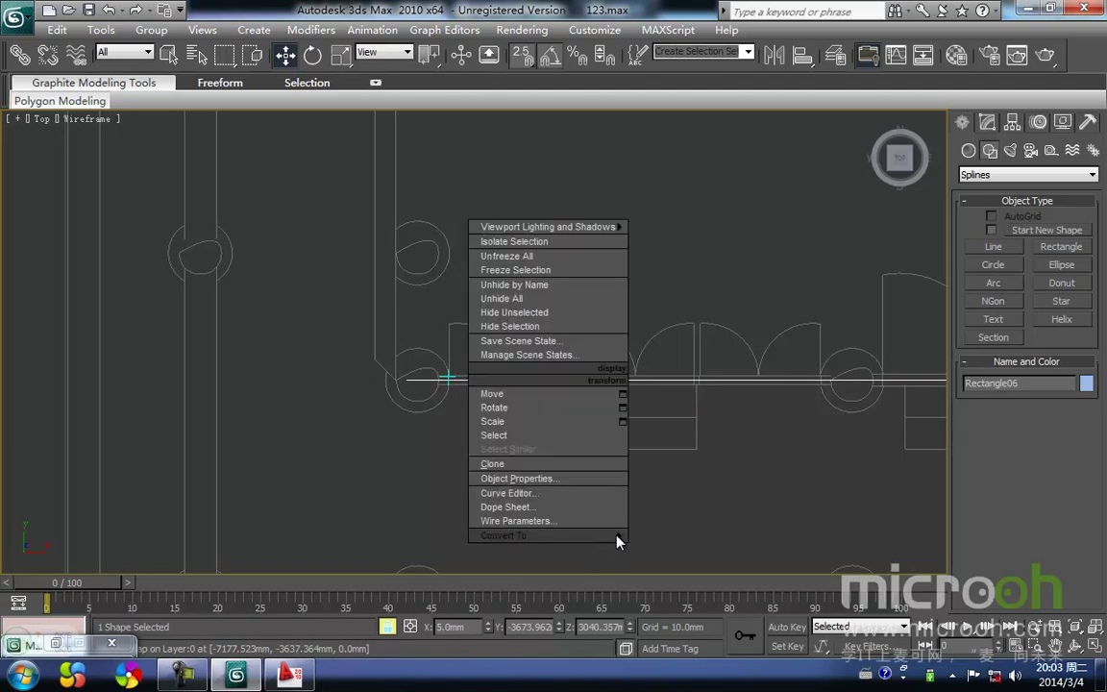
mouse_move(618, 538)
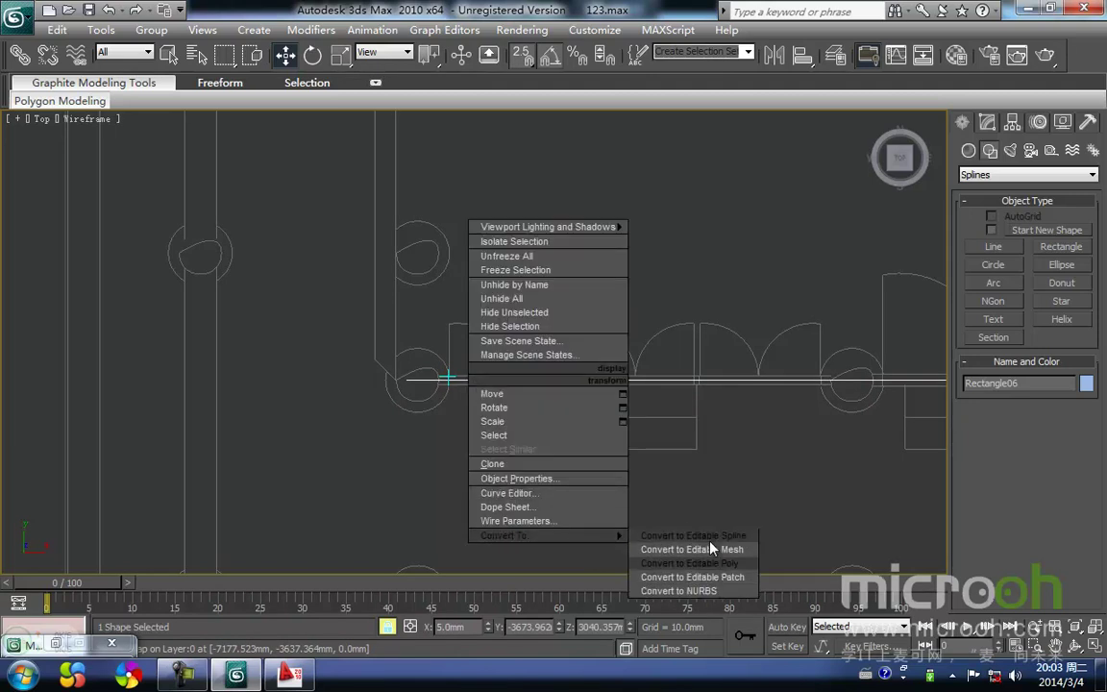
left_click(709, 535)
middle_click_drag(464, 413, 486, 451)
key("1")
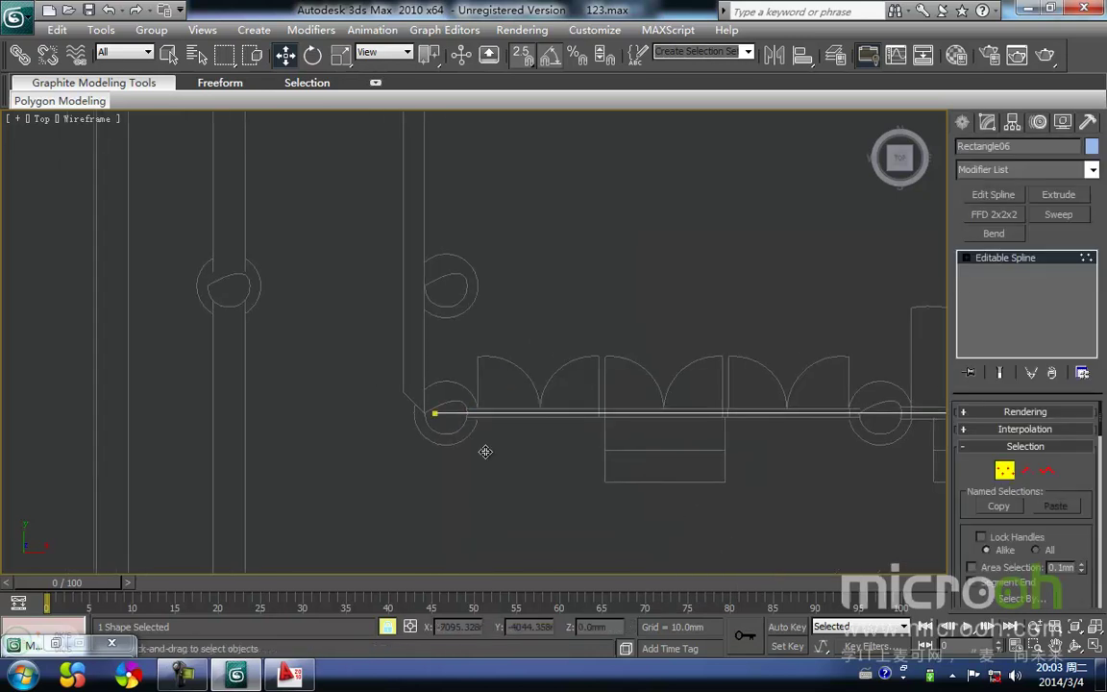
Step: Move the wall outline's left end vertices along X onto the outer face of the plan's left side wall
left_click_drag(439, 437, 403, 393)
key("space")
left_click(432, 444)
Step: Move the wall outline's right end vertices along X onto the outer face of the plan's right side wall
middle_click_drag(589, 456, 396, 445)
scroll(396, 445, "down", 3)
middle_click_drag(618, 429, 285, 438)
middle_click_drag(595, 407, 390, 417)
scroll(390, 417, "up", 2)
middle_click_drag(635, 415, 451, 429)
scroll(451, 429, "up", 1)
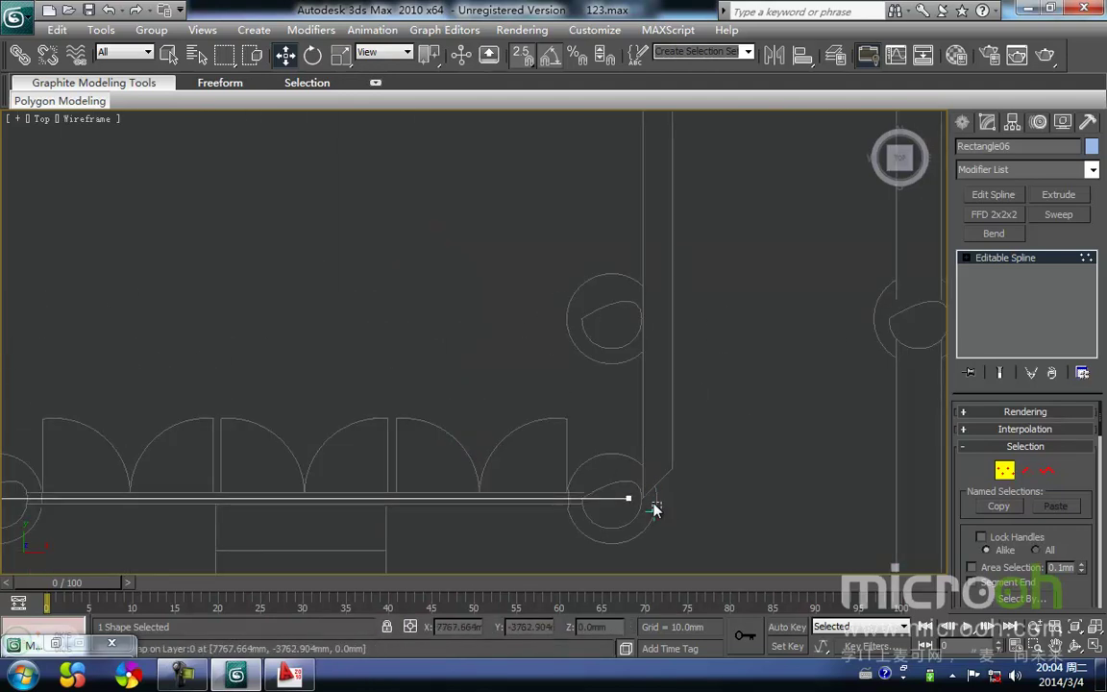
left_click(628, 498)
key("space")
left_click_drag(681, 471, 676, 468)
Step: Examine the widened wall outline against the columns and bays of the front elevation
middle_click_drag(561, 483, 648, 473)
scroll(648, 474, "down", 4)
middle_click_drag(342, 395, 687, 360)
key("f")
middle_click_drag(447, 368, 507, 395)
scroll(420, 358, "down", 6)
scroll(386, 349, "up", 2)
key("space")
left_click(699, 397)
middle_click_drag(279, 395, 385, 369)
scroll(384, 369, "up", 2)
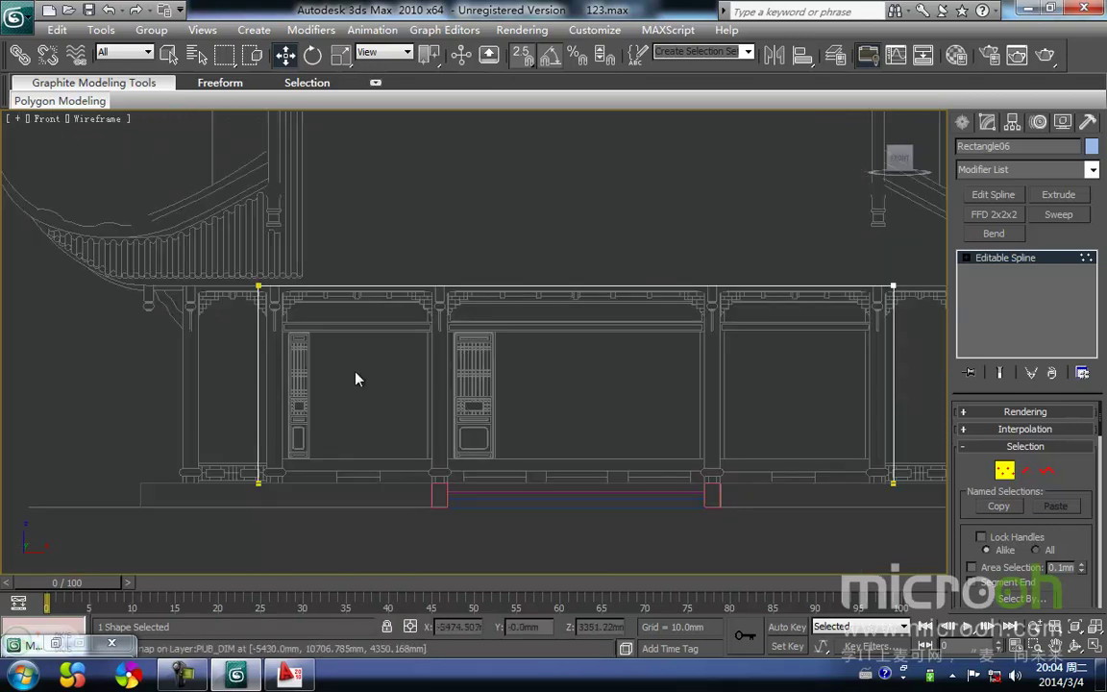
scroll(384, 362, "up", 2)
middle_click_drag(315, 345, 373, 332)
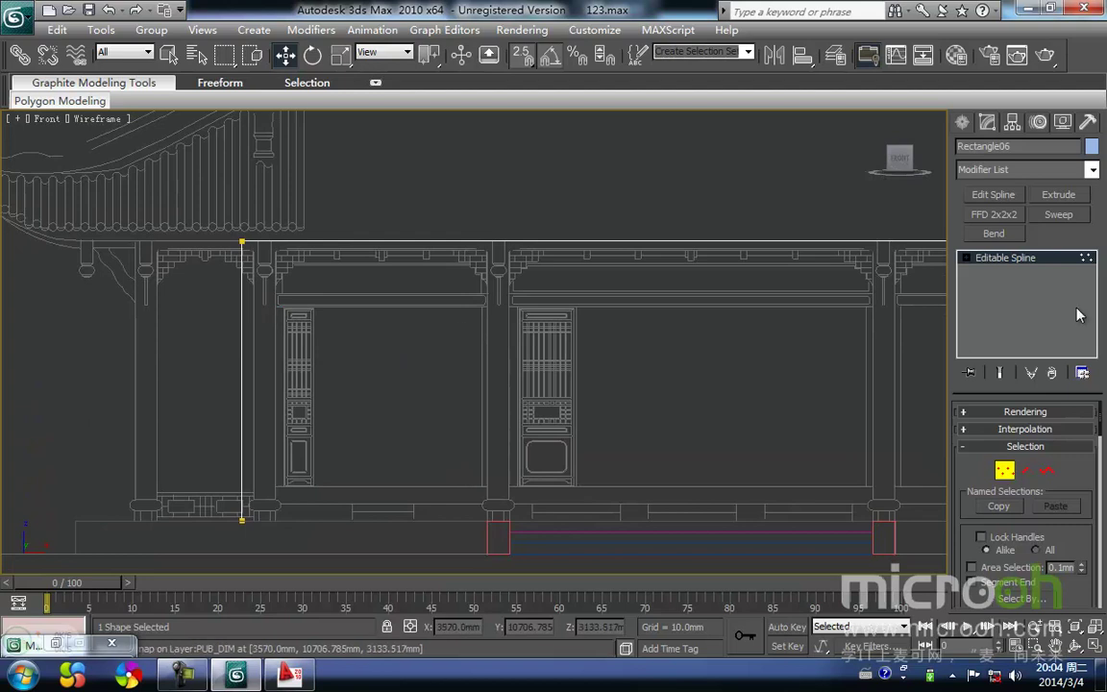
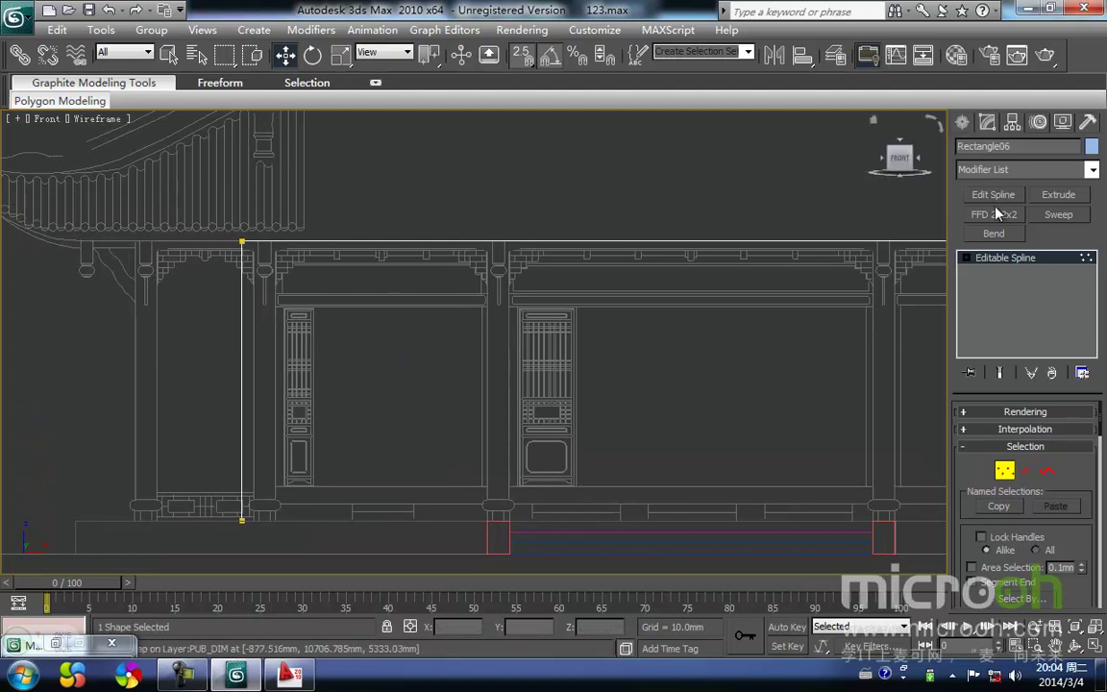
Step: Draw a rectangle of about 3720 by 3156 mm around the left bay's door opening as part of the same wall shape
left_click(1004, 470)
left_click(962, 124)
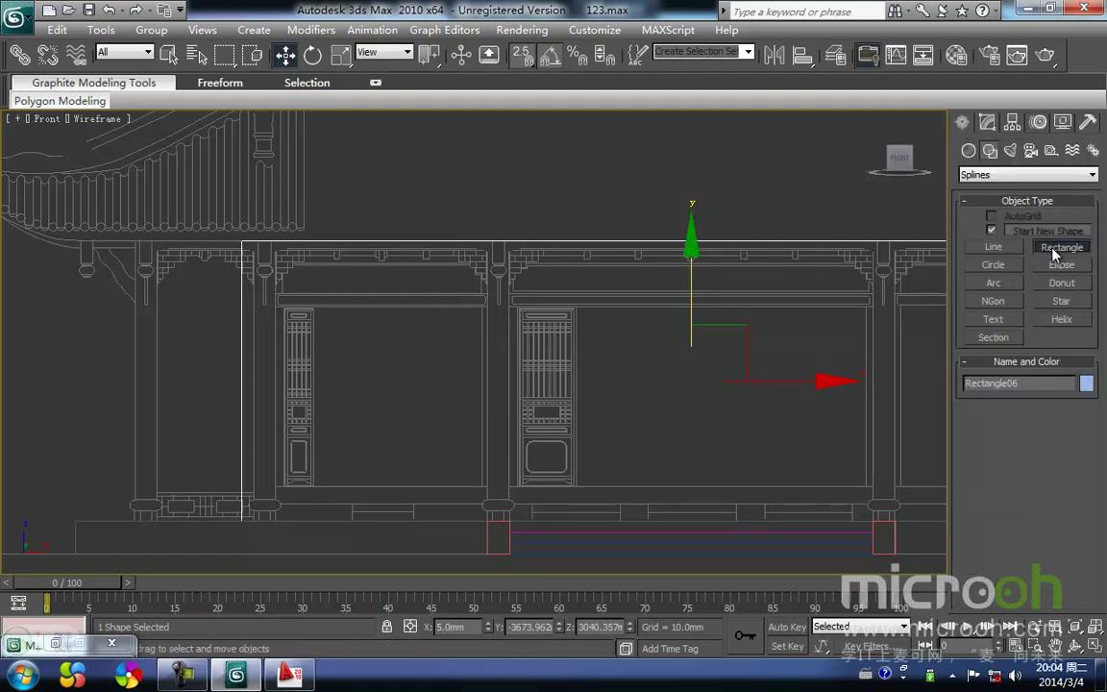
left_click(1055, 250)
left_click(992, 231)
middle_click_drag(338, 334, 357, 304)
scroll(326, 306, "up", 2)
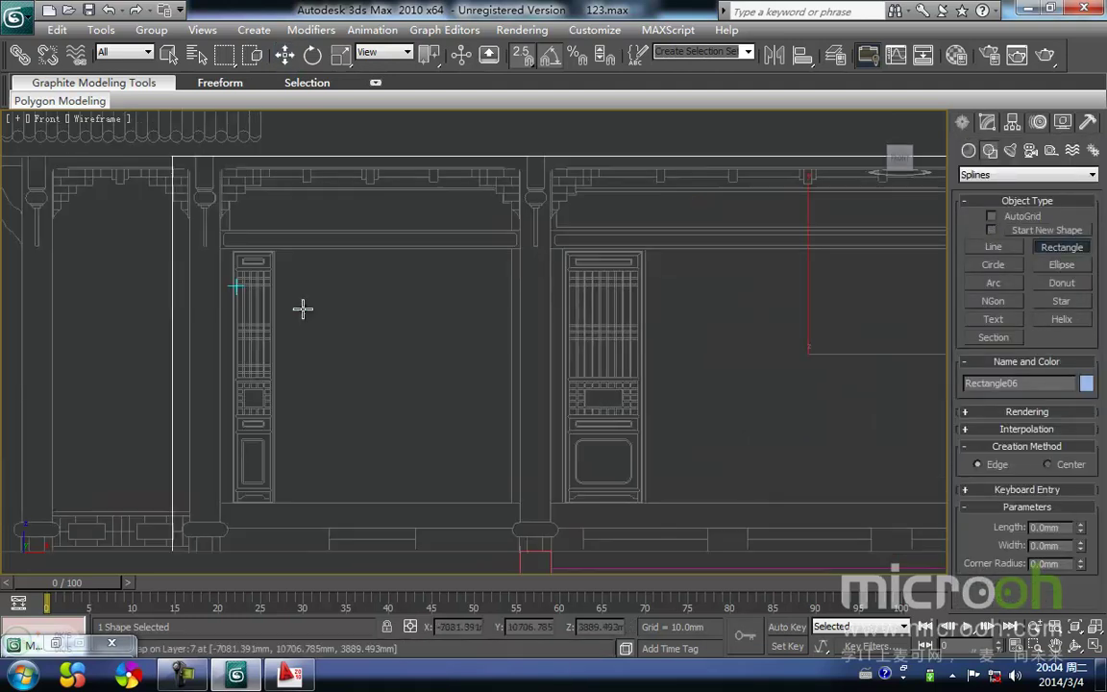
left_click_drag(221, 243, 522, 497)
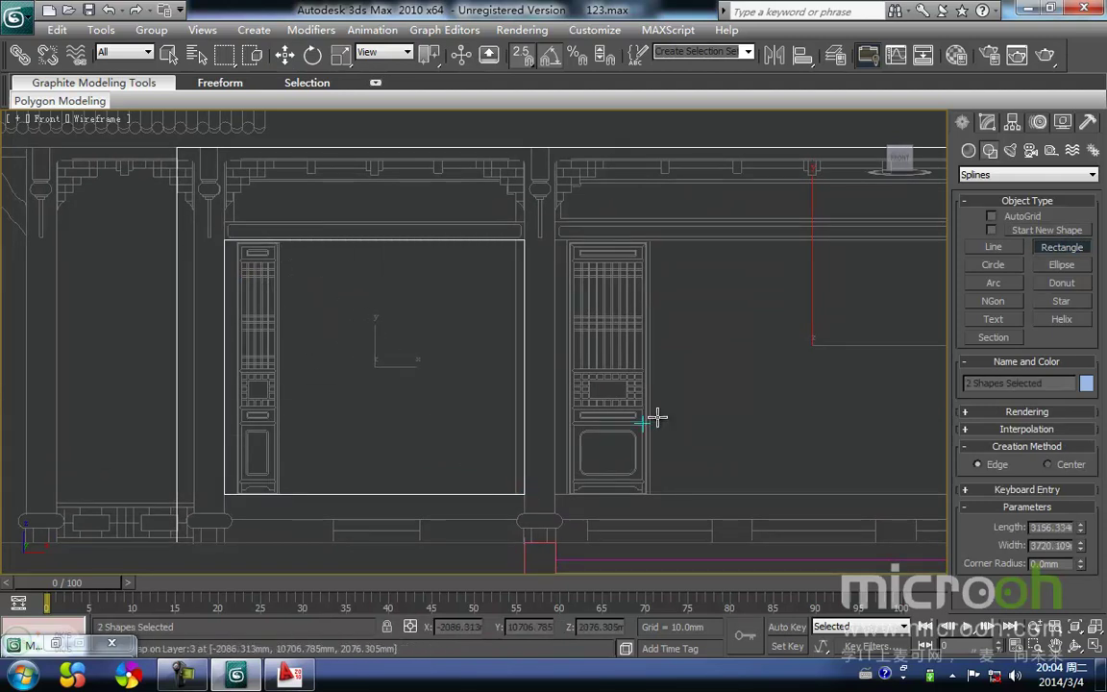
Step: Add rectangles to the wall shape for the central and right door openings, the right one about 3886 by 3184 mm
middle_click_drag(638, 424, 388, 395)
scroll(375, 365, "down", 2)
left_click_drag(339, 253, 704, 432)
middle_click_drag(594, 393, 256, 412)
left_click_drag(382, 274, 381, 274)
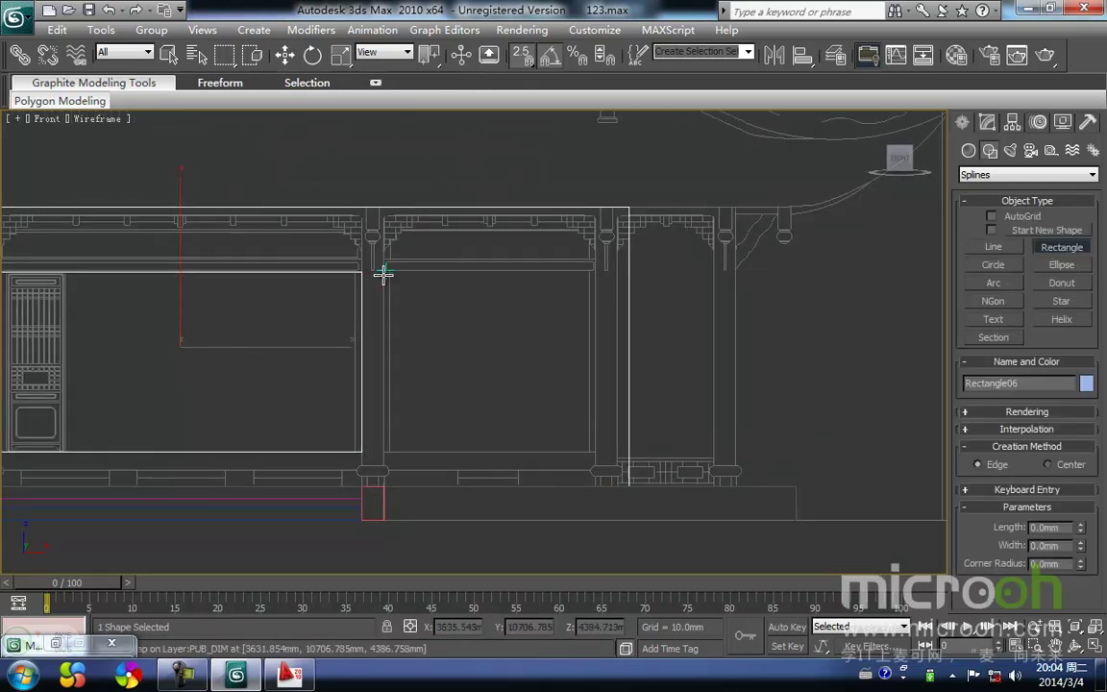
mouse_move(382, 451)
left_mouse_down()
mouse_move(536, 338)
mouse_move(602, 273)
mouse_move(603, 254)
mouse_move(599, 272)
left_mouse_up()
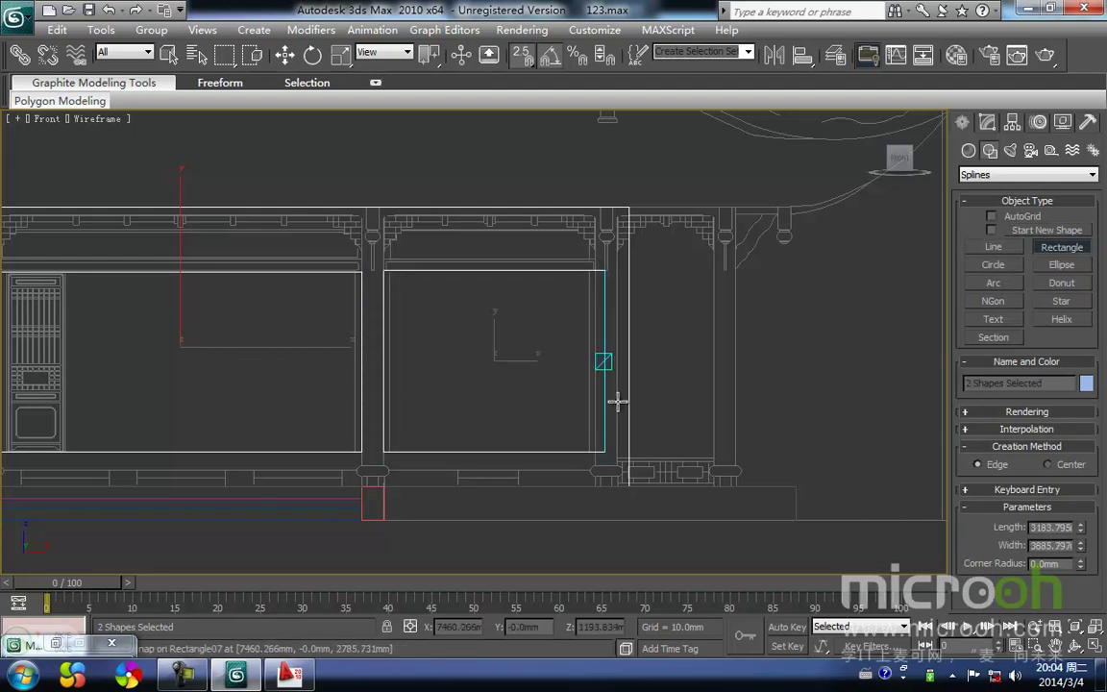
right_click(616, 405)
Step: Move the right door opening's two outer vertices along X onto the edge of the adjoining column
key("1")
mouse_move(616, 404)
middle_mouse_down()
mouse_move(556, 423)
mouse_move(551, 390)
middle_mouse_up()
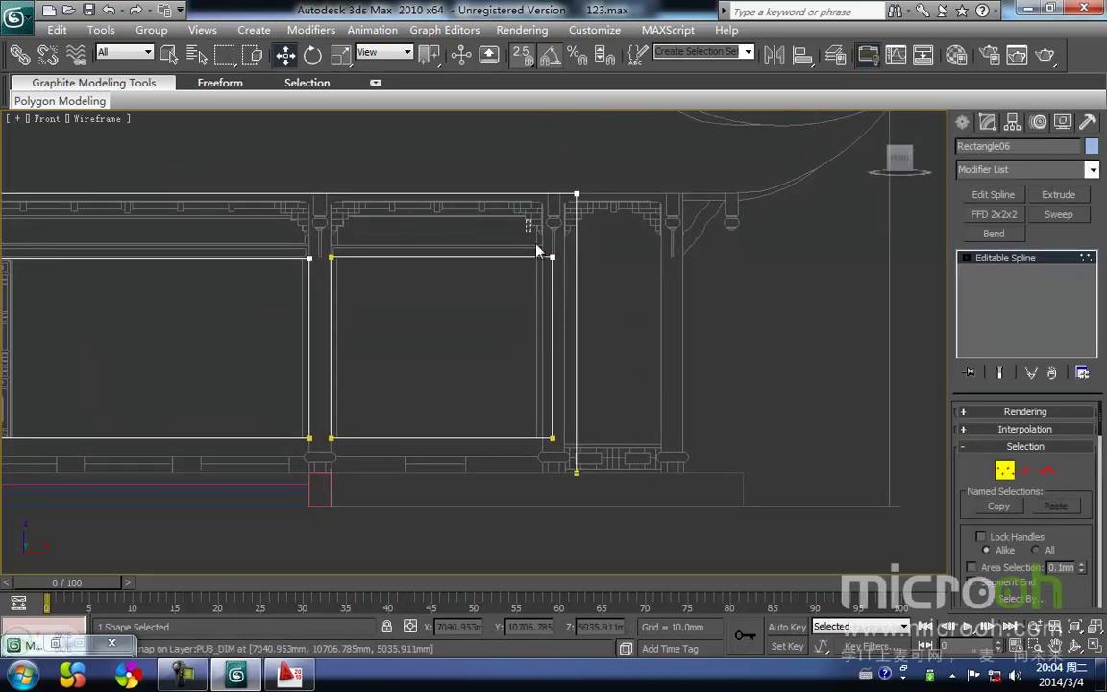
left_click_drag(557, 454, 562, 457)
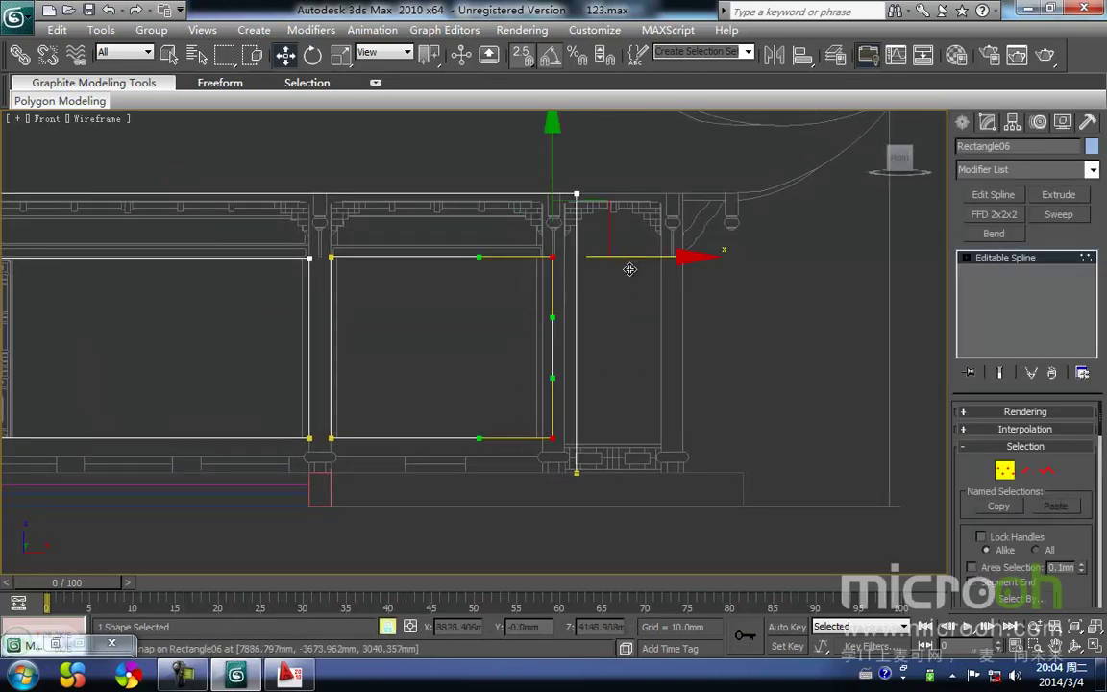
middle_click_drag(630, 266, 610, 307)
scroll(525, 394, "up", 3)
middle_click_drag(523, 396, 530, 303)
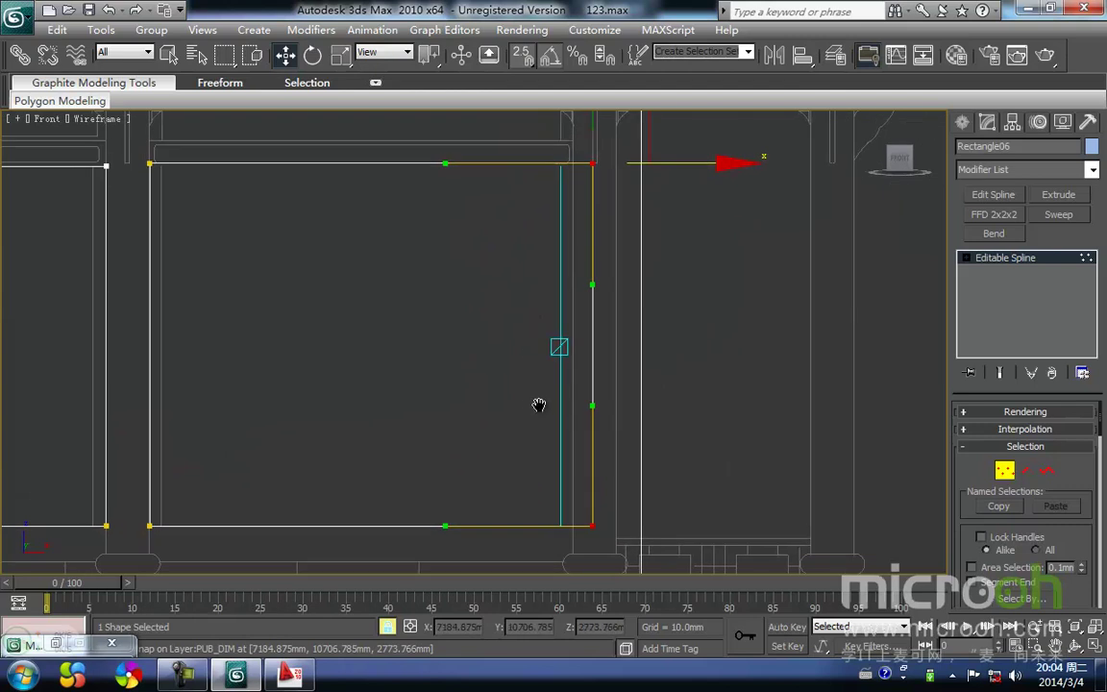
left_click_drag(596, 494, 582, 495)
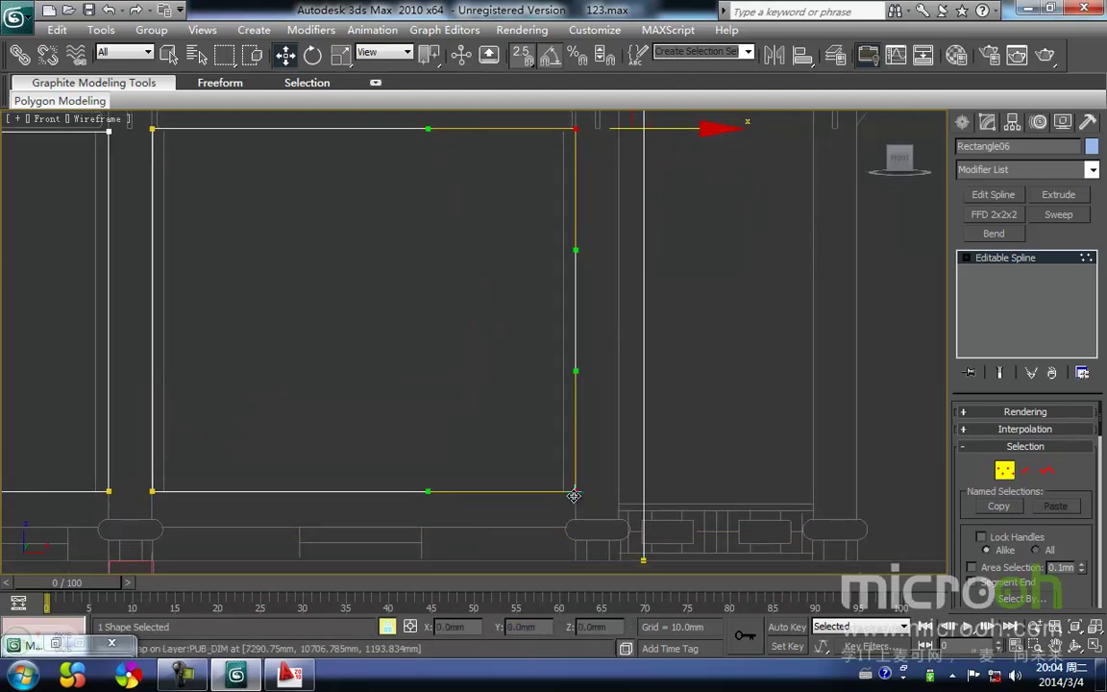
Step: Select the three door openings' vertices in the Top view and move them along Y onto the front wall line
scroll(445, 453, "down", 3)
middle_click_drag(445, 452, 647, 512)
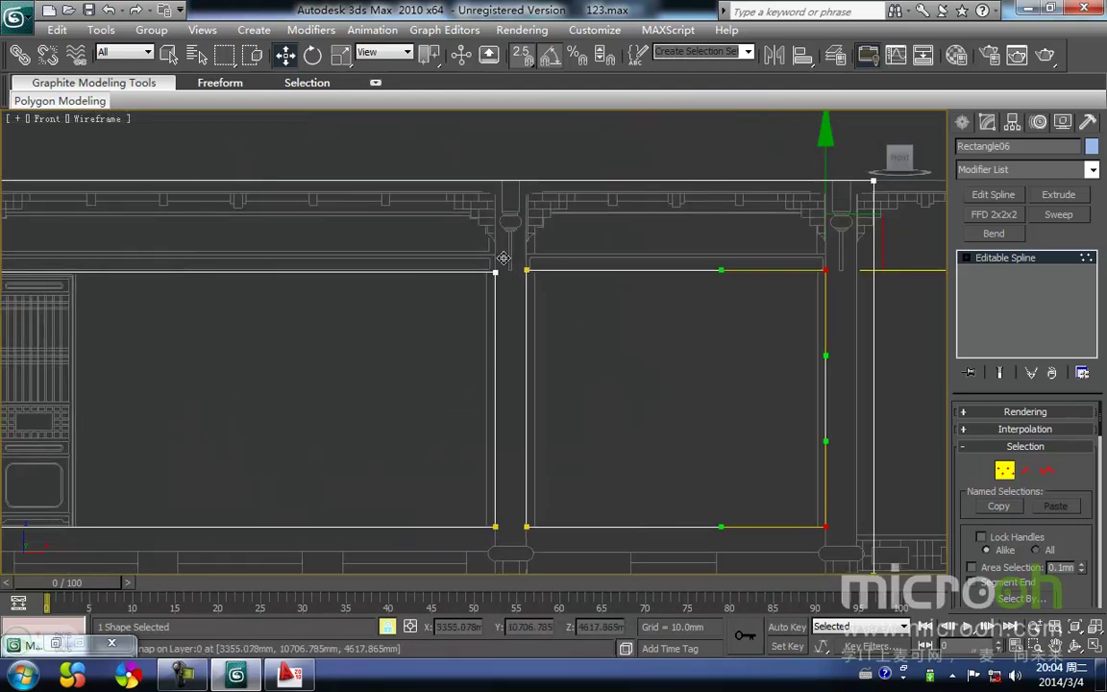
middle_click_drag(550, 342, 667, 381)
scroll(667, 381, "down", 2)
middle_click_drag(369, 370, 526, 358)
scroll(512, 344, "down", 2)
key("t")
scroll(425, 374, "down", 3)
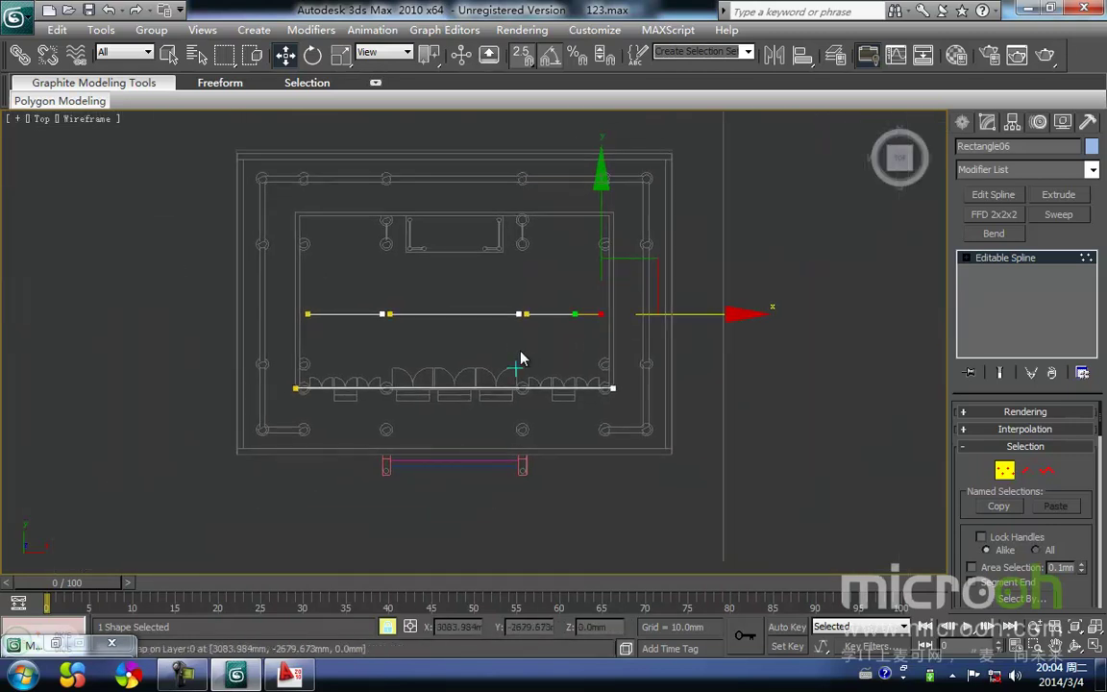
left_click_drag(663, 323, 247, 271)
key("space")
left_click_drag(306, 303, 318, 400)
scroll(317, 400, "up", 6)
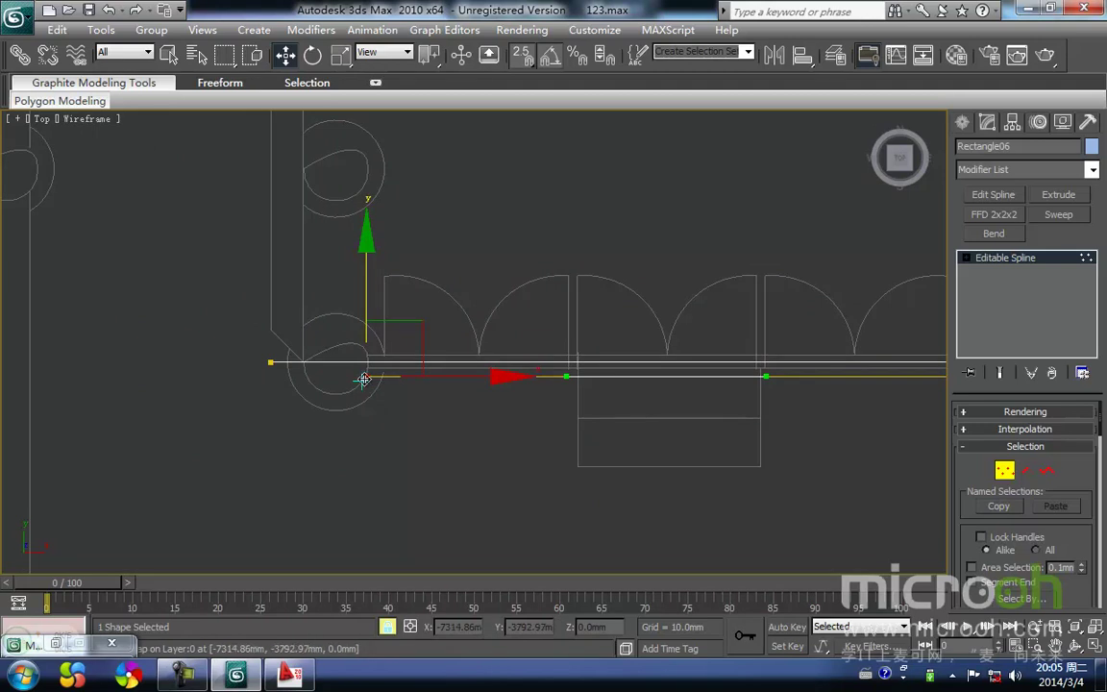
left_click_drag(362, 376, 268, 363)
Step: Clear the vertex selection and examine the door openings and lintels in the Front view
middle_click_drag(430, 351, 330, 378)
key("f")
key("z")
scroll(473, 342, "up", 3)
left_click(478, 343)
middle_click_drag(507, 288, 599, 324)
scroll(375, 324, "up", 2)
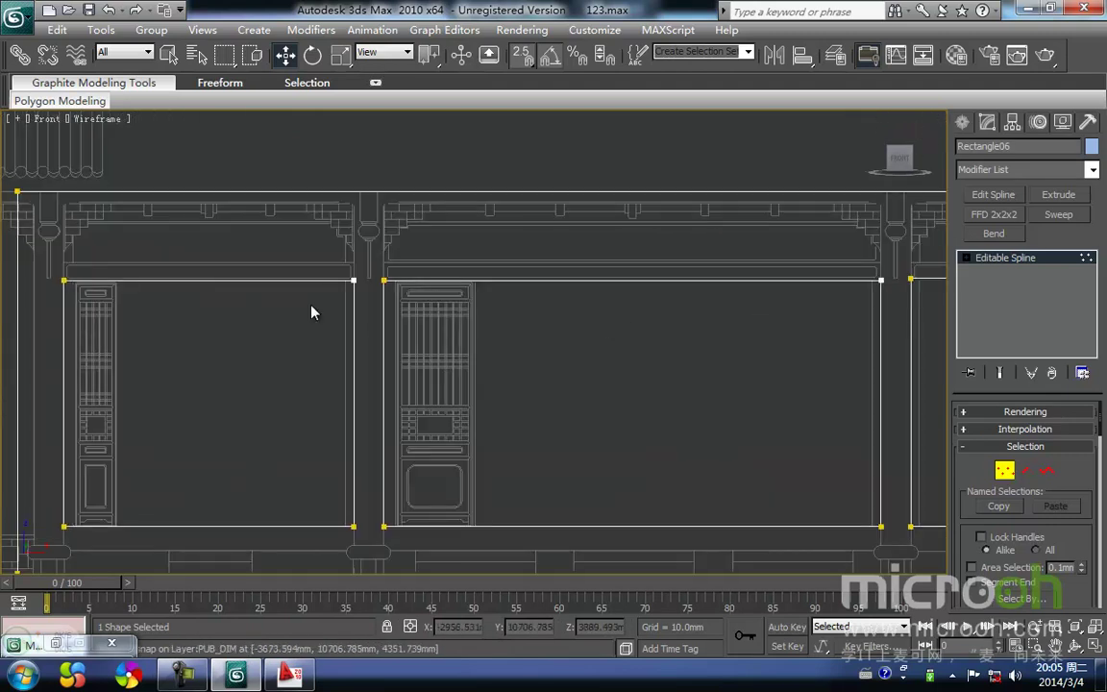
middle_click_drag(375, 330, 496, 335)
Step: Switch to AutoCAD and examine the lattice panels above the doors across the front elevation
left_click(296, 675)
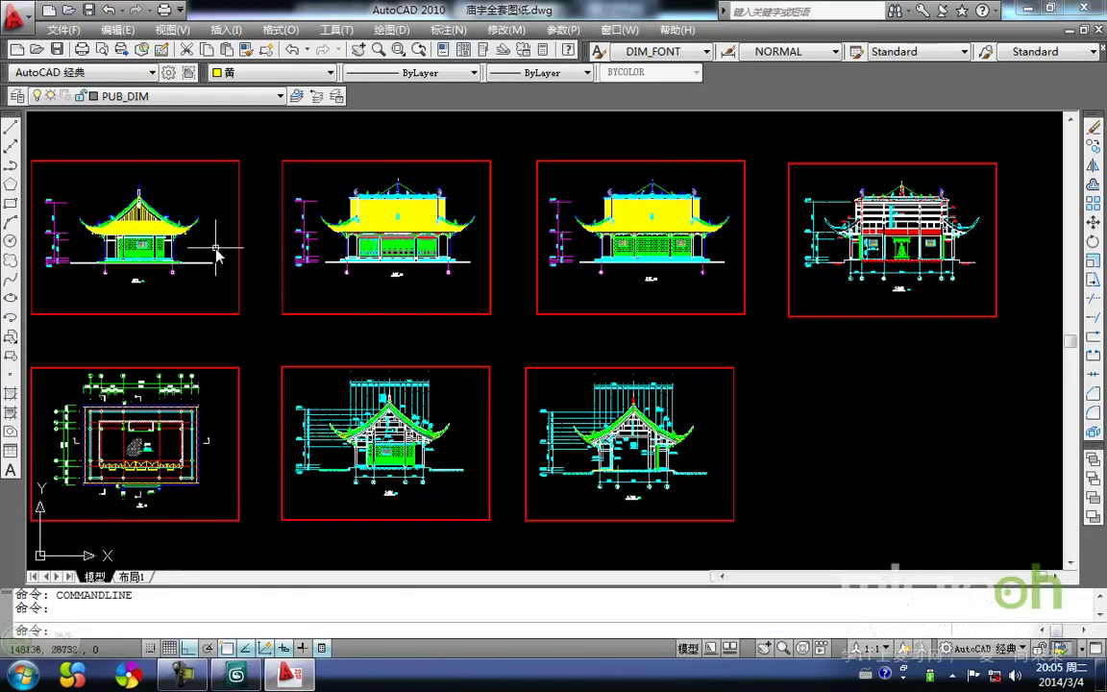
scroll(384, 240, "up", 10)
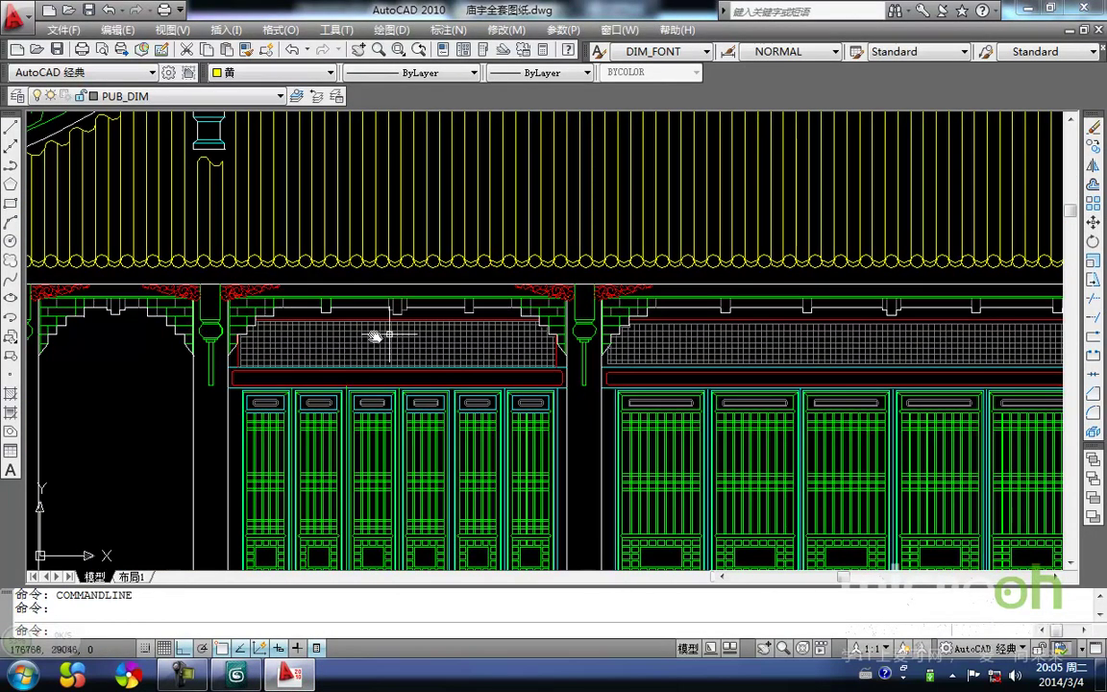
middle_click_drag(341, 324, 308, 325)
middle_click_drag(344, 367, 306, 380)
middle_click_drag(208, 369, 216, 351)
middle_click_drag(501, 338, 313, 332)
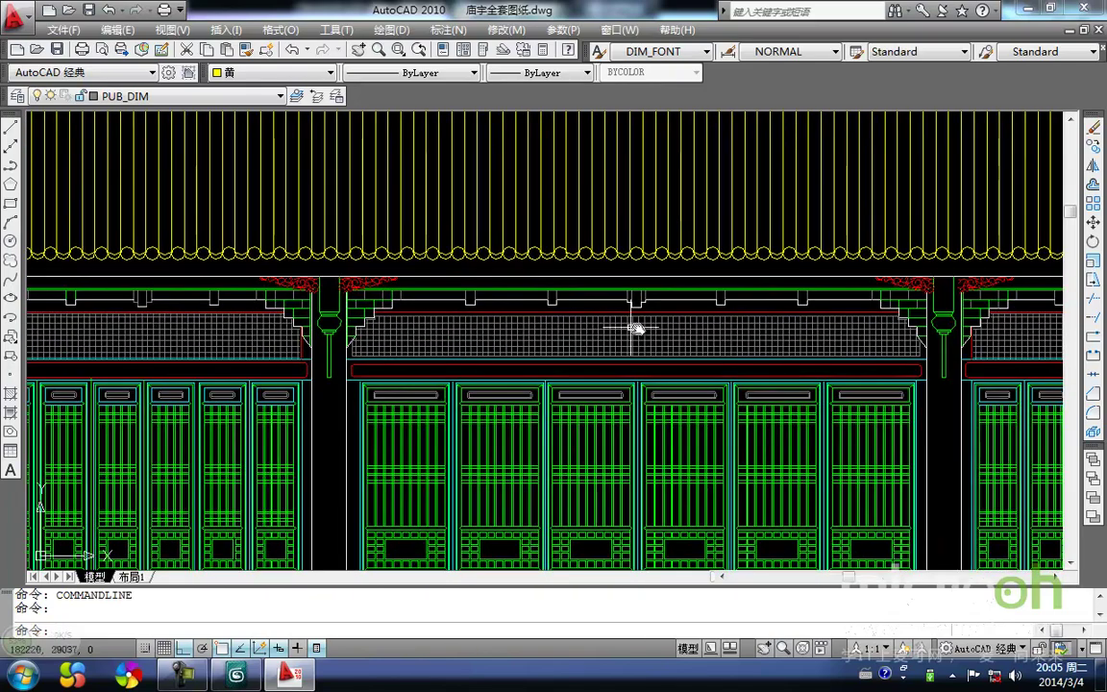
middle_click_drag(565, 333, 395, 314)
middle_click_drag(797, 334, 632, 343)
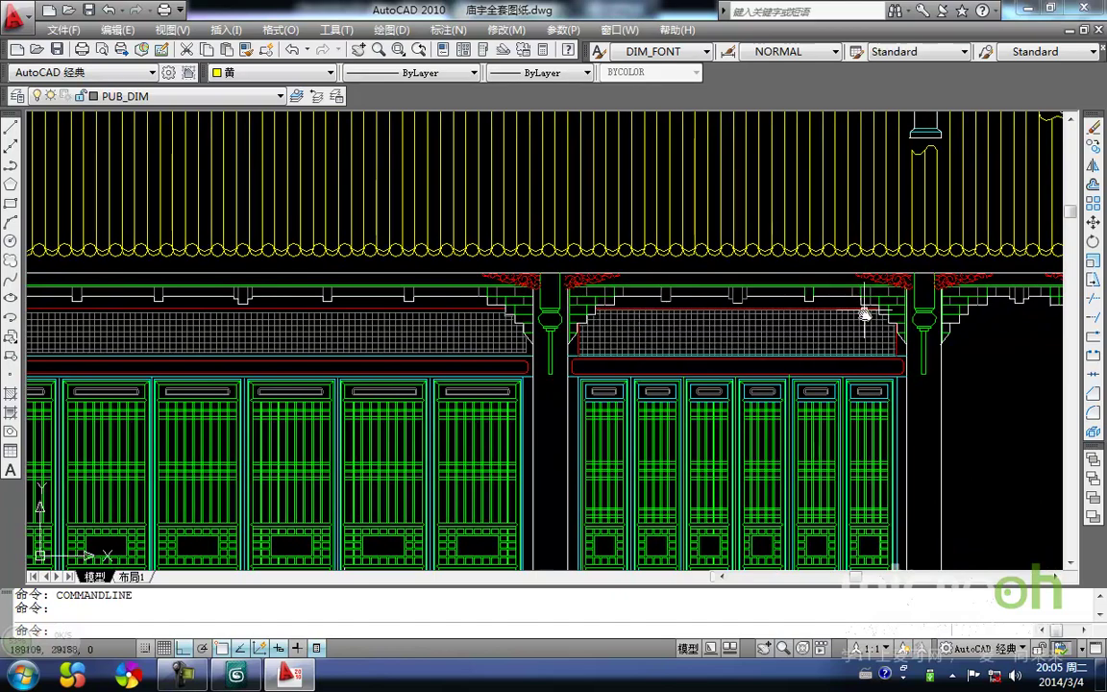
scroll(470, 527, "up", 1)
Step: Switch back to 3ds Max and draw a rectangle of about 3505 by 560 mm for the lattice opening above the left doors
left_click(305, 670)
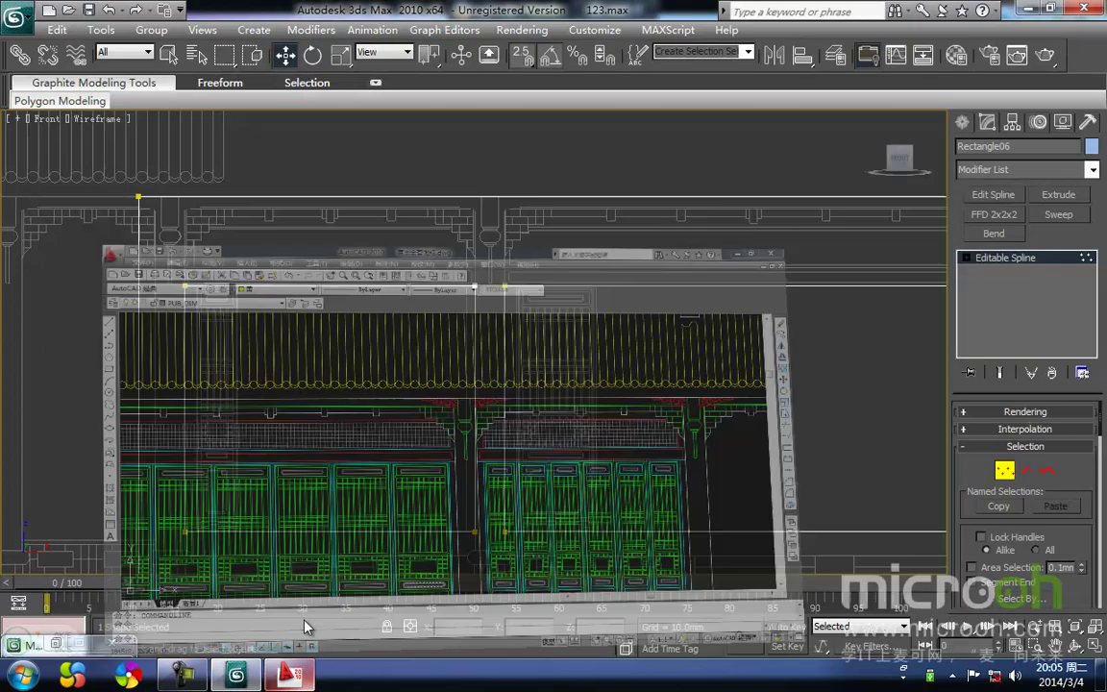
middle_click_drag(258, 349, 334, 390)
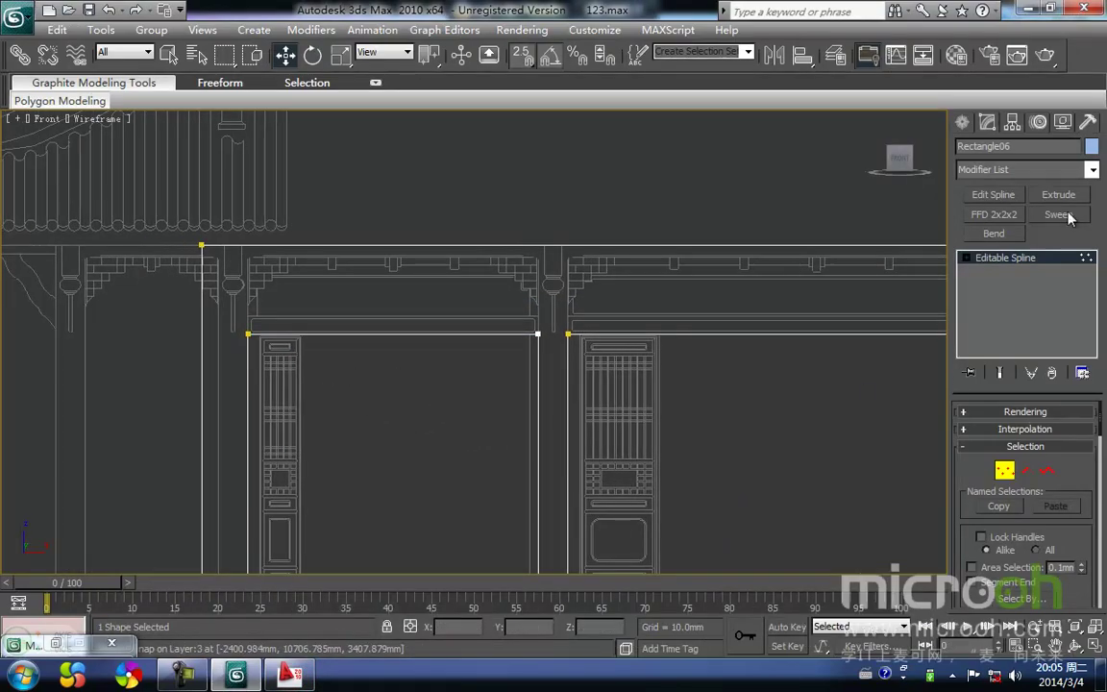
left_click(964, 123)
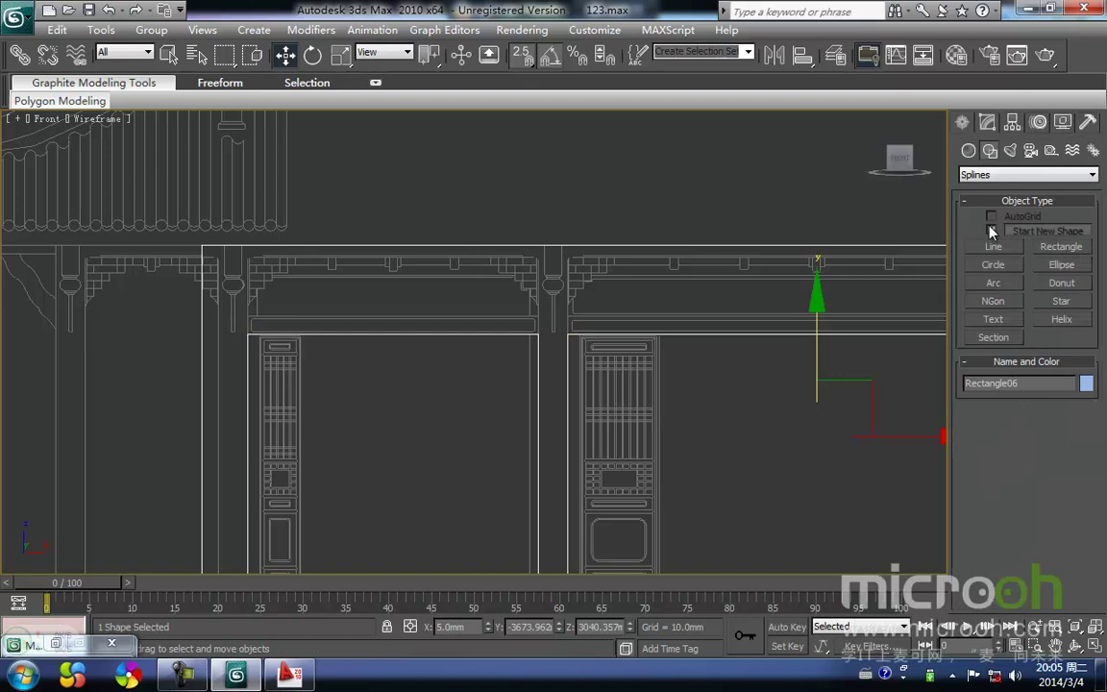
left_click(1061, 247)
mouse_move(264, 308)
middle_mouse_down()
mouse_move(231, 334)
mouse_move(240, 336)
middle_mouse_up()
scroll(235, 332, "up", 2)
left_click_drag(107, 340, 485, 288)
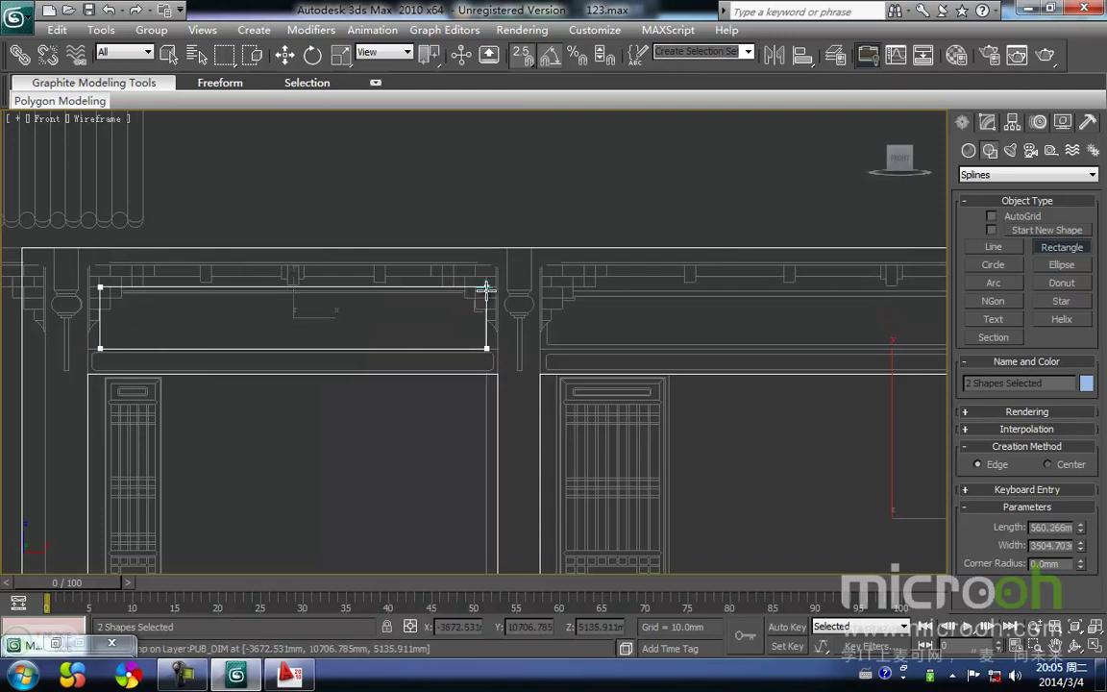
Step: Add rectangles to the wall shape for the central and right lattice openings, the right one about 3709 by 560 mm
middle_click_drag(486, 289, 291, 385)
mouse_move(215, 398)
middle_mouse_down()
mouse_move(385, 377)
mouse_move(625, 378)
mouse_move(329, 403)
mouse_move(398, 393)
mouse_move(235, 398)
middle_mouse_up()
left_click_drag(183, 394, 682, 349)
middle_click_drag(610, 390, 433, 378)
left_click_drag(416, 380, 707, 338)
middle_click_drag(485, 380, 941, 390)
middle_click_drag(339, 329, 698, 341)
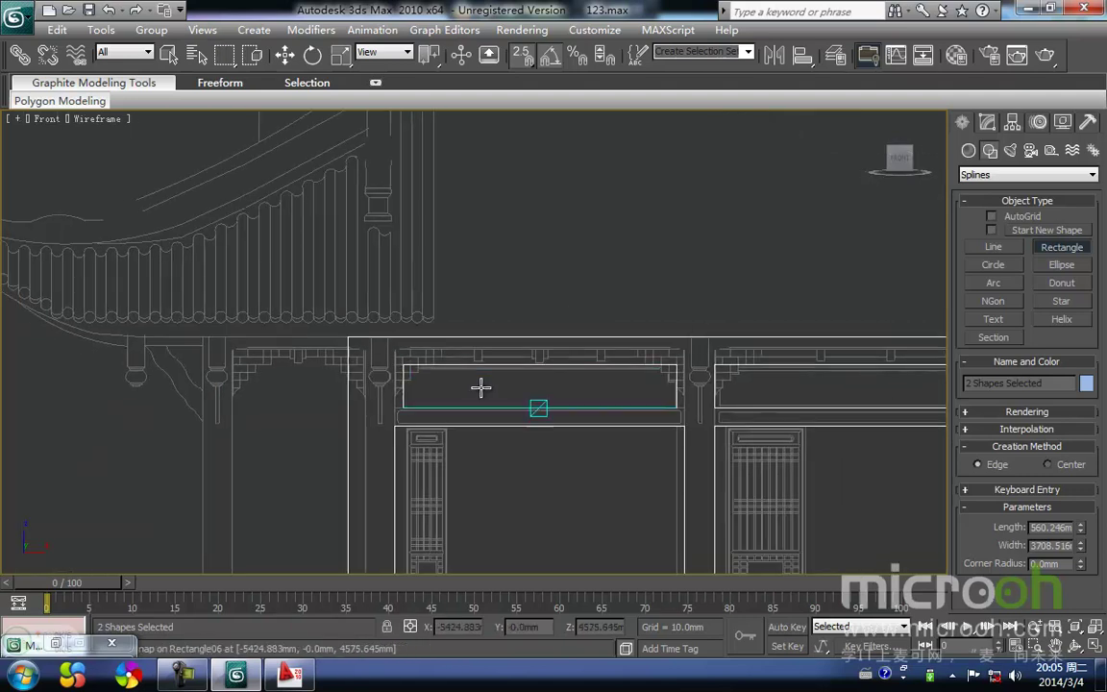
scroll(565, 413, "up", 2)
right_click(493, 399)
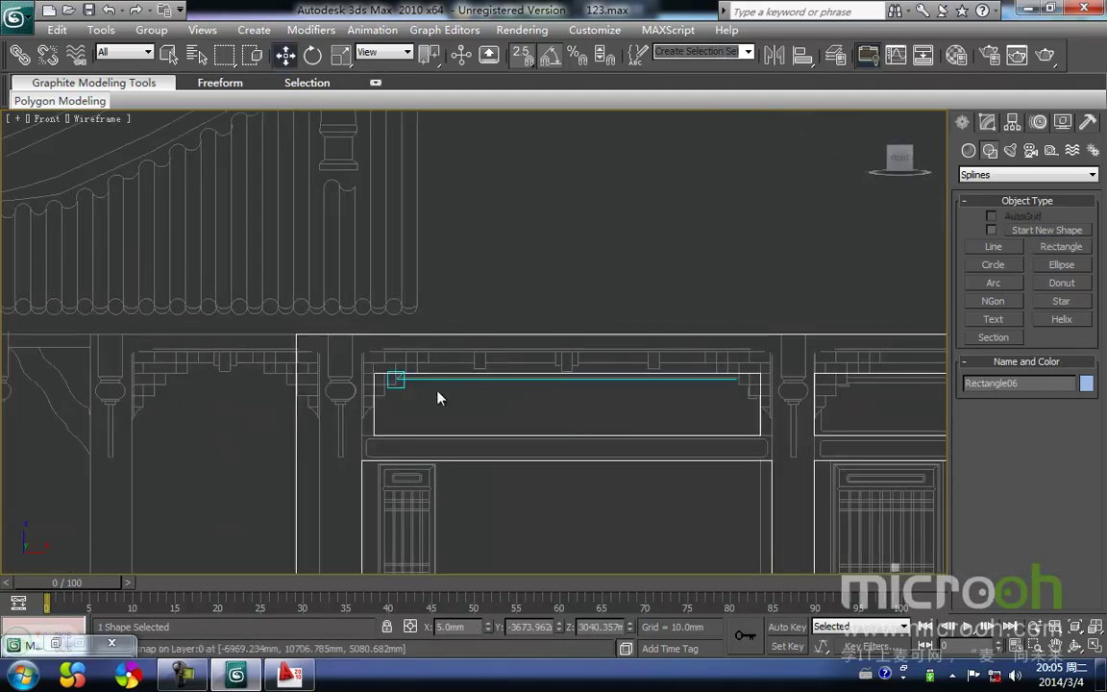
Step: Move the left lattice opening's two left vertices along X to align with the door opening's left edge
middle_click_drag(441, 396, 440, 377)
key("1")
left_click_drag(381, 427, 349, 343)
key("space")
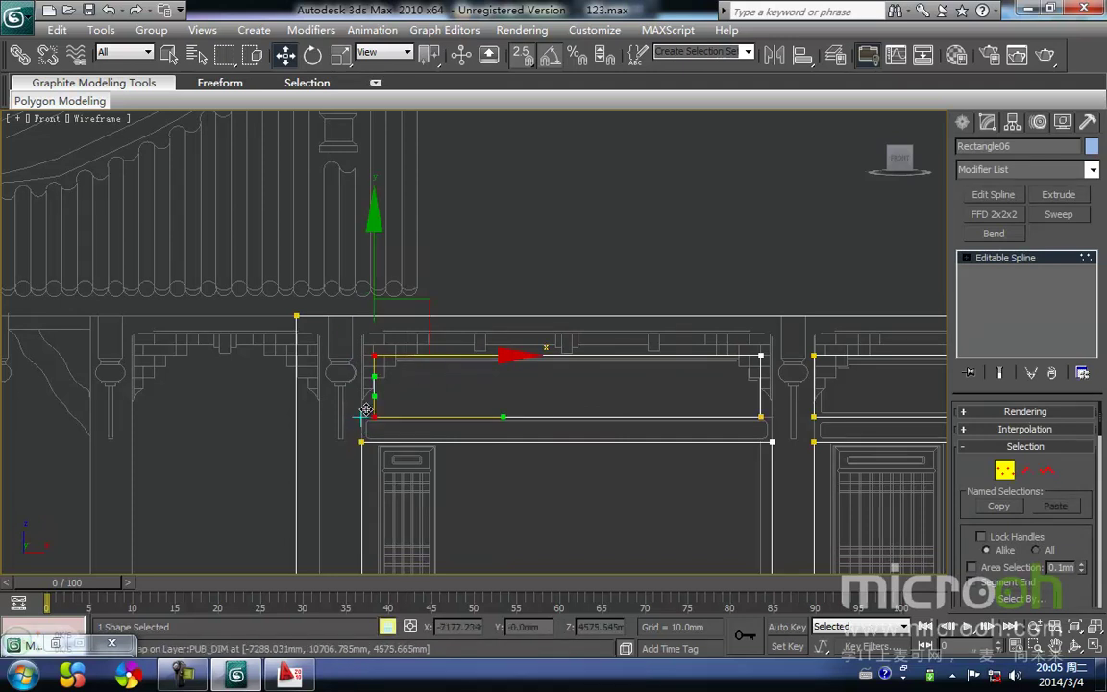
left_click_drag(359, 414, 362, 416)
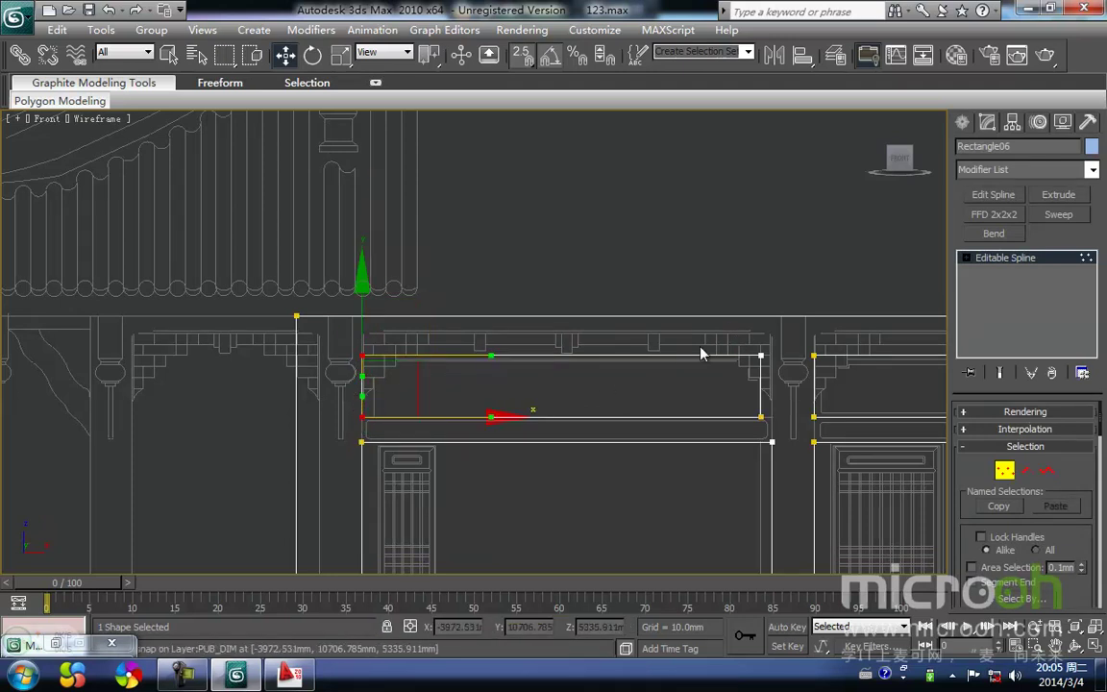
Step: Move the left lattice opening's two right vertices along X to align with the door opening's right edge
middle_click_drag(737, 343, 608, 342)
left_click_drag(624, 427, 624, 431)
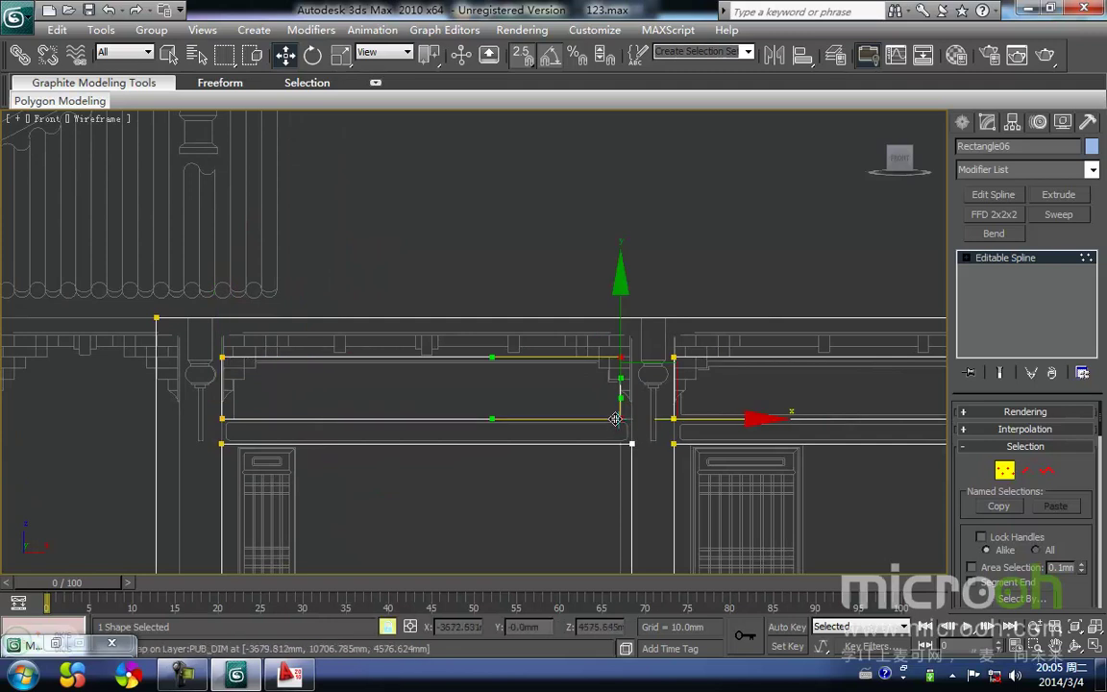
scroll(632, 426, "up", 3)
middle_click_drag(609, 428, 371, 394)
Step: Select the lattice openings' vertices in the Left view and move them horizontally onto the front wall line
scroll(519, 410, "down", 6)
key("l")
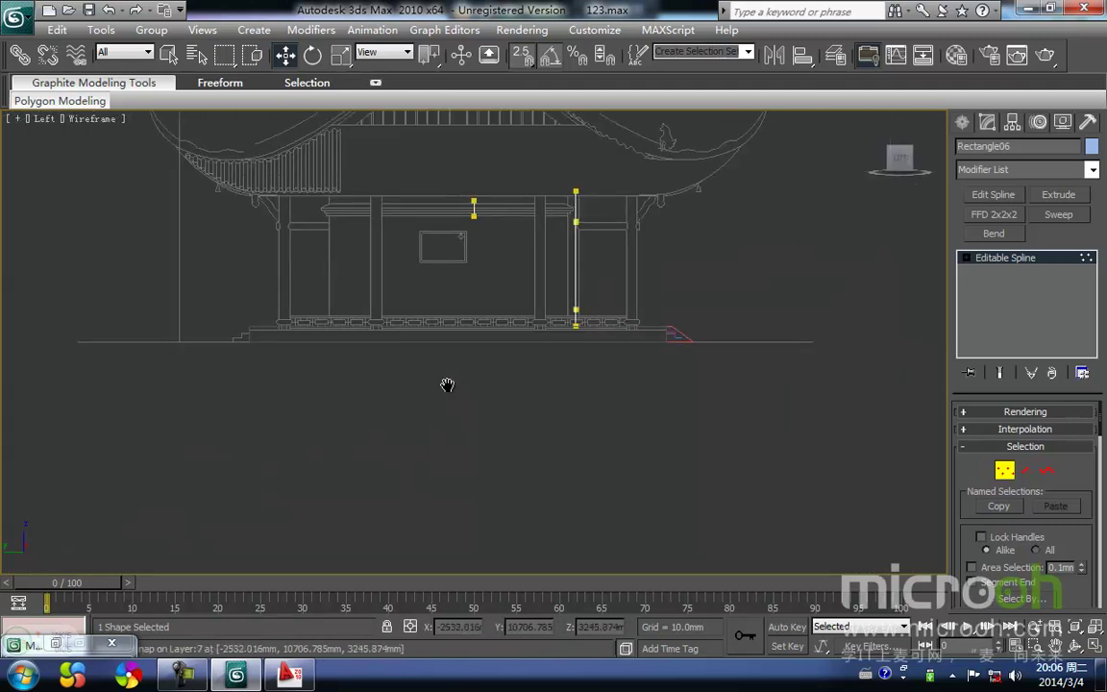
middle_click_drag(448, 386, 398, 469)
scroll(551, 358, "up", 1)
scroll(551, 356, "down", 1)
scroll(549, 326, "up", 1)
left_click_drag(433, 271, 340, 163)
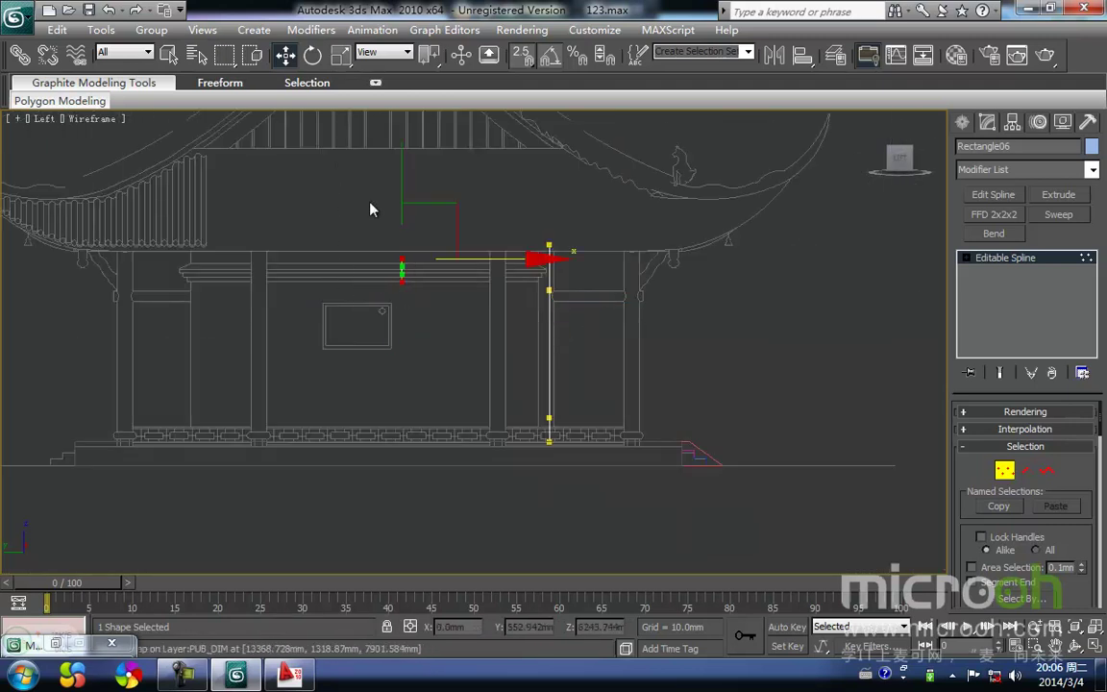
key("space")
left_click_drag(408, 288, 549, 291)
scroll(510, 327, "up", 3)
middle_click_drag(507, 330, 313, 399)
scroll(429, 303, "up", 2)
scroll(403, 246, "up", 2)
middle_click_drag(353, 310, 382, 371)
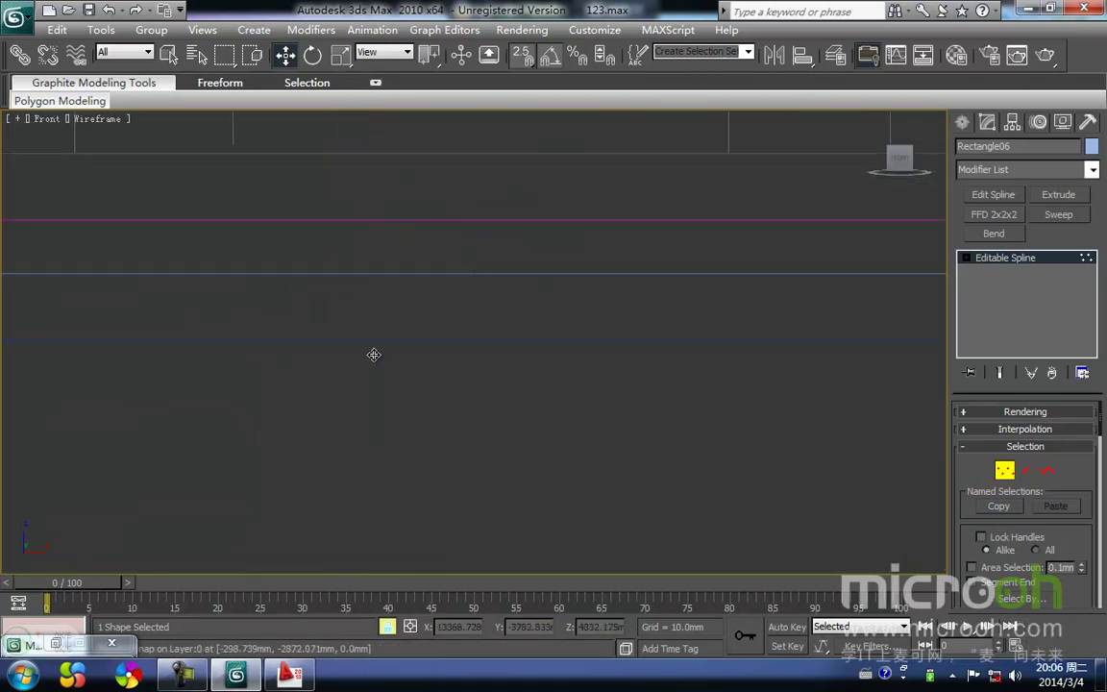
Step: Examine the complete front wall outline with its door and lattice openings in the Front view
key("f")
scroll(326, 366, "up", 4)
middle_click_drag(274, 314, 412, 360)
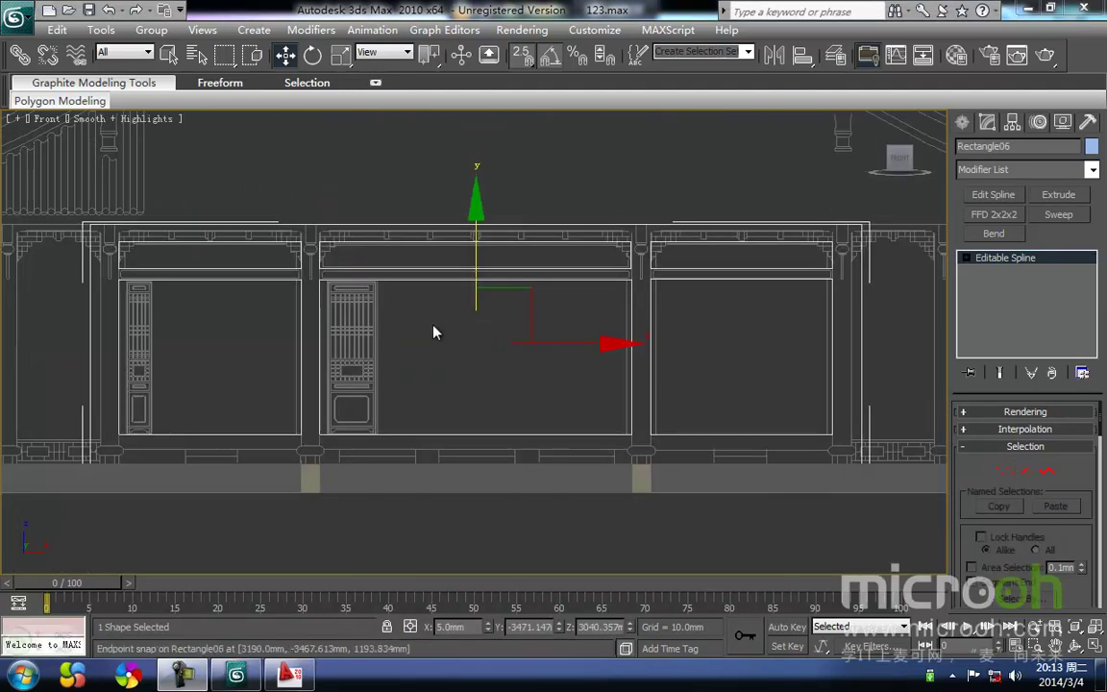
scroll(433, 332, "down", 4)
middle_click_drag(639, 331, 604, 352)
scroll(739, 341, "up", 2)
middle_click_drag(760, 337, 687, 365)
scroll(687, 411, "down", 2)
scroll(685, 443, "up", 2)
scroll(684, 449, "down", 3)
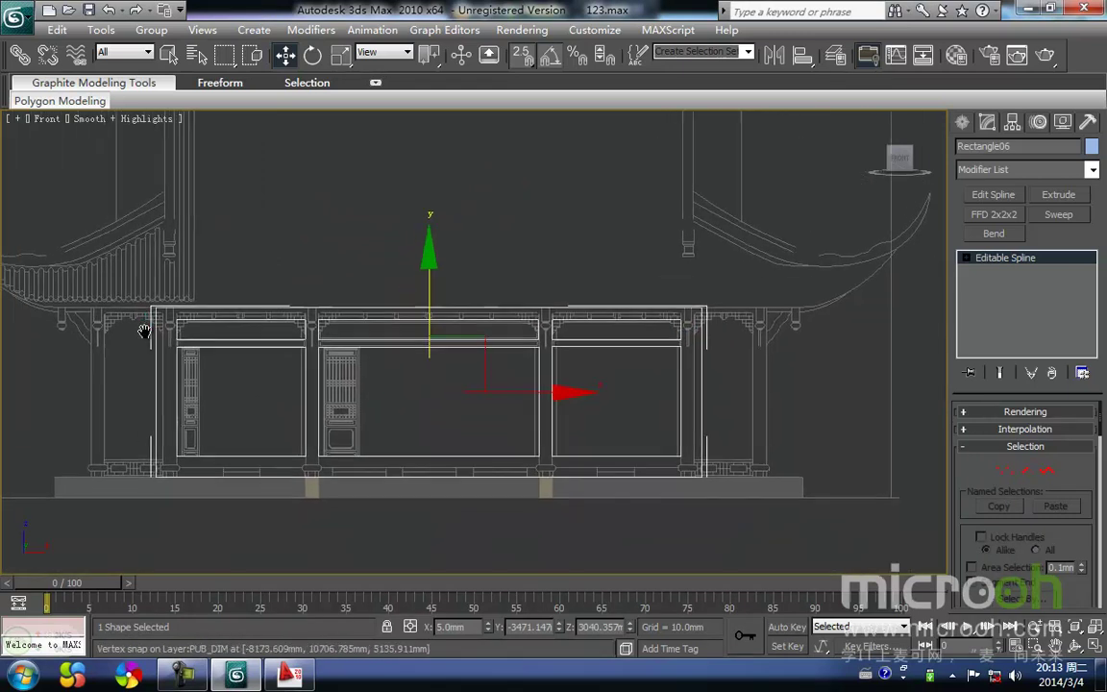
Step: Compare the front wall outline with the elevation drawings in the Front and Left views
middle_click_drag(136, 332, 227, 340)
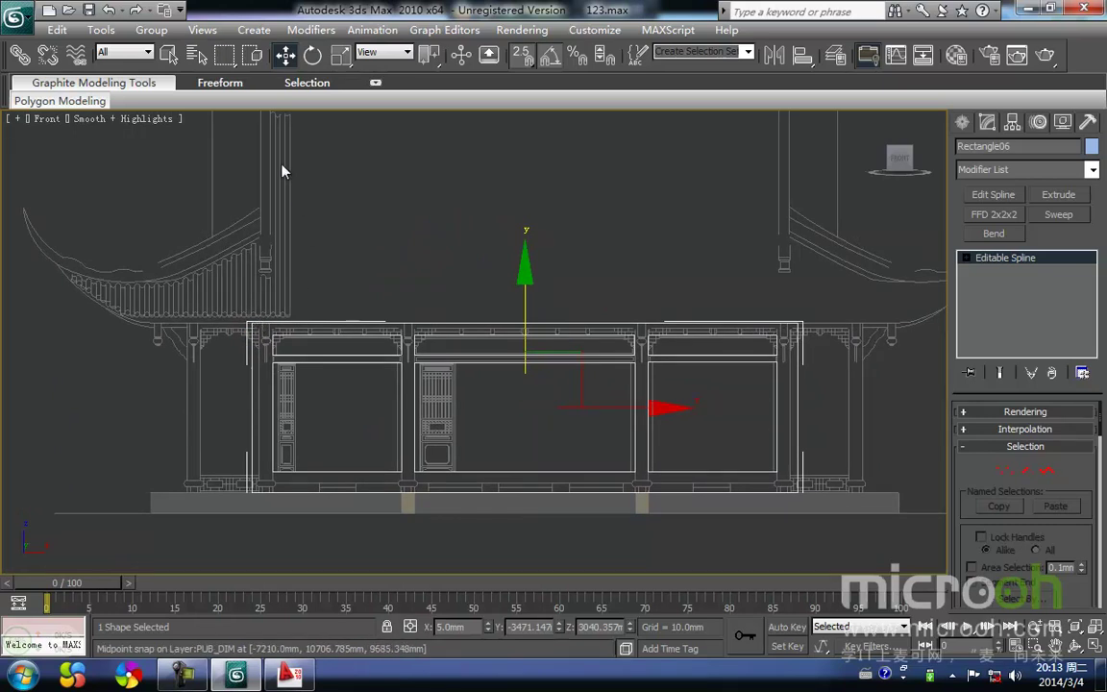
middle_click_drag(470, 230, 375, 263)
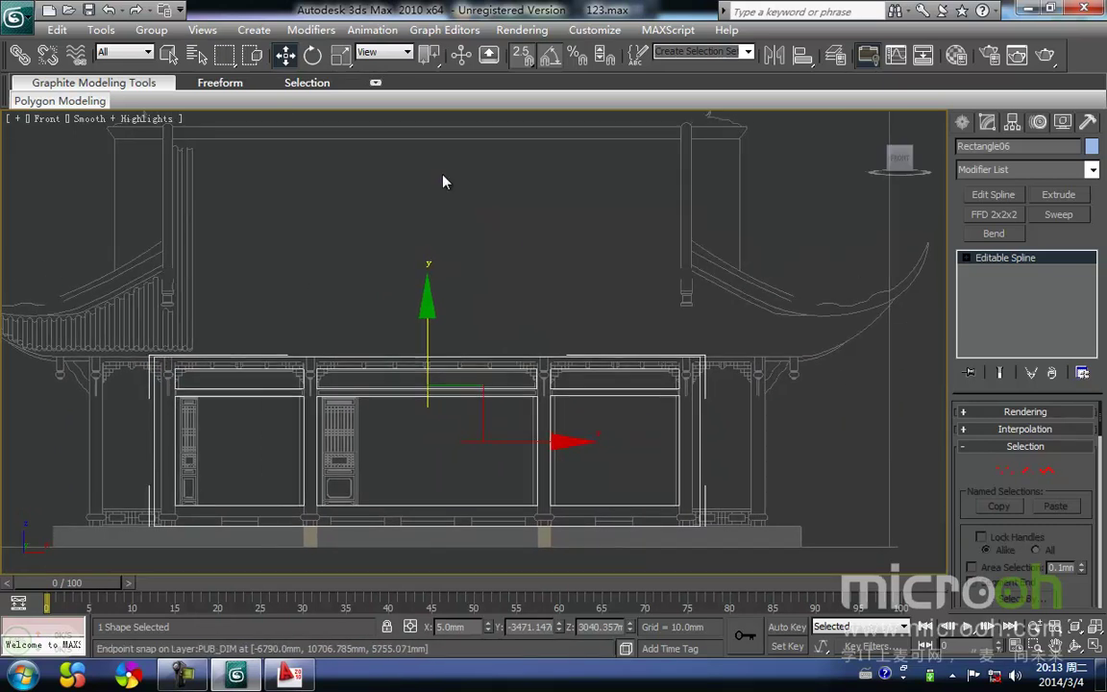
middle_click_drag(284, 240, 328, 247)
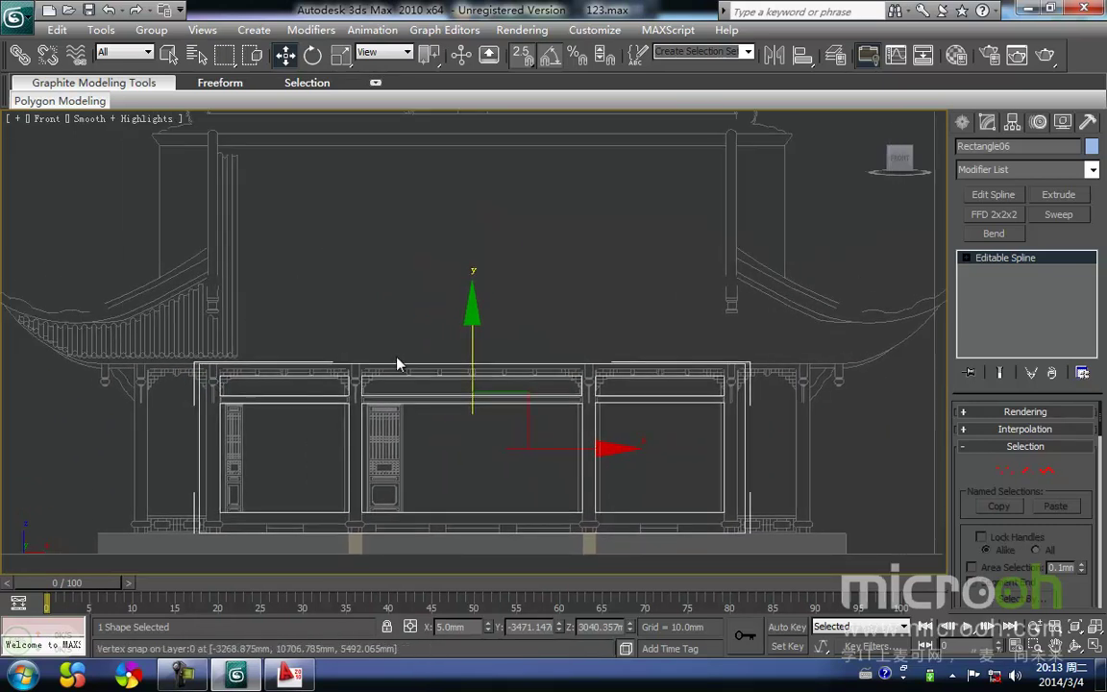
middle_click_drag(748, 403, 623, 427)
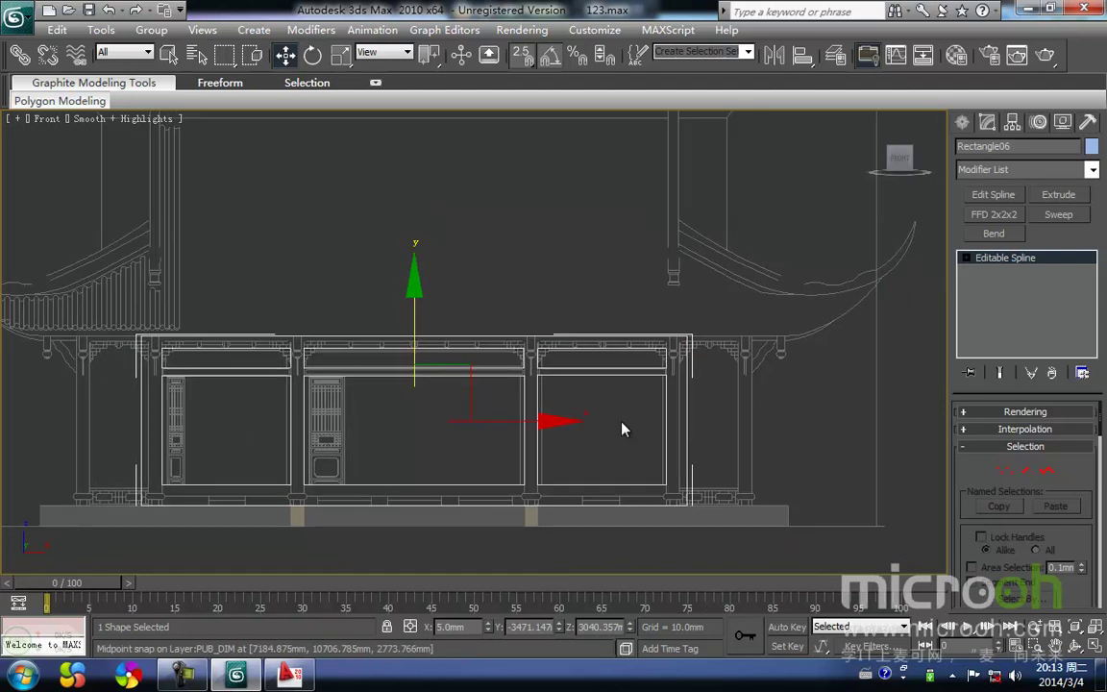
key("l")
key("z")
scroll(613, 425, "down", 3)
middle_click_drag(530, 362, 563, 372)
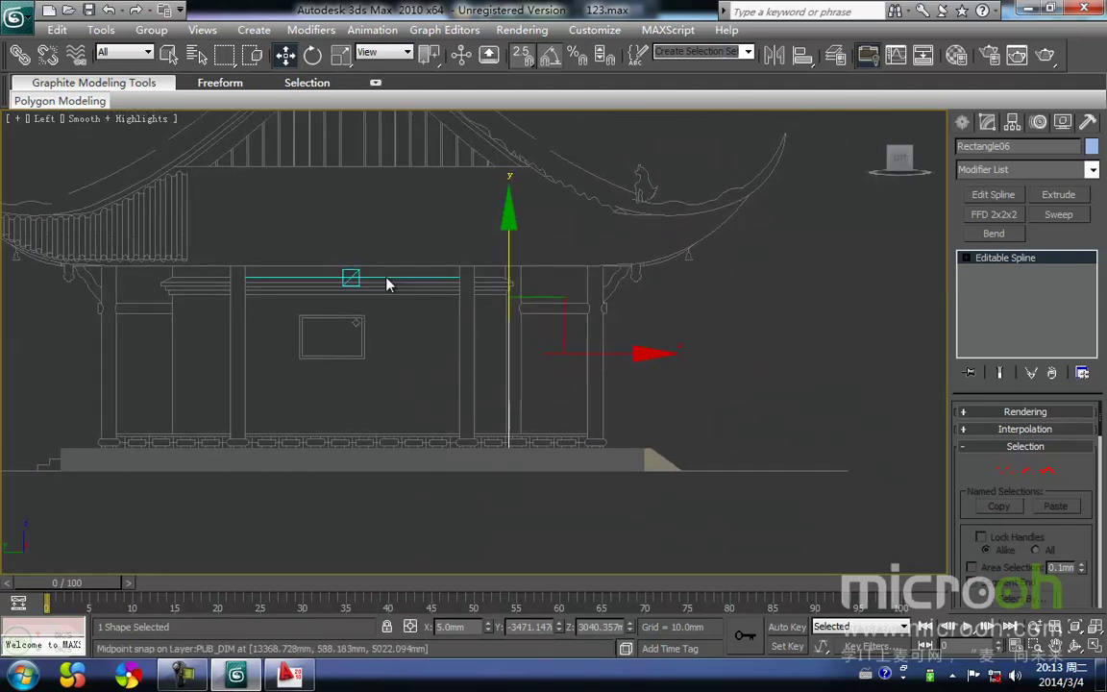
middle_click_drag(404, 280, 458, 295)
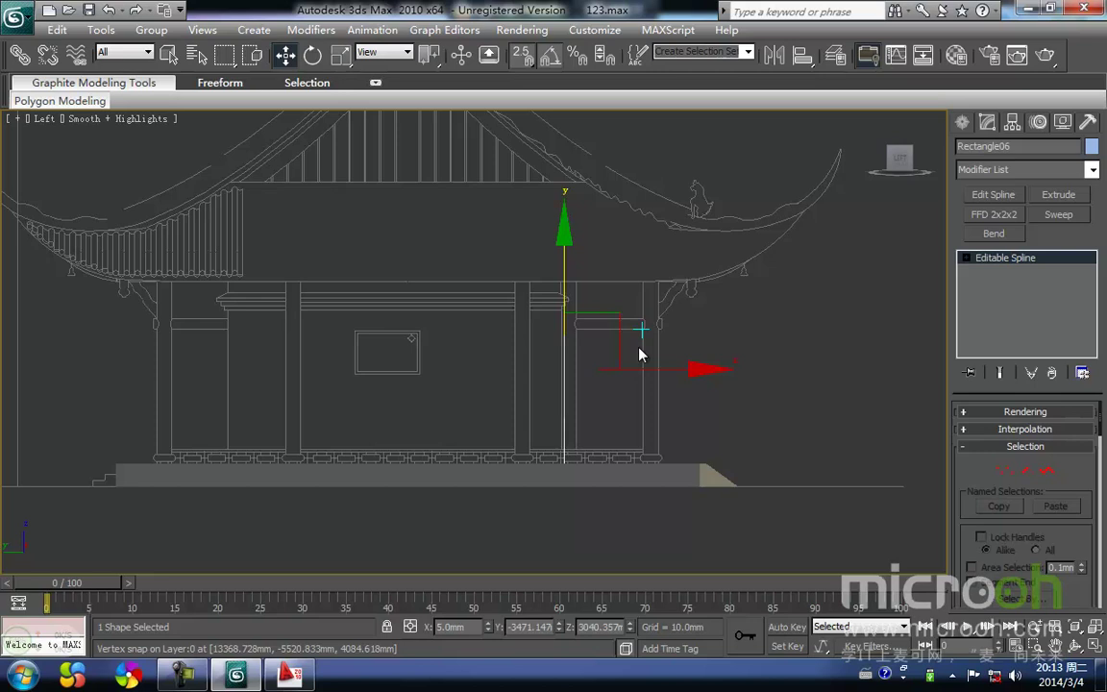
Step: Hide the chelimian layer, show the pomian layer and deselect the front wall outline
left_click(835, 55)
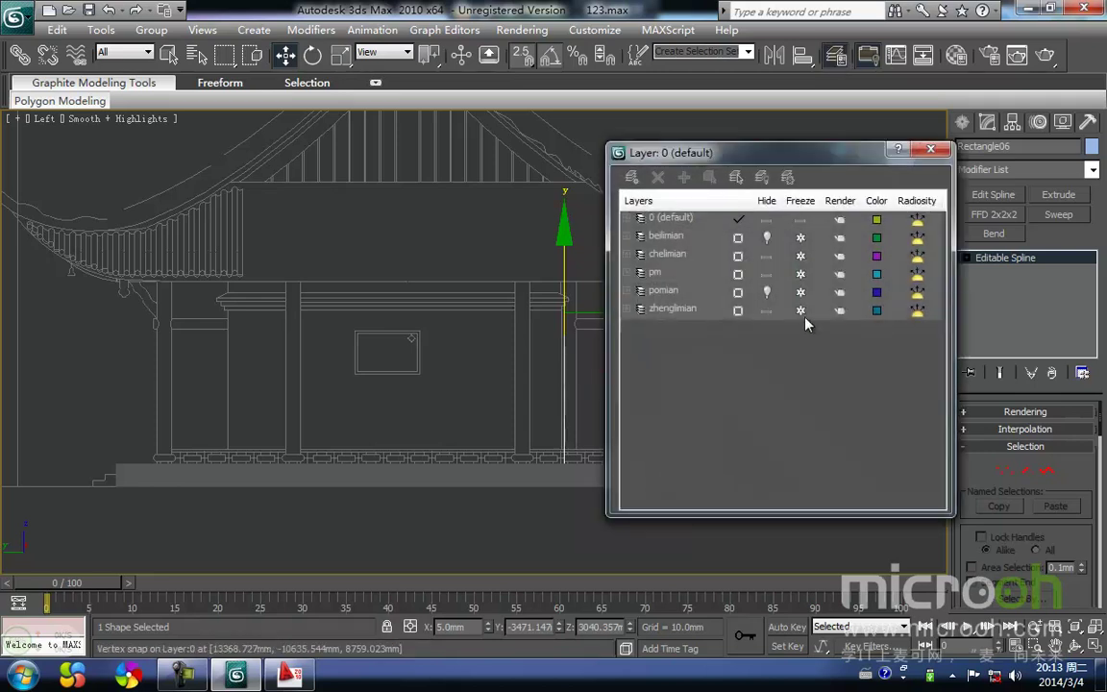
left_click(766, 256)
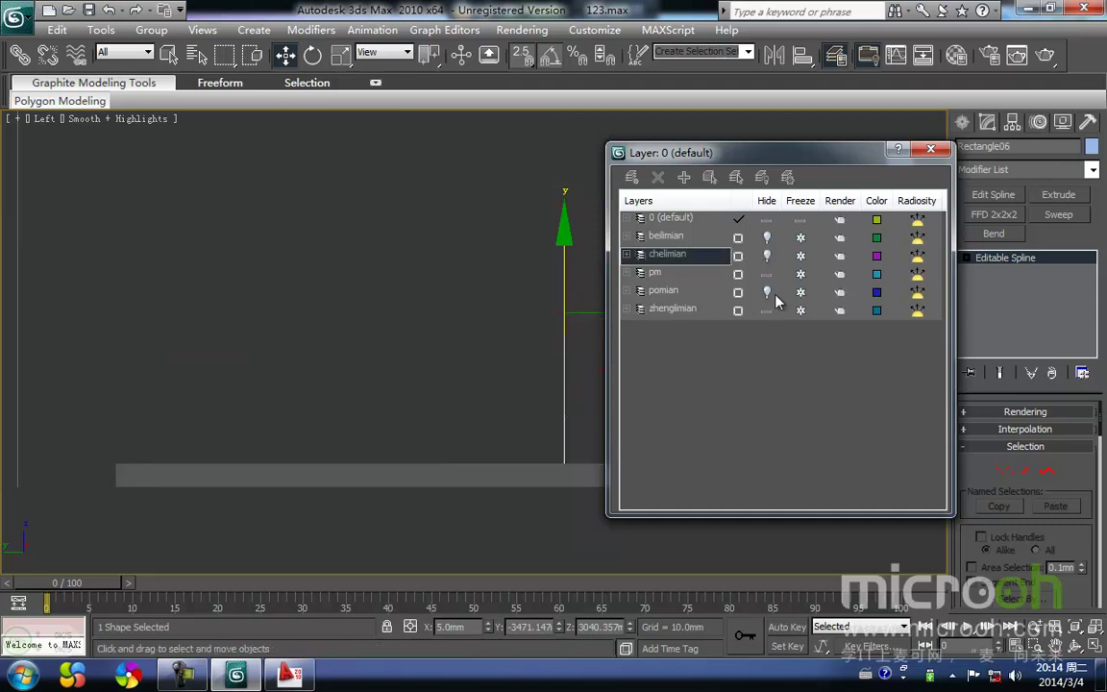
left_click(767, 292)
left_click(537, 261)
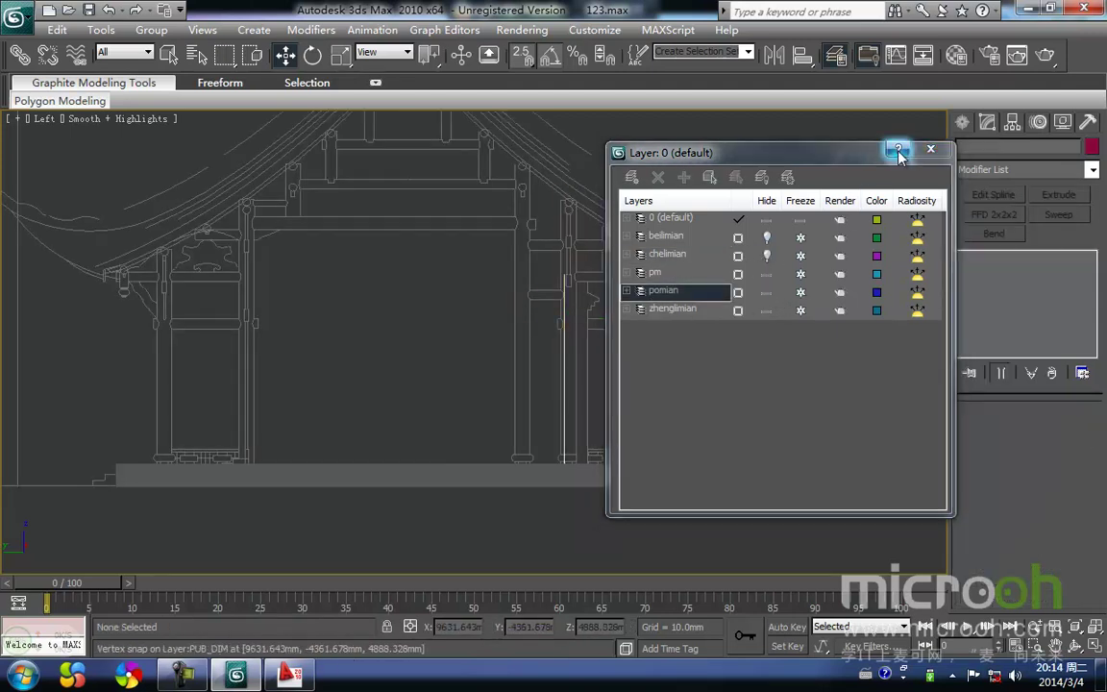
left_click(931, 150)
Step: Examine the roof framing above the front wall line in the section drawing
scroll(567, 346, "up", 6)
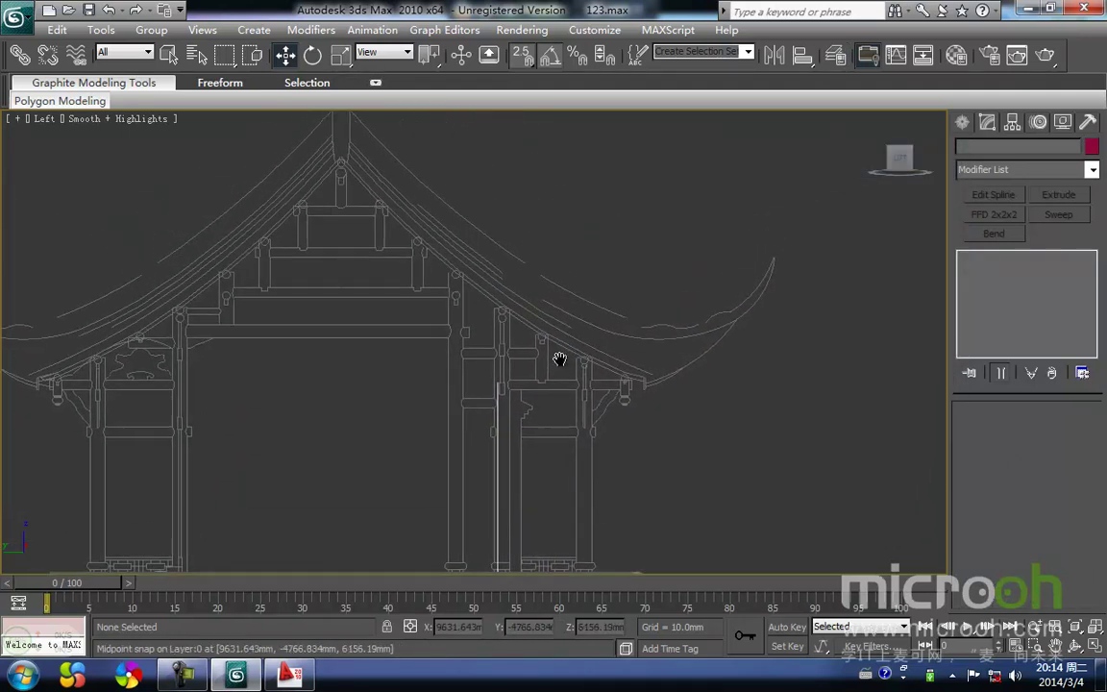
scroll(577, 365, "down", 3)
middle_click_drag(576, 366, 564, 401)
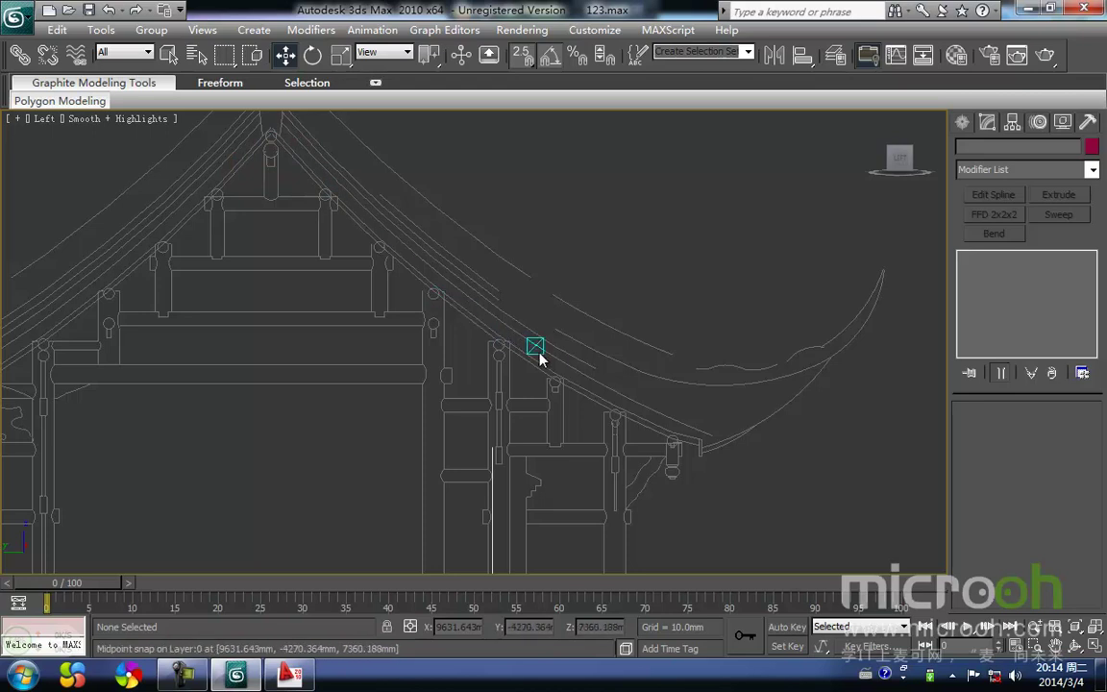
scroll(583, 418, "up", 2)
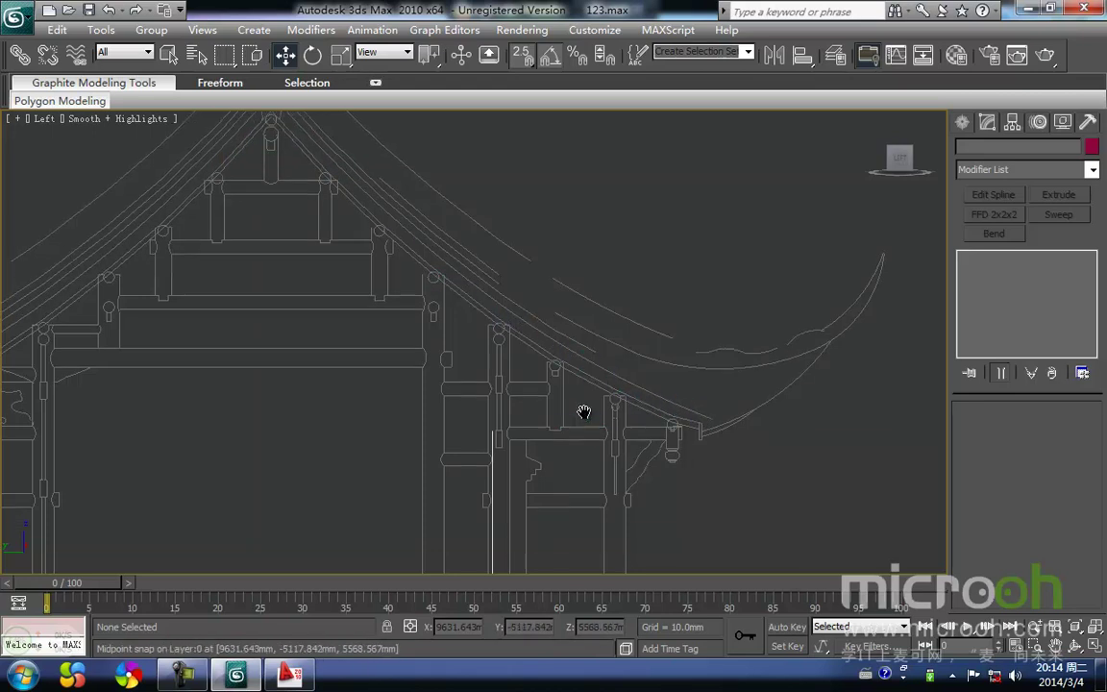
scroll(495, 436, "up", 3)
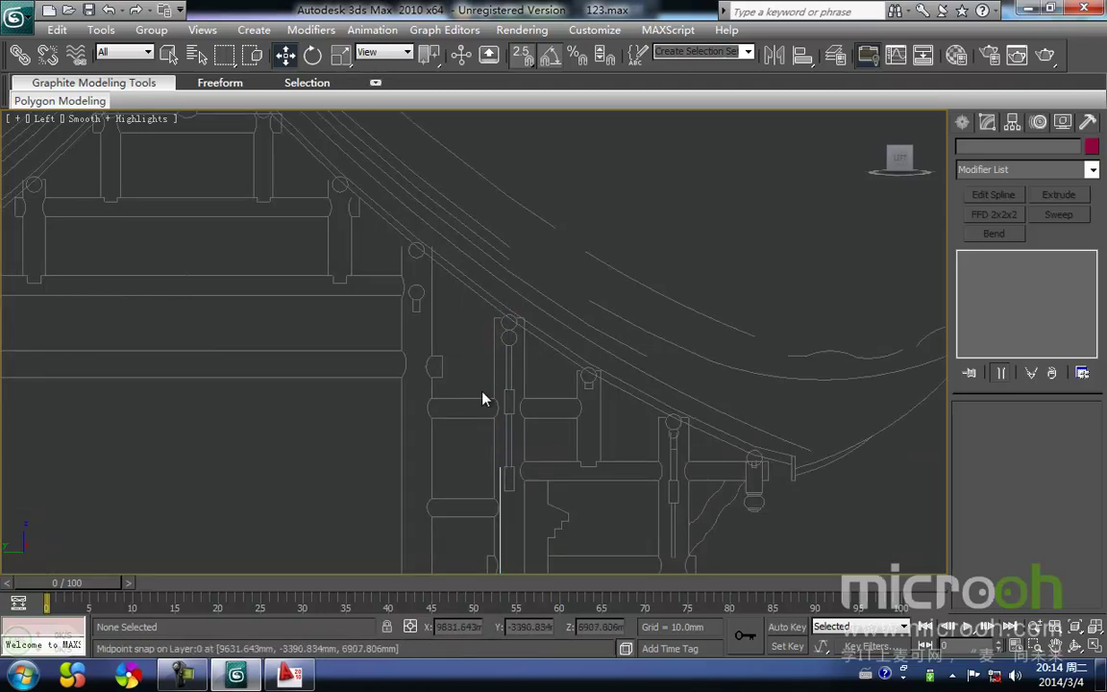
Step: Switch to AutoCAD and examine the roof slope, purlins and eave in the temple's section drawing
left_click(305, 678)
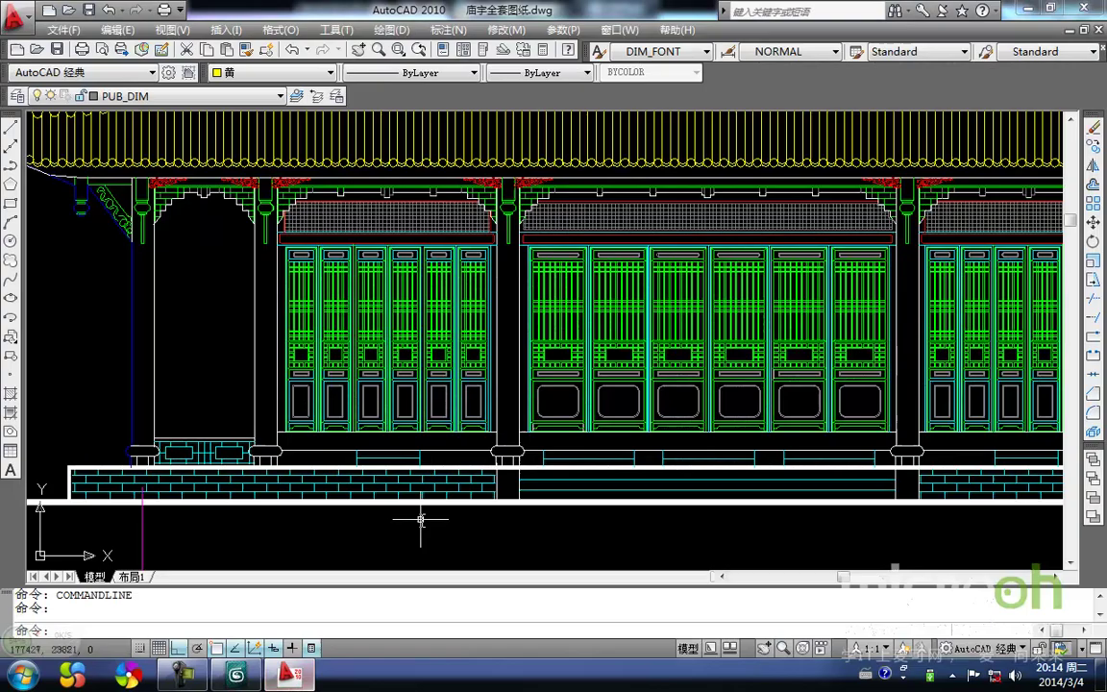
scroll(512, 366, "down", 5)
scroll(512, 365, "down", 3)
scroll(653, 432, "up", 8)
scroll(653, 450, "up", 6)
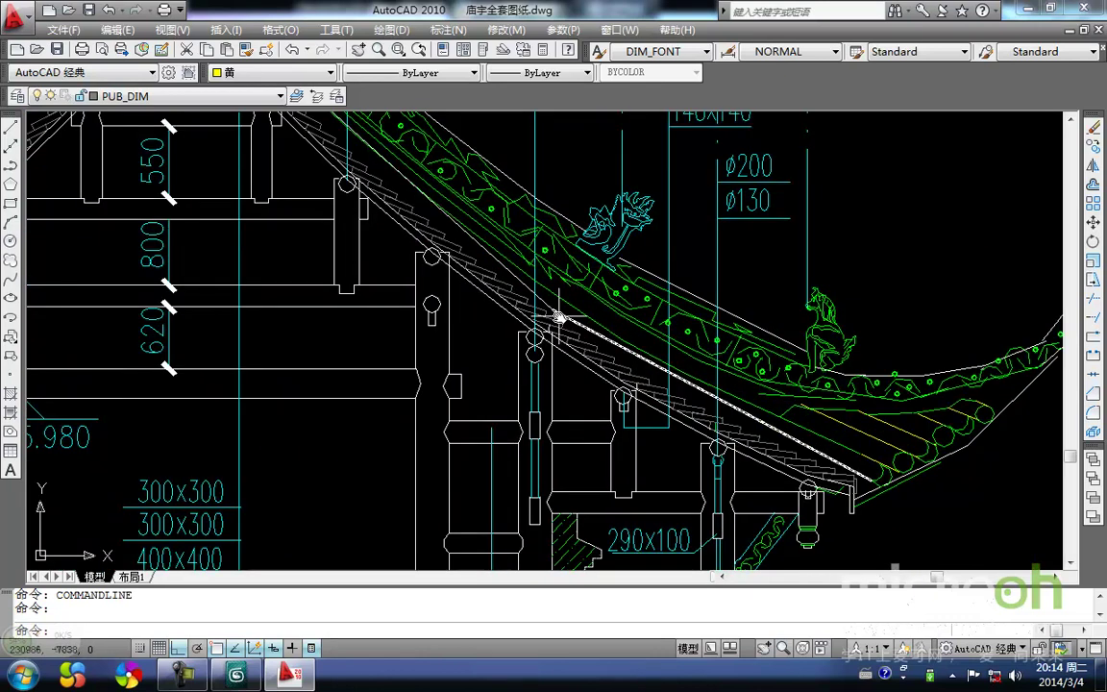
middle_click_drag(420, 277, 425, 345)
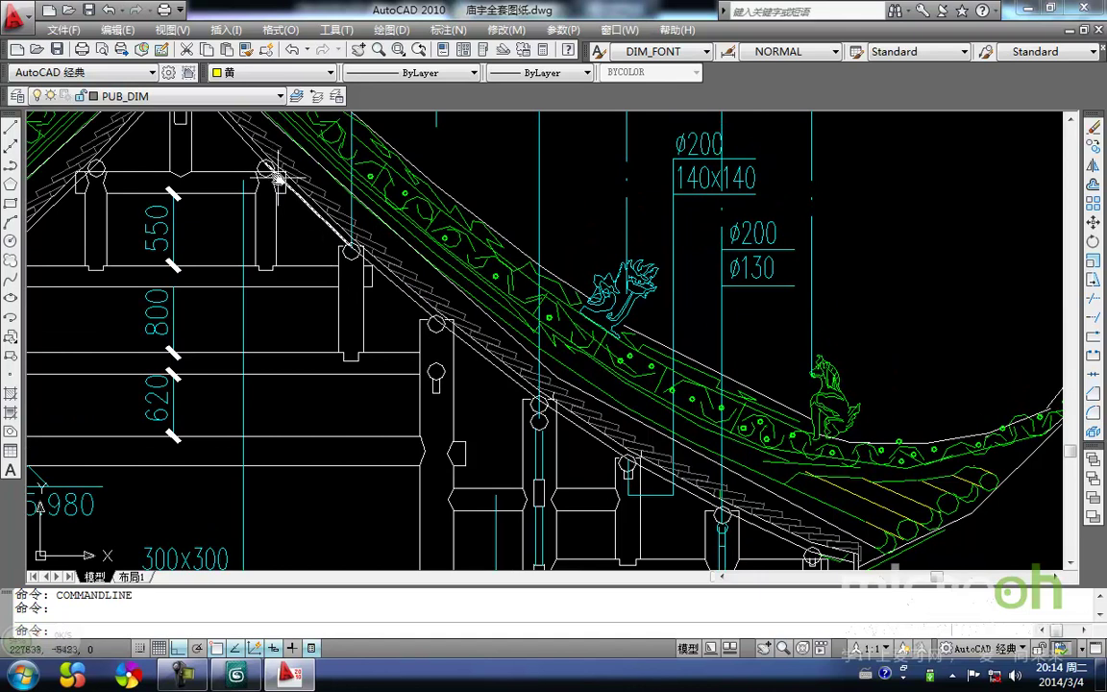
middle_click_drag(593, 406, 480, 349)
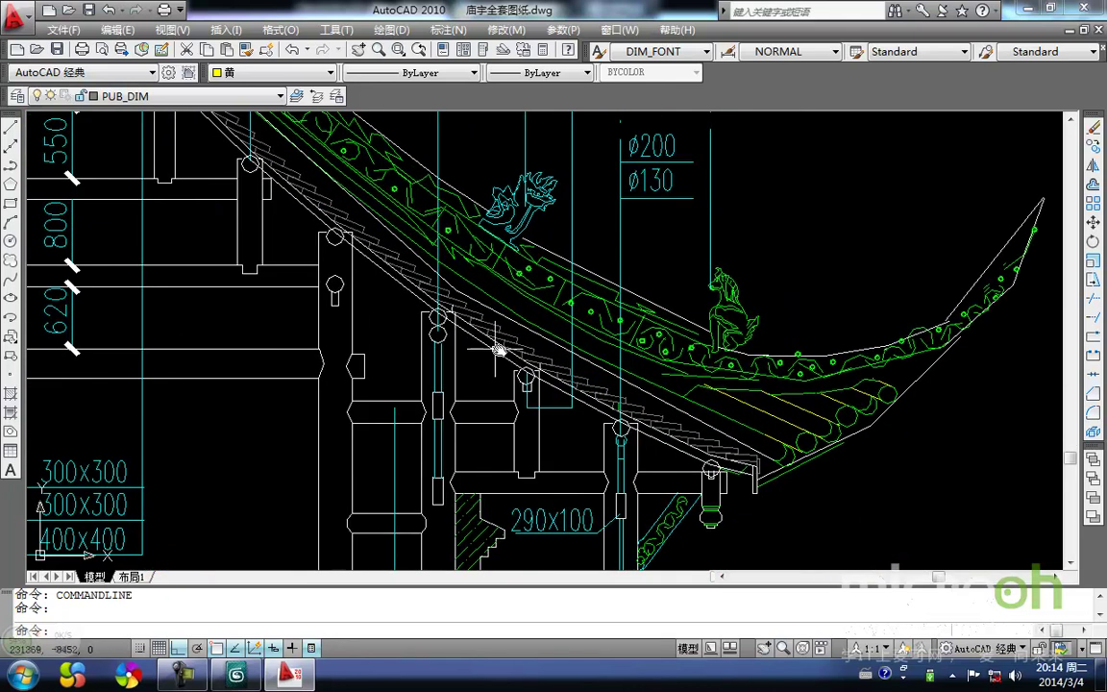
scroll(381, 259, "down", 2)
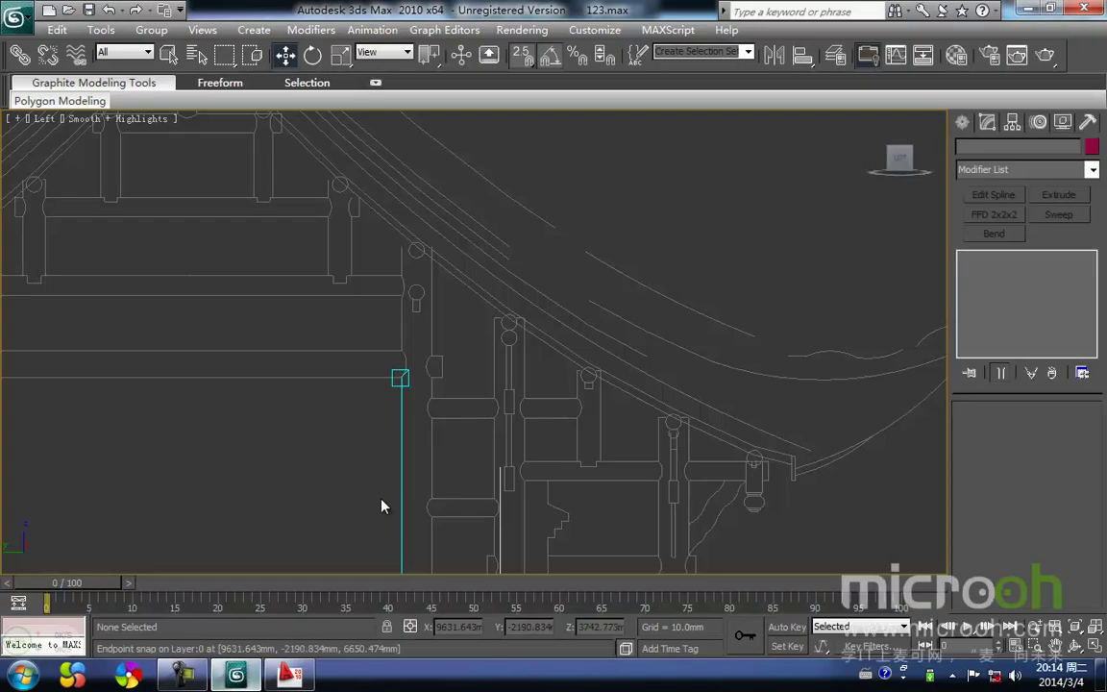
Step: Return to 3ds Max and raise the front wall outline's top vertices along Y to the underside of the roof slope in the Left view
left_click(235, 675)
scroll(507, 351, "up", 6)
left_click(475, 365)
middle_click_drag(449, 343, 425, 377)
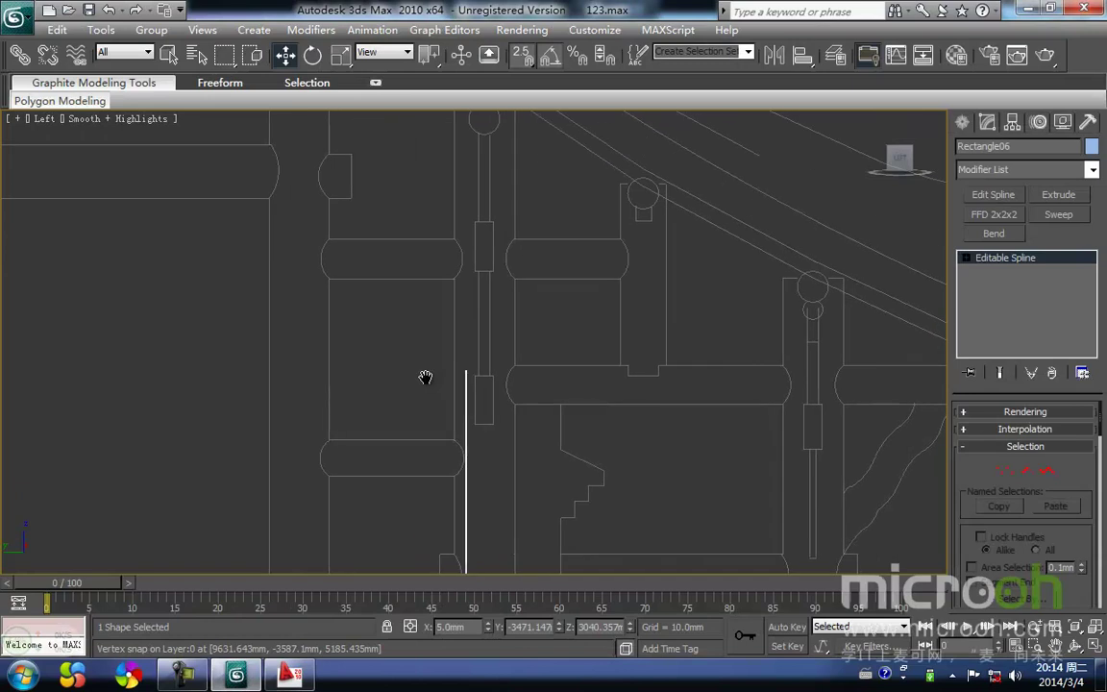
key("1")
left_click_drag(488, 396, 418, 342)
middle_click_drag(416, 341, 397, 423)
left_click_drag(459, 403, 467, 142)
scroll(430, 306, "up", 2)
middle_click_drag(457, 232, 408, 414)
left_click_drag(375, 334, 381, 240)
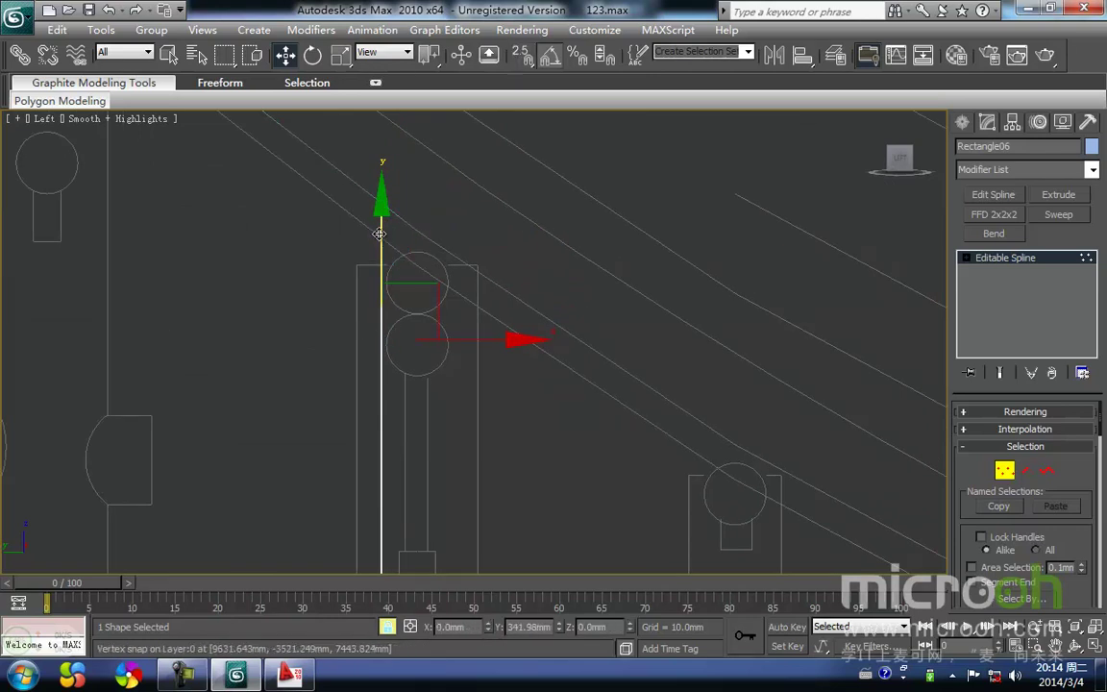
middle_click_drag(415, 308, 420, 334)
Step: Leave vertex editing, extrude the front wall outline 240 mm and show it shaded in the Front view
key("f")
scroll(467, 380, "down", 3)
left_click(655, 383)
middle_click_drag(572, 388, 516, 374)
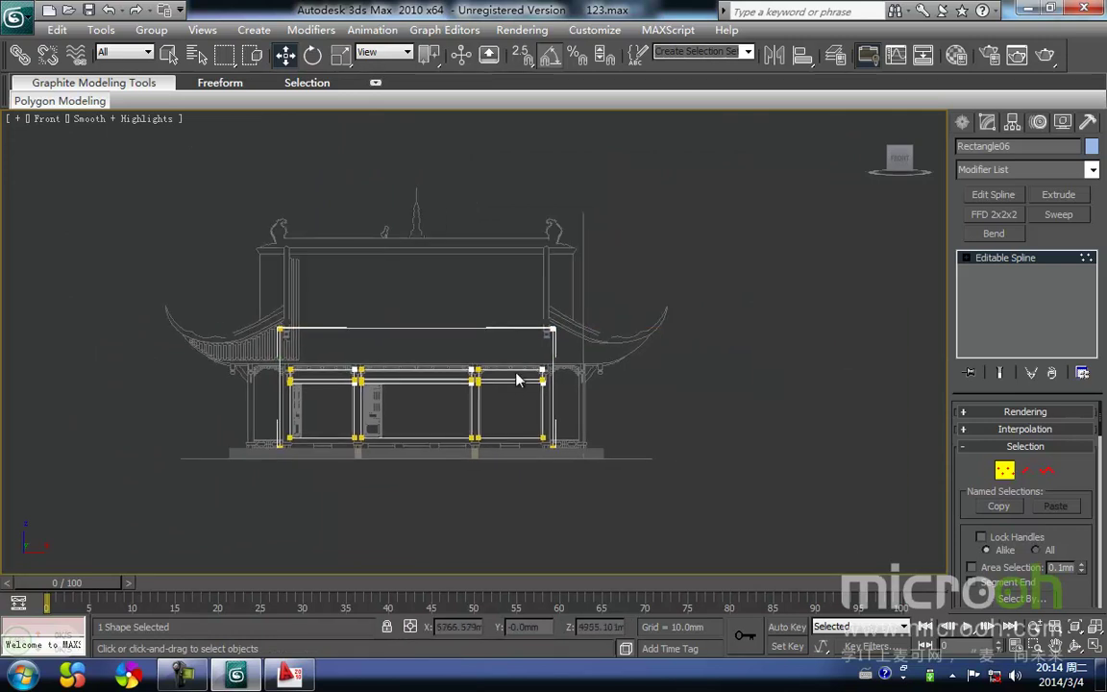
left_click(1057, 195)
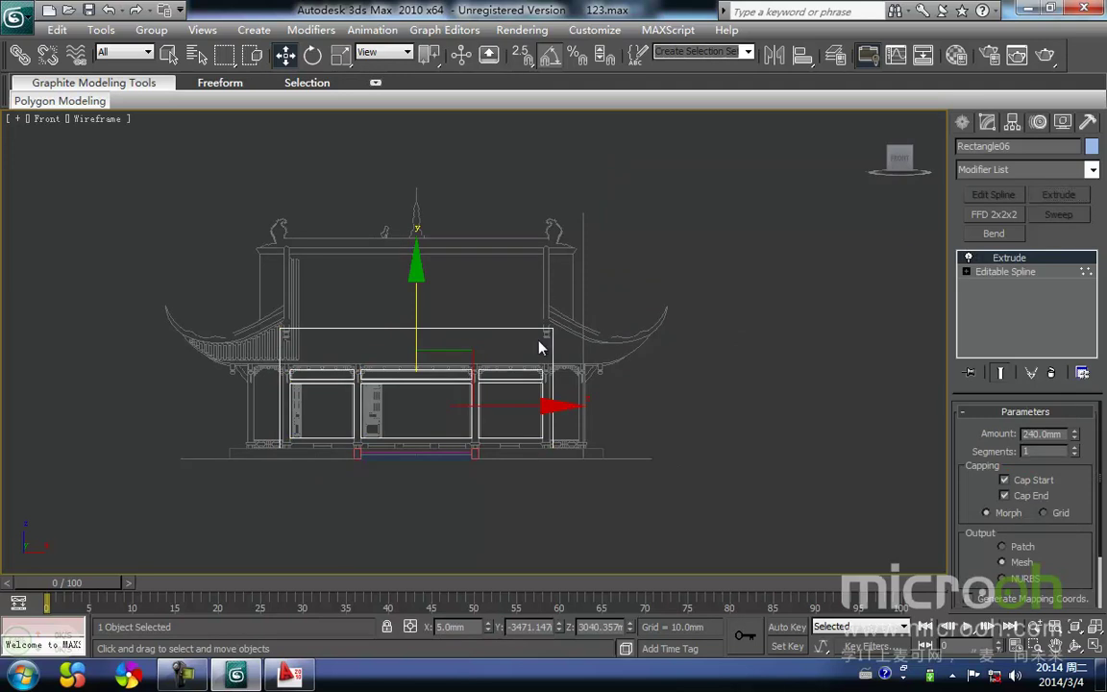
middle_click_drag(541, 346, 563, 328)
key("F3")
scroll(413, 384, "up", 2)
middle_click_drag(406, 389, 575, 337)
left_click_drag(624, 324, 578, 249)
middle_click_drag(579, 249, 555, 281)
Step: Assign the 墙面 material to the extruded front wall and deselect it
key("m")
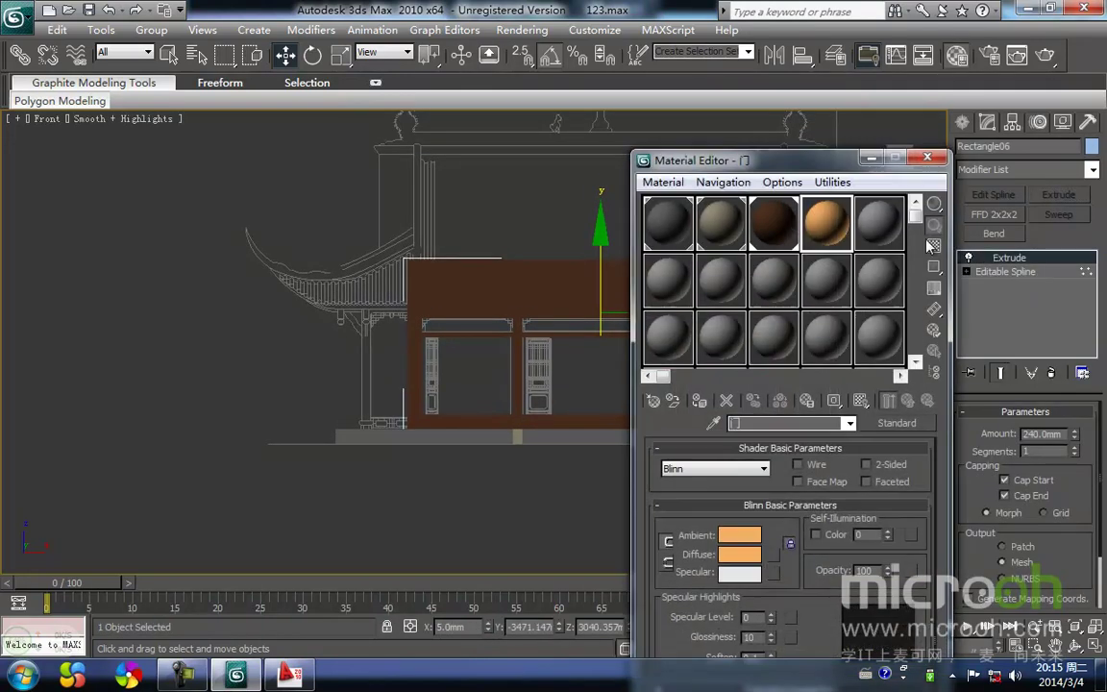
left_click(768, 223)
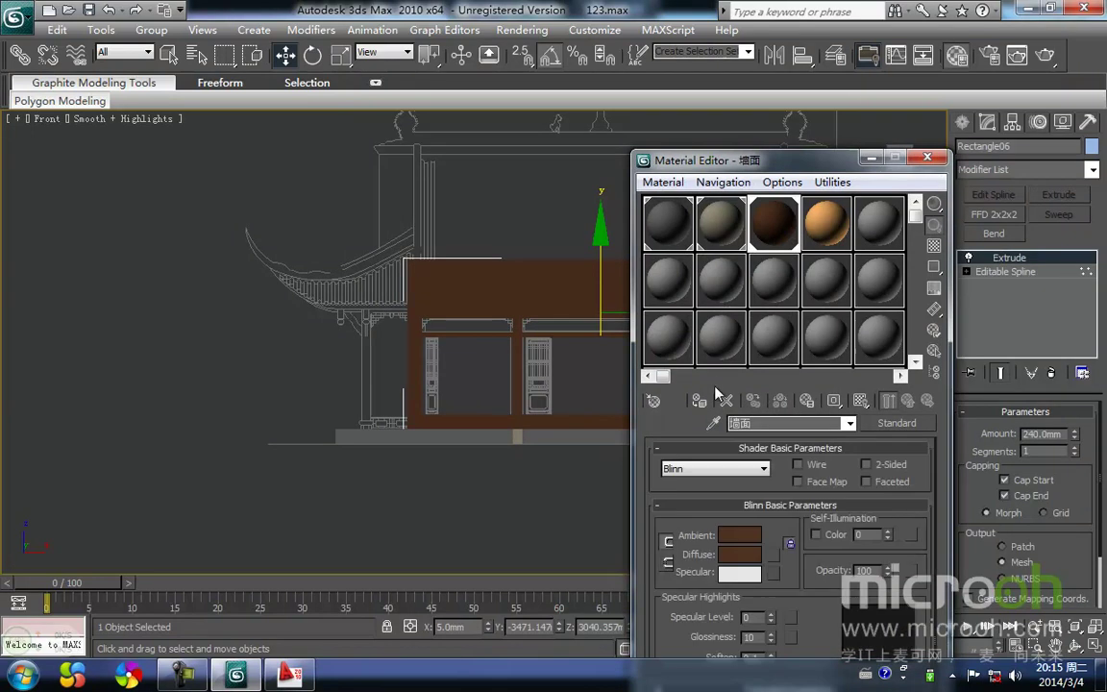
left_click(510, 238)
left_click(929, 158)
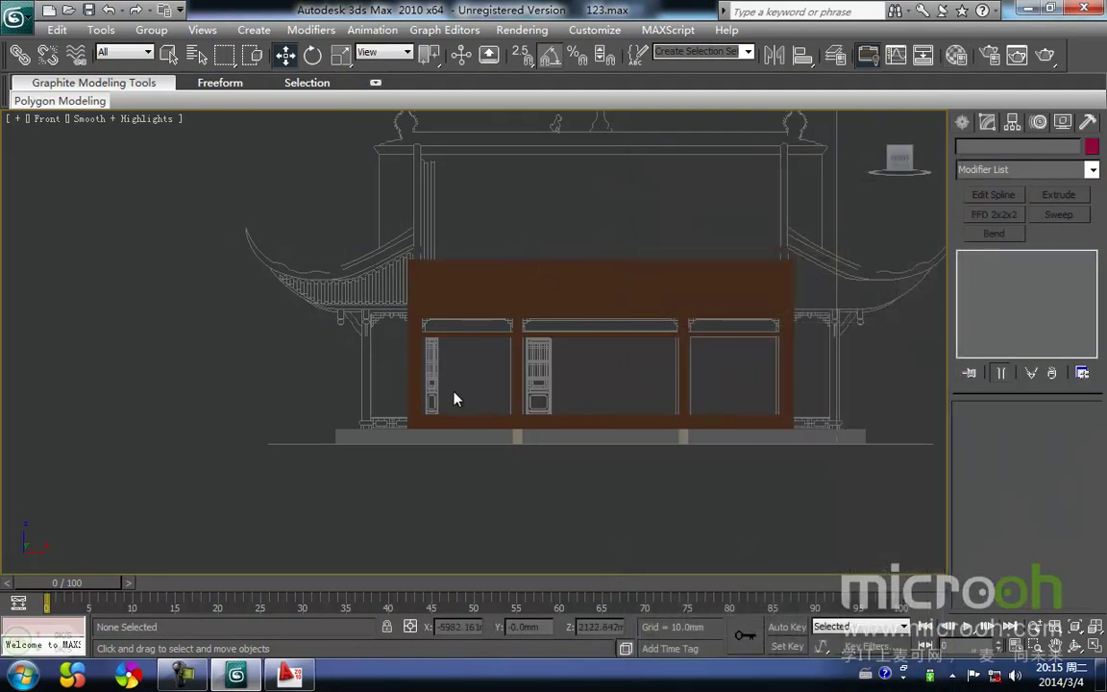
Step: Examine the drawn door panels and their side frames within the front wall's openings
scroll(432, 355, "up", 4)
scroll(428, 355, "up", 2)
middle_click_drag(428, 355, 444, 401)
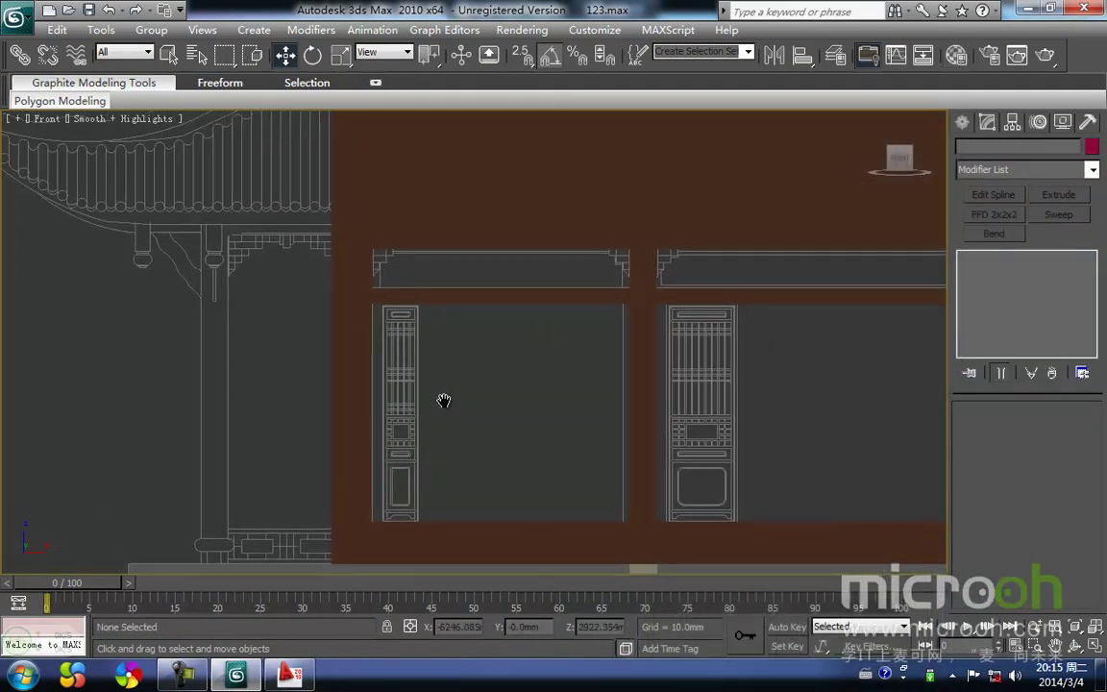
scroll(444, 401, "down", 3)
middle_click_drag(419, 356, 452, 329)
scroll(442, 354, "up", 2)
scroll(452, 329, "up", 3)
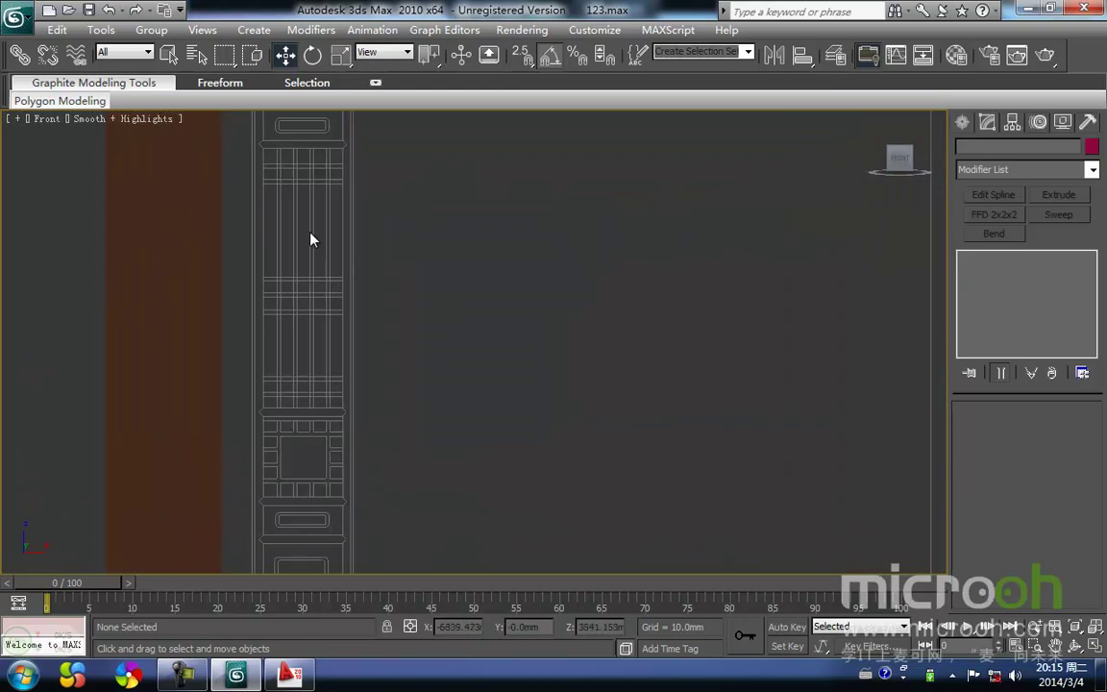
scroll(298, 196, "down", 2)
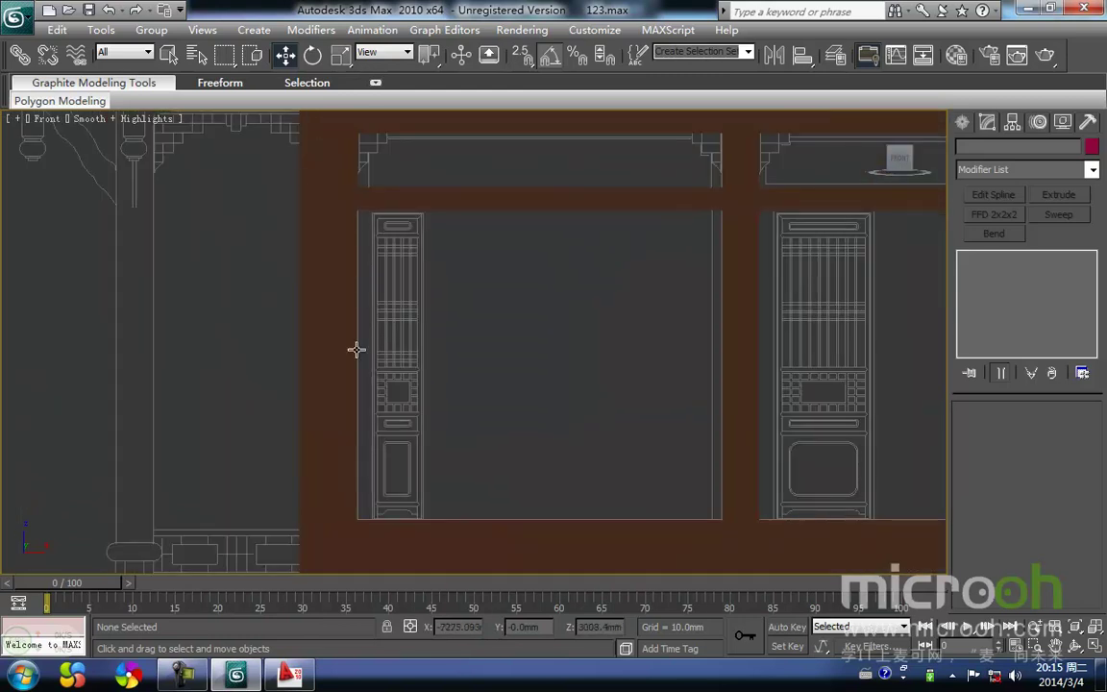
Step: Draw a snapped rectangle about 3155 mm high and 154 mm wide between the left opening's left edge and the door panel
left_click(960, 124)
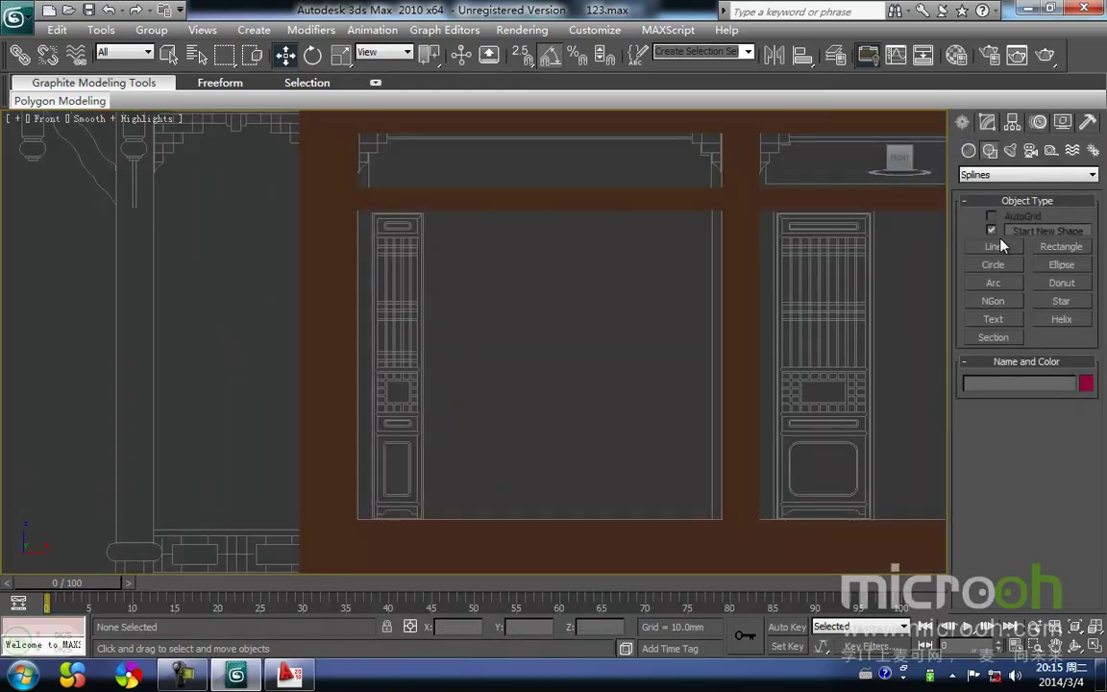
left_click(1062, 249)
middle_click_drag(484, 312, 486, 297)
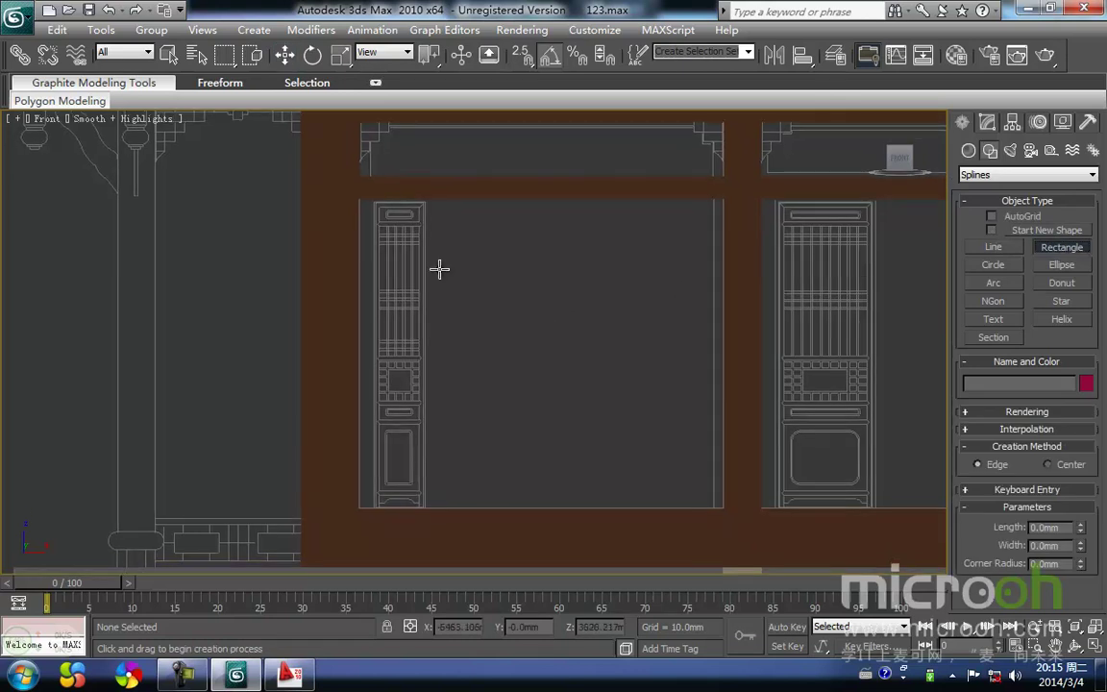
left_click_drag(358, 200, 373, 507)
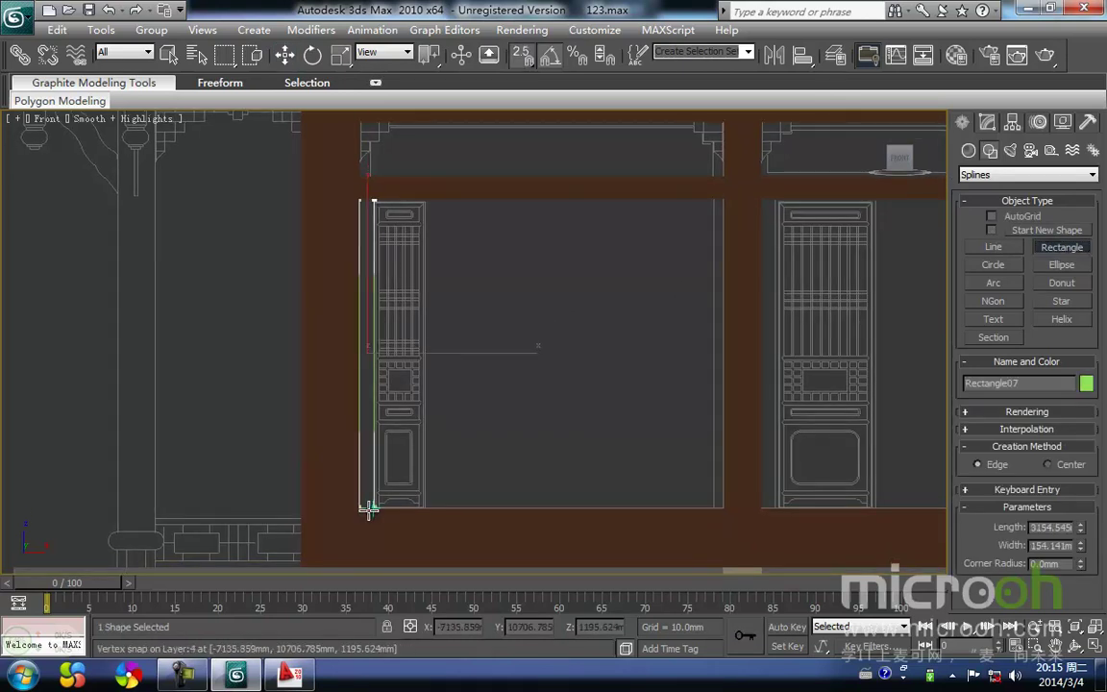
key("w")
Step: Select the narrow door-frame rectangle, extrude it 100 mm and show it in wireframe in the Top view
left_click(442, 458)
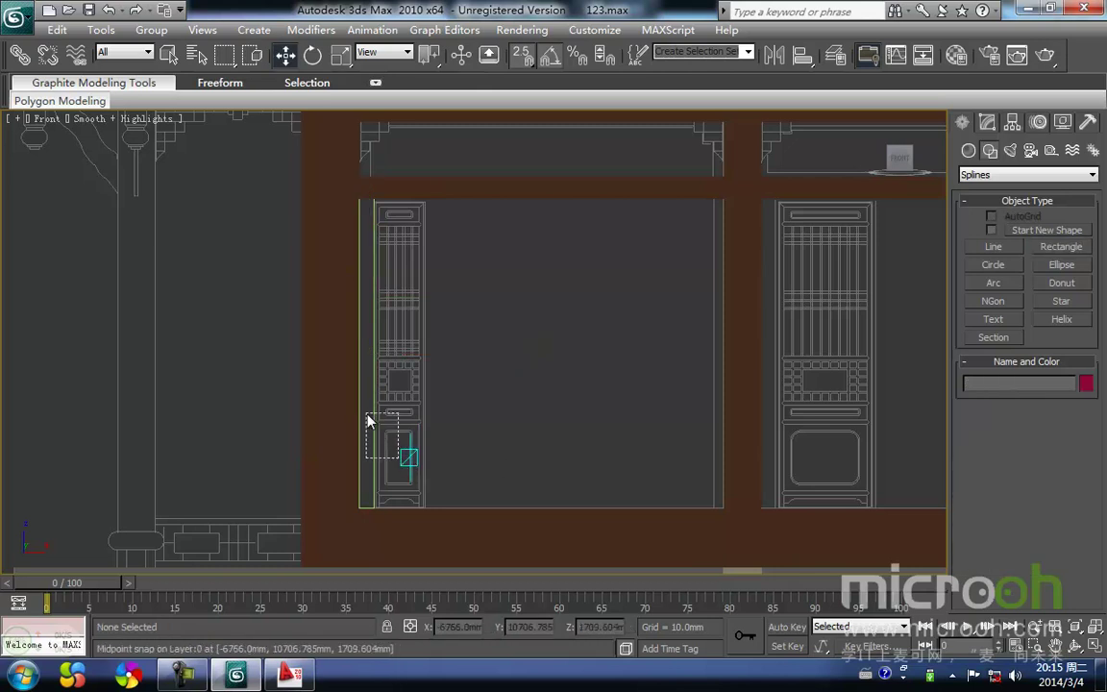
left_click_drag(371, 420, 365, 412)
middle_click_drag(444, 396, 429, 436)
key("t")
key("z")
left_click(987, 123)
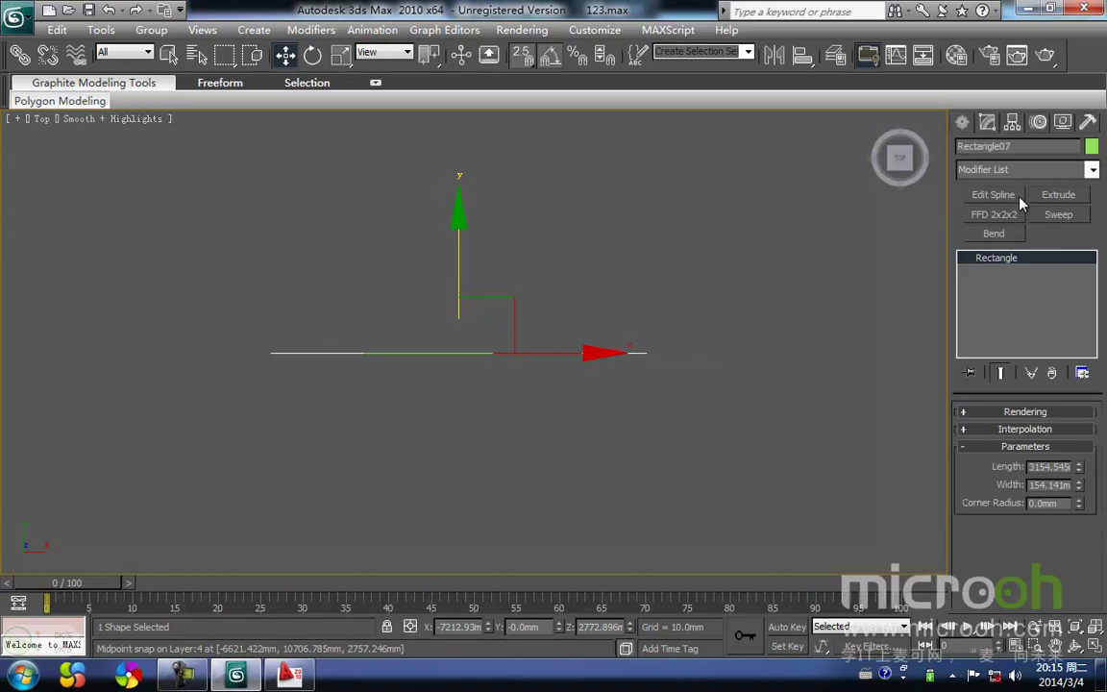
left_click(1057, 195)
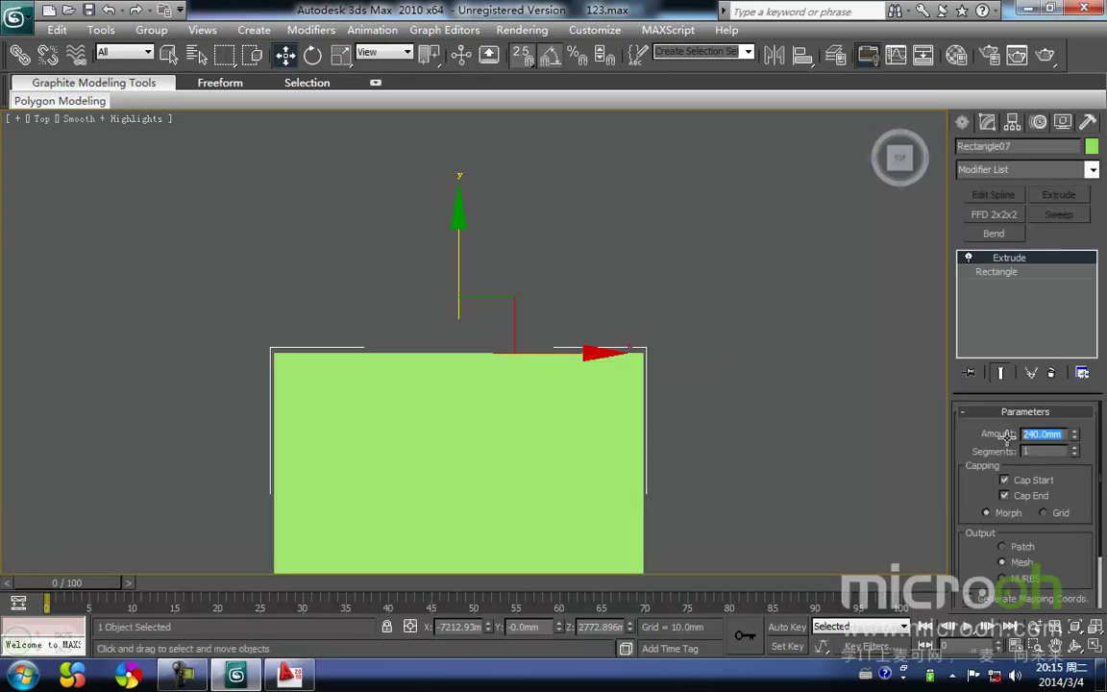
key("Return")
middle_click_drag(620, 365, 615, 308)
scroll(528, 401, "down", 10)
middle_click_drag(465, 432, 472, 403)
key("F3")
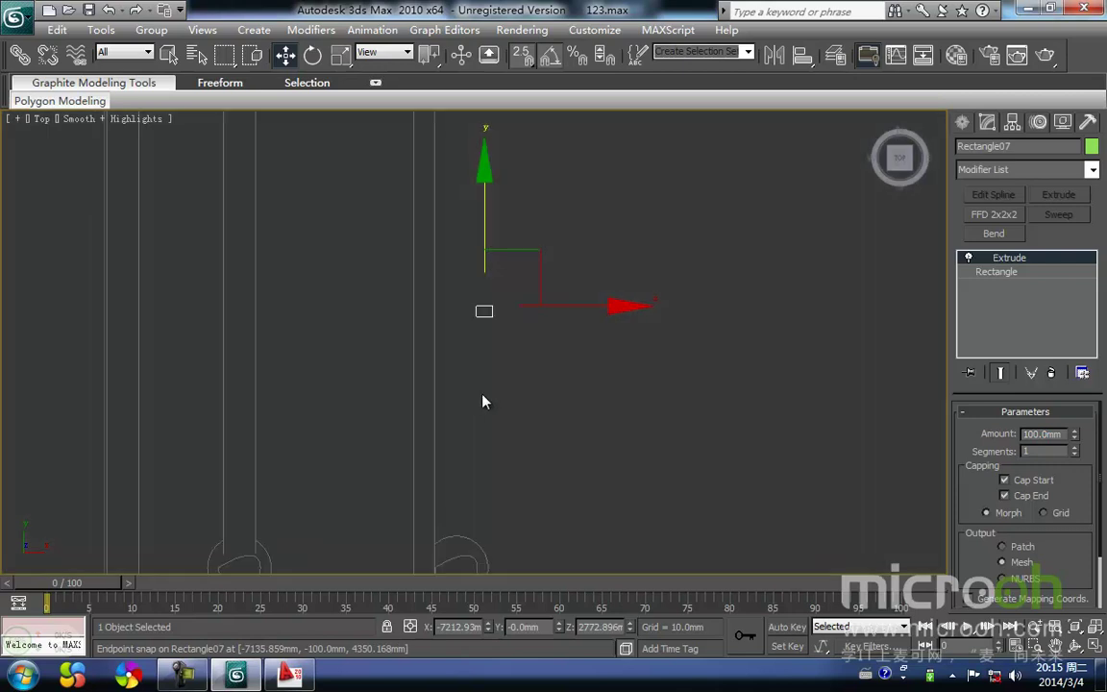
Step: Move the extruded door-frame strip along Y in the Top view into the front wall's thickness, aligning it with the plan's door line
left_click_drag(486, 233, 476, 494)
middle_click_drag(476, 494, 471, 242)
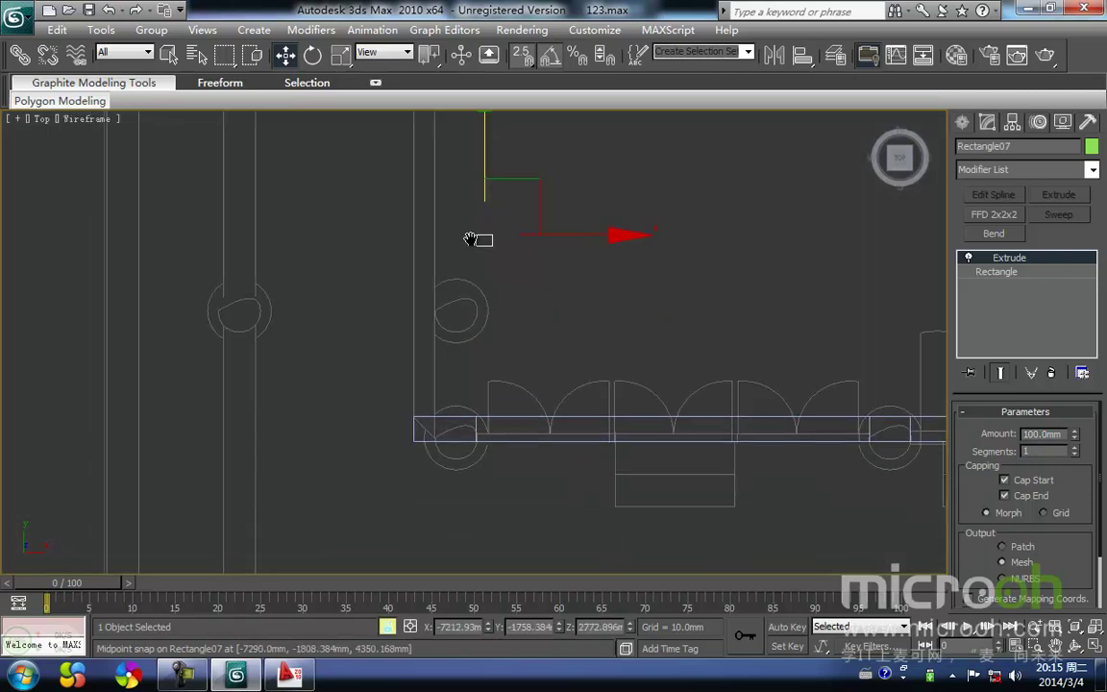
left_click_drag(477, 241, 482, 425)
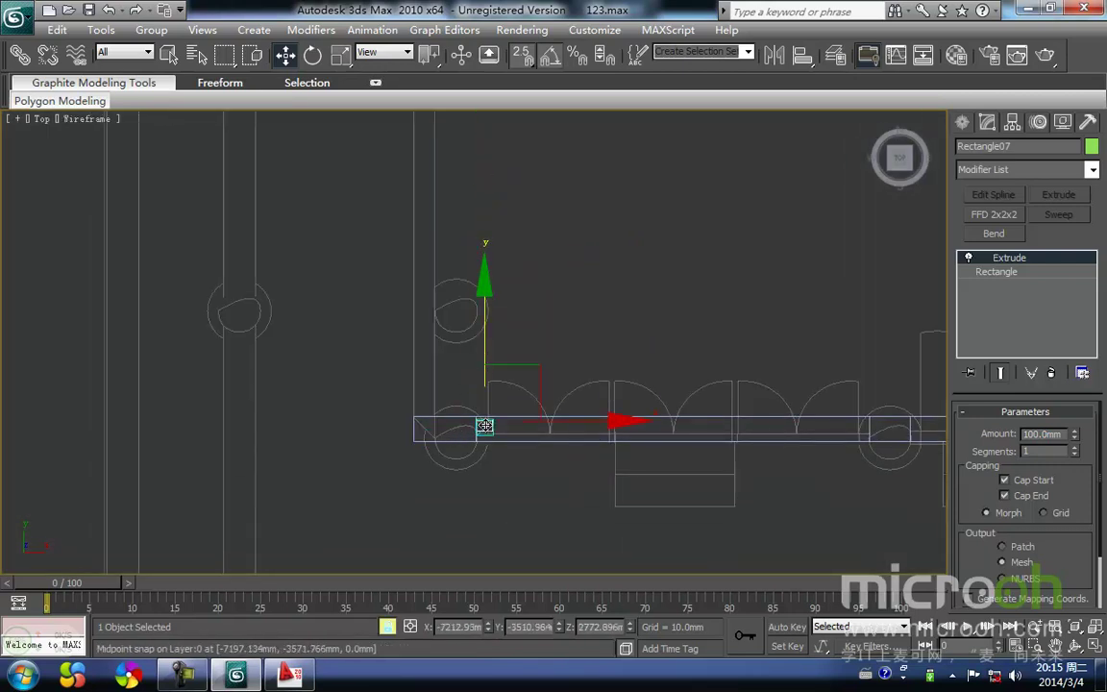
scroll(478, 419, "up", 4)
middle_click_drag(480, 409, 467, 371)
mouse_move(466, 367)
left_mouse_down()
mouse_move(470, 382)
mouse_move(462, 365)
left_mouse_up()
scroll(476, 403, "up", 3)
Step: Select the front wall and examine the plan's door swings, frame lines and columns along its openings in the Top view
left_click(574, 422)
middle_click_drag(366, 496, 481, 480)
left_click_drag(413, 357, 410, 347)
scroll(461, 366, "down", 1)
middle_click_drag(485, 367, 348, 365)
middle_click_drag(571, 415, 336, 398)
middle_click_drag(587, 393, 312, 396)
scroll(490, 403, "down", 1)
middle_click_drag(616, 379, 319, 390)
scroll(725, 305, "up", 1)
scroll(711, 298, "up", 2)
scroll(697, 296, "down", 2)
scroll(650, 315, "down", 3)
scroll(635, 311, "down", 4)
scroll(475, 328, "up", 6)
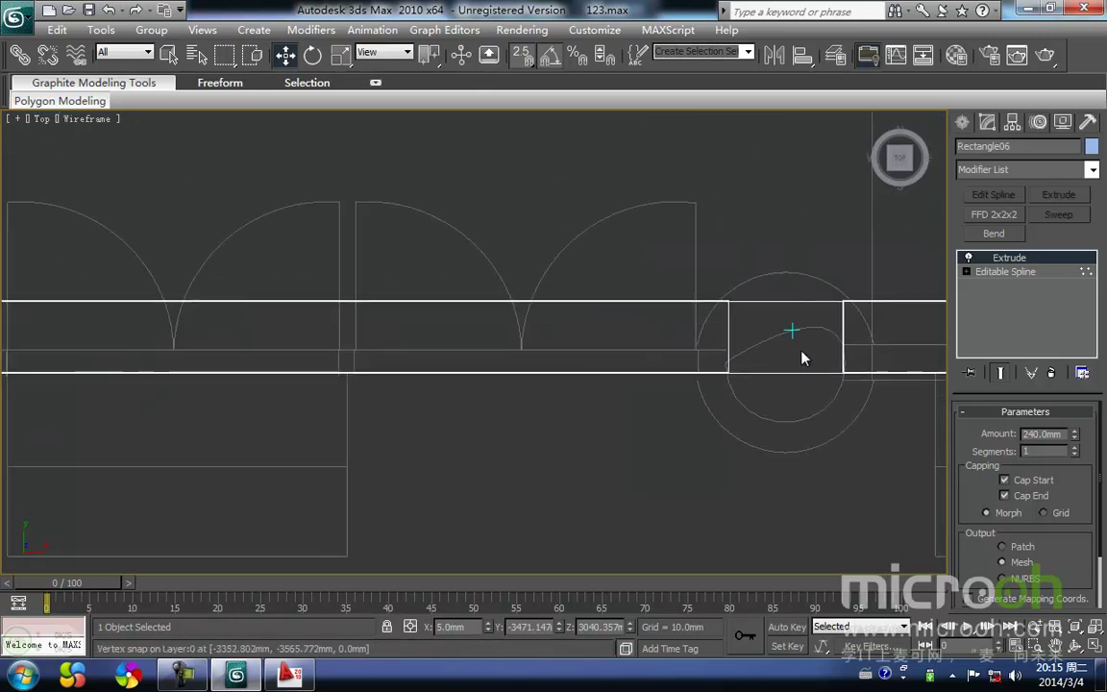
scroll(530, 365, "down", 4)
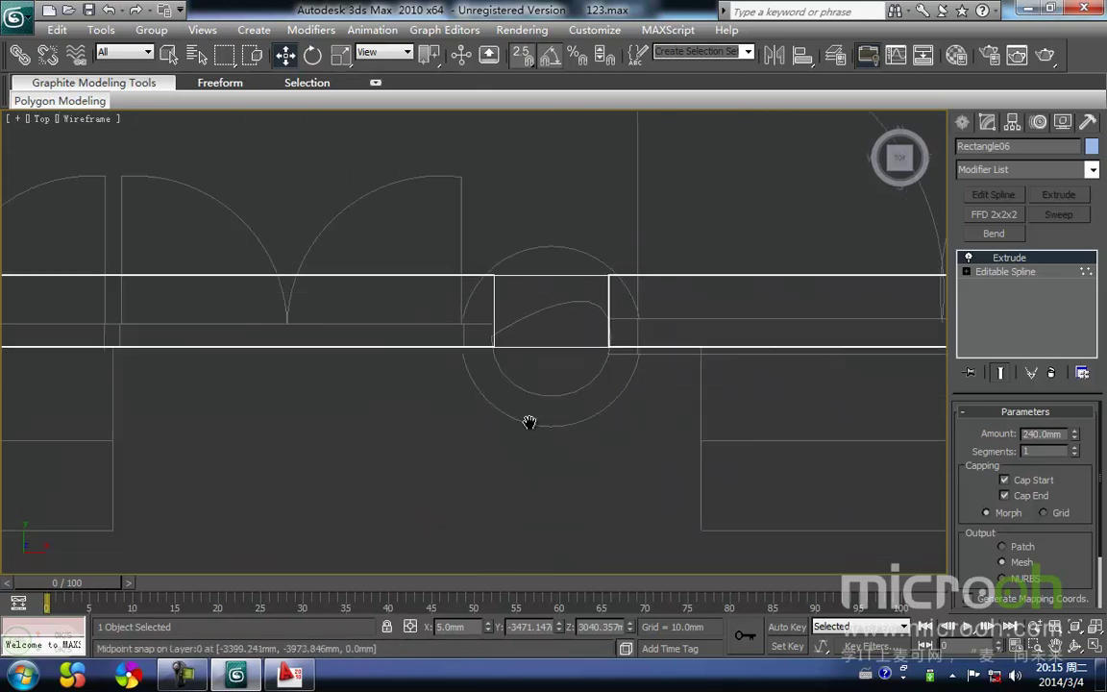
middle_click_drag(481, 442, 384, 369)
Step: Show the front wall and door-frame strip shaded in the Front view, framed on the left opening
key("f")
key("z")
mouse_move(320, 327)
middle_mouse_down()
mouse_move(412, 315)
mouse_move(419, 292)
middle_mouse_up()
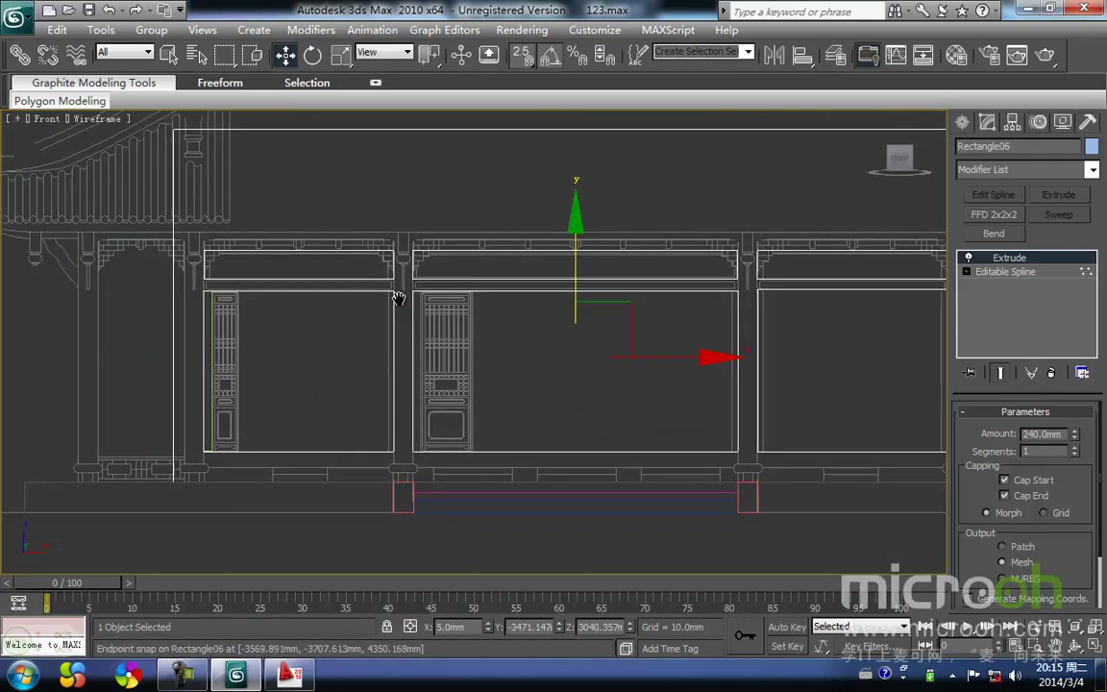
key("F3")
middle_click_drag(324, 327, 464, 298)
scroll(452, 303, "up", 4)
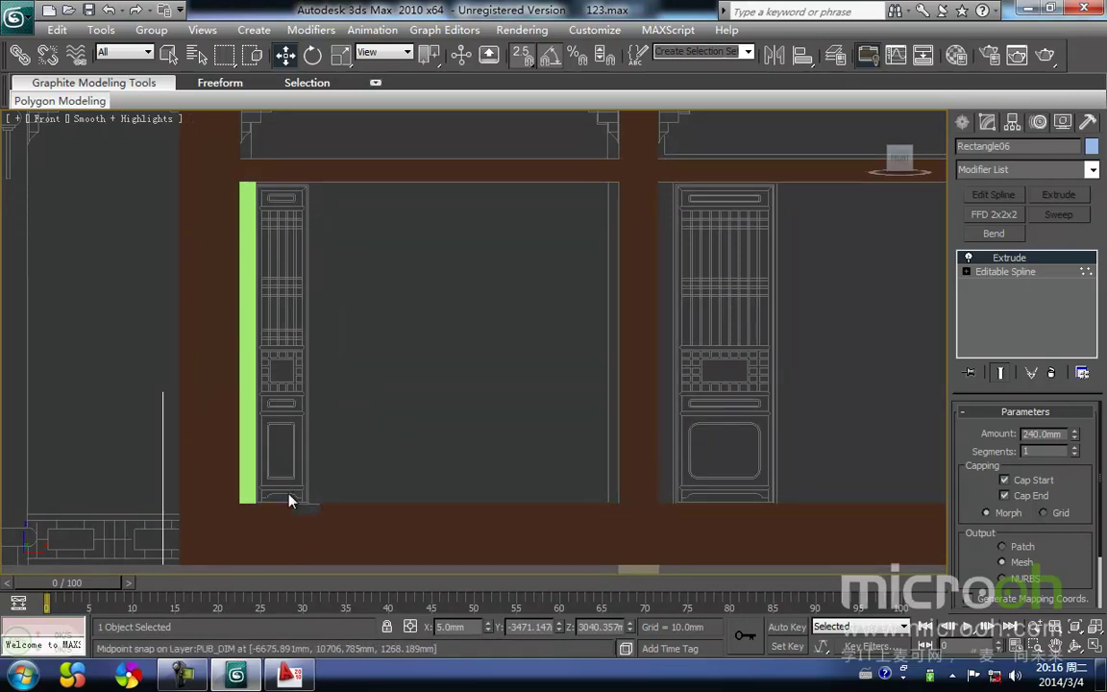
Step: Examine the drawn door panel beside the frame strip in the left opening, including its outer frame, lattice bars and lower panels
middle_click_drag(296, 210, 328, 249)
scroll(356, 250, "up", 2)
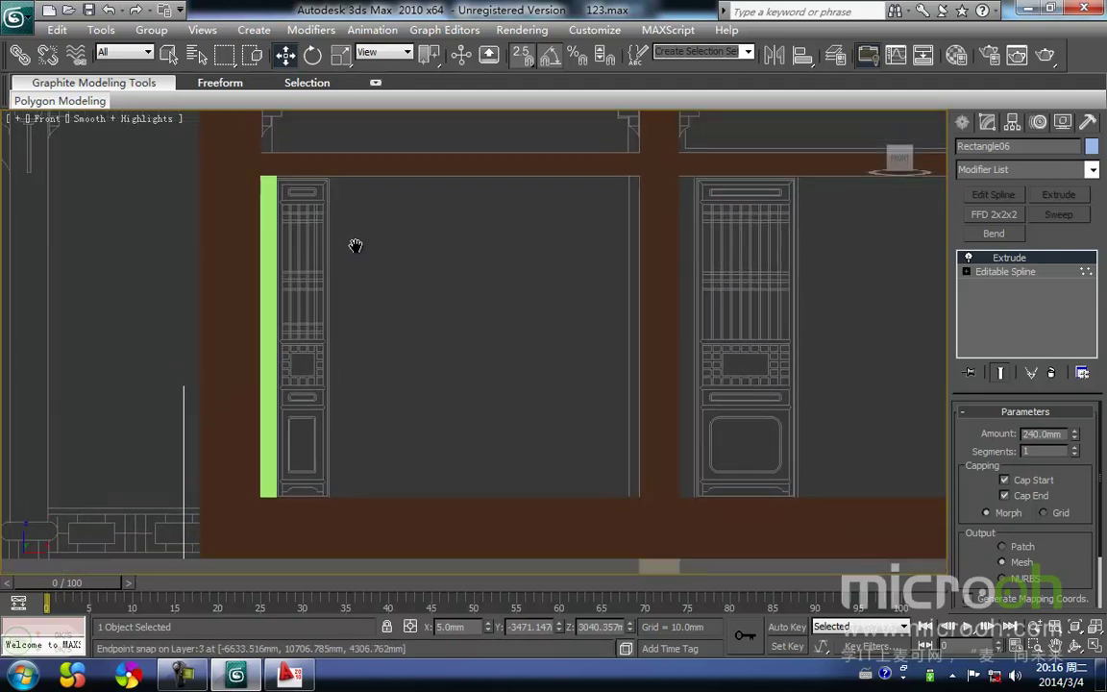
middle_click_drag(252, 236, 285, 339)
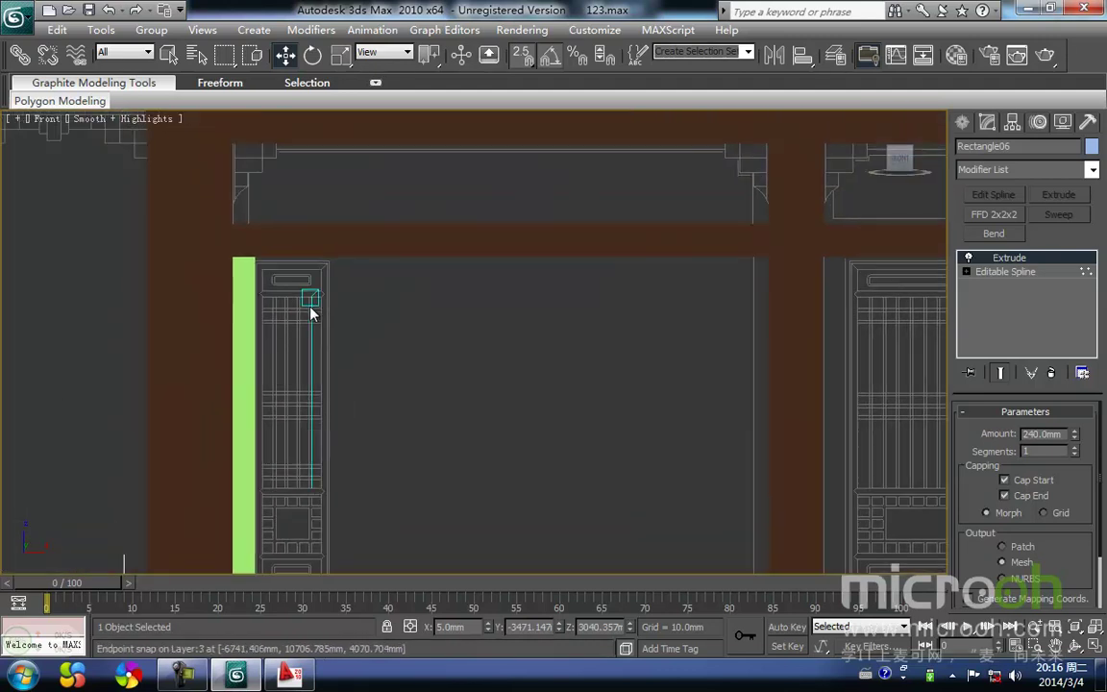
scroll(301, 312, "down", 1)
middle_click_drag(348, 374, 352, 368)
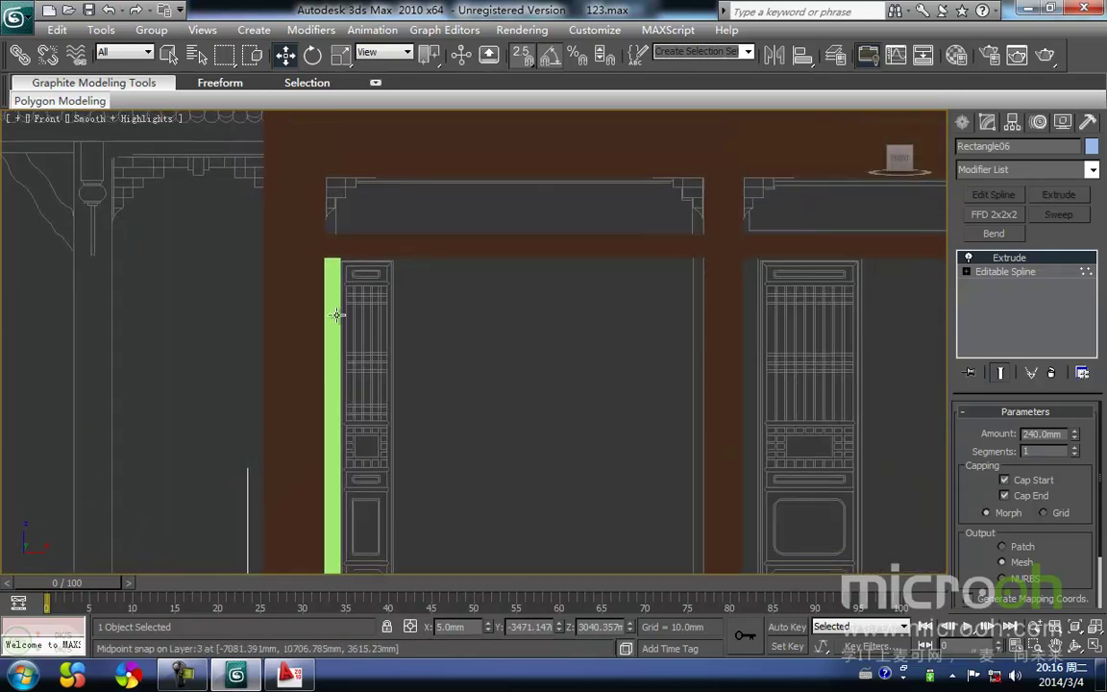
scroll(400, 313, "down", 2)
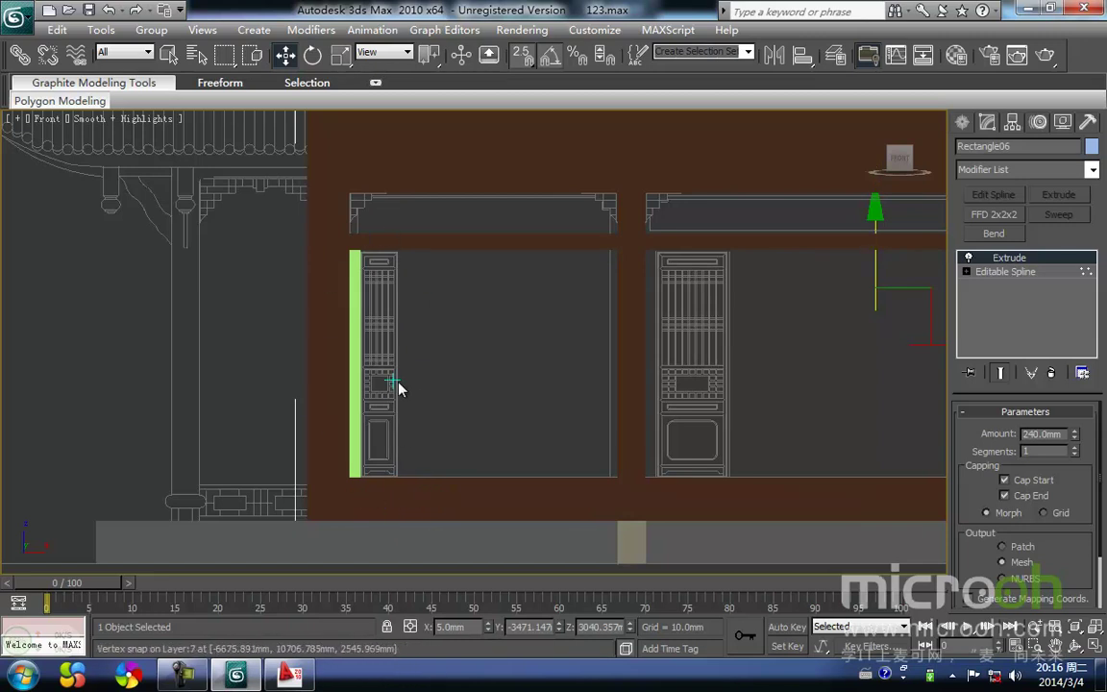
scroll(402, 387, "up", 6)
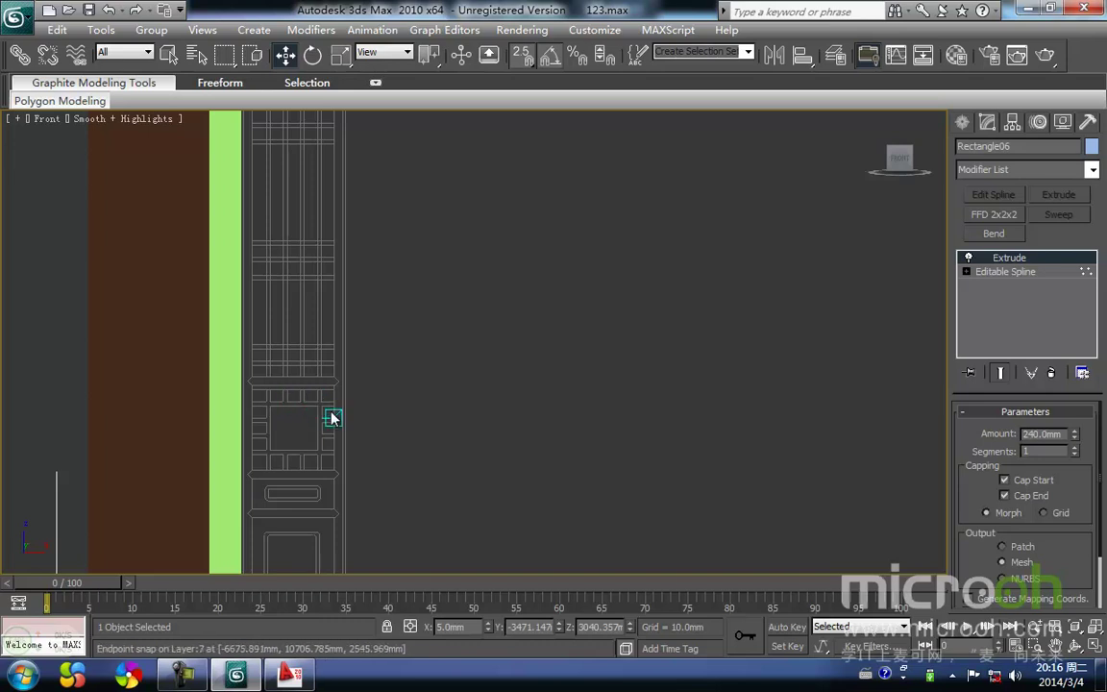
middle_click_drag(301, 474, 317, 514)
scroll(313, 481, "down", 2)
middle_click_drag(333, 288, 336, 346)
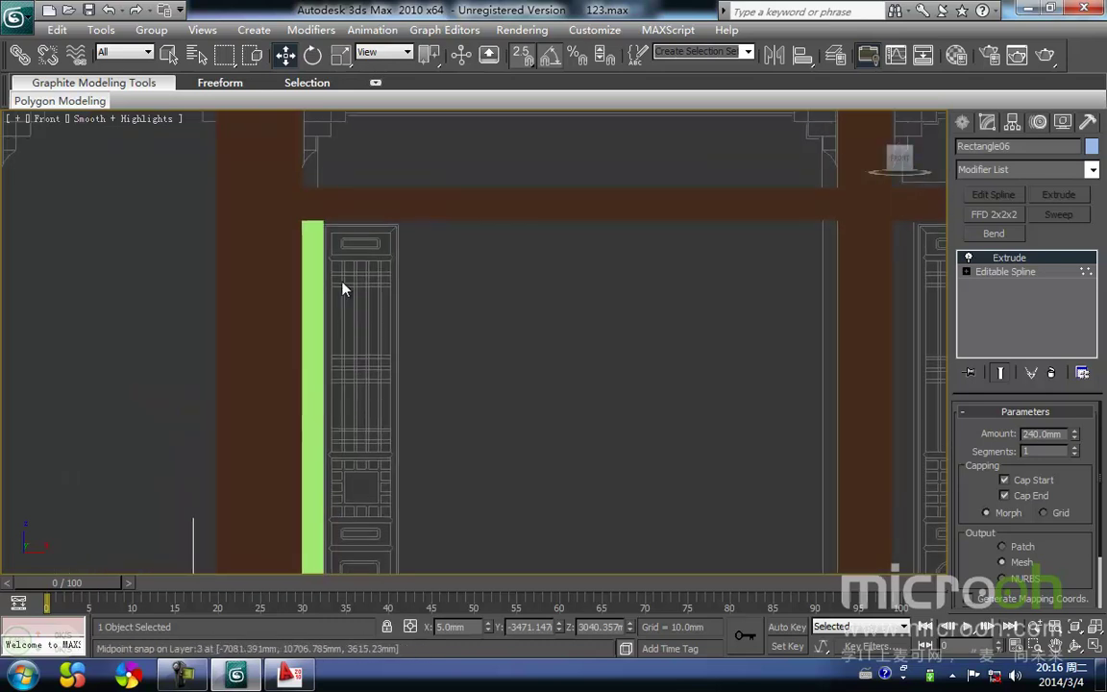
scroll(353, 310, "up", 3)
scroll(375, 420, "down", 5)
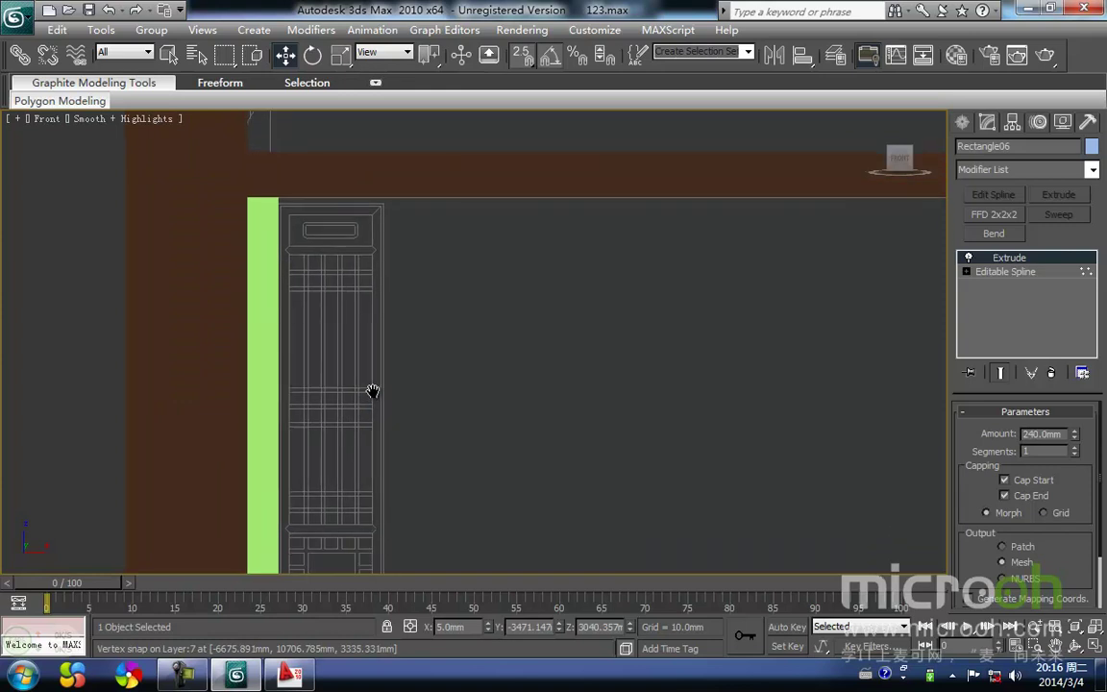
middle_click_drag(428, 363, 400, 417)
scroll(420, 410, "up", 2)
middle_click_drag(386, 321, 413, 364)
scroll(412, 367, "down", 2)
middle_click_drag(415, 413, 423, 394)
scroll(421, 396, "up", 2)
middle_click_drag(398, 436, 401, 383)
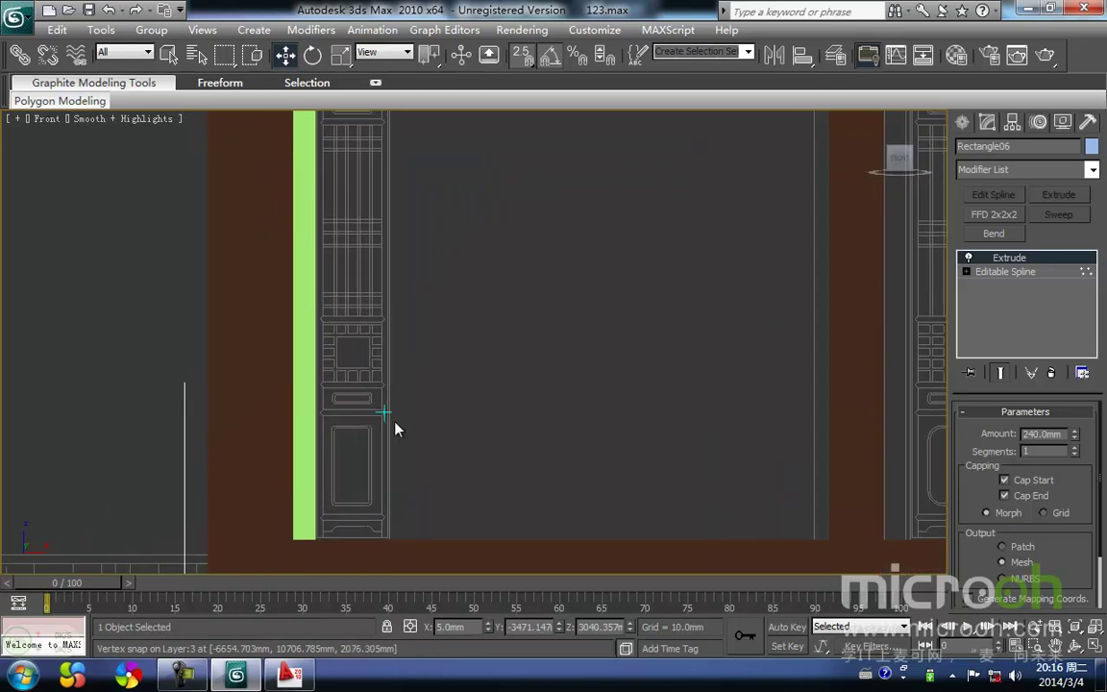